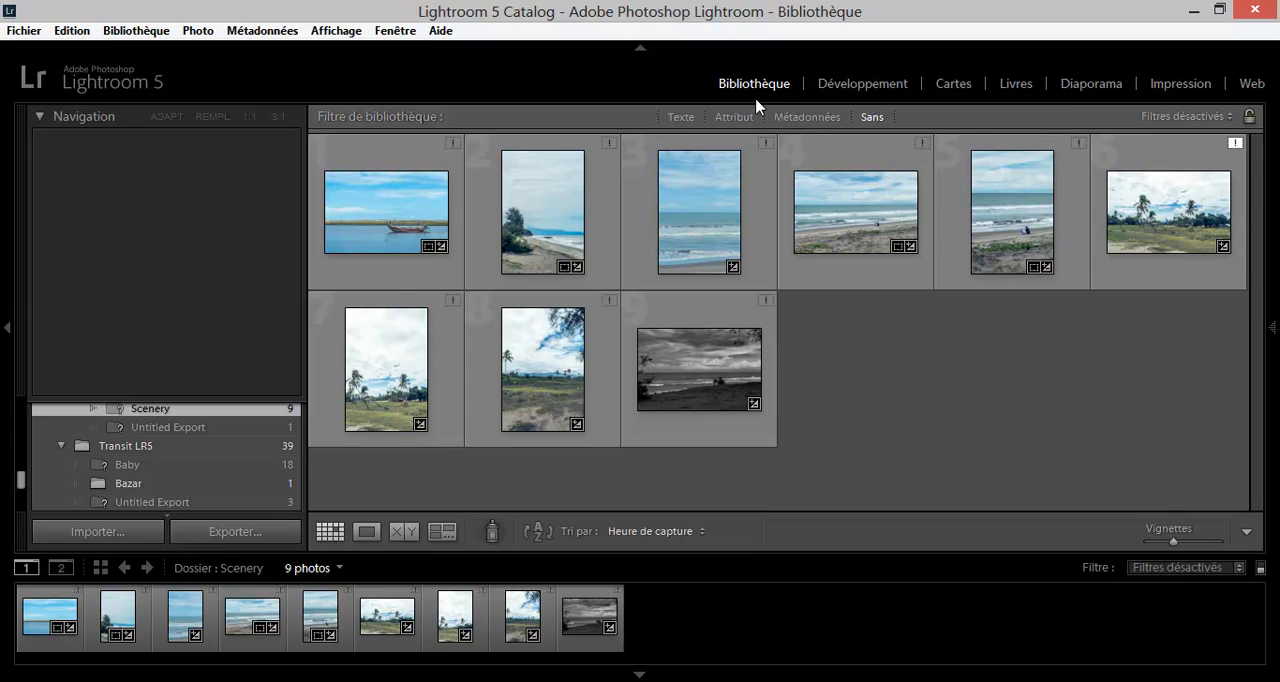
Start importing photos with the HDR folder inside Bureau > Transit LR5 as the source.
click(35, 33)
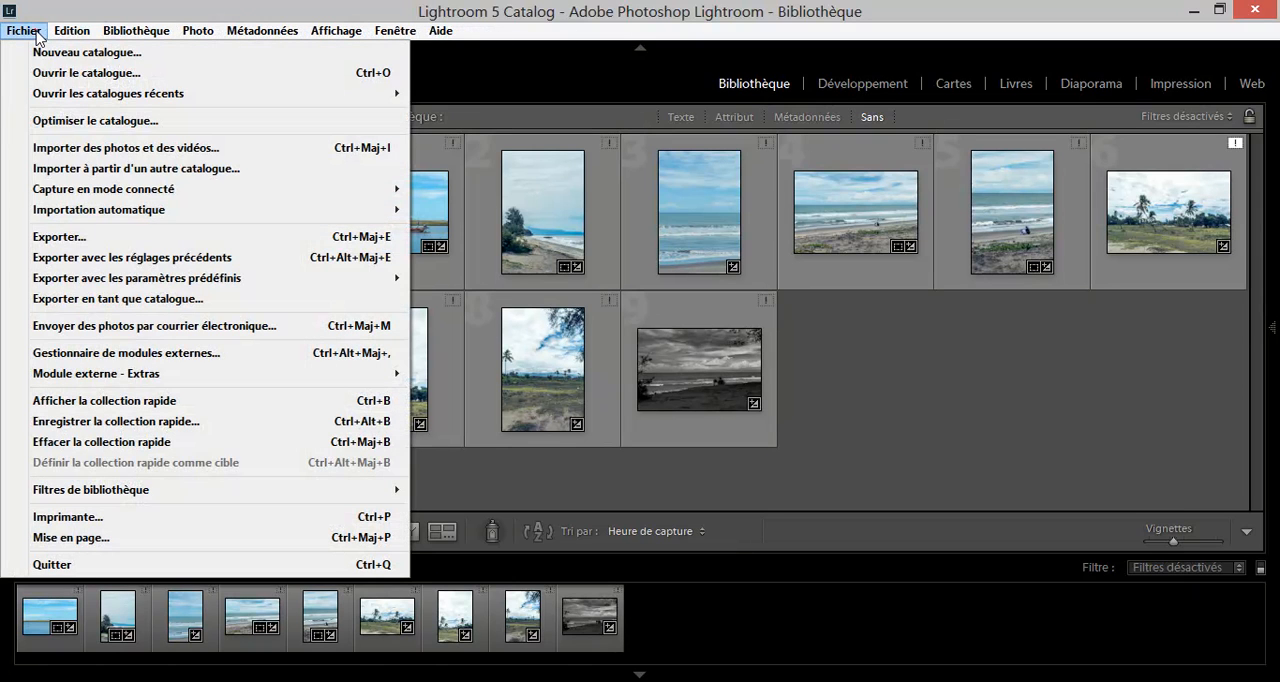
click(78, 150)
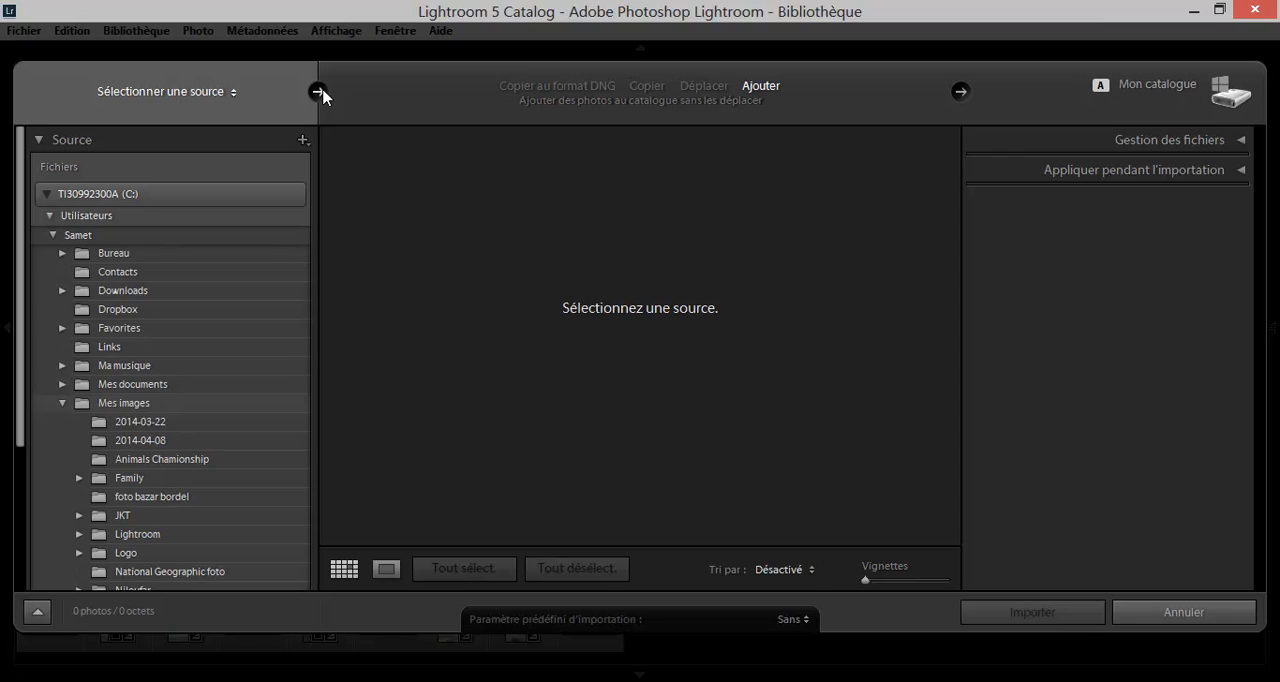
click(322, 93)
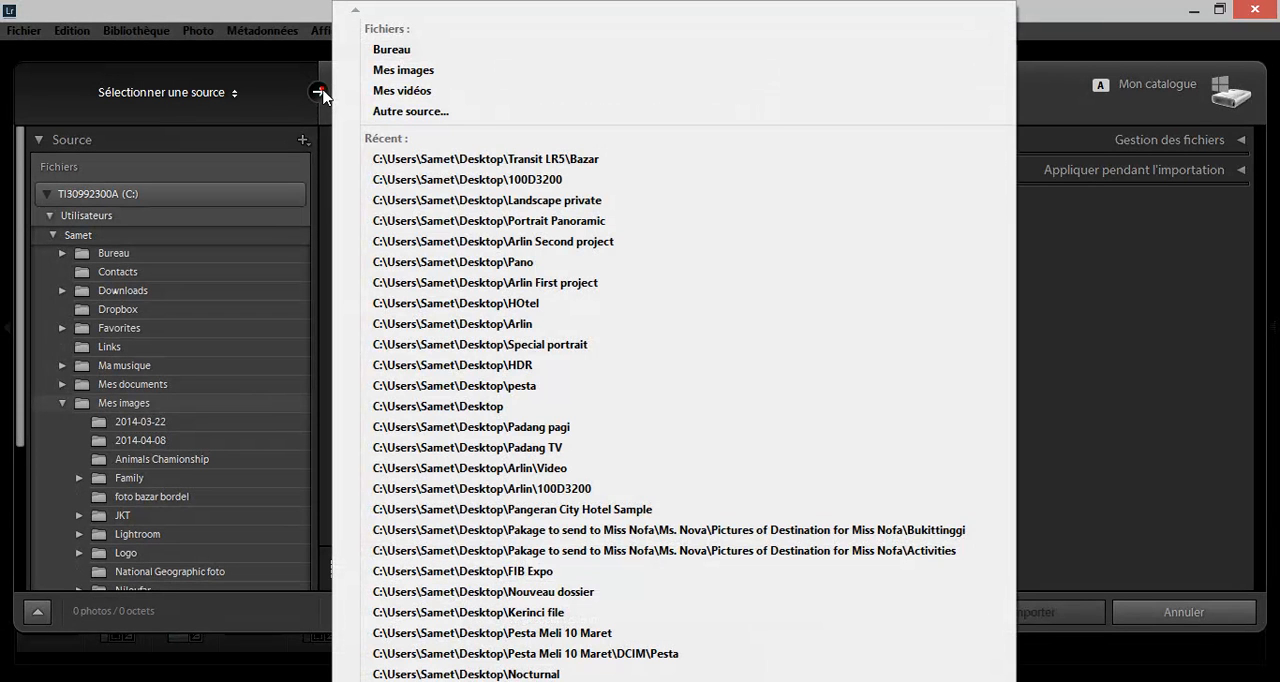
click(396, 52)
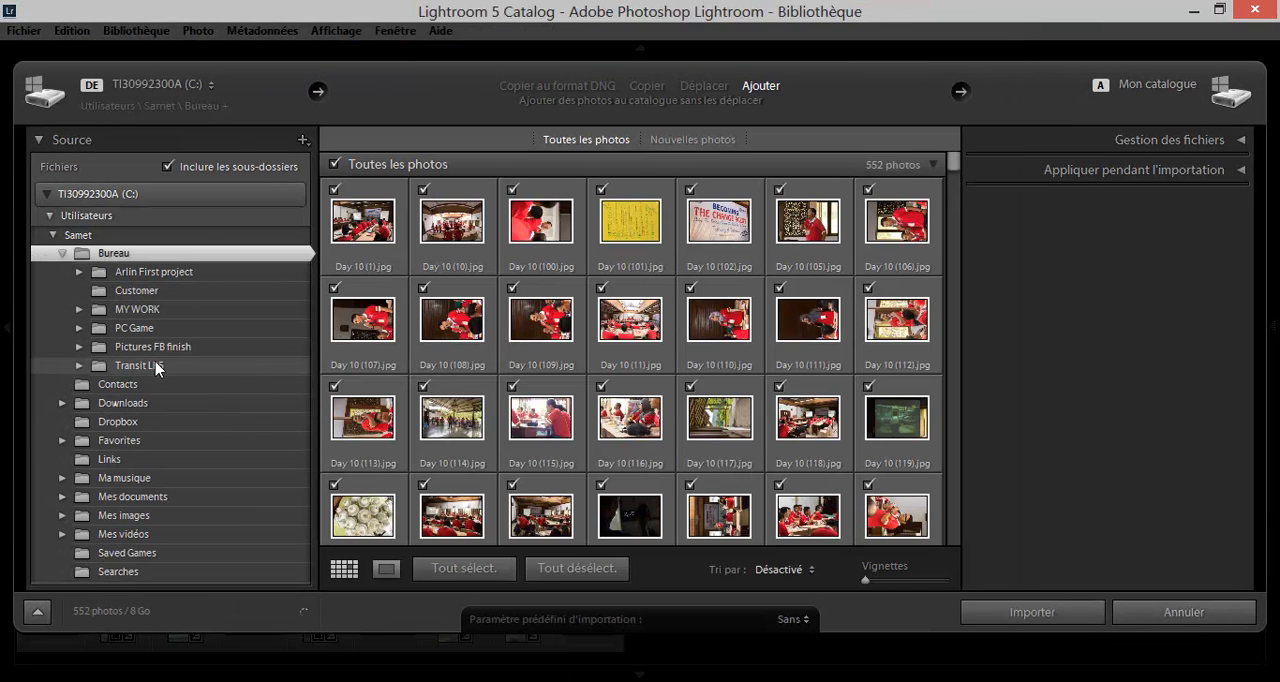
click(155, 365)
click(79, 366)
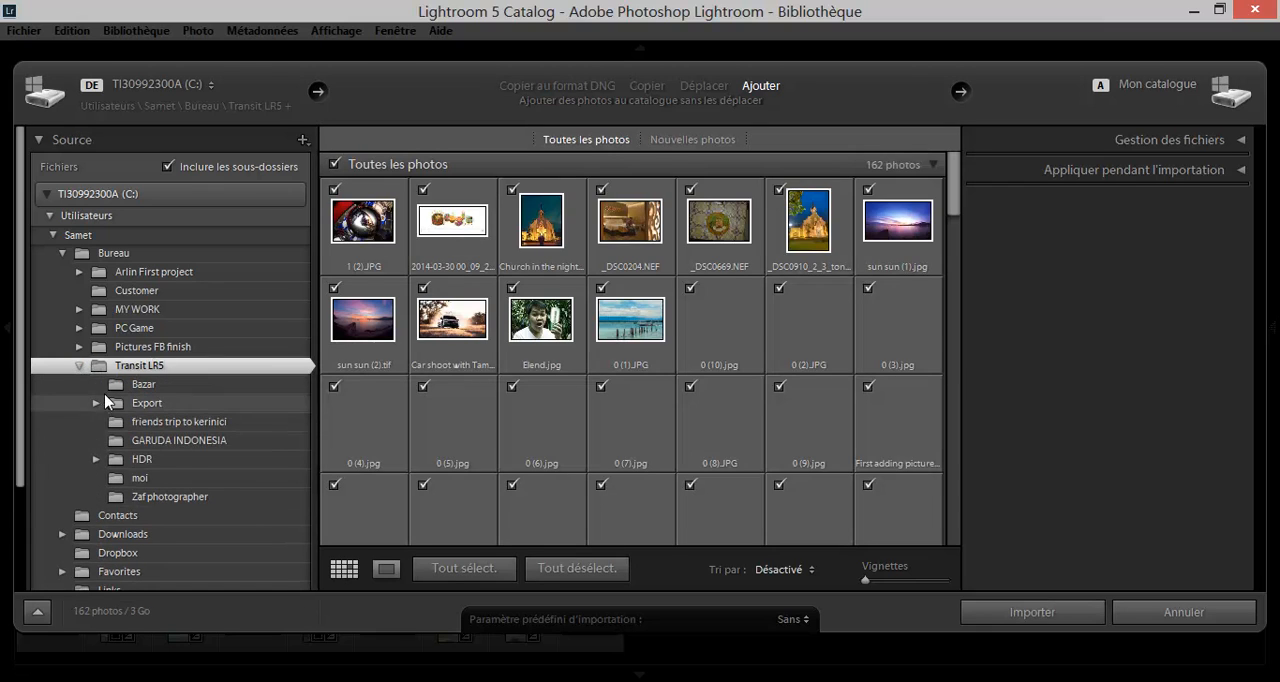
click(80, 460)
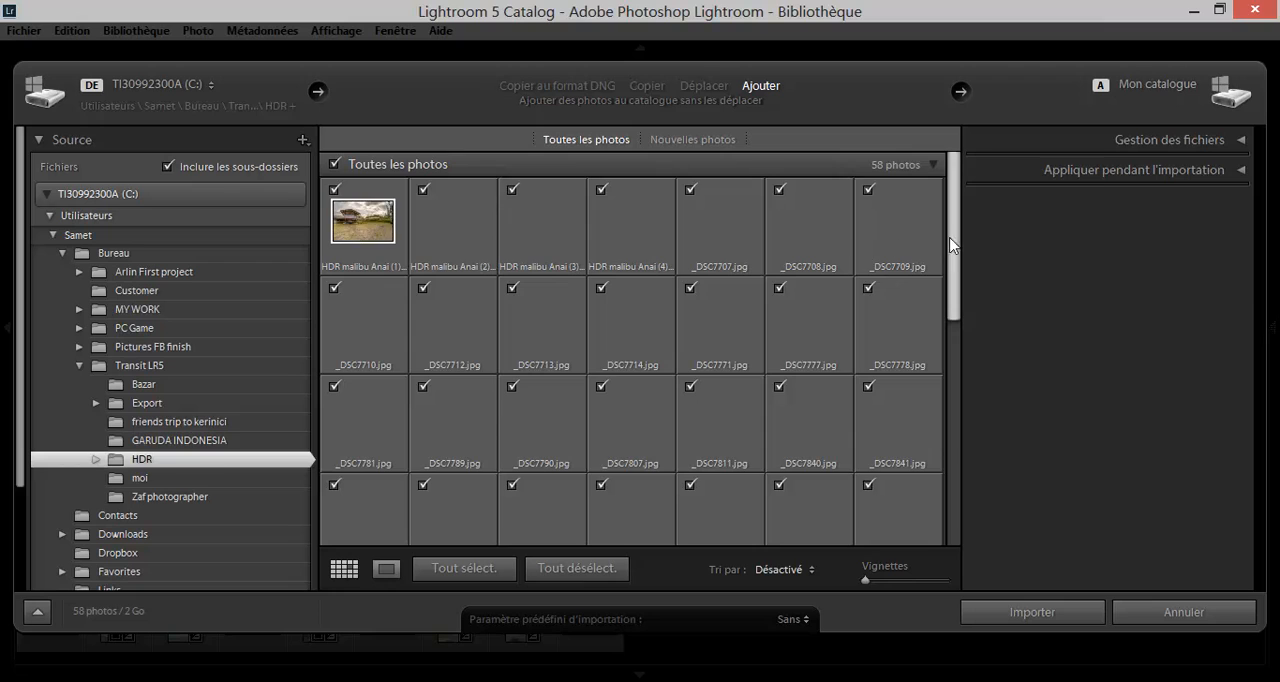
Deselect all photos in the source folder, select only the Maninjao Lake Padang photo, and import it.
scroll(945, 270, down, 1)
scroll(943, 268, down, 5)
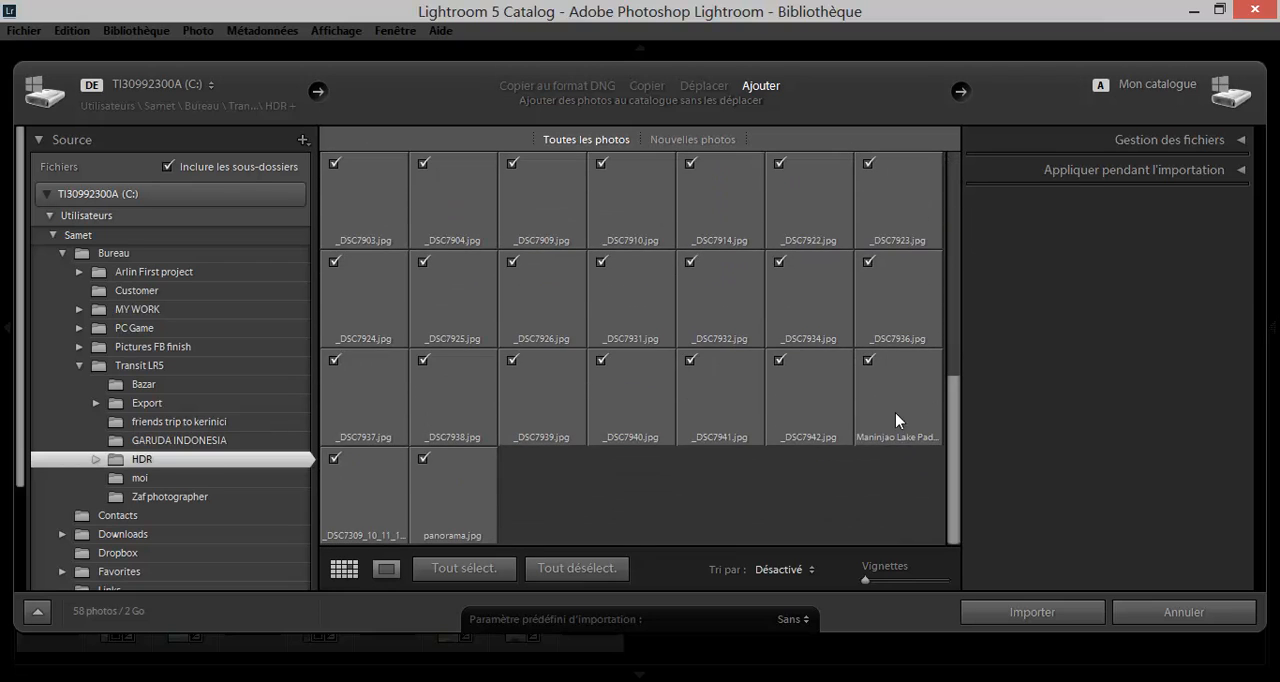
click(551, 567)
click(868, 361)
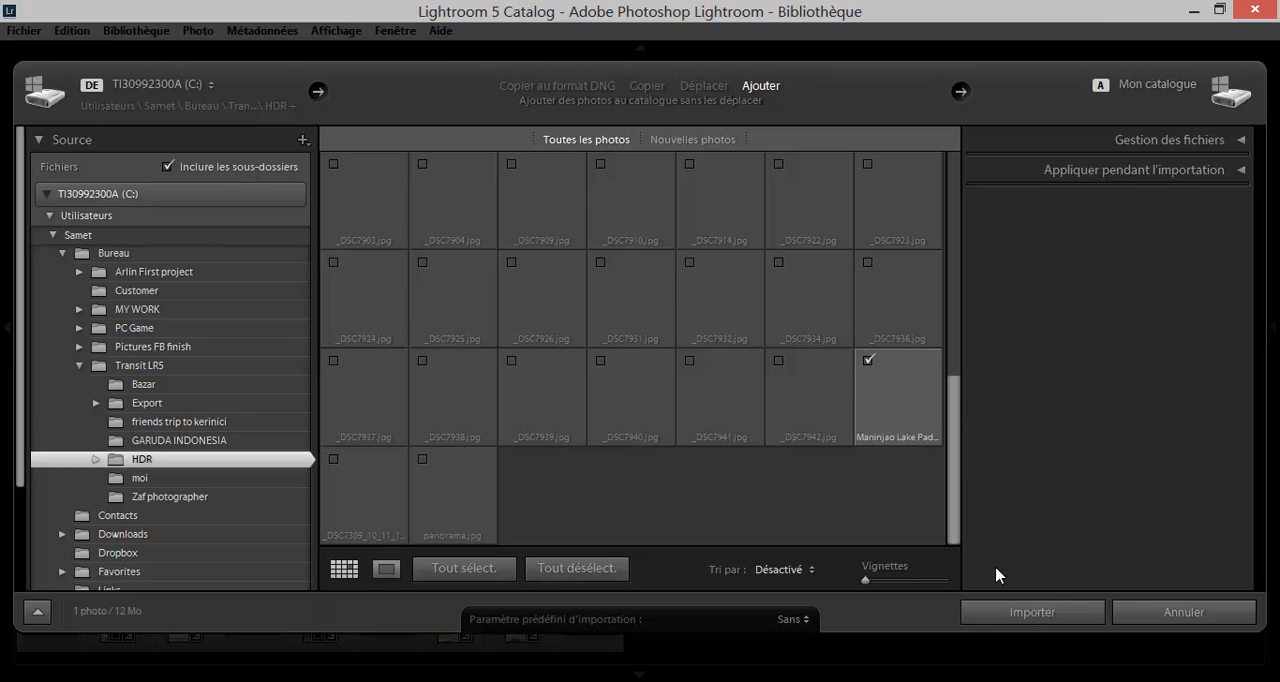
click(1032, 612)
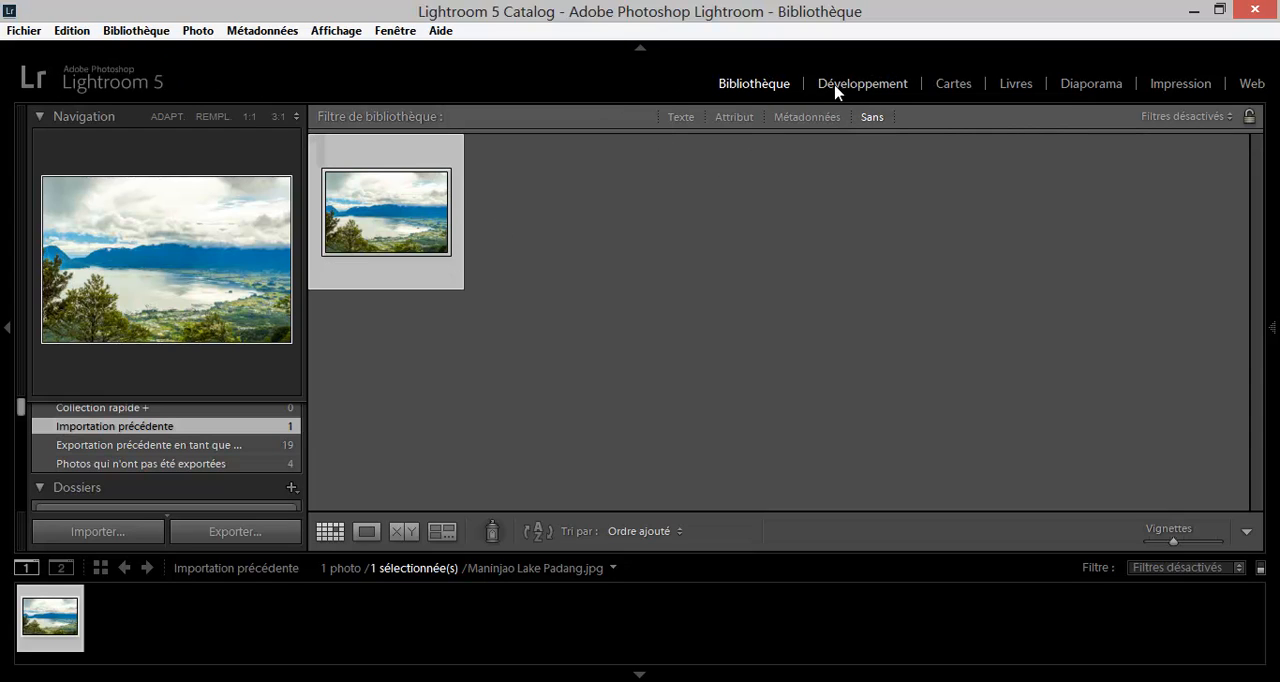
Open the imported lake photo in the Développement module and show it as a single image instead of before/after.
click(840, 90)
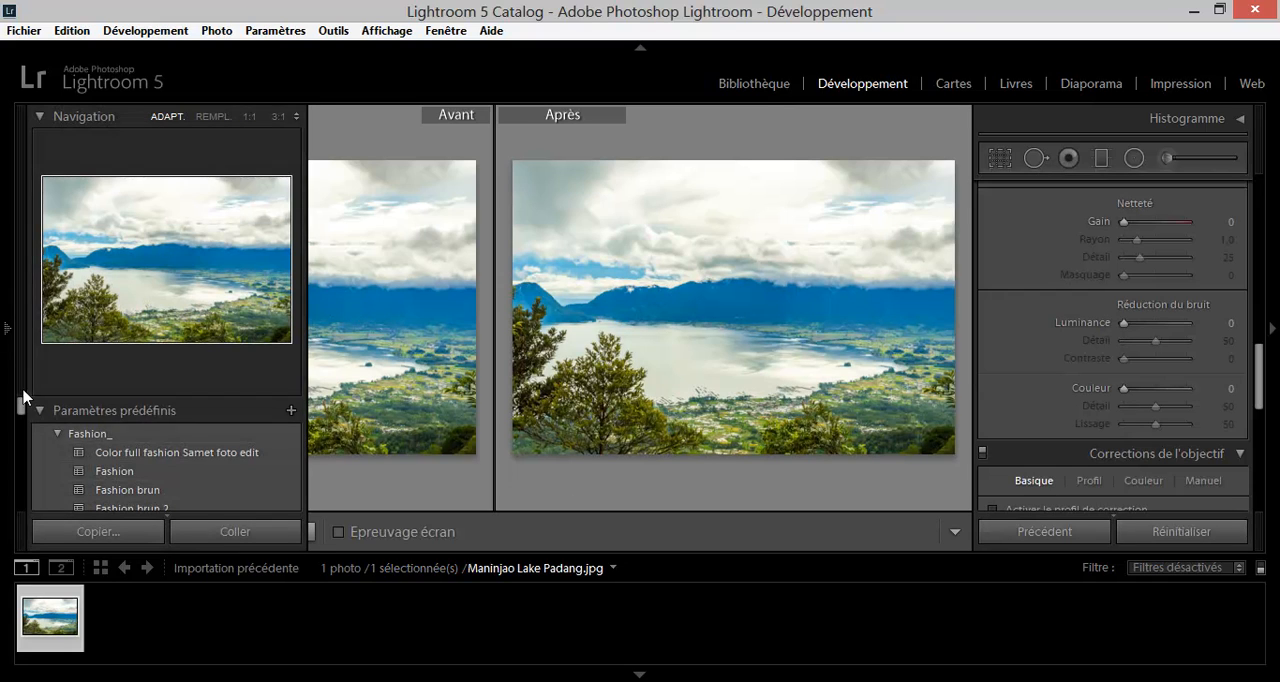
click(6, 327)
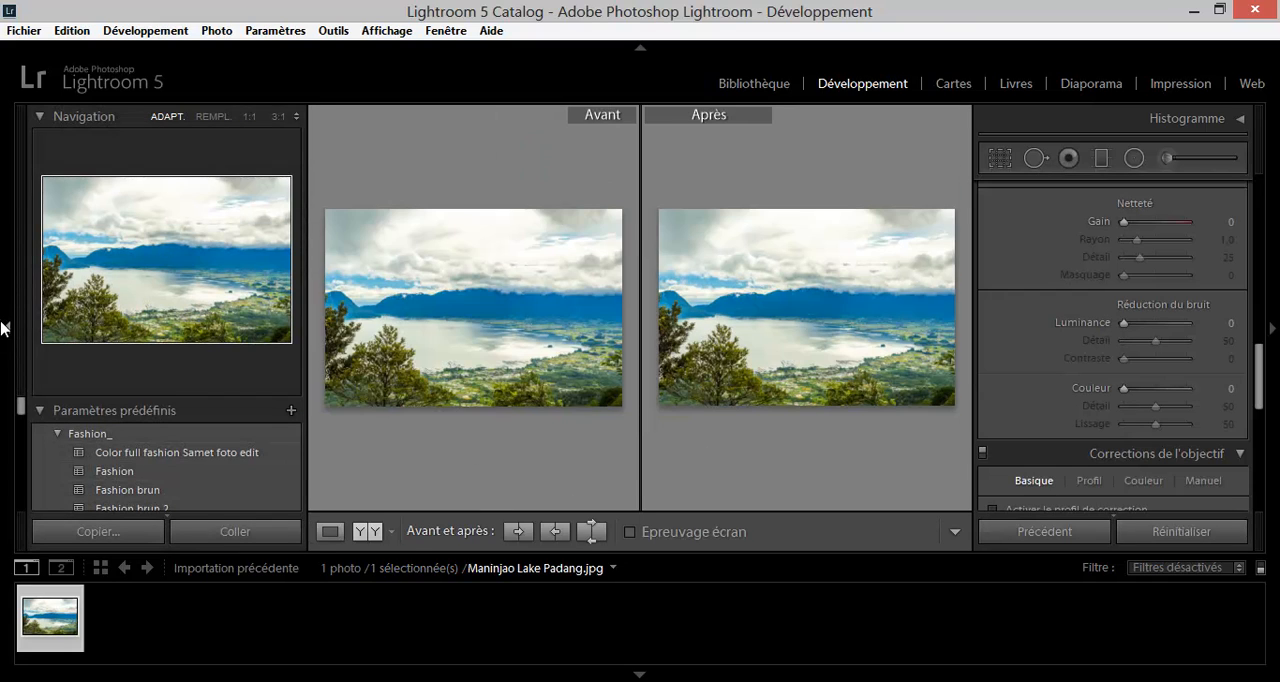
click(331, 534)
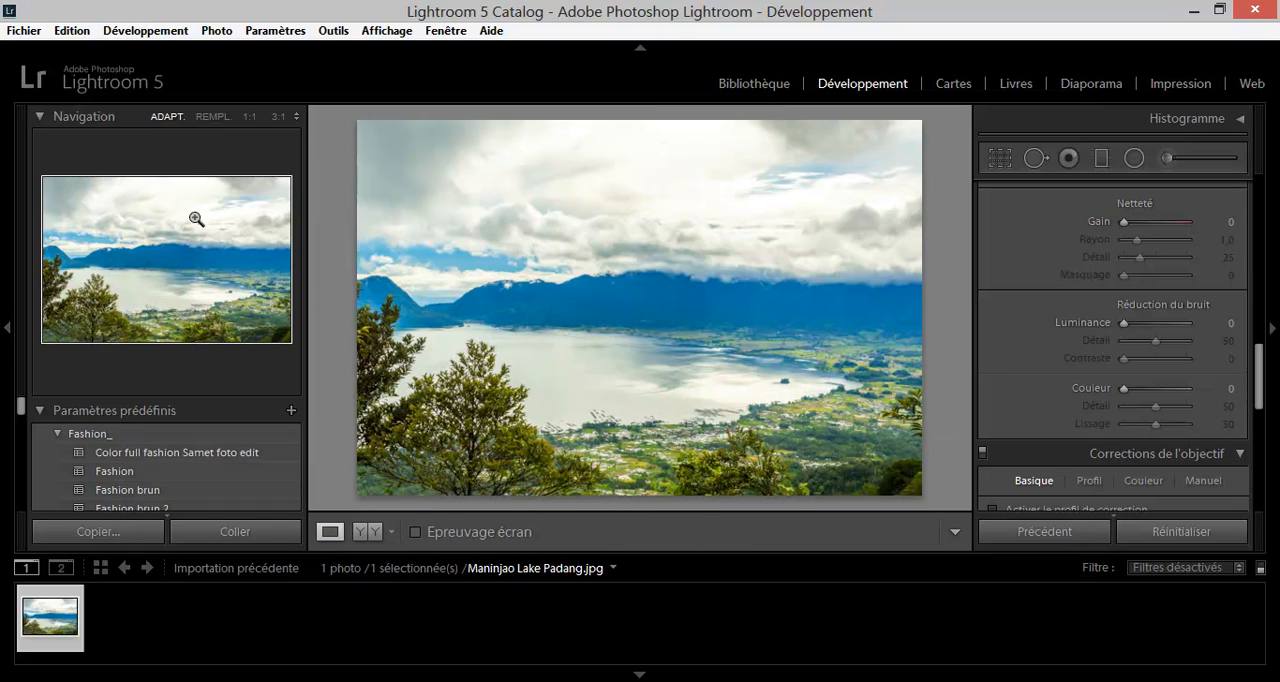
Browse the develop presets and collapse the Fashion_ group to examine the available preset groups.
scroll(209, 413, down, 2)
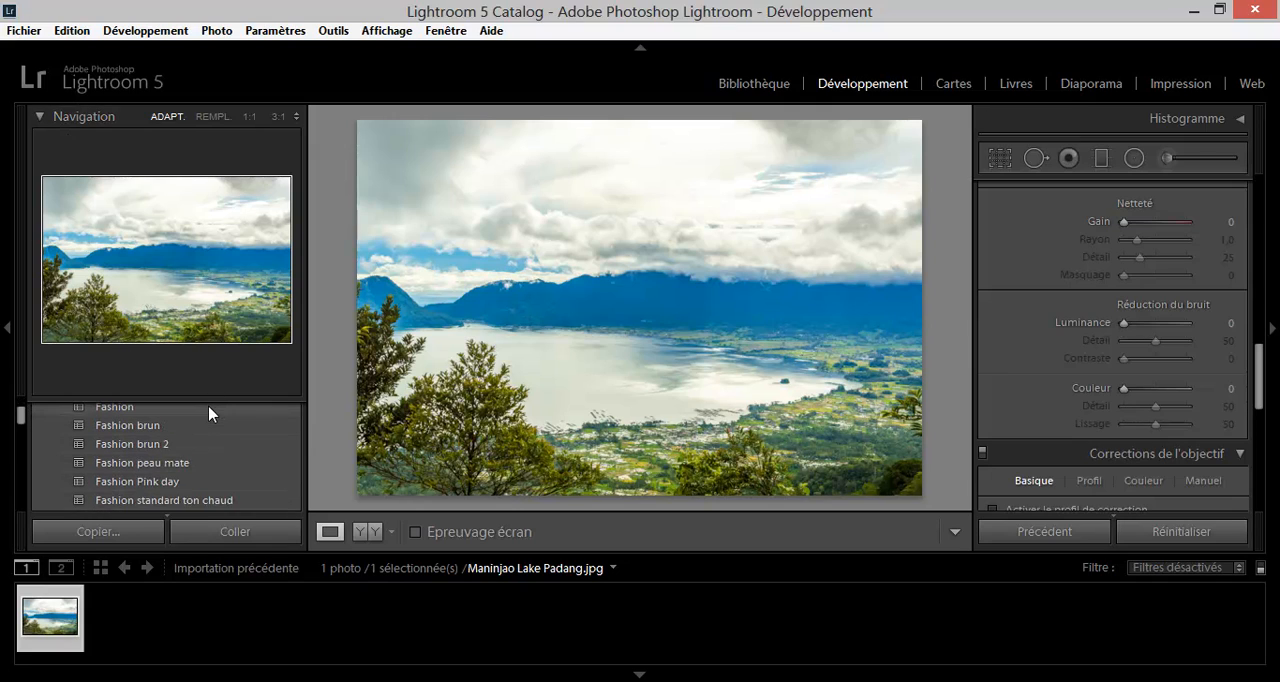
scroll(209, 413, down, 2)
scroll(209, 413, up, 5)
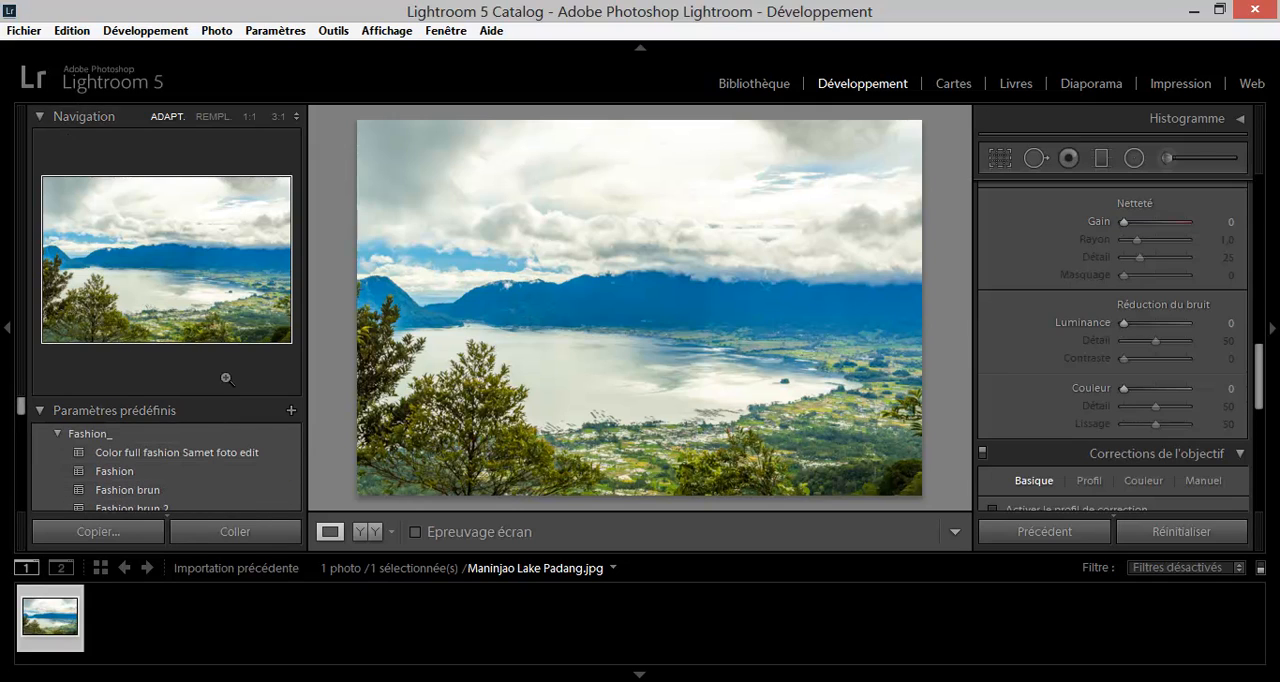
scroll(214, 464, down, 1)
scroll(214, 466, up, 1)
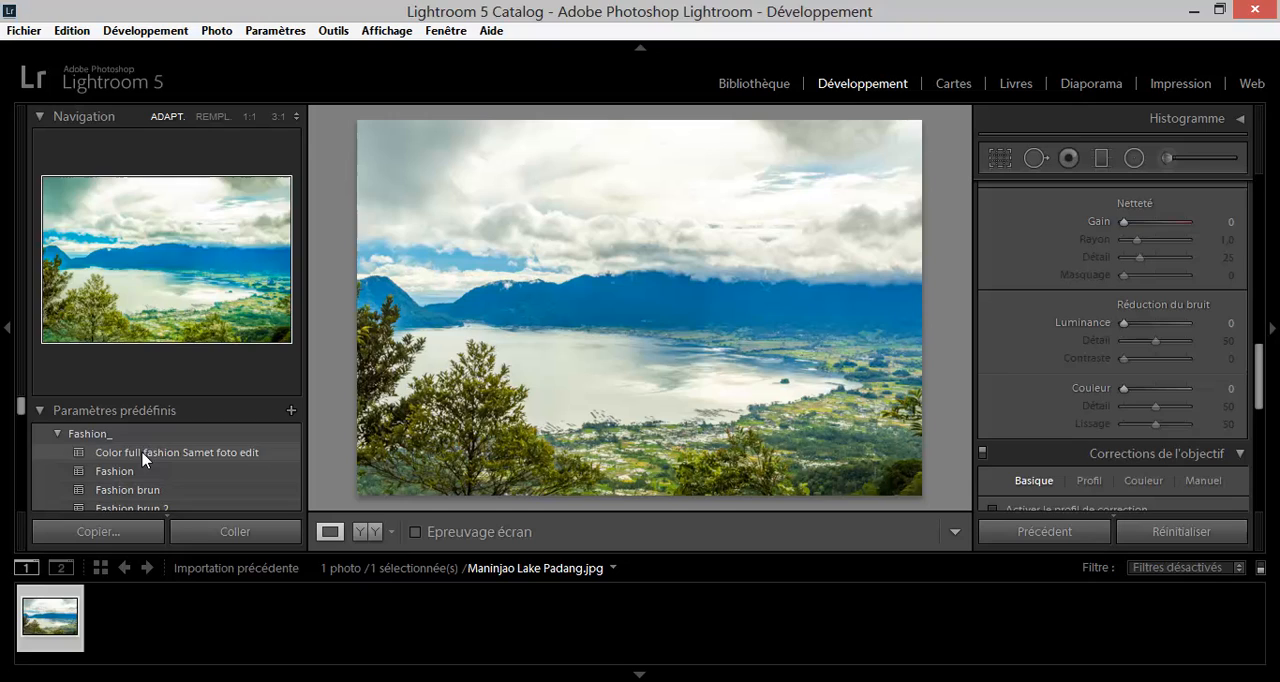
click(57, 433)
scroll(166, 430, down, 1)
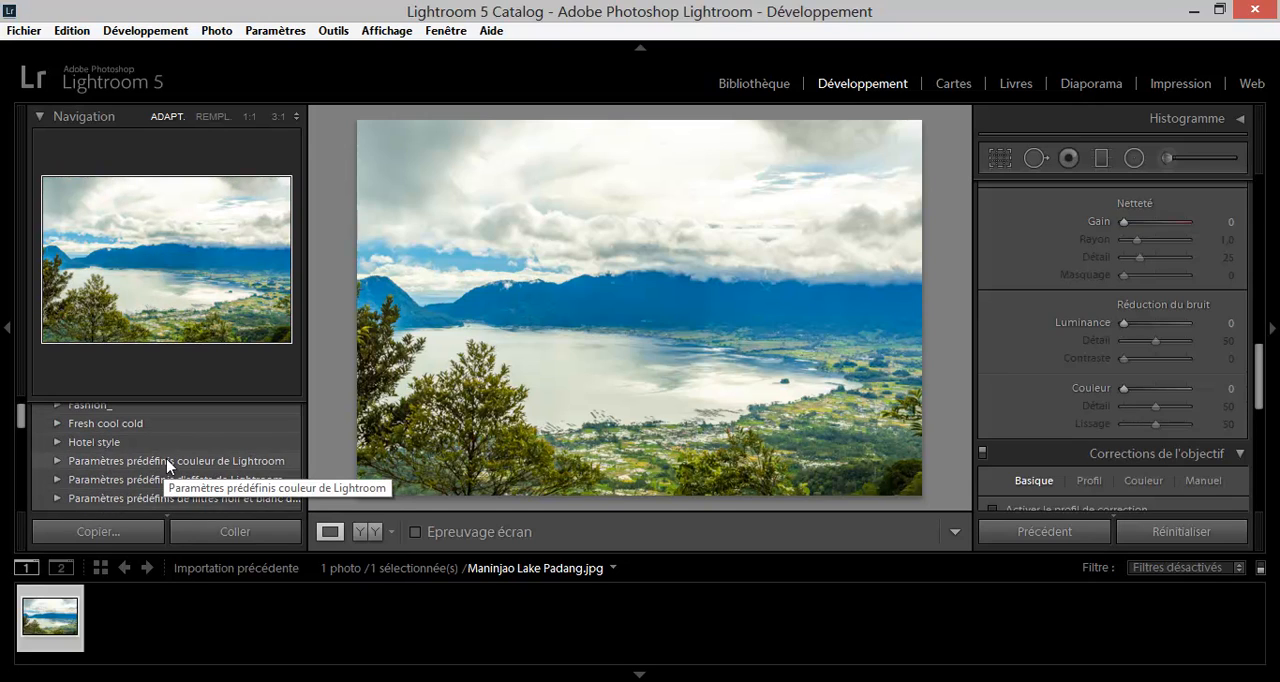
scroll(170, 470, up, 1)
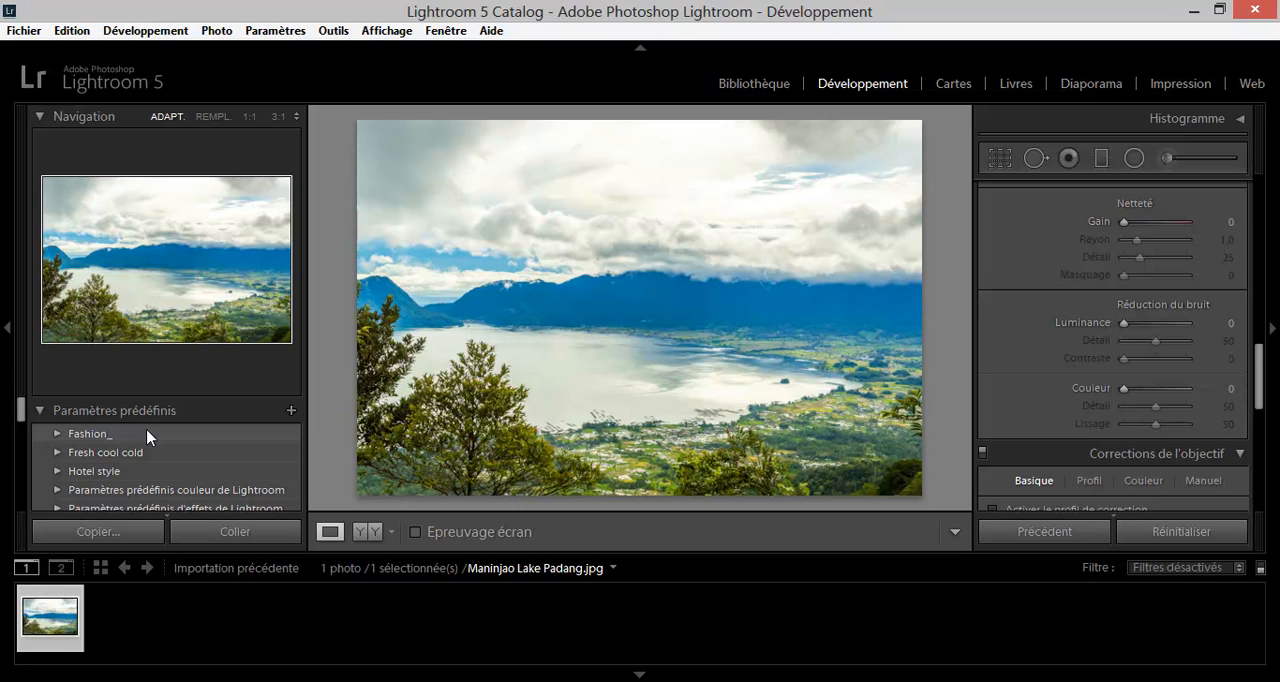
Enlarge the photo area by hiding the presets side, filmstrip and module picker, with the Réglages de base settings in view.
click(7, 314)
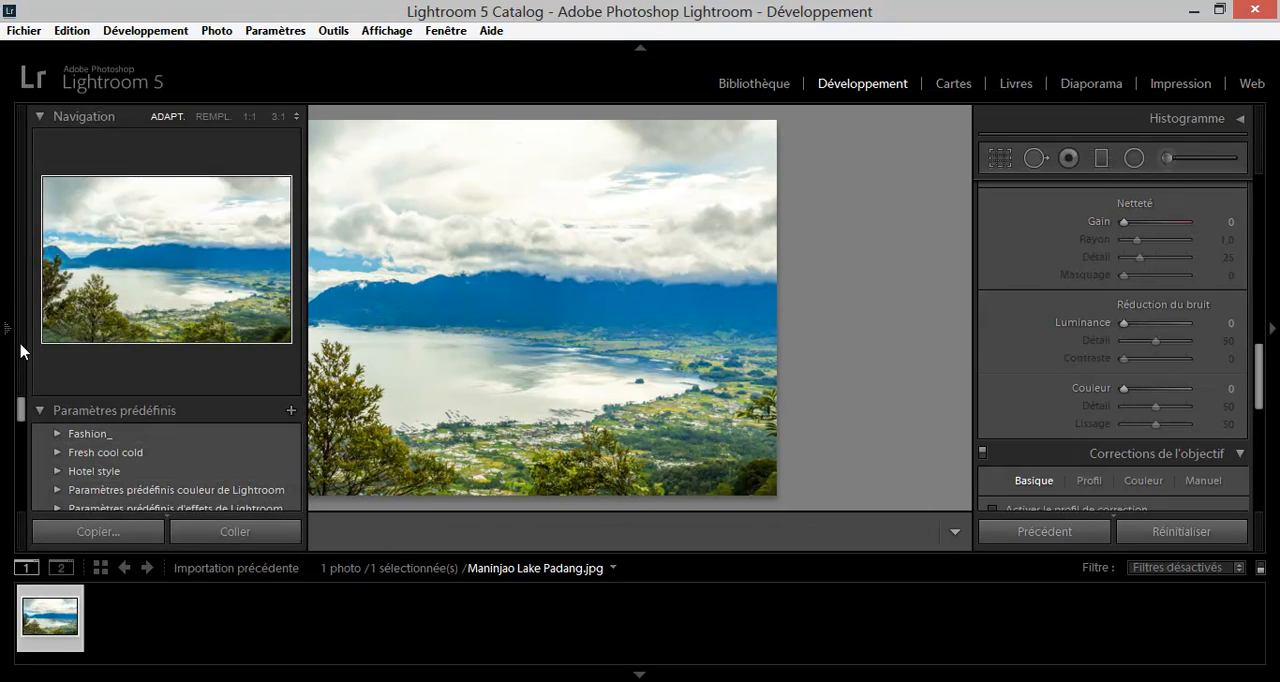
click(6, 325)
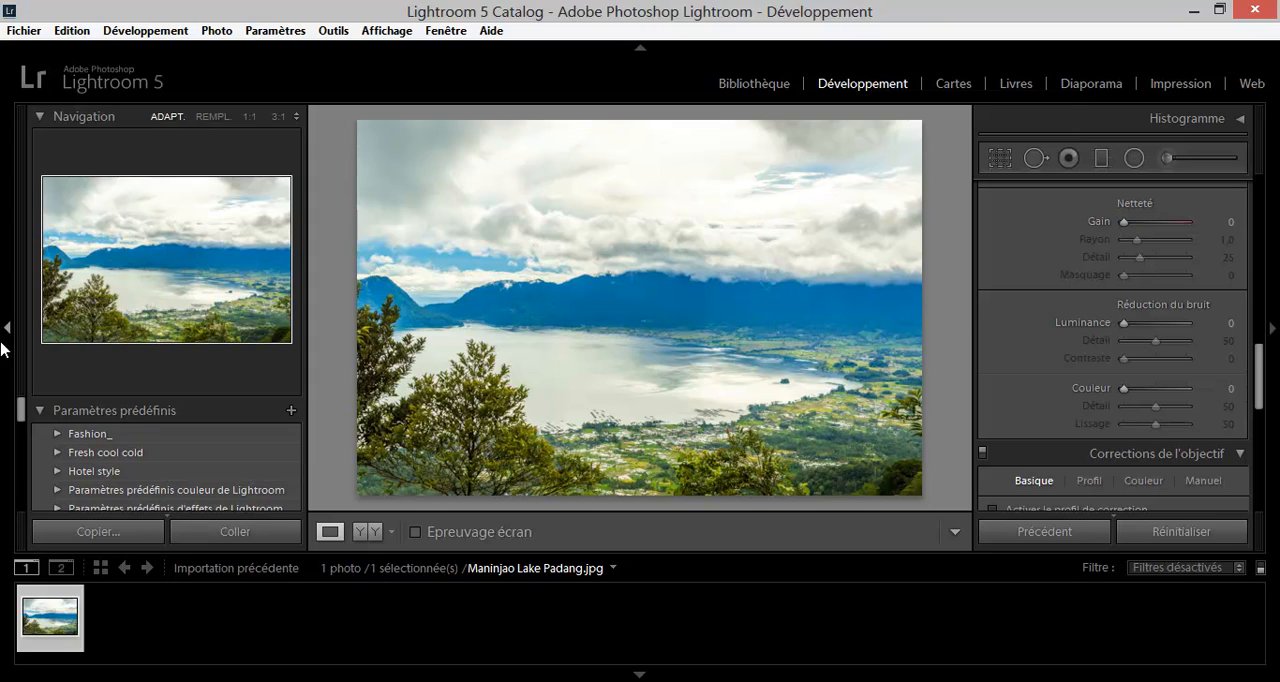
click(7, 326)
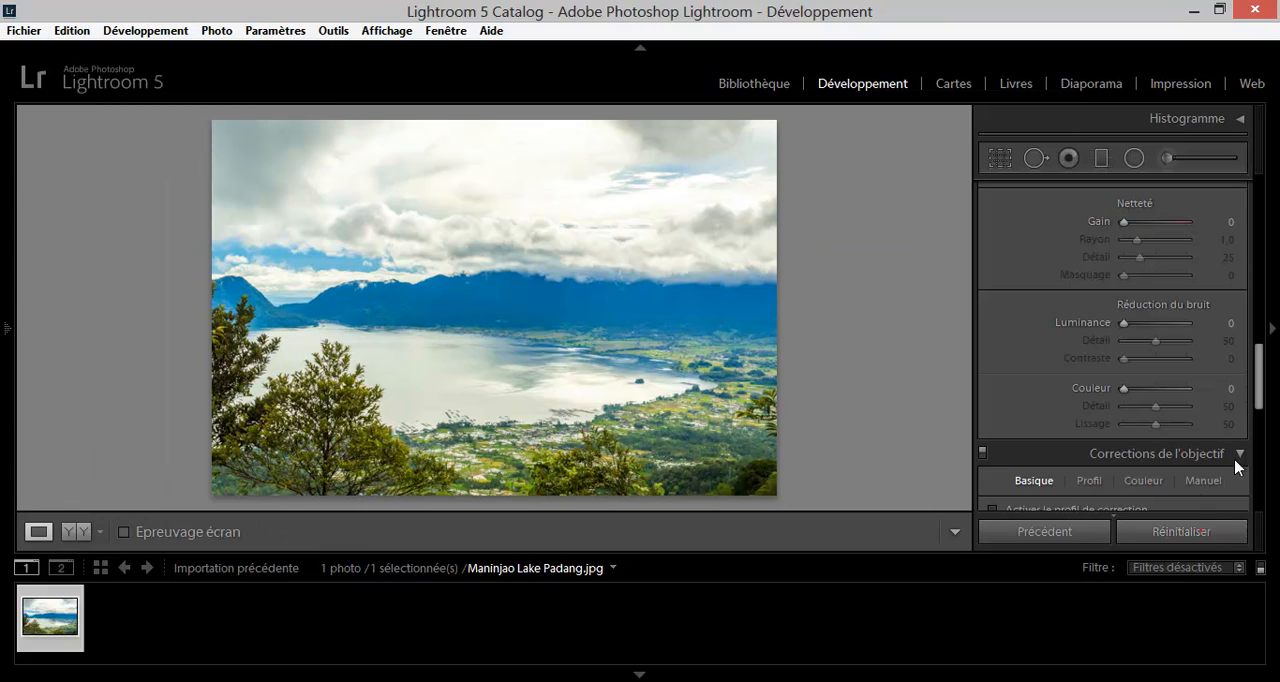
drag(1256, 400, 1258, 205)
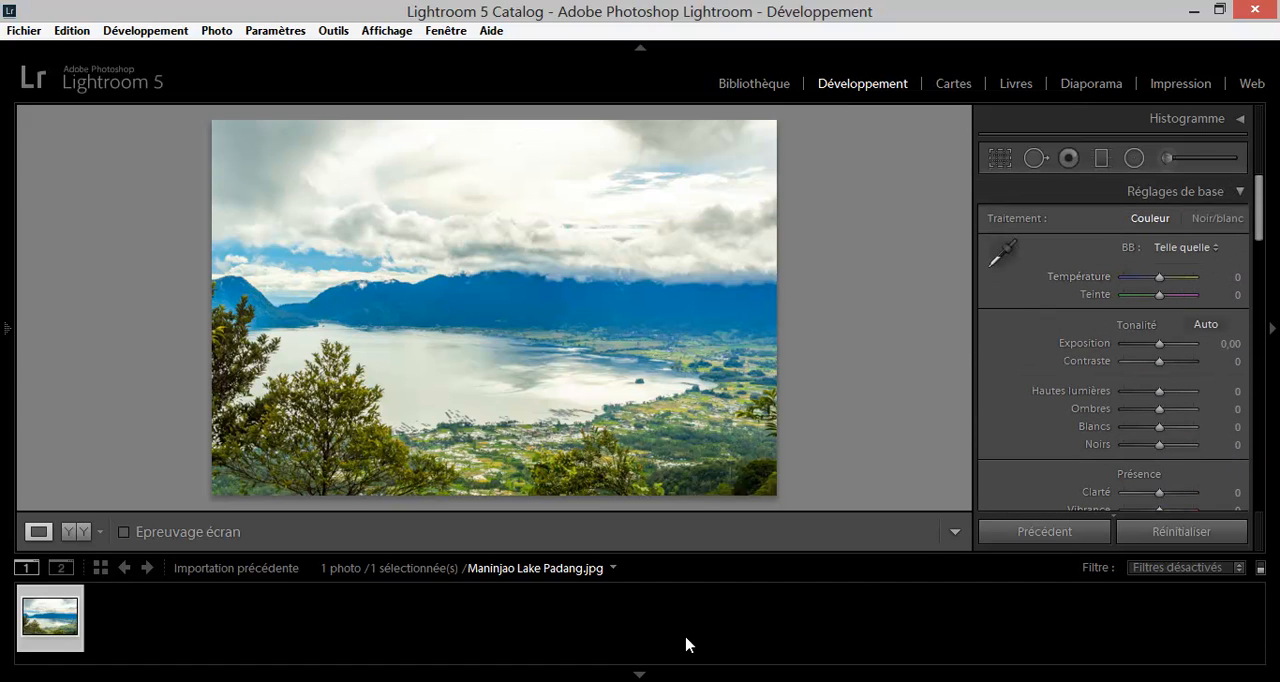
click(637, 676)
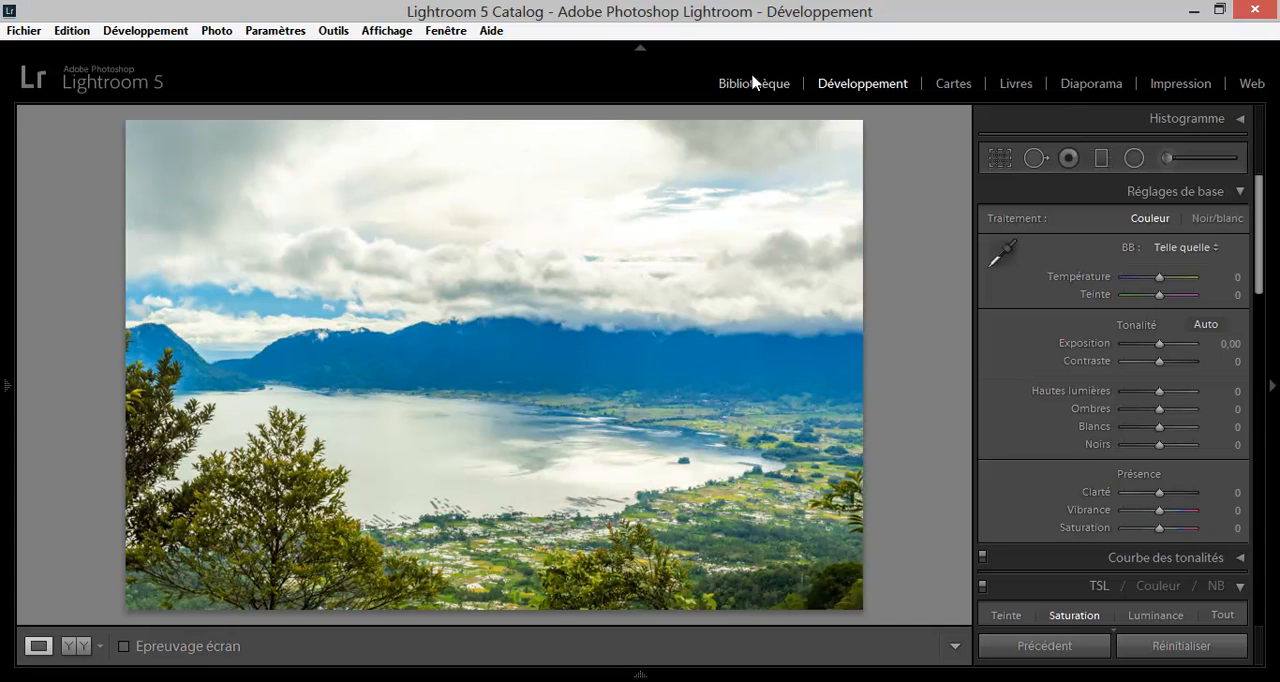
click(640, 50)
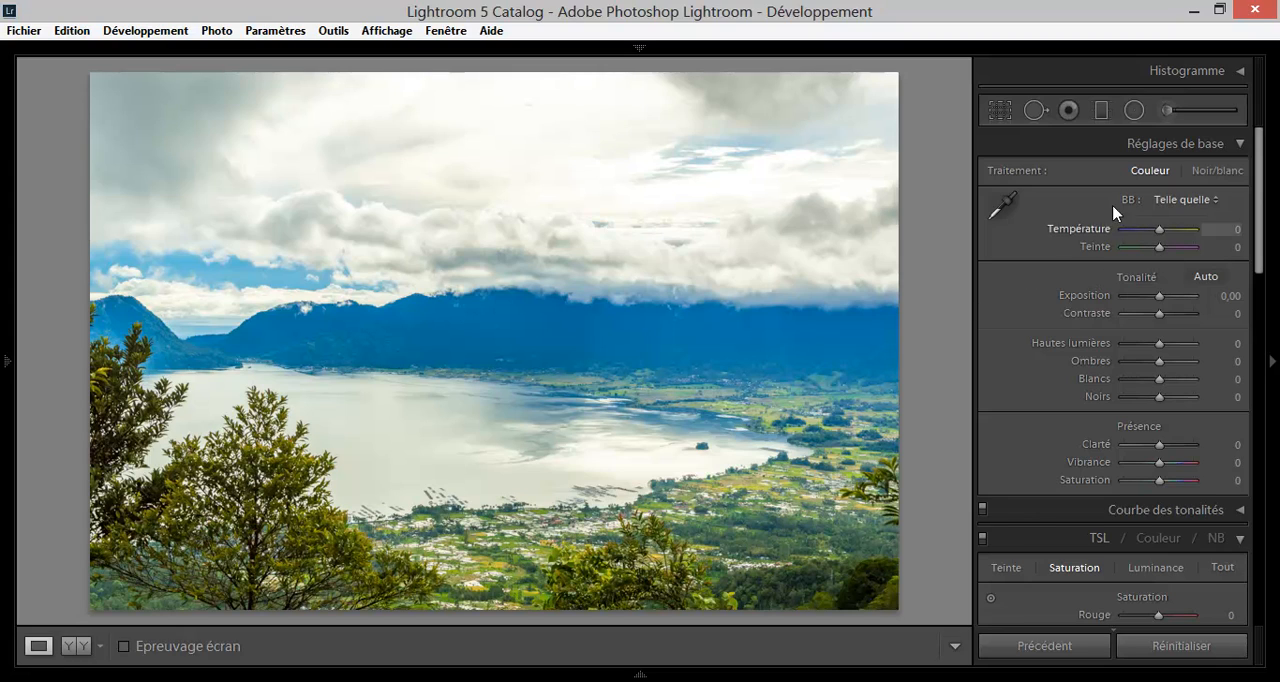
Sample a neutral colour on the bright lake surface with the white balance selector.
click(1004, 205)
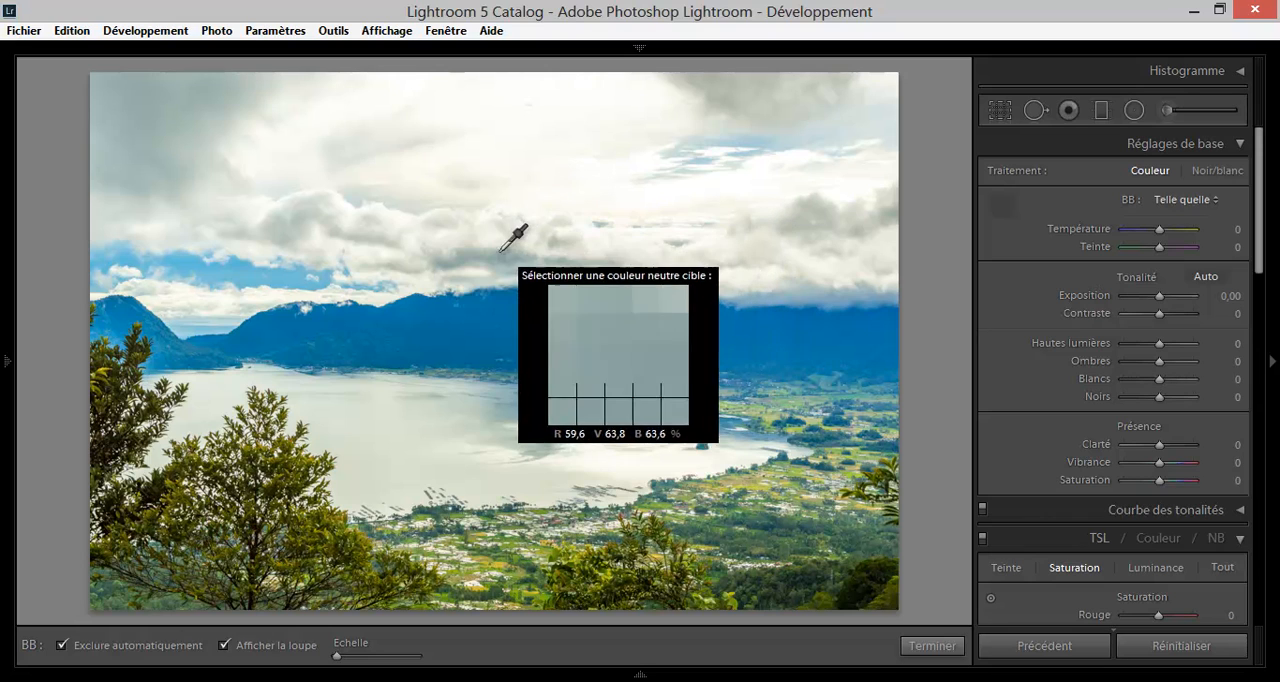
click(404, 222)
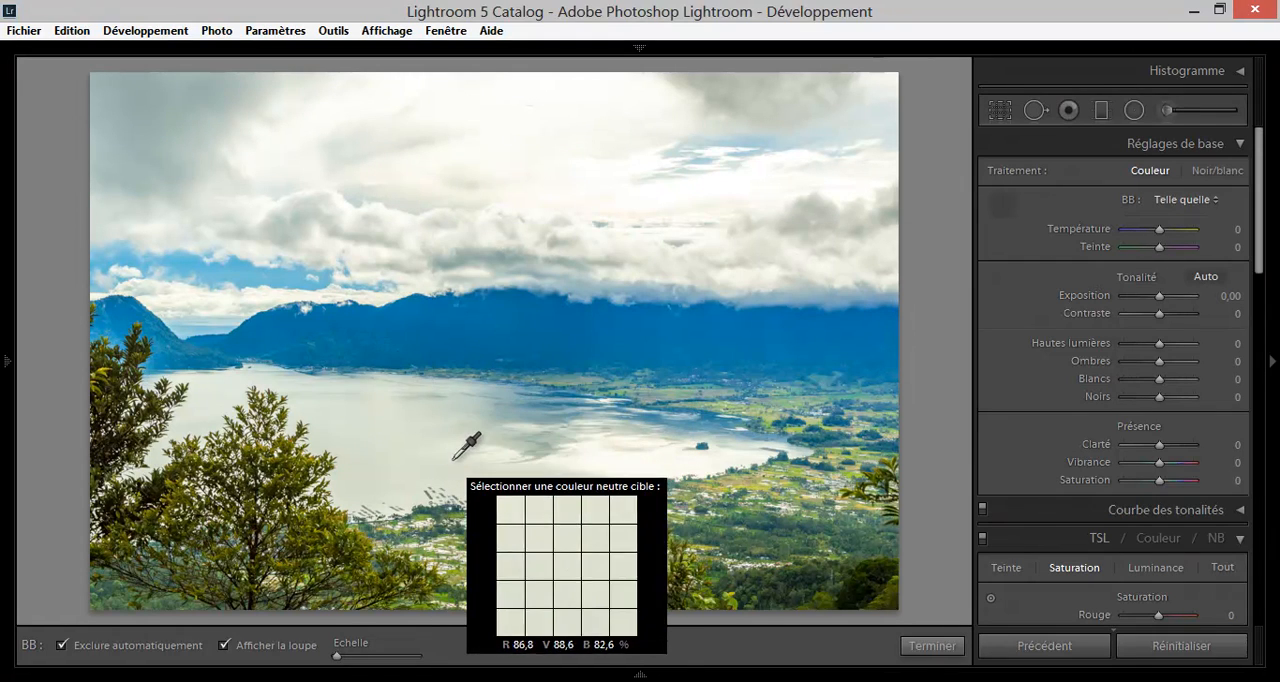
click(604, 466)
click(600, 468)
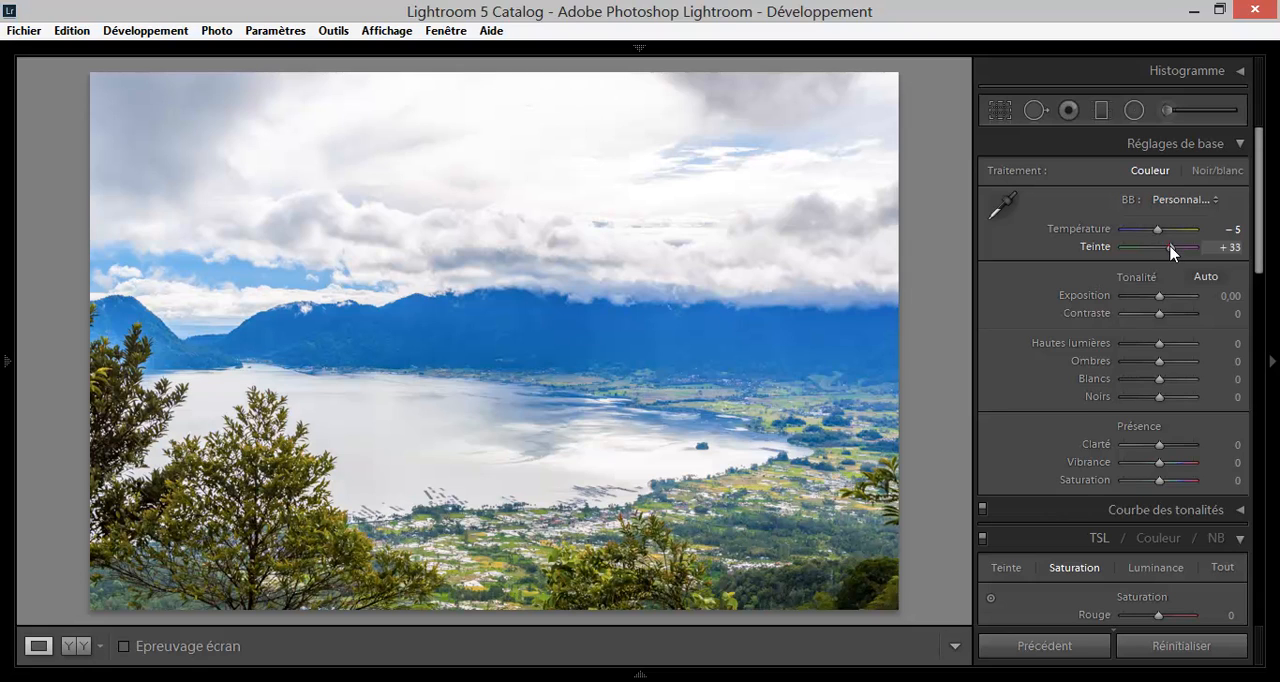
Set the photo's Teinte to 0 and its Température to +7.
drag(1171, 246, 1162, 246)
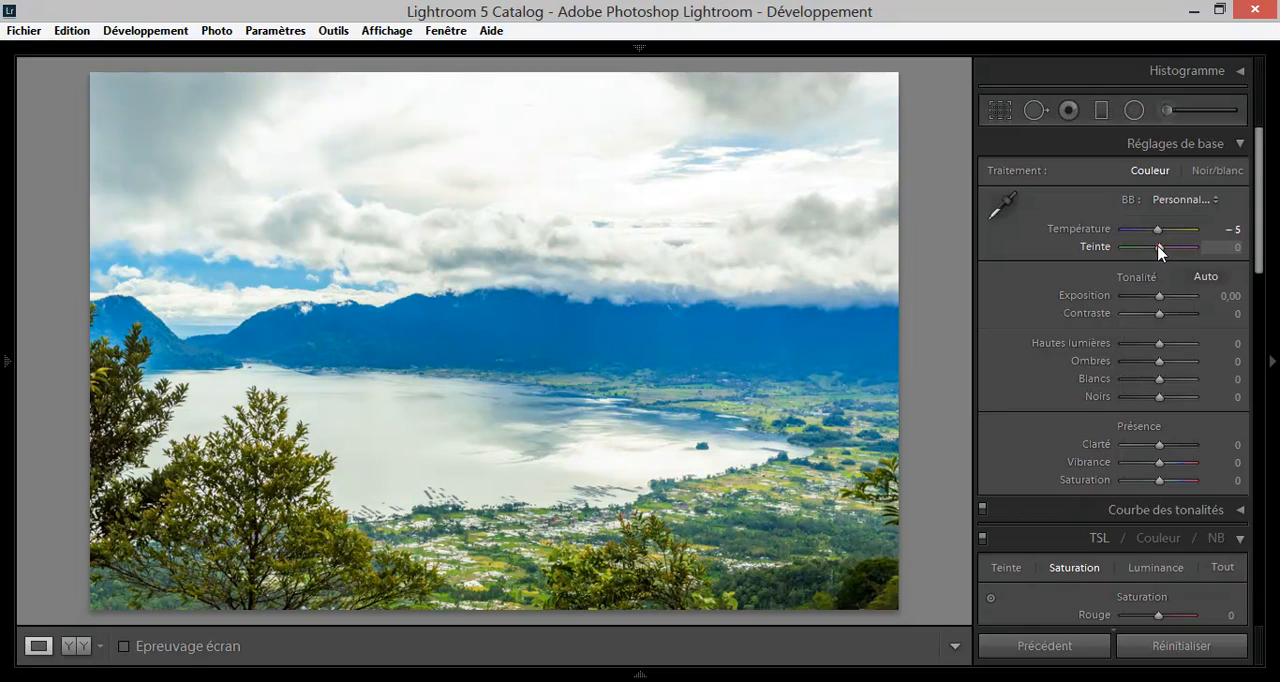
drag(1160, 233, 1162, 235)
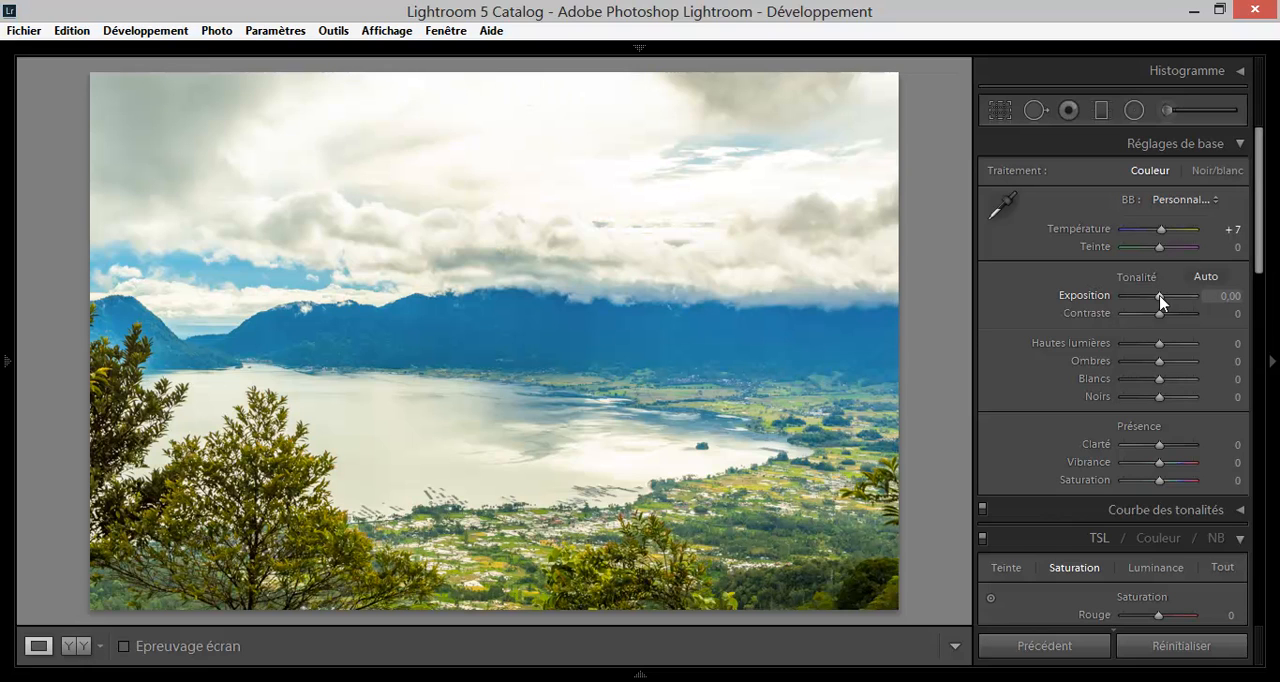
Try the Exposition at -5,00 and at the opposite extreme, and reset it to 0,00.
drag(1160, 298, 1121, 296)
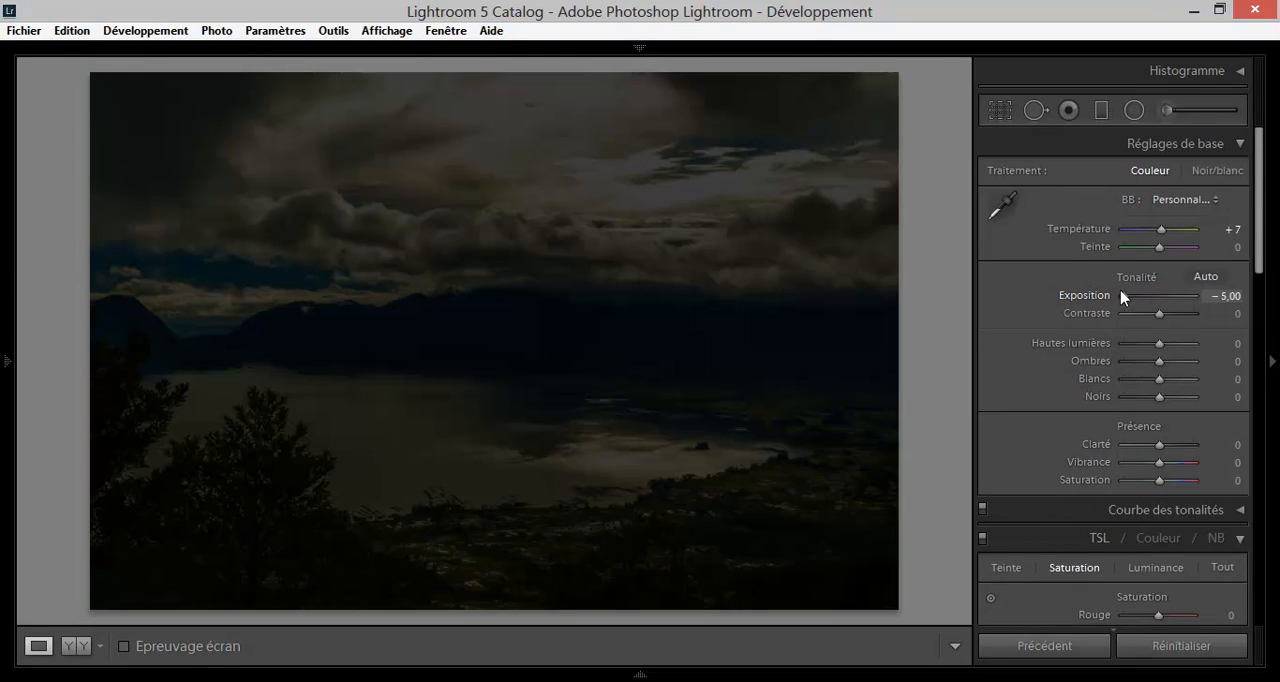
click(1125, 297)
drag(1125, 297, 1197, 300)
double_click(1085, 296)
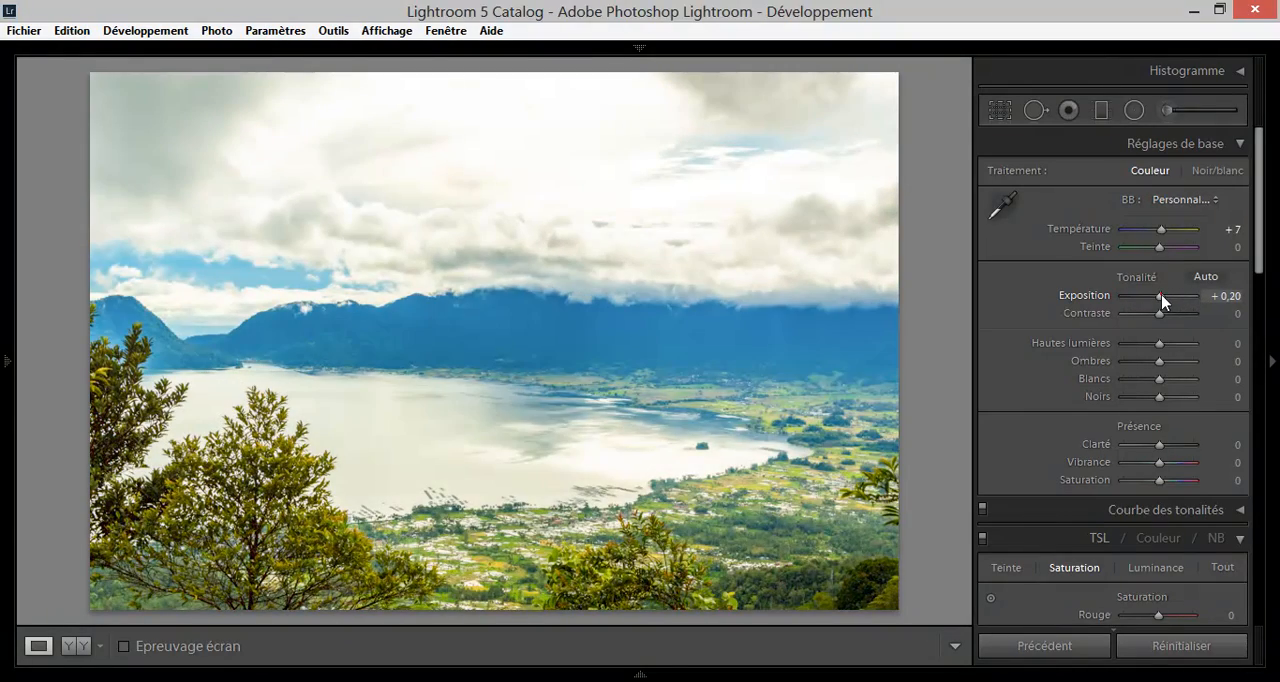
click(1160, 297)
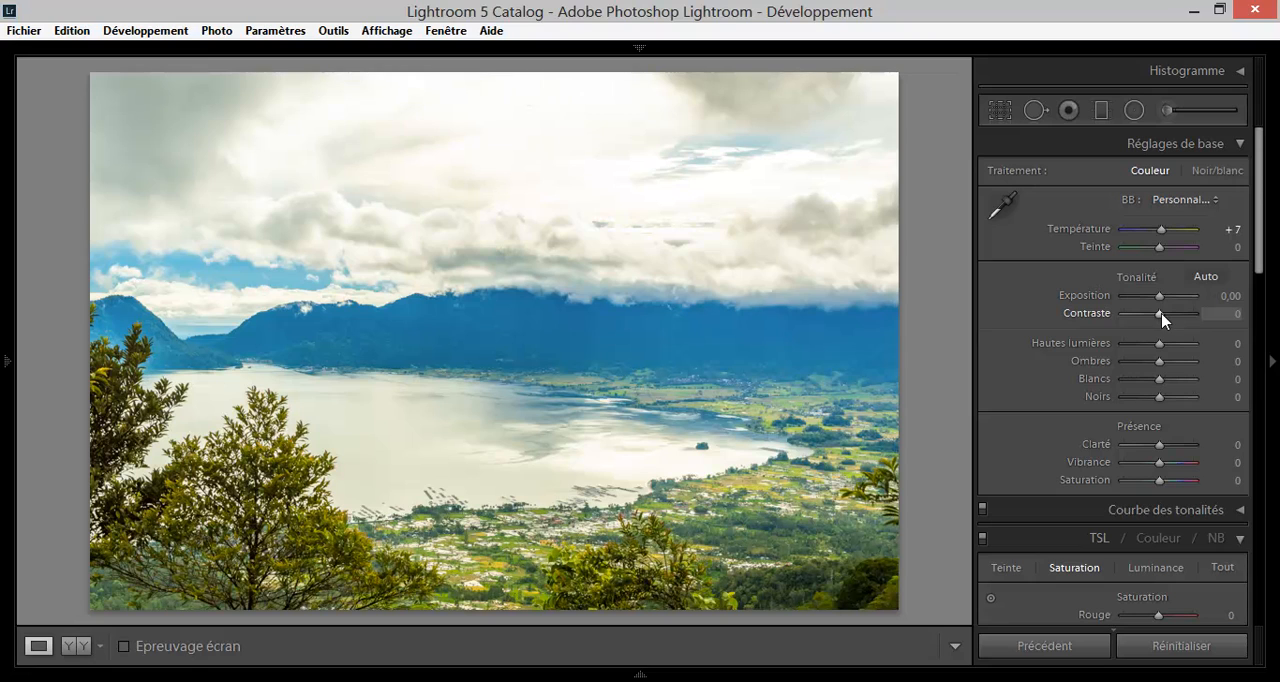
Try the Contraste at -100 and +100, inspect the fields by the lake up close, and reset it to 0.
drag(1161, 316, 1100, 319)
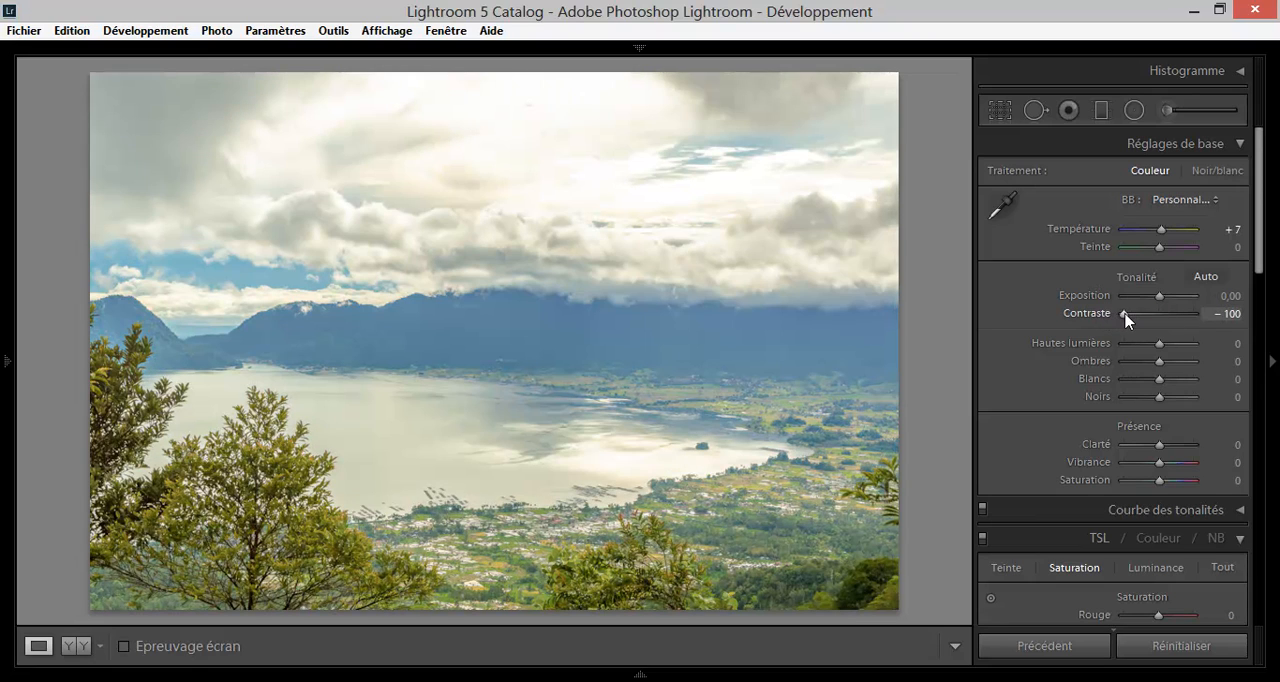
drag(1126, 319, 1197, 318)
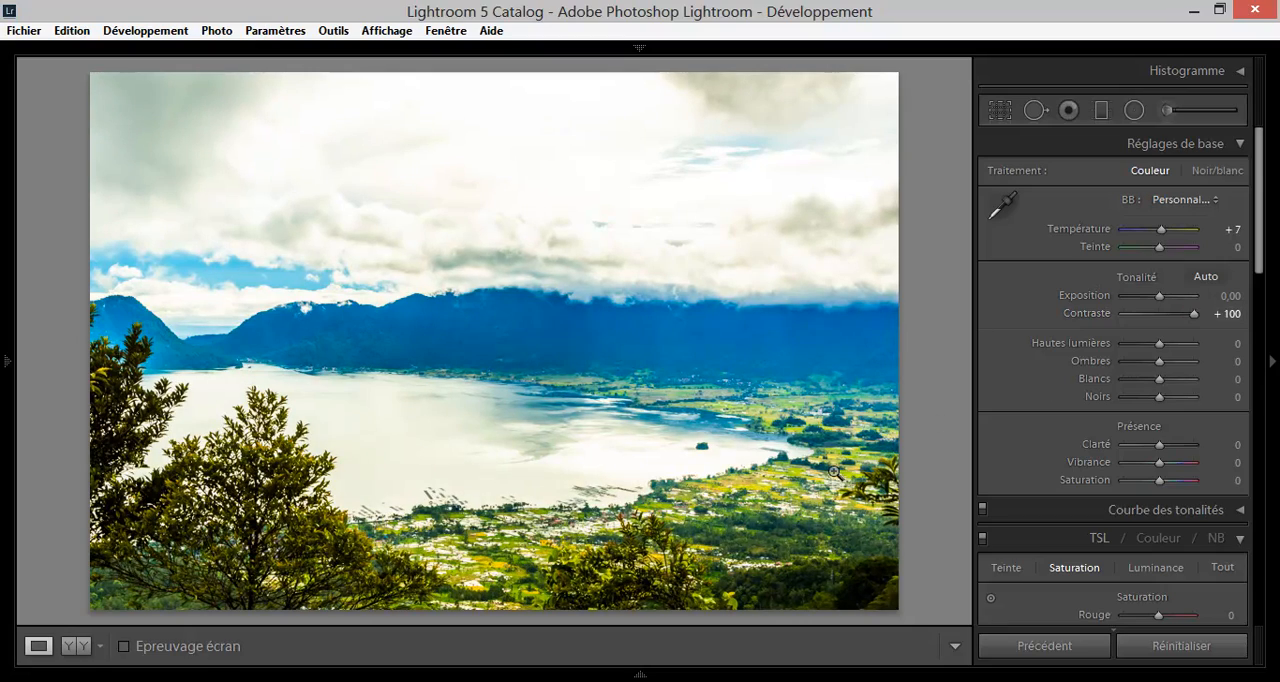
click(834, 472)
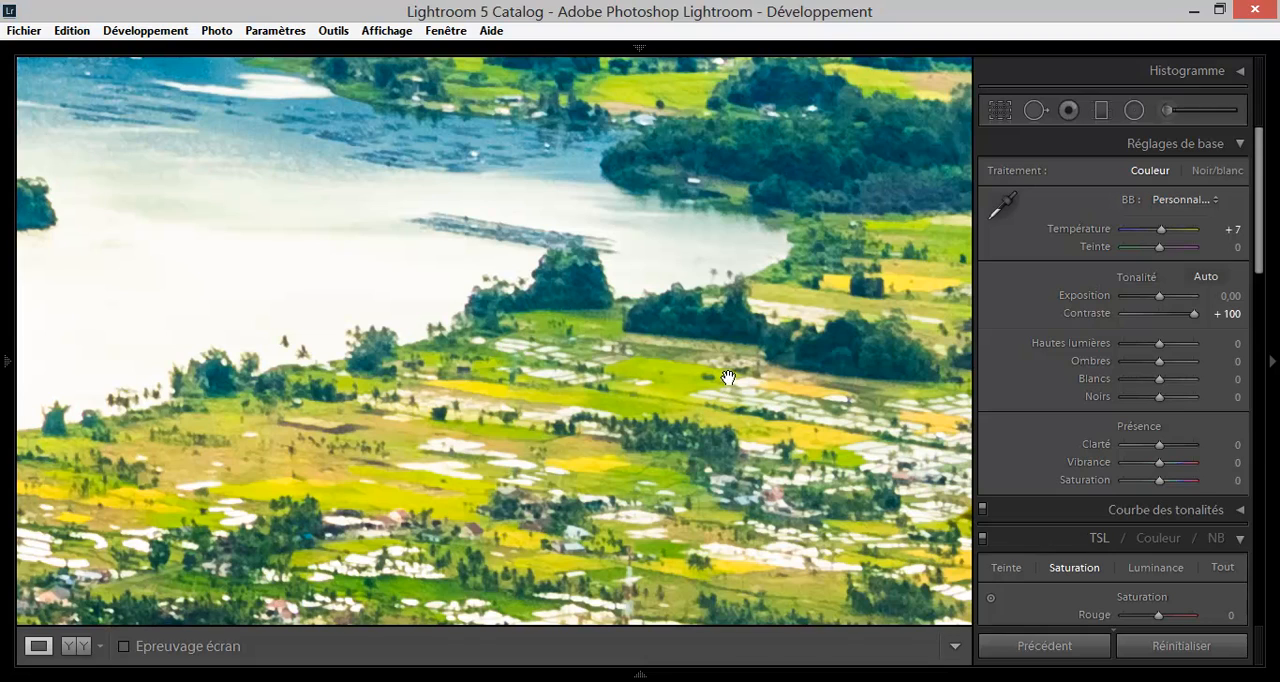
click(1160, 315)
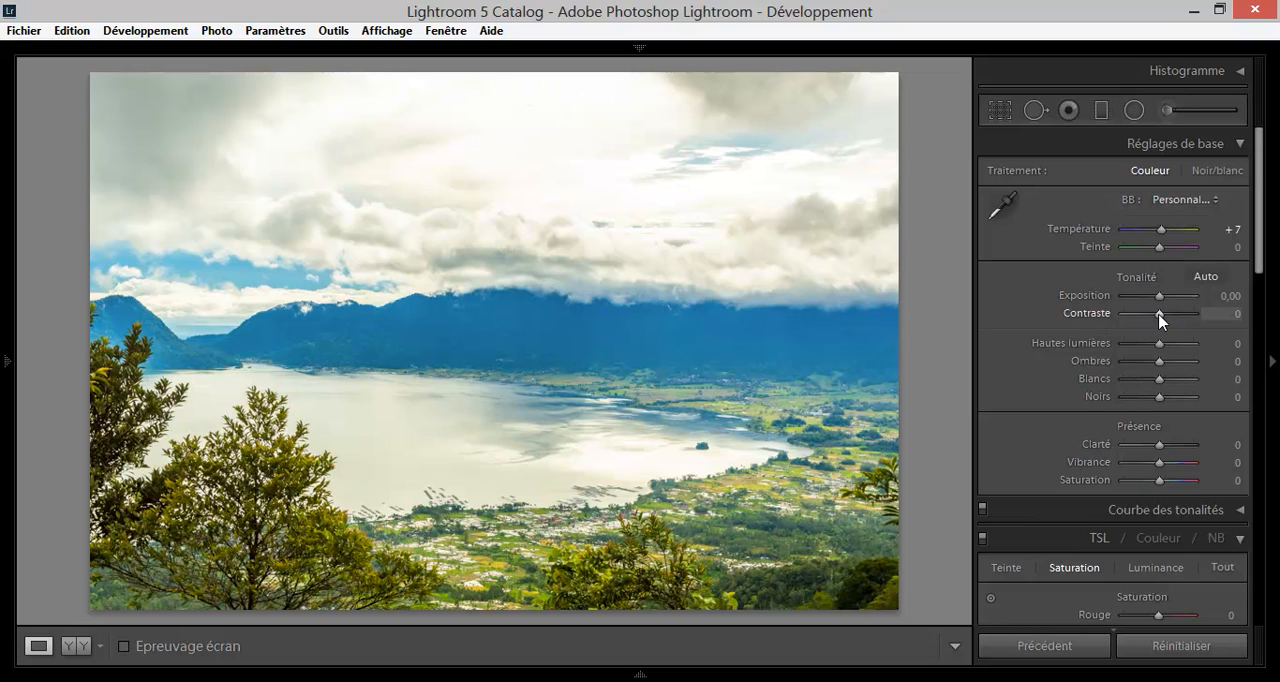
Set the Contraste to +15, try the Hautes lumières at +100, and bring them down to -100.
drag(1160, 318, 1166, 321)
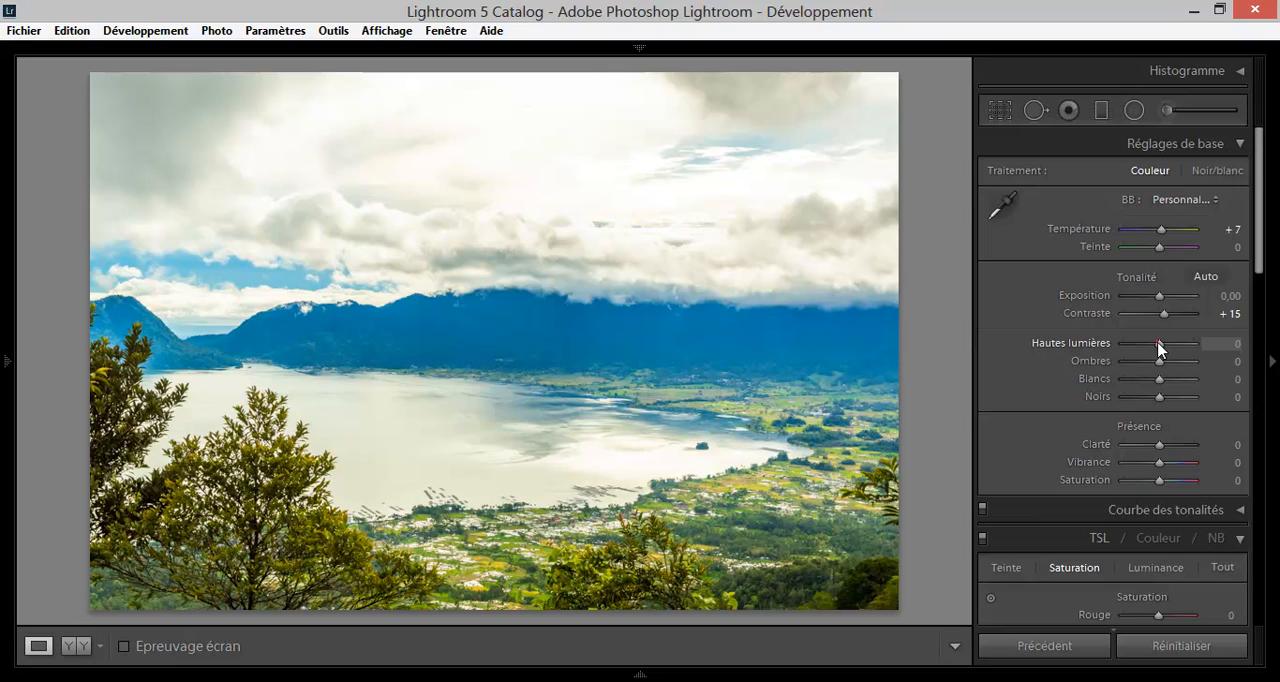
drag(1159, 347, 1221, 349)
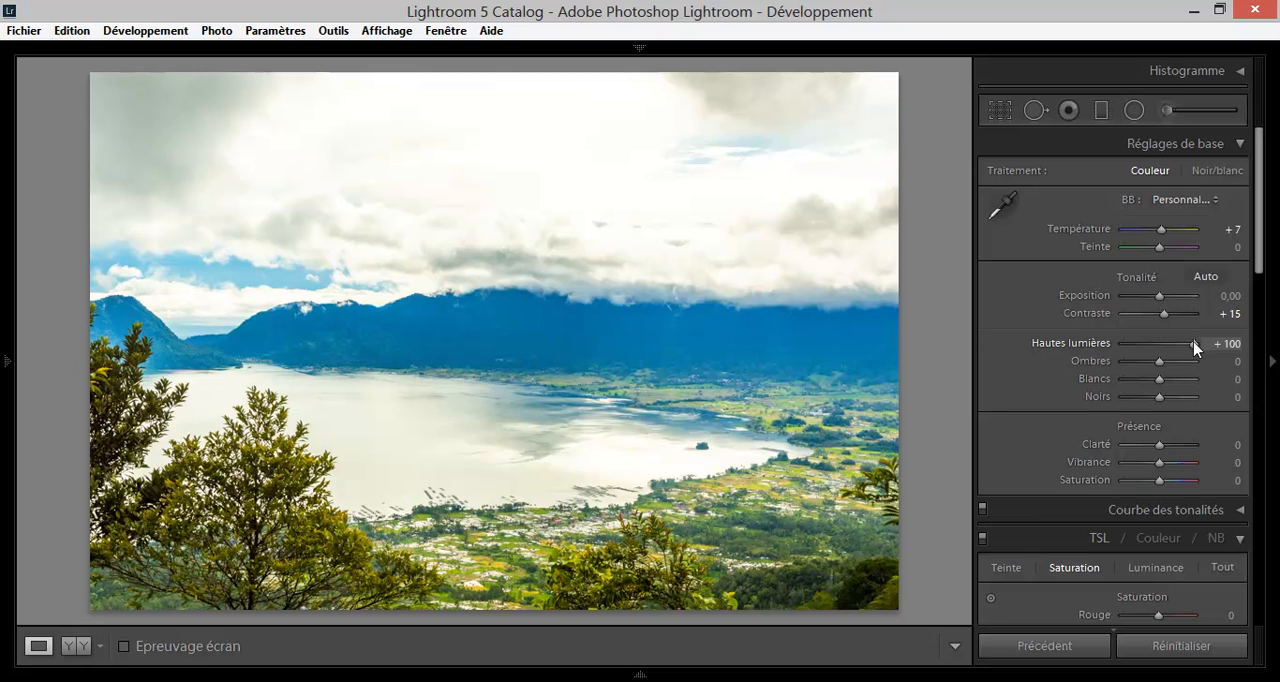
drag(1195, 347, 1066, 342)
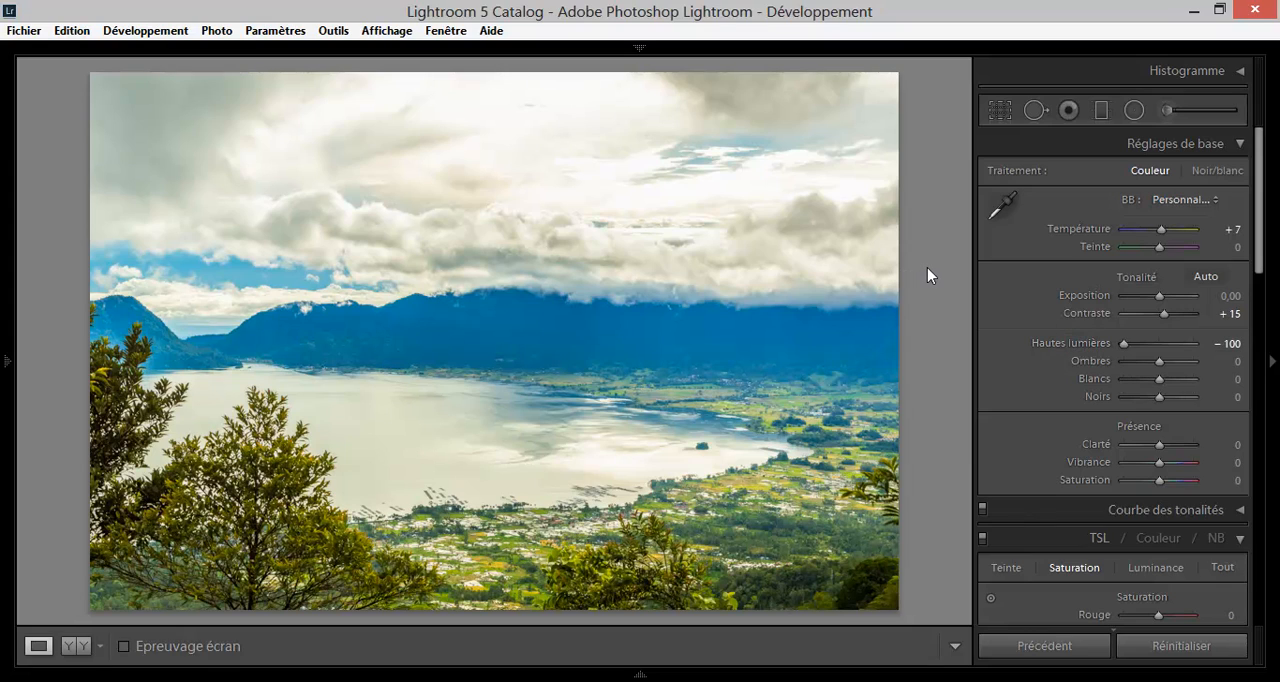
drag(1123, 343, 1086, 345)
mouse_move(1125, 347)
mouse_down()
mouse_move(1163, 348)
mouse_move(1108, 347)
mouse_up()
Darken the shadows of the photo by setting the Ombres to -28.
mouse_move(1162, 366)
mouse_down()
mouse_move(1206, 366)
mouse_move(1113, 362)
mouse_move(1158, 366)
mouse_up()
mouse_move(1161, 363)
mouse_down()
mouse_move(1103, 363)
mouse_move(1194, 366)
mouse_move(1151, 368)
mouse_up()
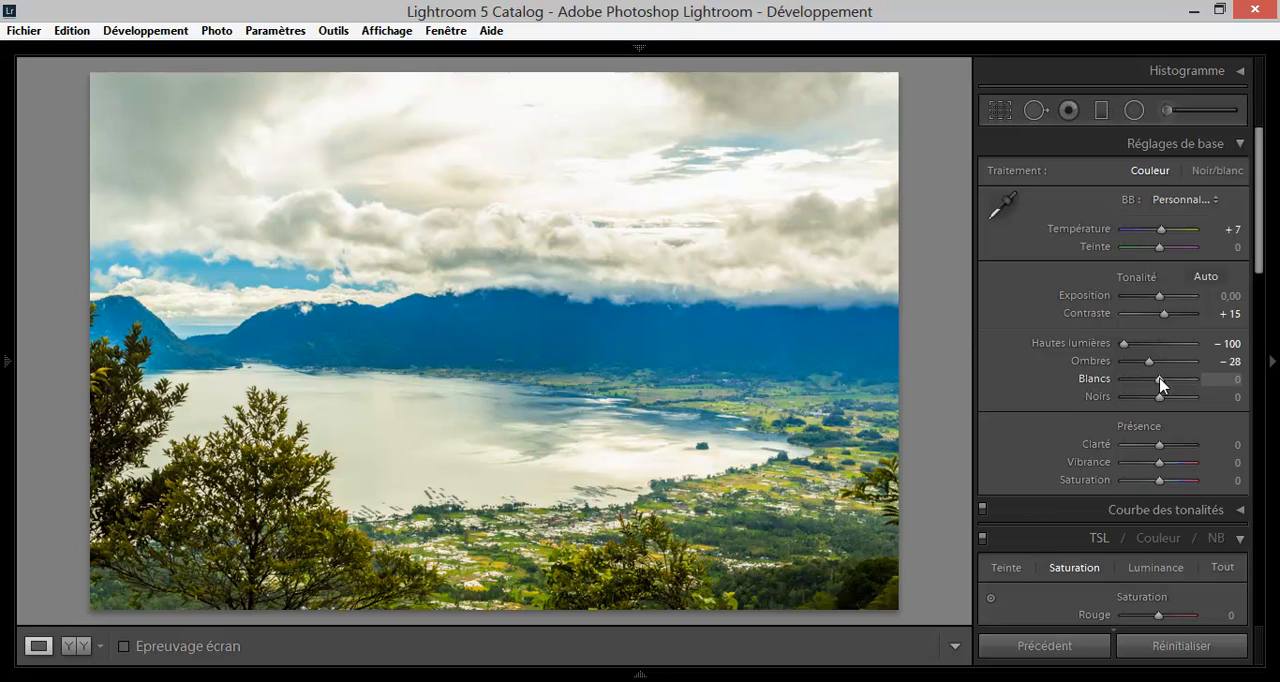
Try the Blancs at -100 and +7, and reset them to 0.
drag(1161, 380, 1105, 388)
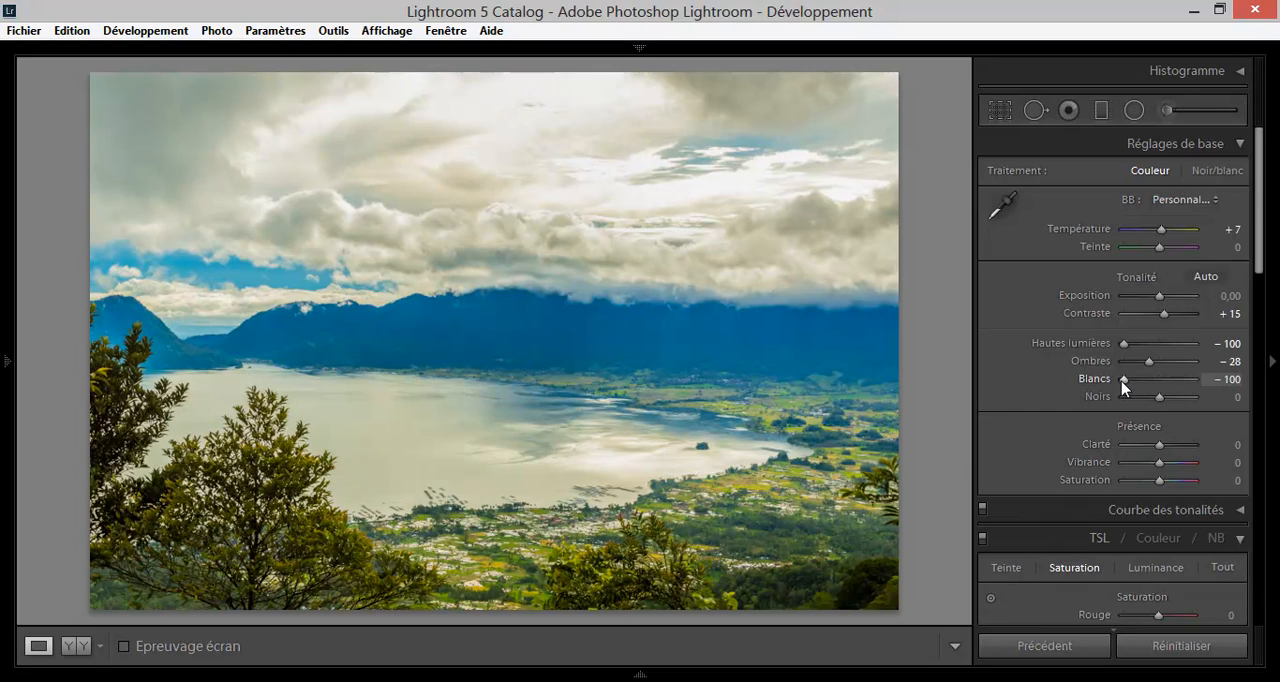
drag(1126, 386, 1162, 387)
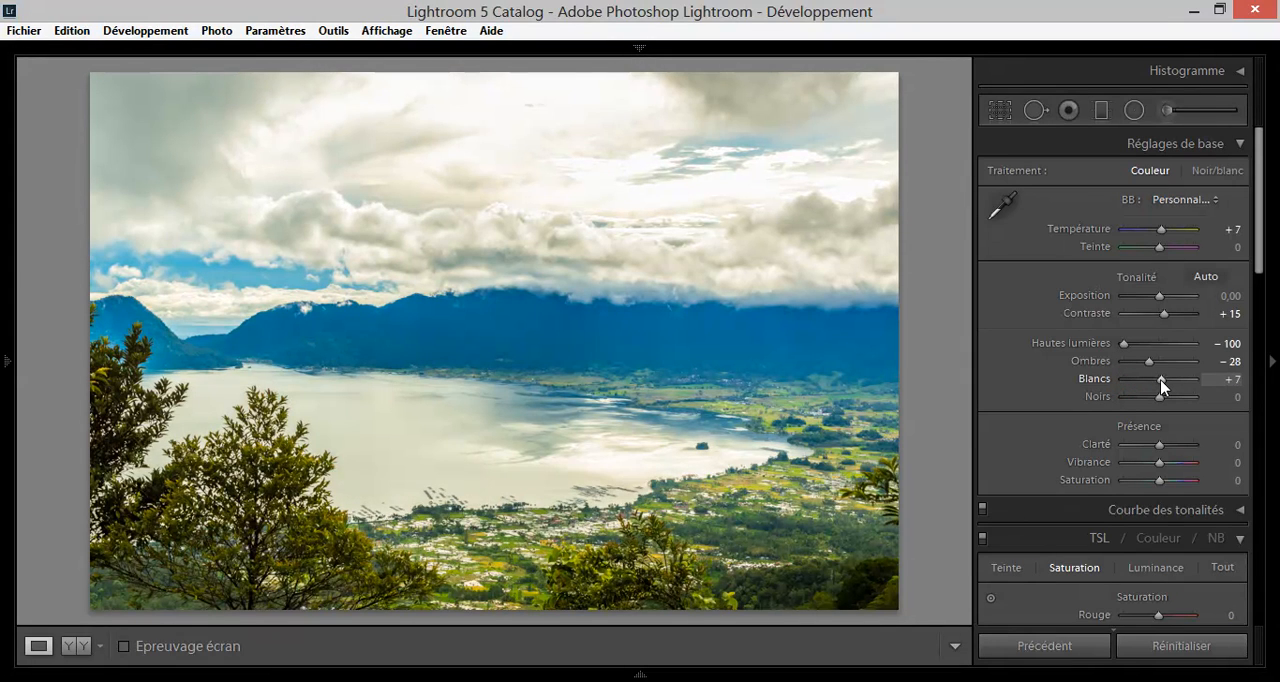
double_click(1162, 386)
Raise the Blancs to +17 while previewing the clipped highlights.
key(alt)
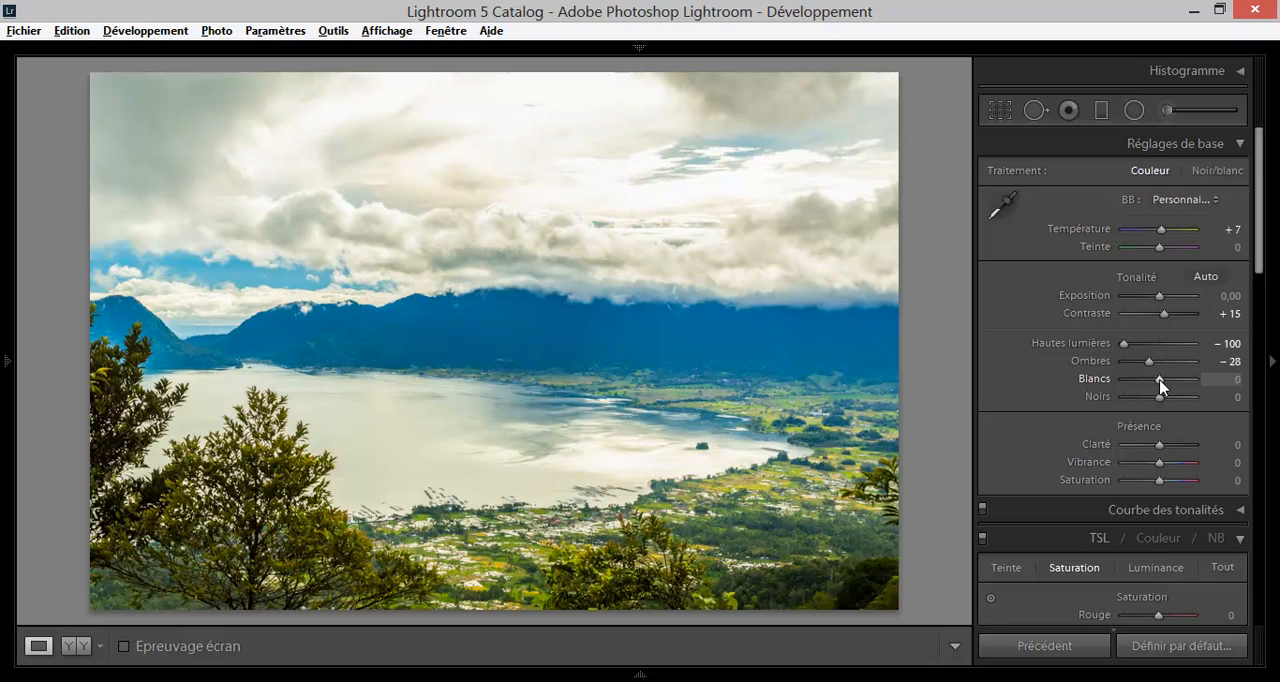
alt+click(1160, 380)
drag(1159, 379, 1162, 381)
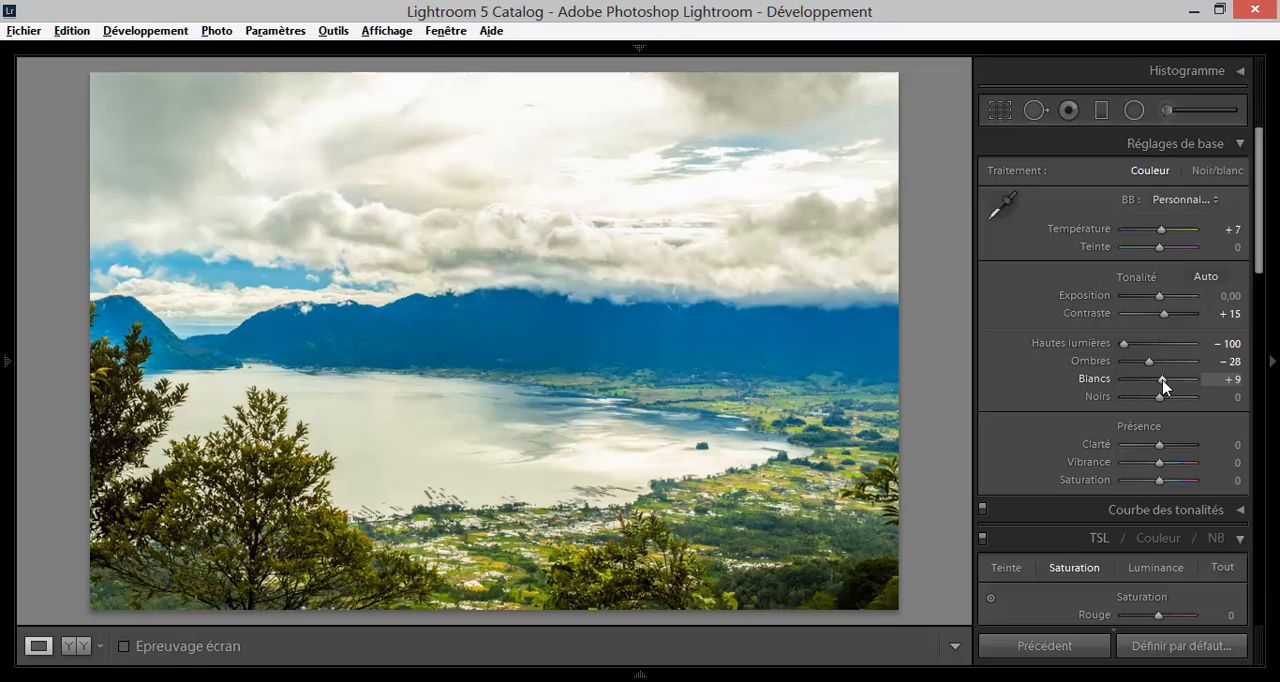
alt+click(1162, 381)
drag(1162, 380, 1165, 381)
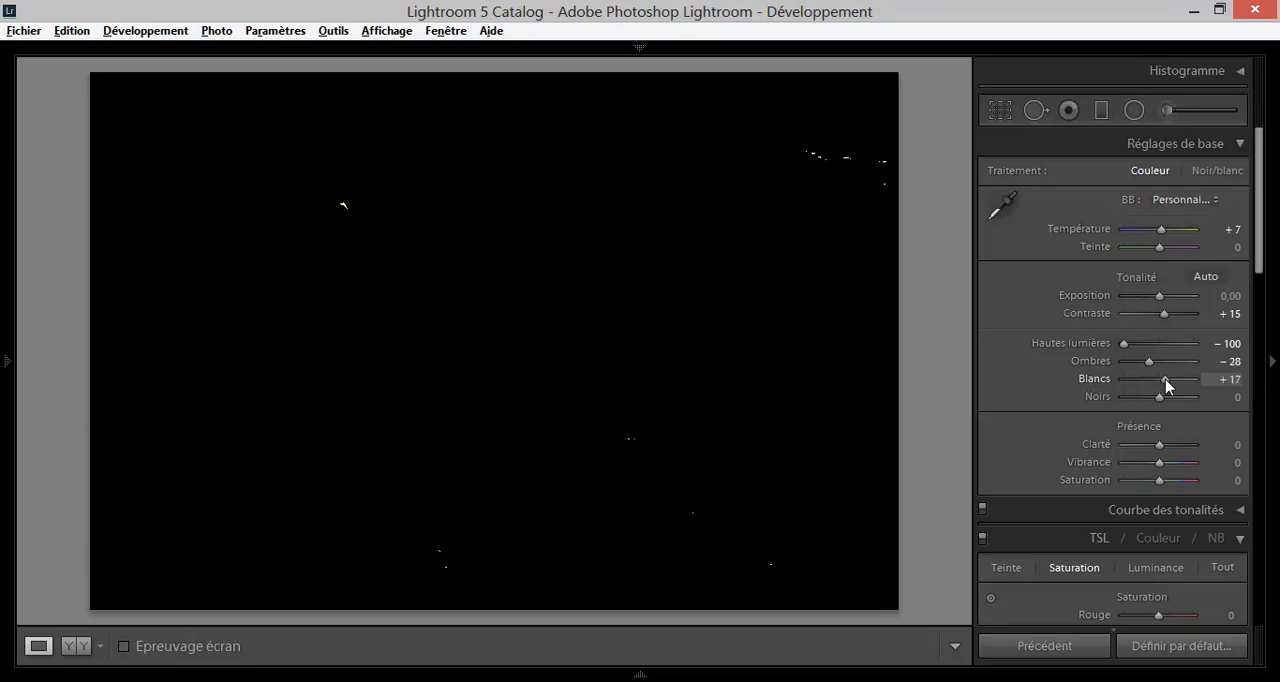
Lower the Noirs to -28 while previewing the clipped shadows.
mouse_move(1165, 381)
mouse_down()
mouse_move(1162, 401)
mouse_move(1122, 400)
mouse_move(1155, 400)
mouse_up()
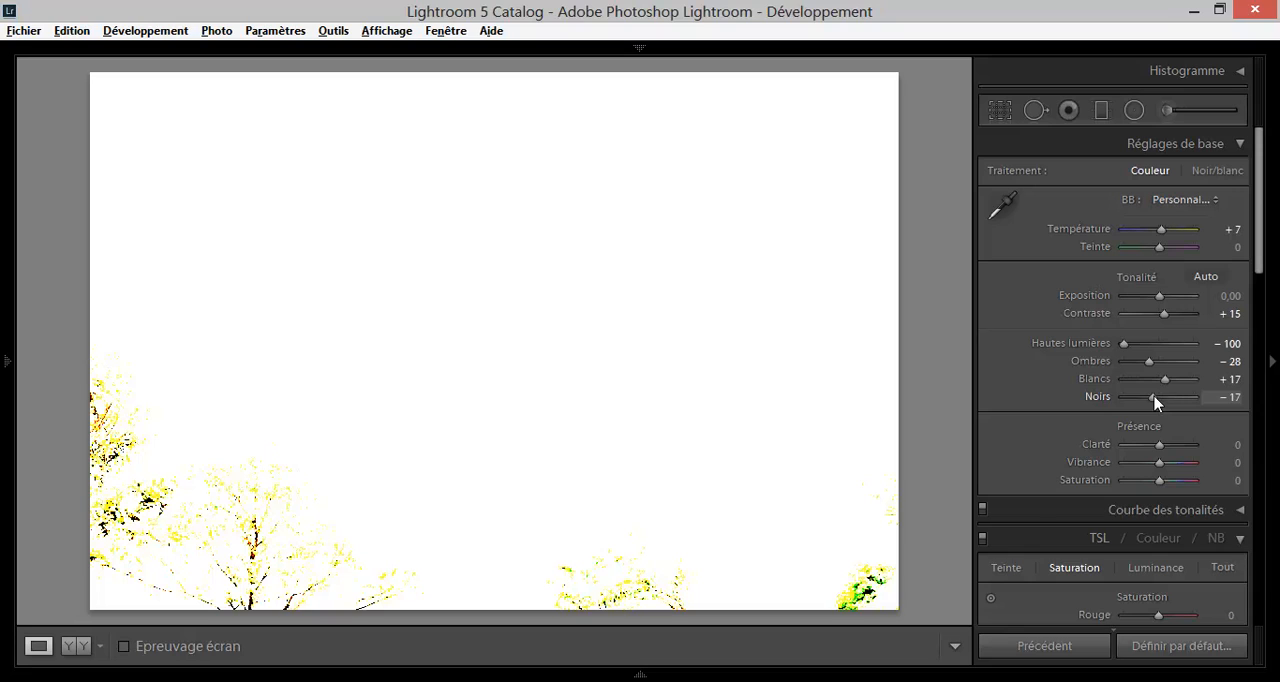
drag(1155, 401, 1154, 401)
drag(1154, 401, 1151, 402)
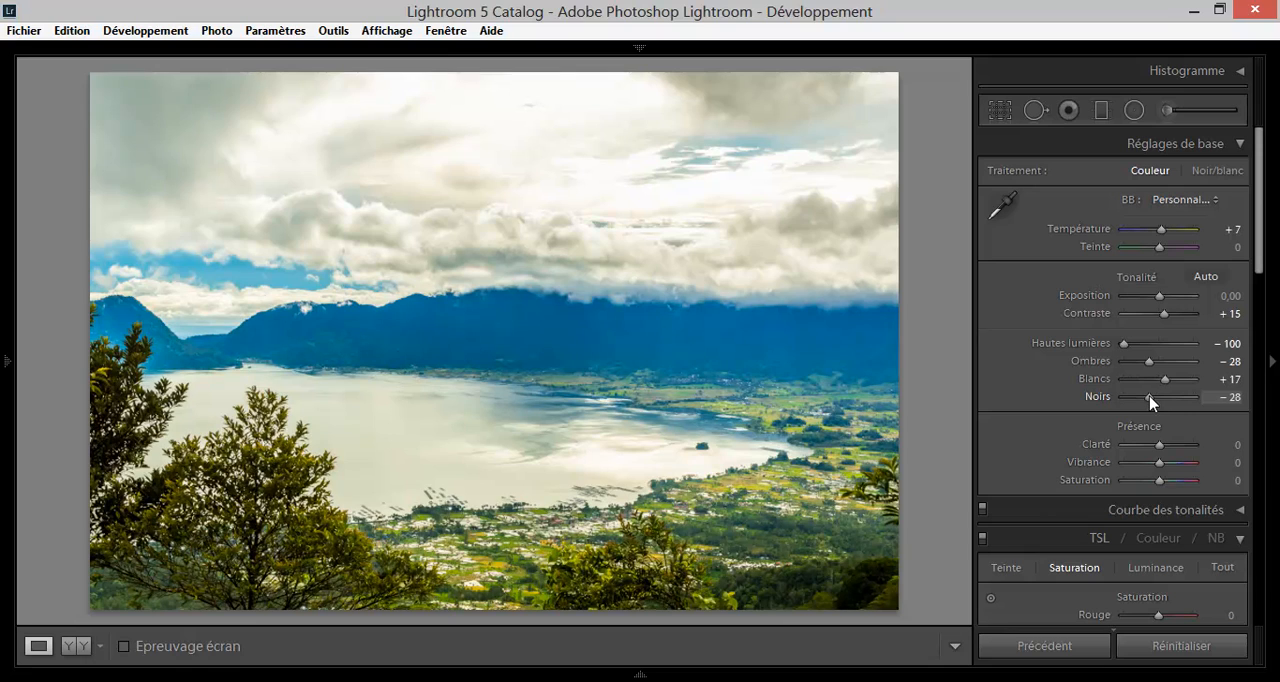
alt+click(1151, 402)
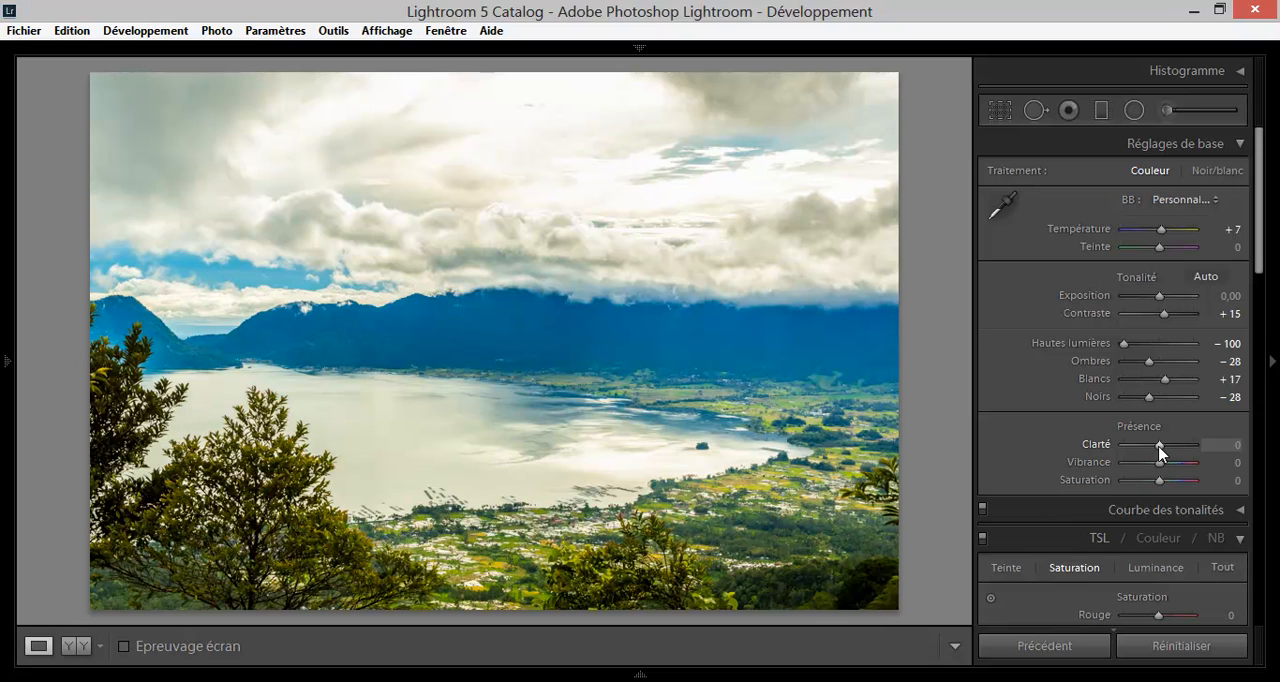
Try the Clarté at -95 and slightly higher values, inspect the cloudy mountain ridge up close, and keep it at 0.
drag(1160, 448, 1126, 446)
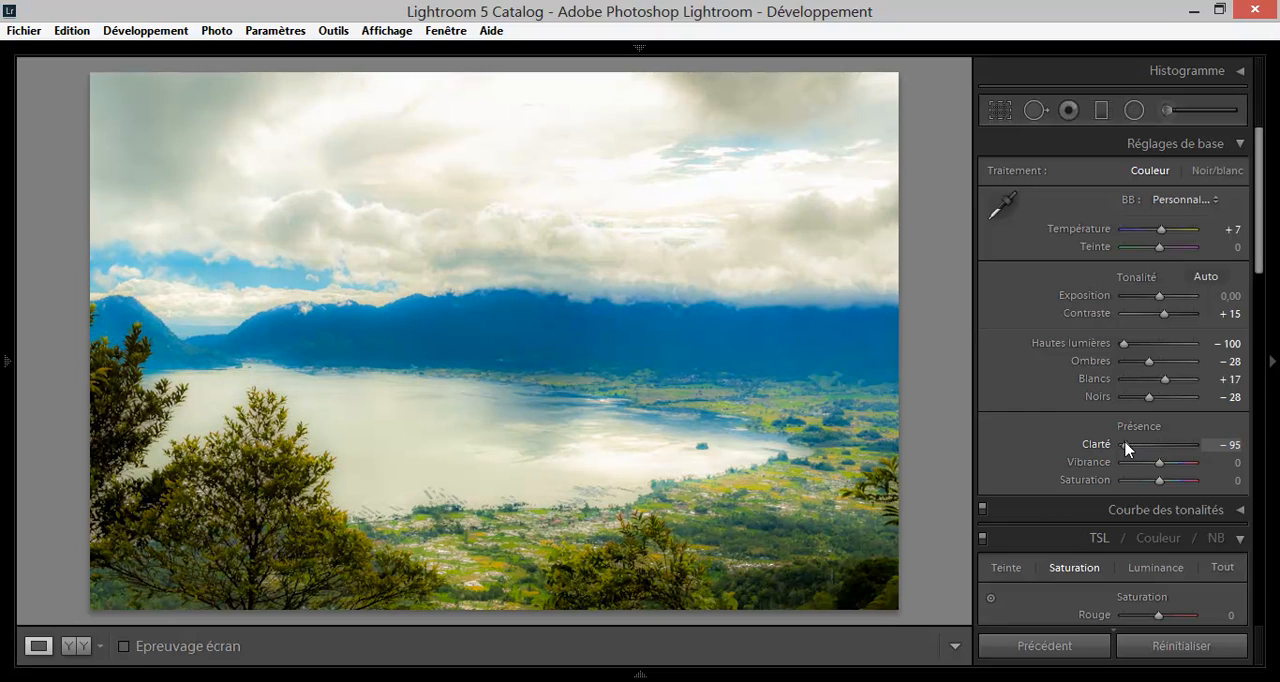
drag(1126, 446, 1160, 447)
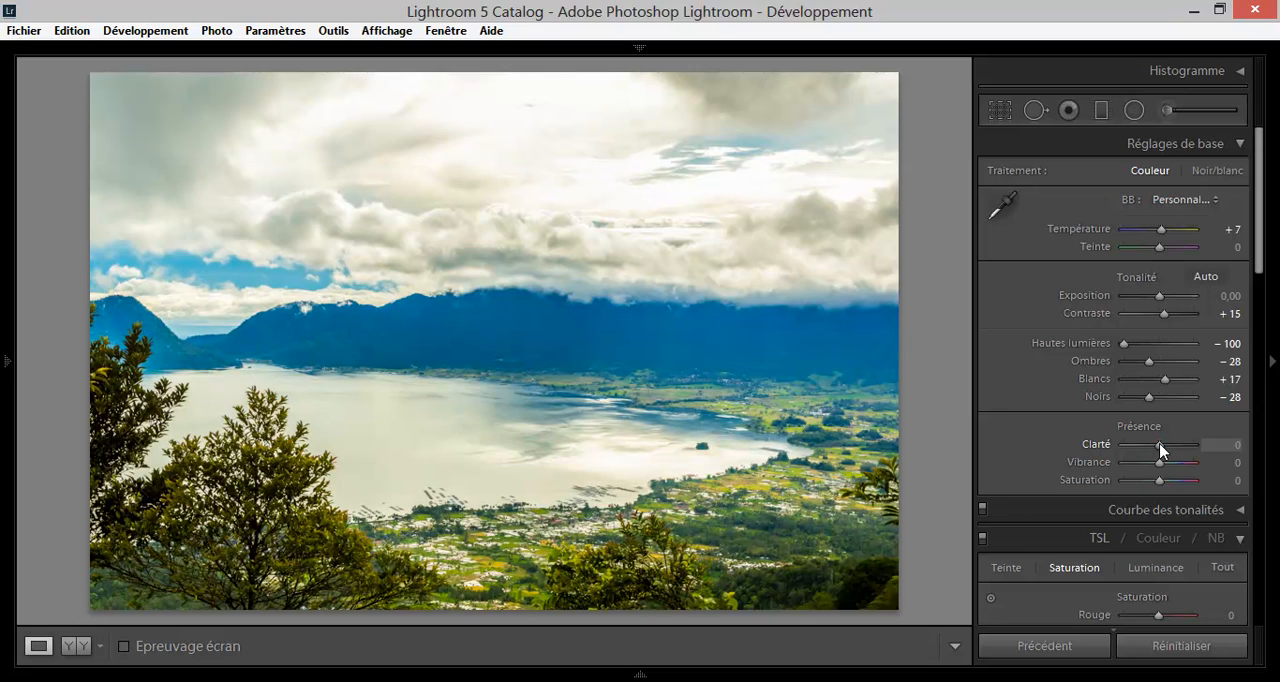
drag(1160, 448, 1163, 450)
double_click(1163, 450)
click(298, 290)
drag(351, 303, 651, 280)
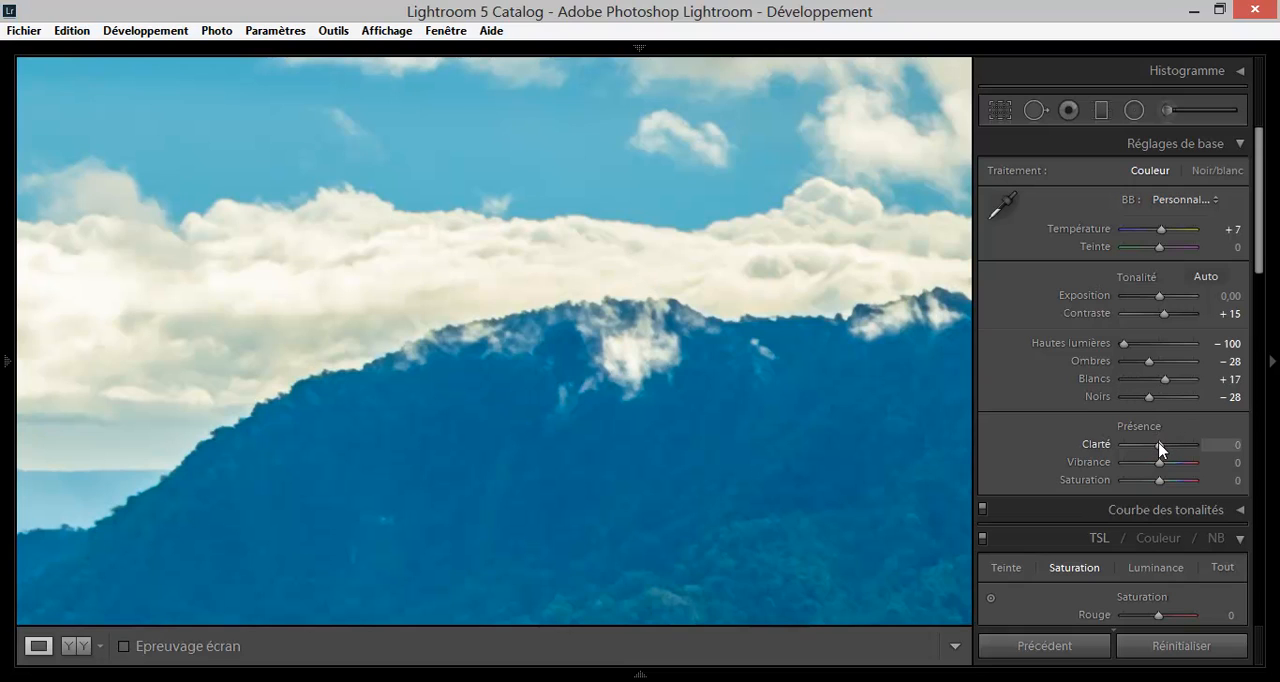
mouse_move(1159, 444)
mouse_down()
mouse_move(1193, 444)
mouse_move(1159, 444)
mouse_up()
click(773, 421)
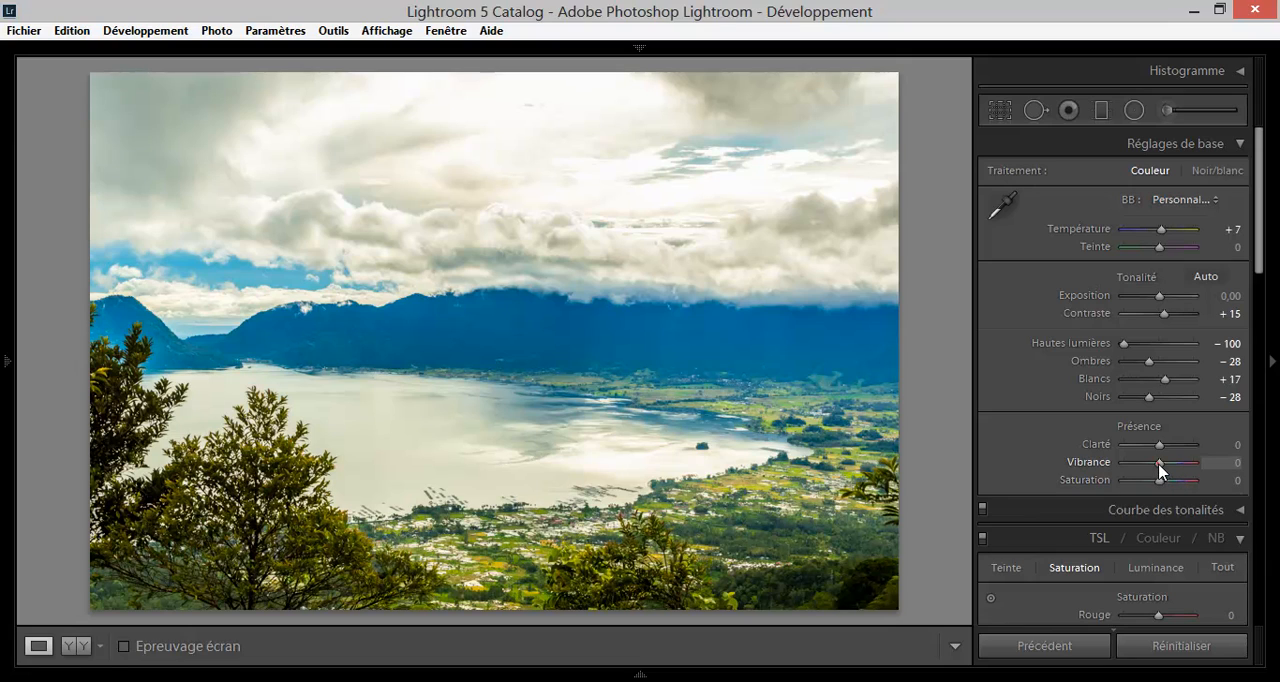
Raise the photo's Vibrance slightly to +12.
drag(1160, 470, 1164, 470)
mouse_move(1163, 468)
mouse_down()
mouse_move(1210, 467)
mouse_move(1163, 466)
mouse_up()
drag(1160, 464, 1163, 469)
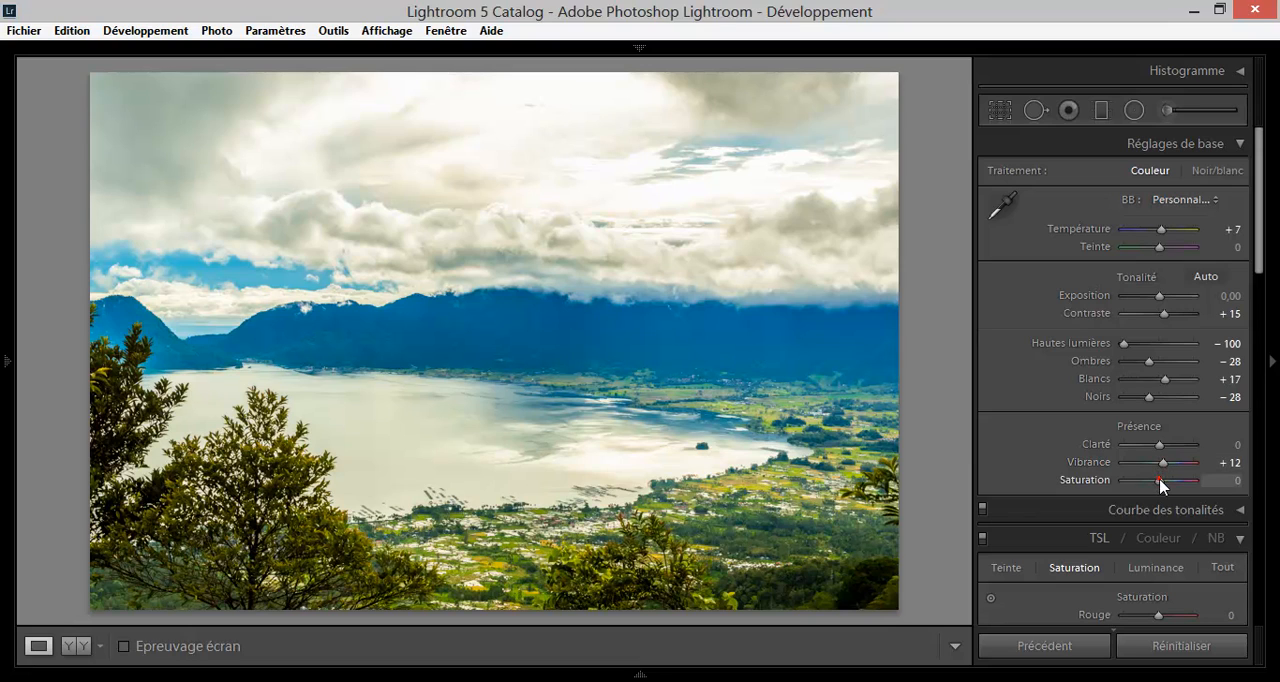
Try the Saturation at +100, and compare with both Vibrance and Saturation at -100.
drag(1160, 483, 1196, 481)
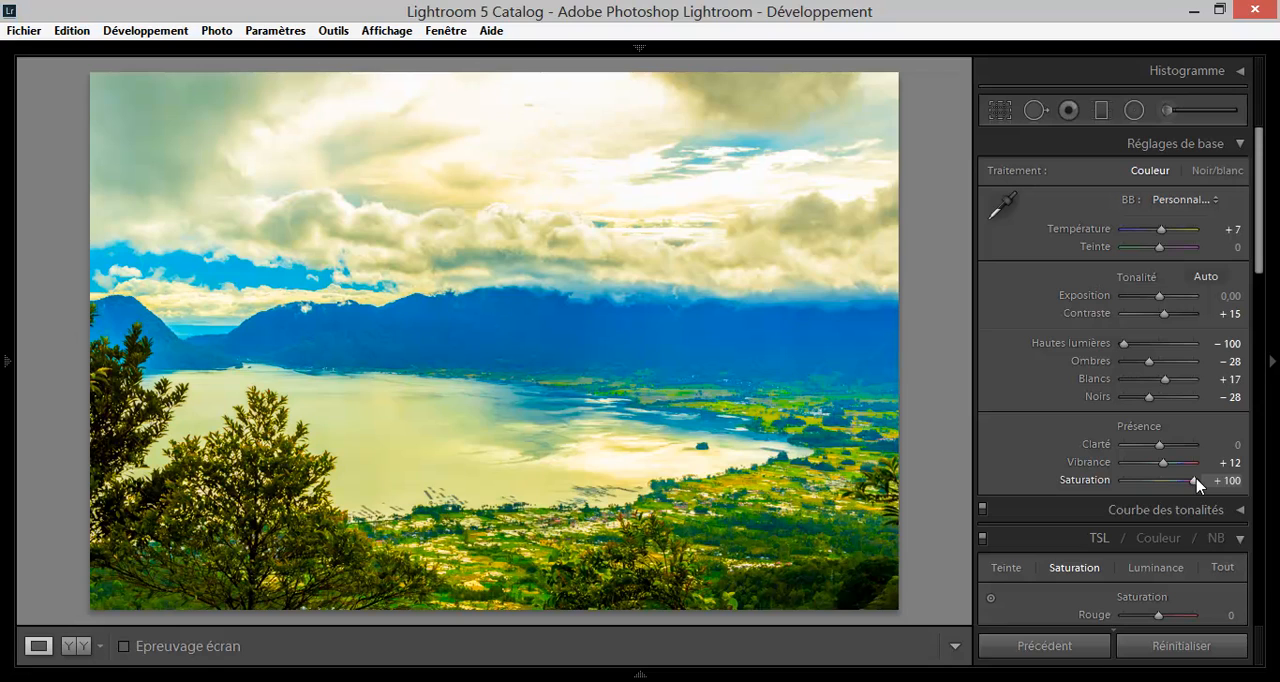
drag(1196, 483, 1158, 482)
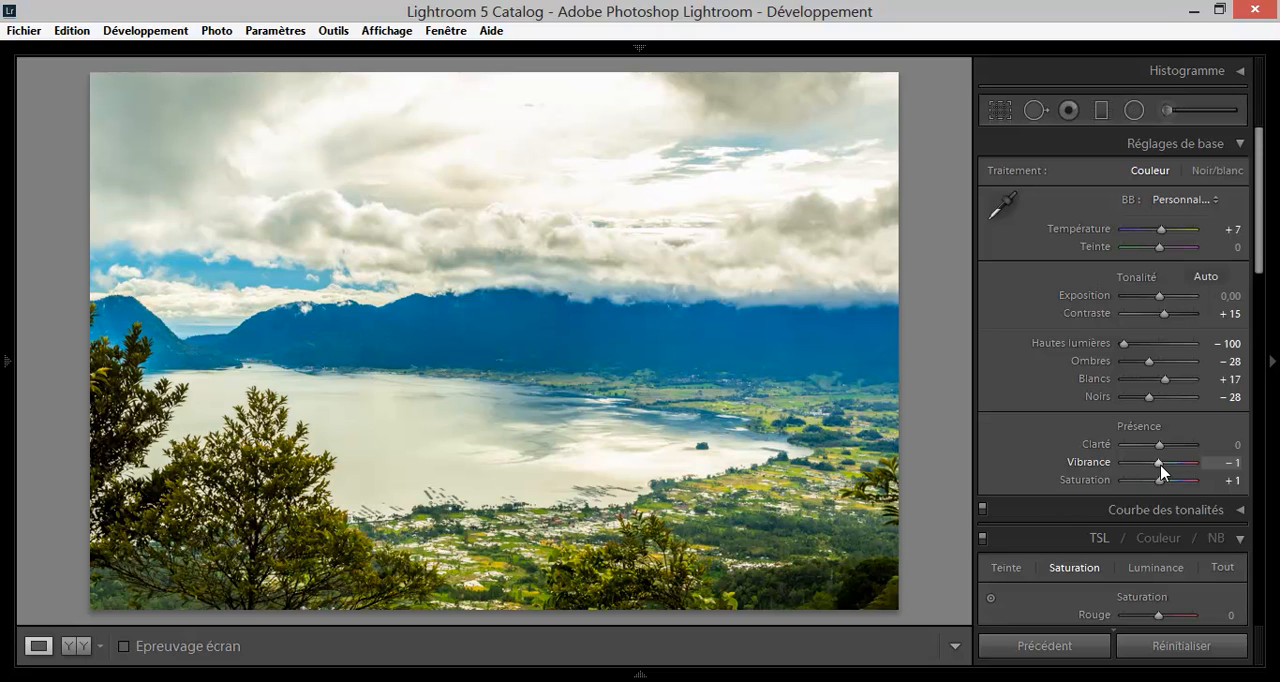
drag(1160, 464, 1115, 482)
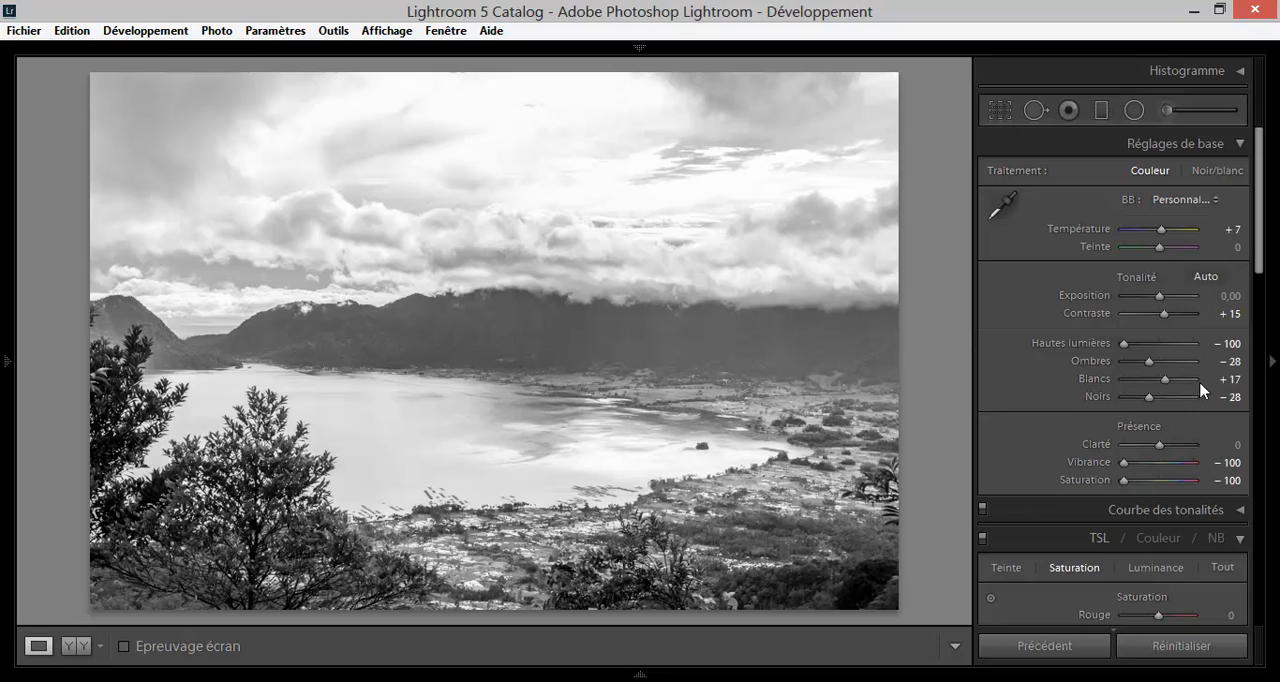
Set the Vibrance to +12 and the Saturation to +12 to restore moderate colours.
click(1156, 464)
drag(1156, 466, 1164, 468)
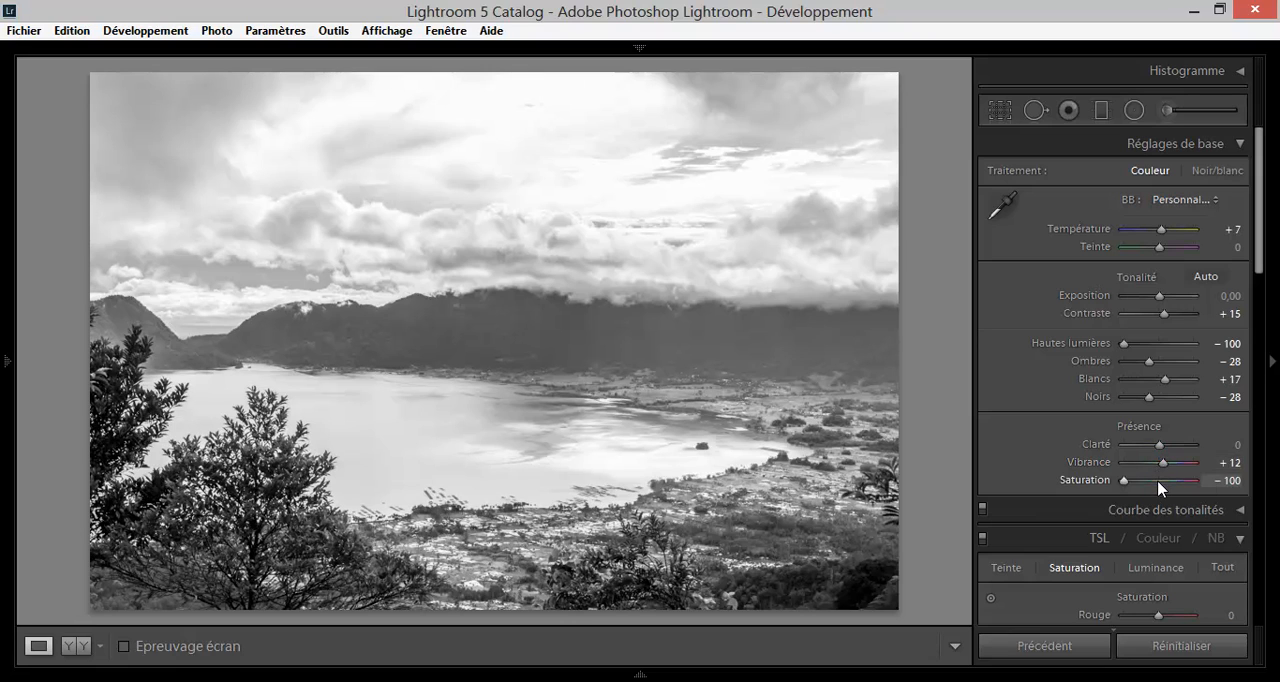
click(1159, 481)
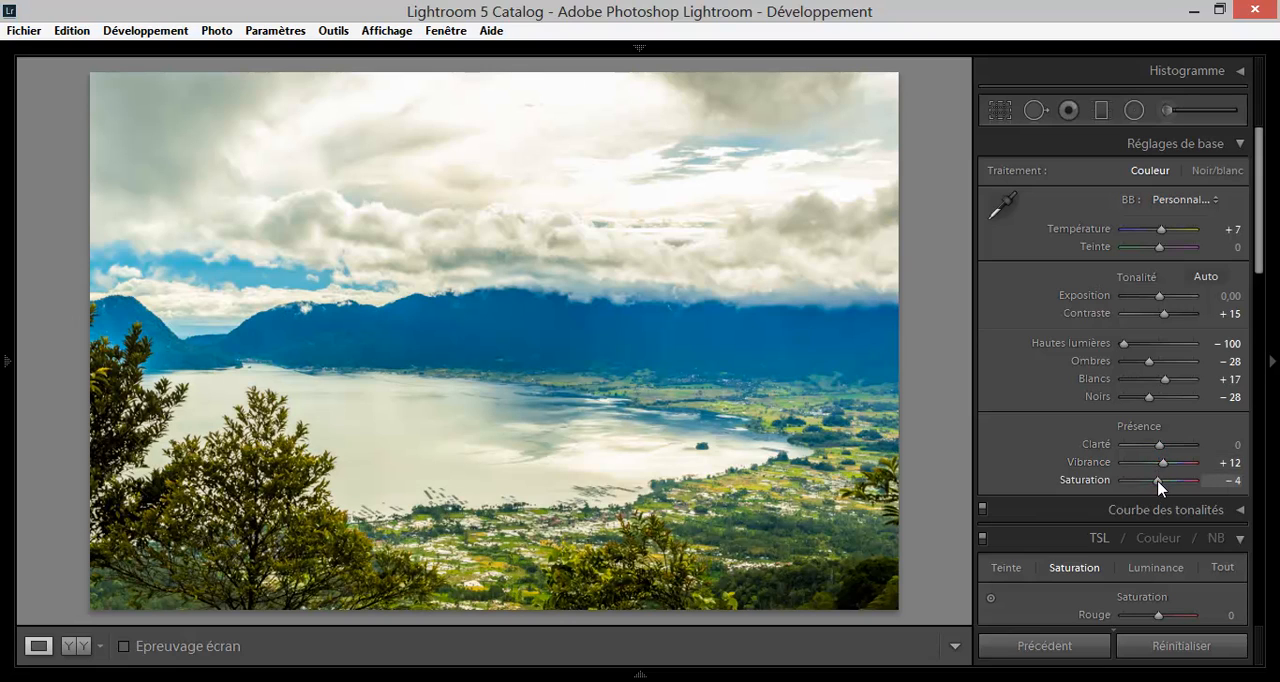
drag(1158, 481, 1165, 482)
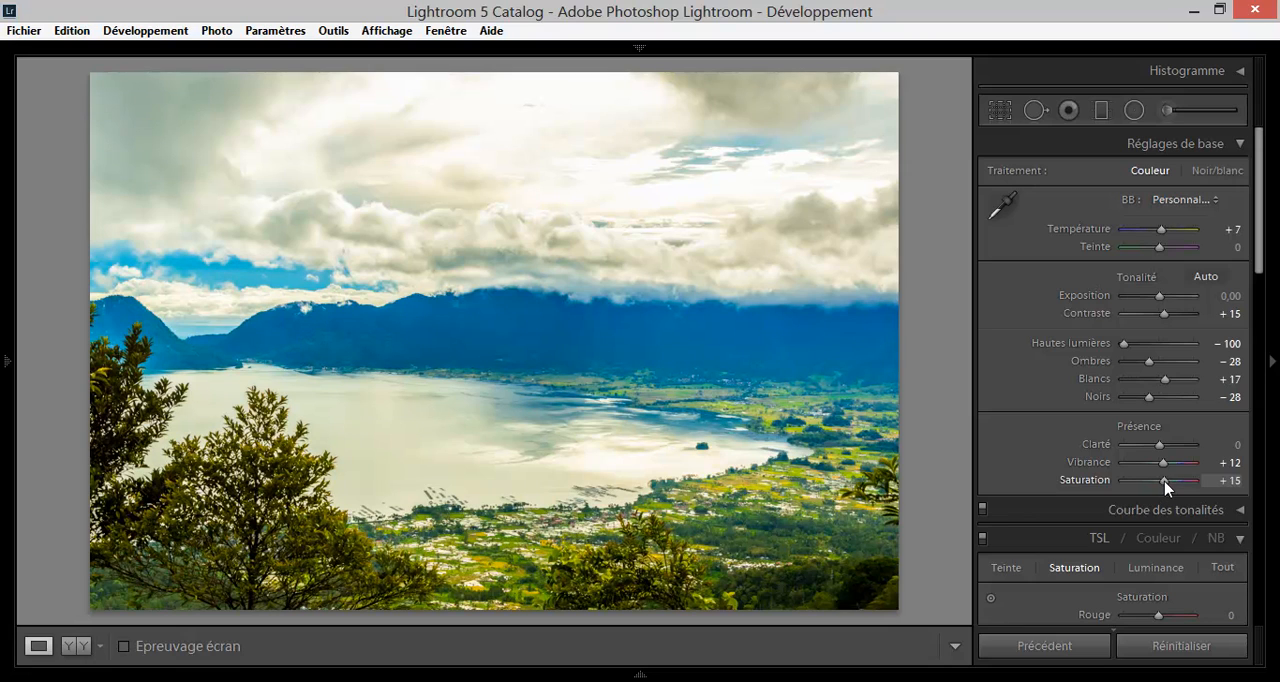
drag(1165, 482, 1163, 482)
Try the Hautes lumières of the Courbe des tonalités at -100, inspect the lake surface up close, and reset them to 0.
scroll(1131, 465, down, 3)
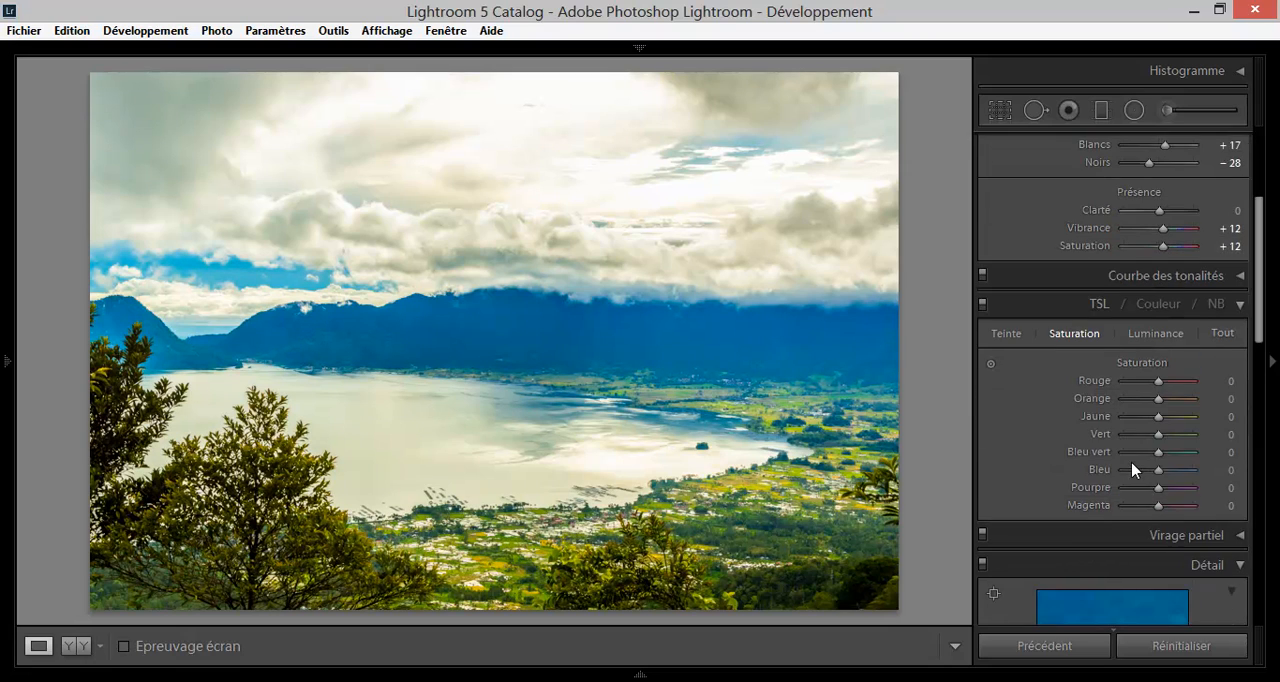
click(1237, 282)
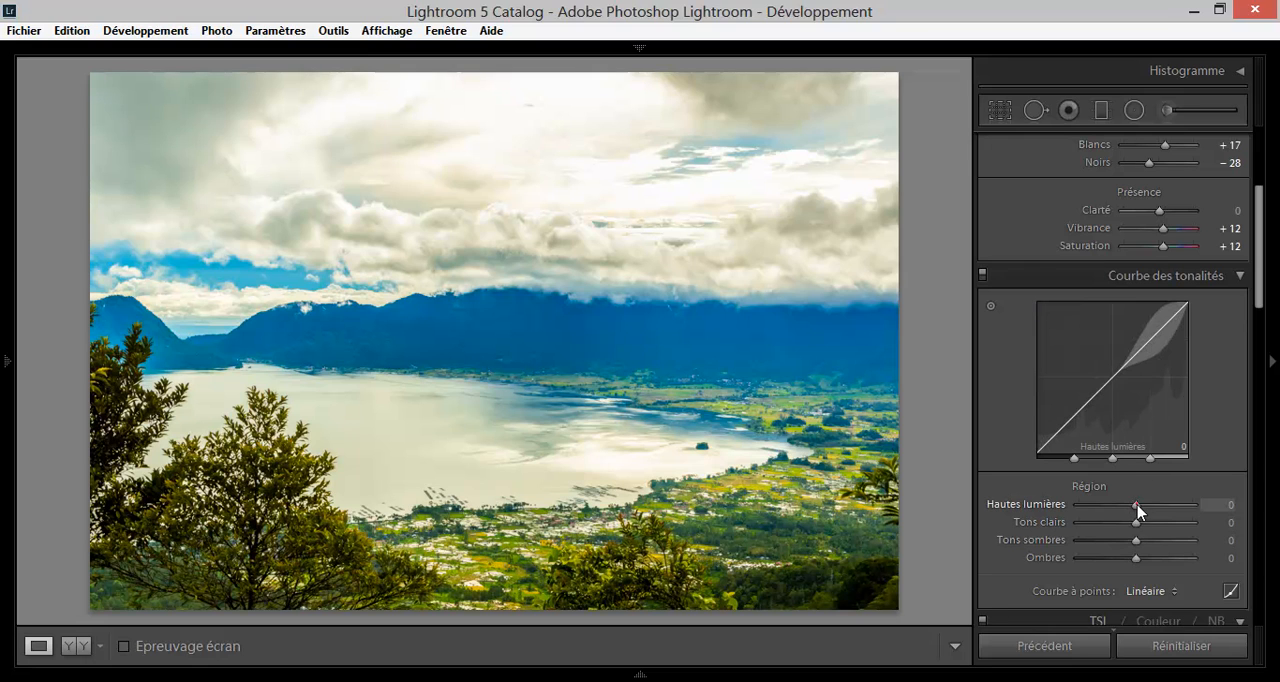
drag(1137, 510, 1077, 509)
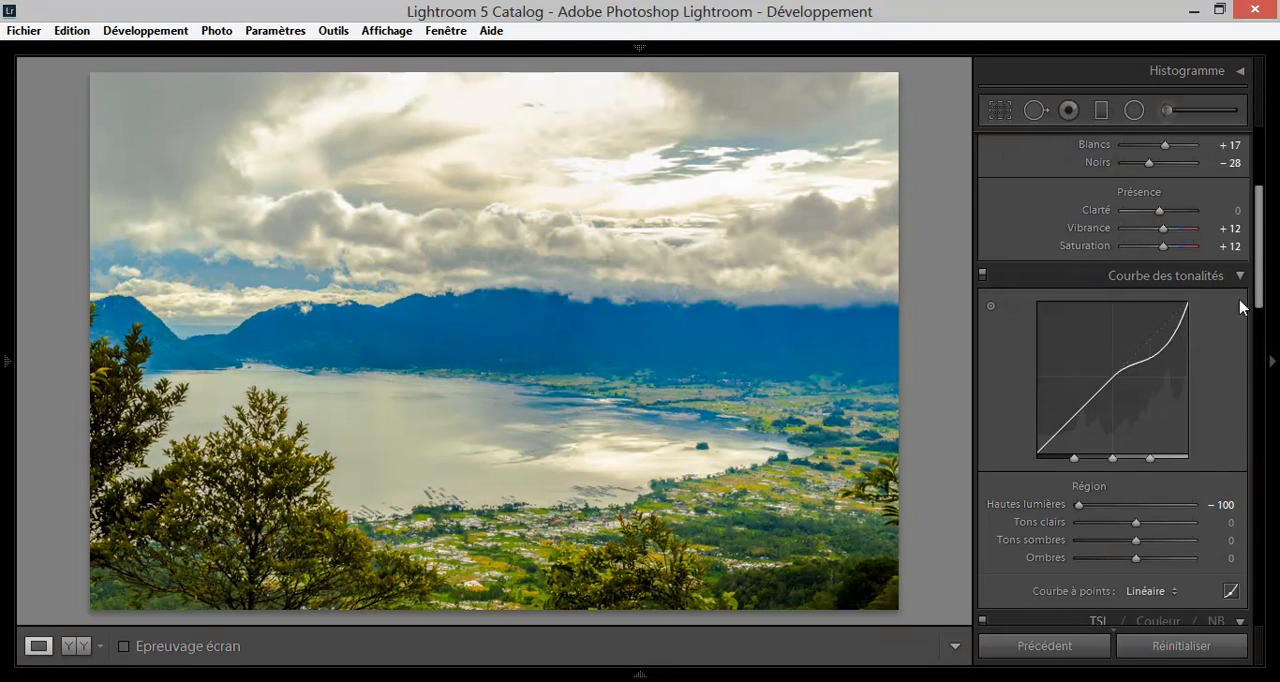
drag(1258, 282, 1260, 318)
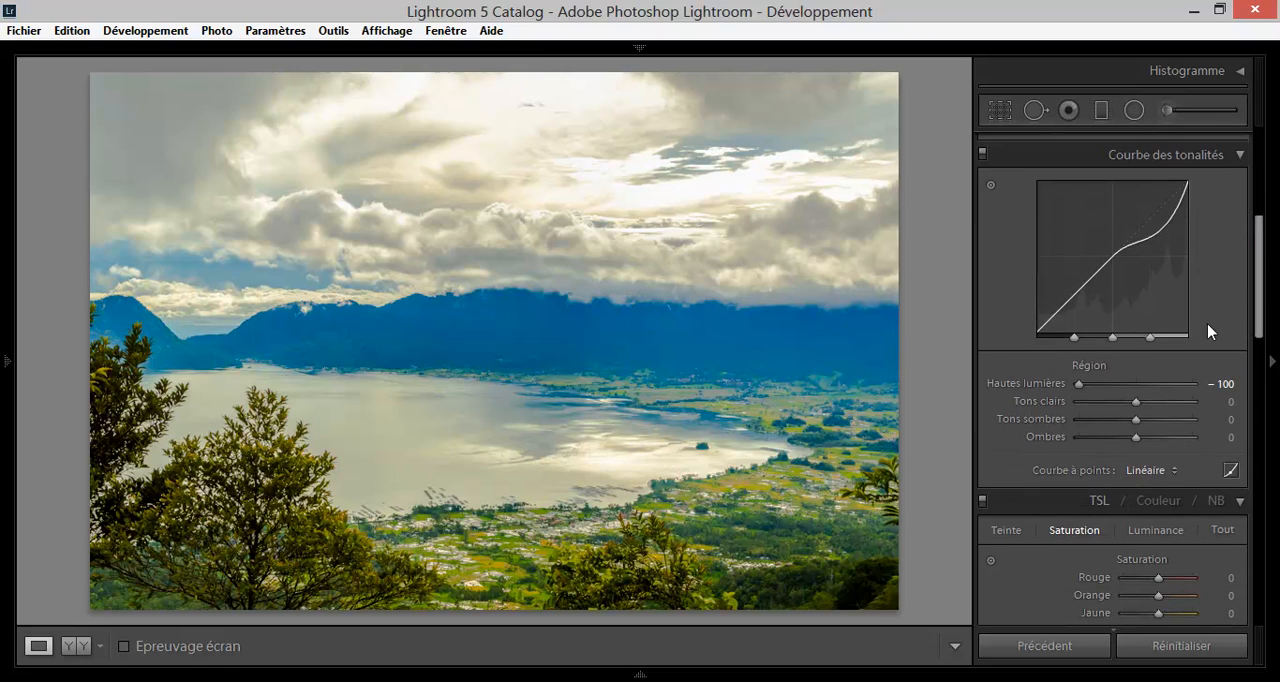
drag(1080, 388, 1020, 378)
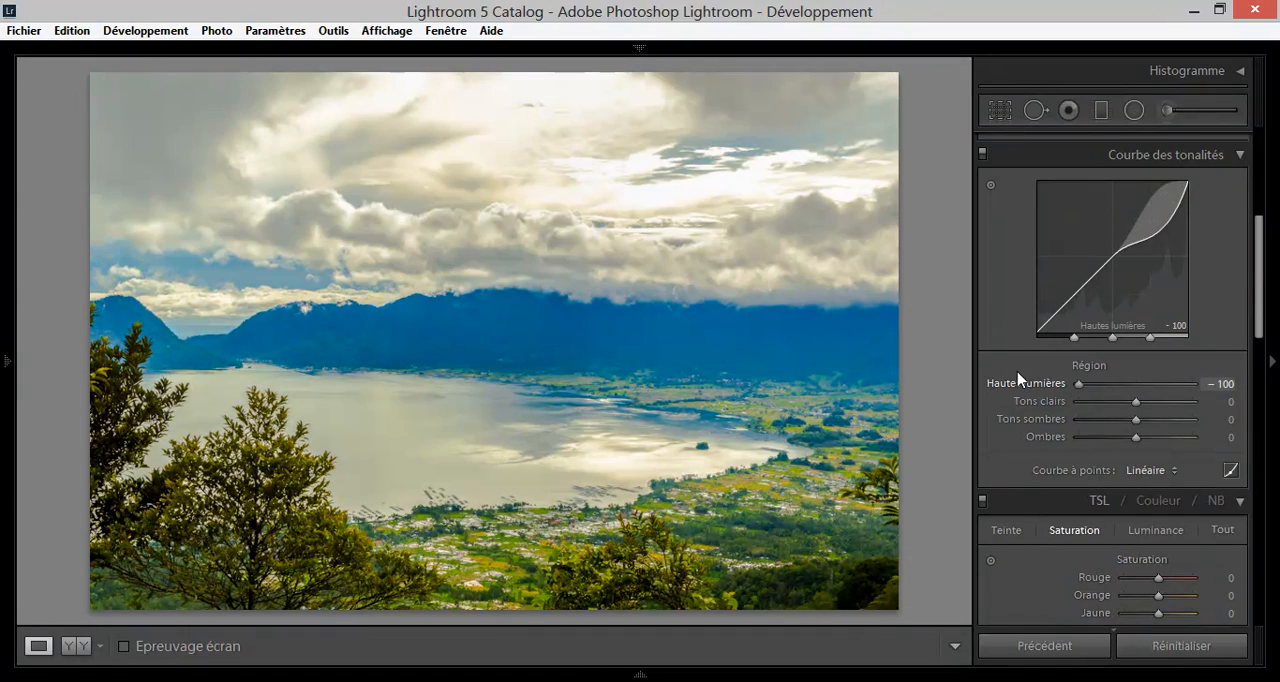
click(500, 423)
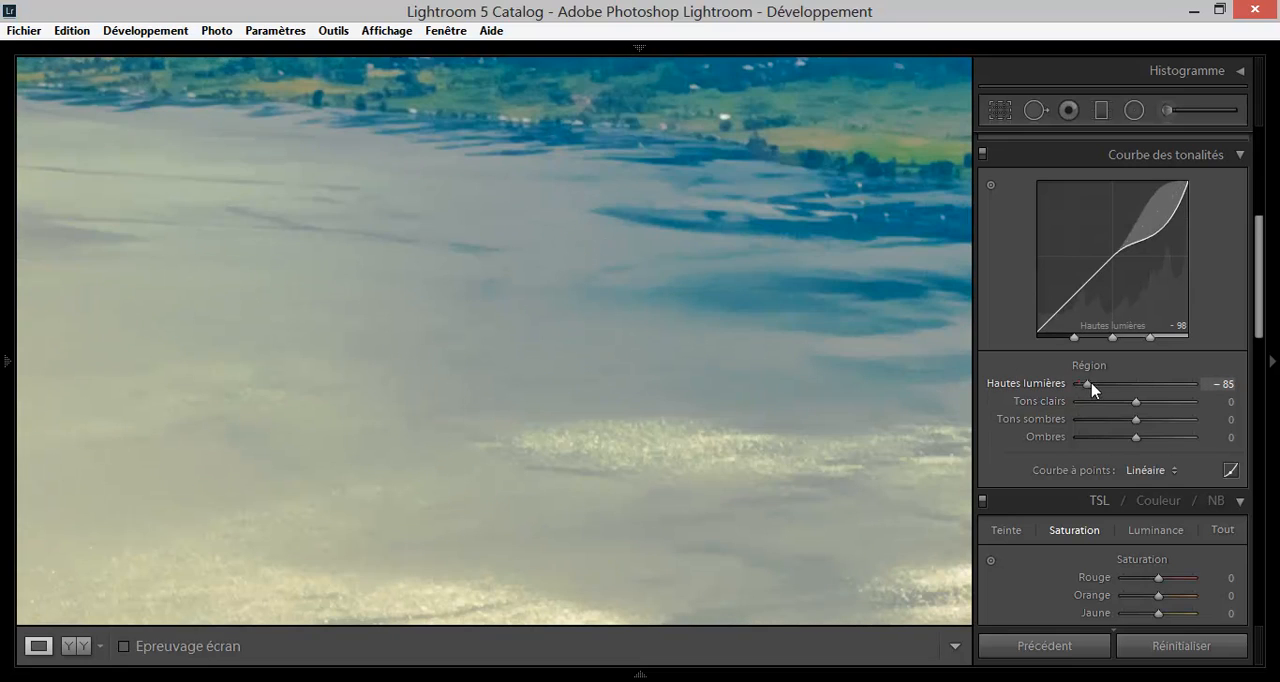
drag(1080, 384, 1138, 390)
key(z)
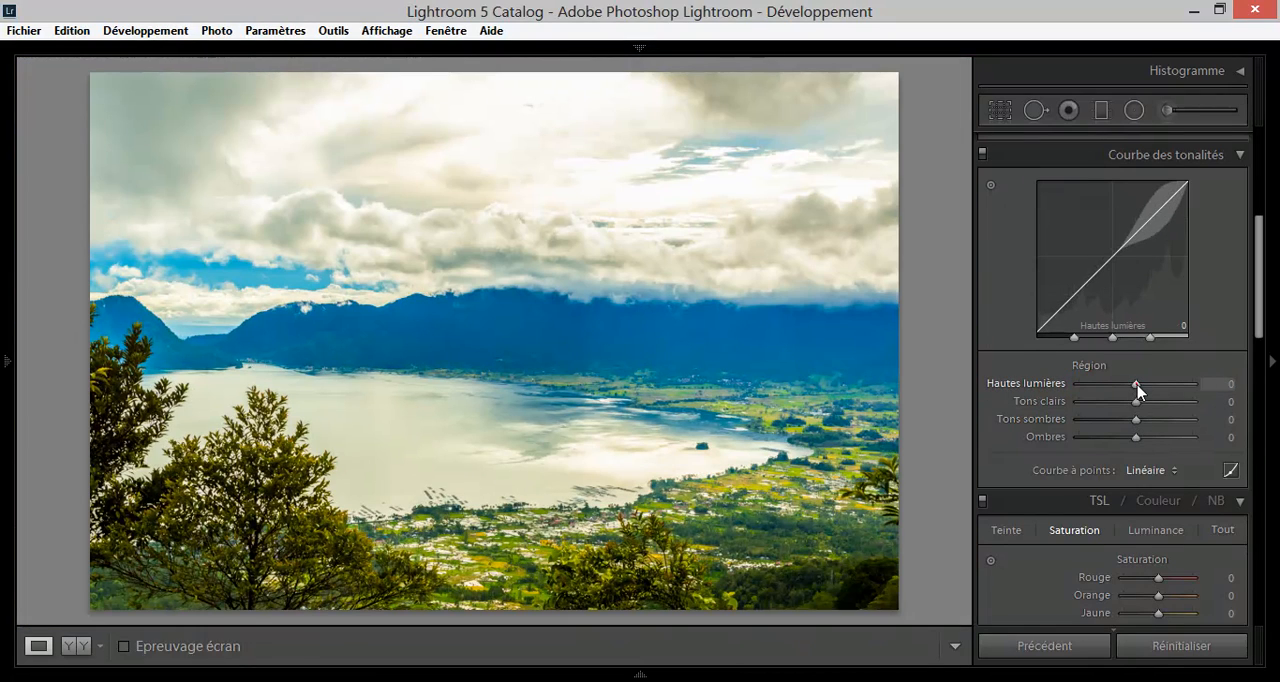
click(1239, 156)
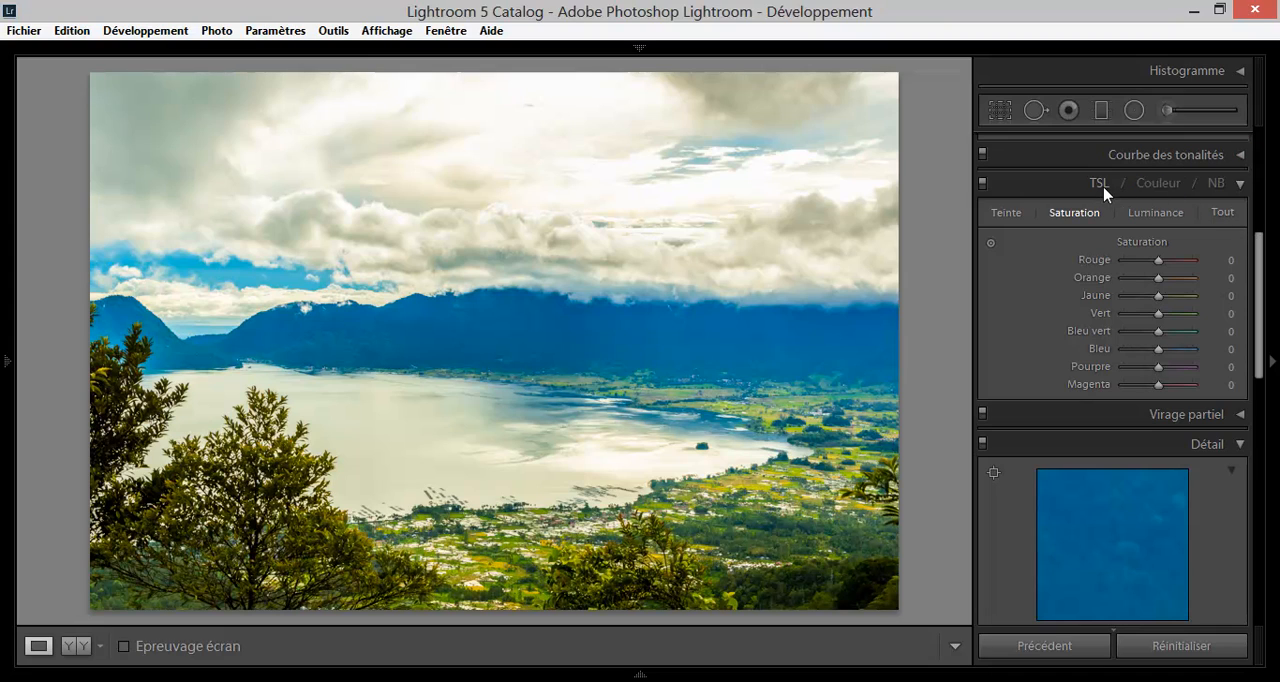
Look through the TSL colour settings, try adjusting the Bleu saturation, and reset it to 0.
click(1083, 215)
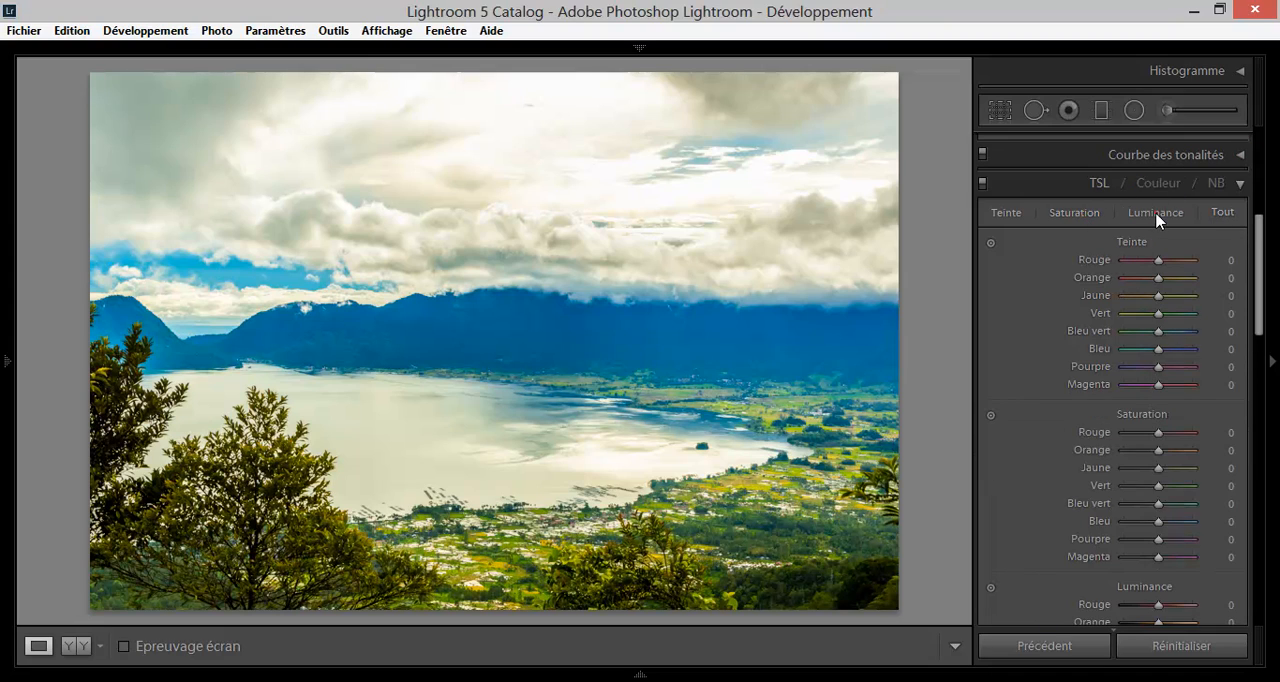
click(1157, 219)
click(1066, 219)
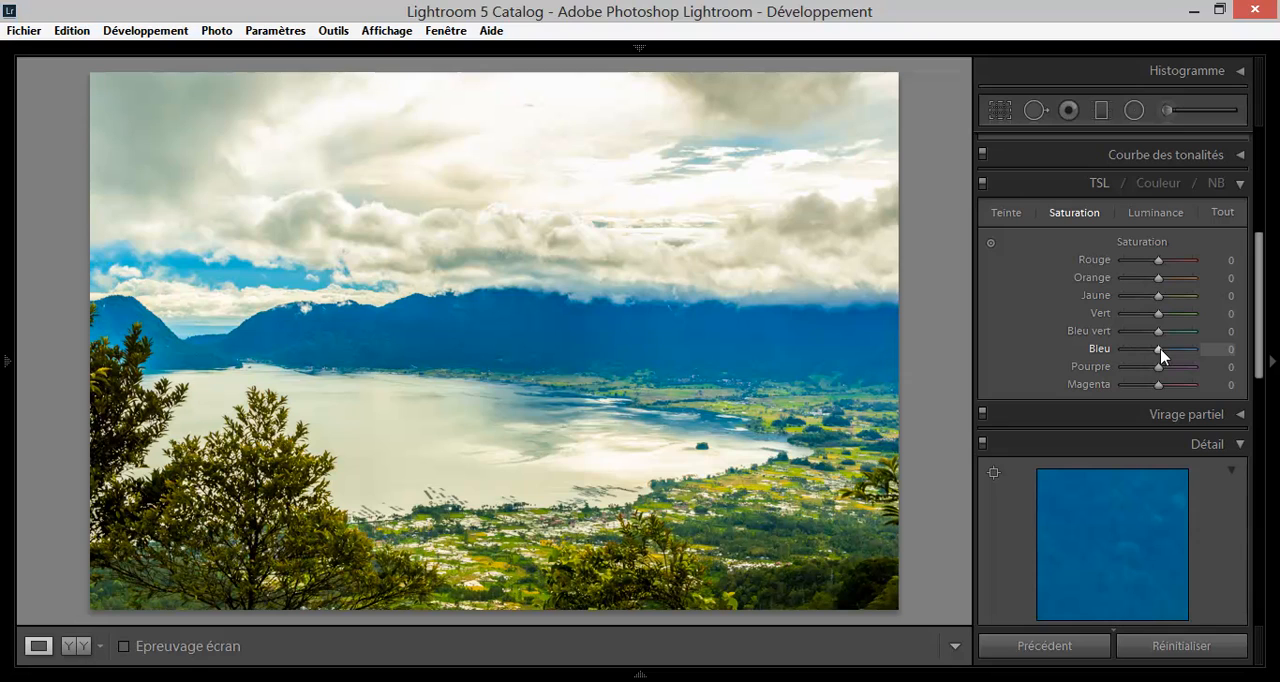
mouse_move(1162, 354)
mouse_down()
mouse_move(1210, 355)
mouse_move(1105, 351)
mouse_move(1162, 354)
mouse_up()
double_click(1150, 349)
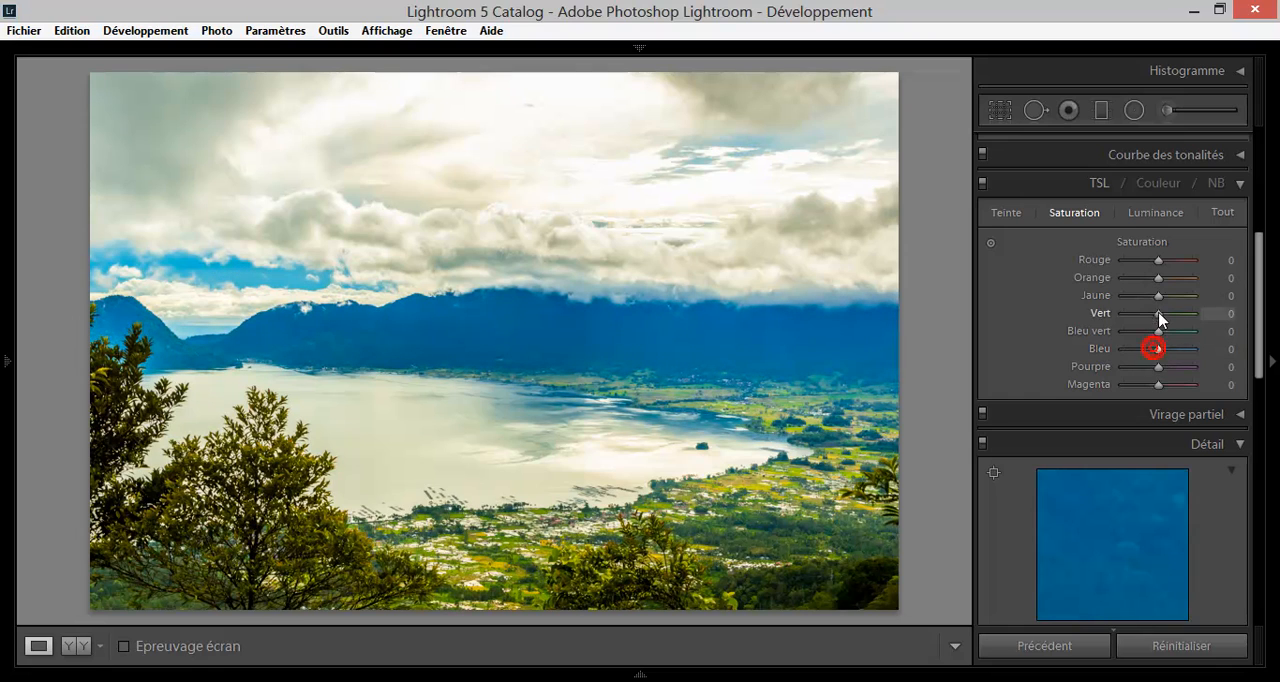
Try the Bleu saturation at +100 and the Bleu luminance in the TSL settings, and reset both to 0.
click(1149, 214)
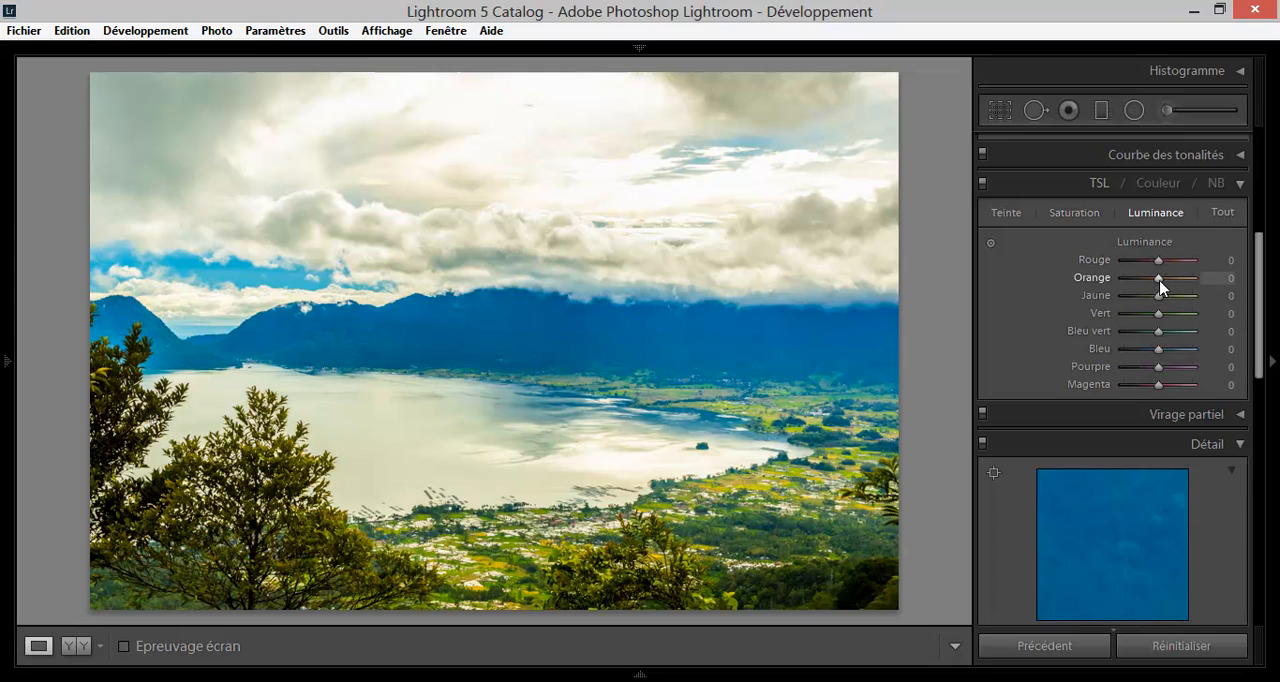
click(1086, 214)
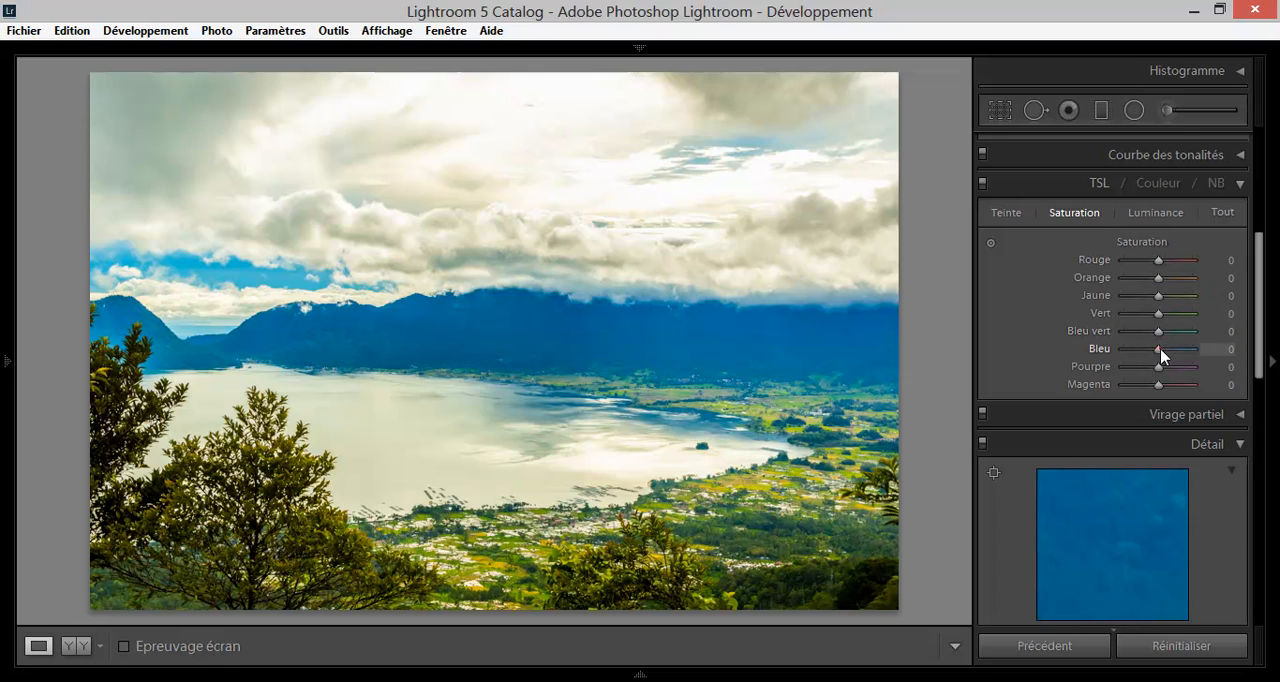
drag(1160, 350, 1200, 348)
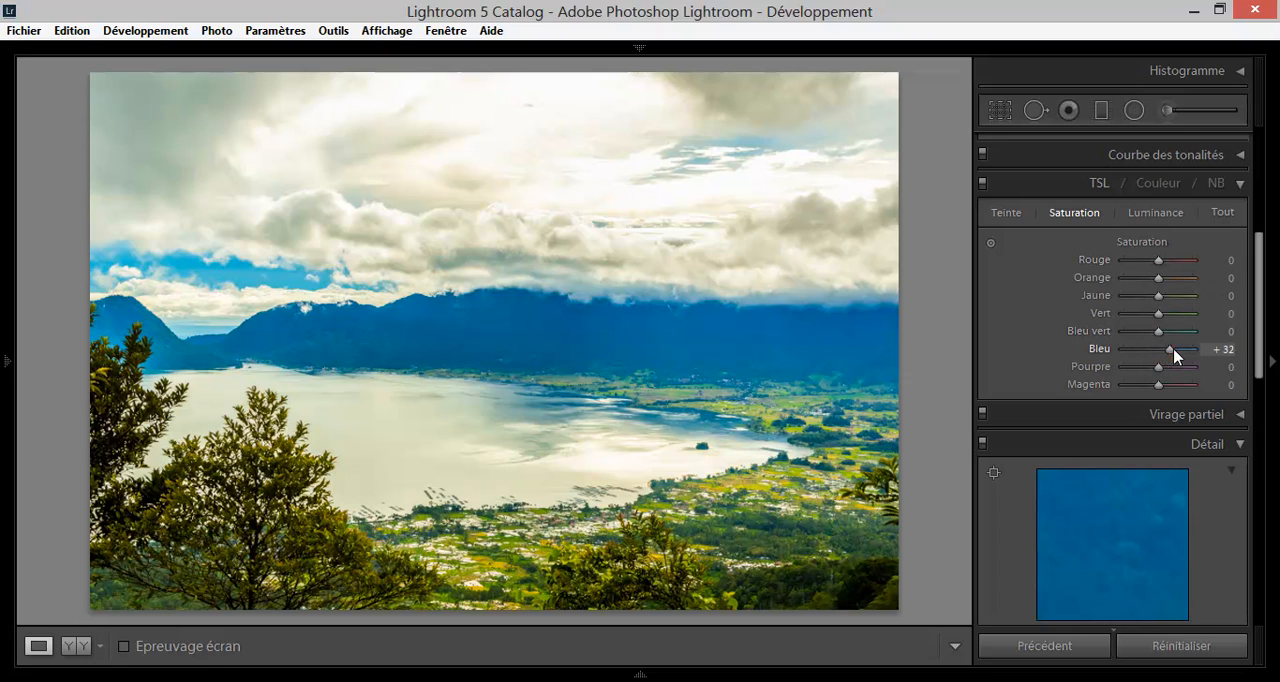
click(1152, 222)
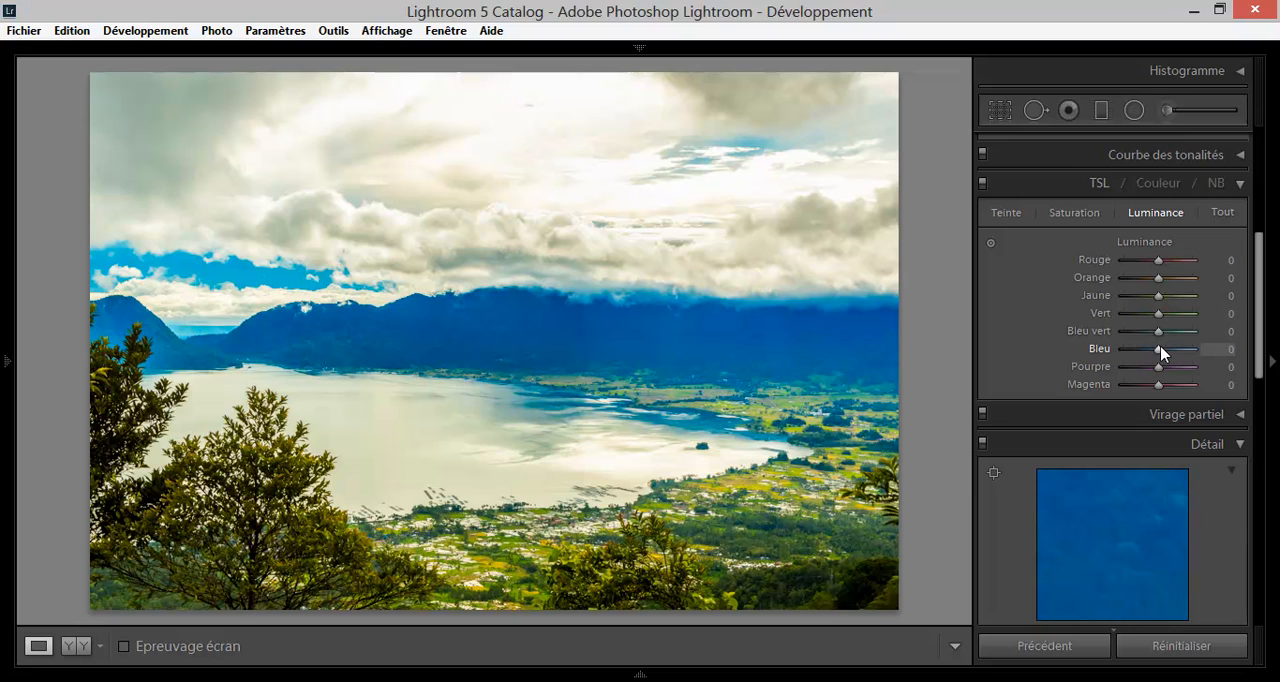
mouse_move(1160, 350)
mouse_down()
mouse_move(1197, 352)
mouse_move(1126, 349)
mouse_move(1174, 350)
mouse_move(1133, 353)
mouse_move(1158, 353)
mouse_up()
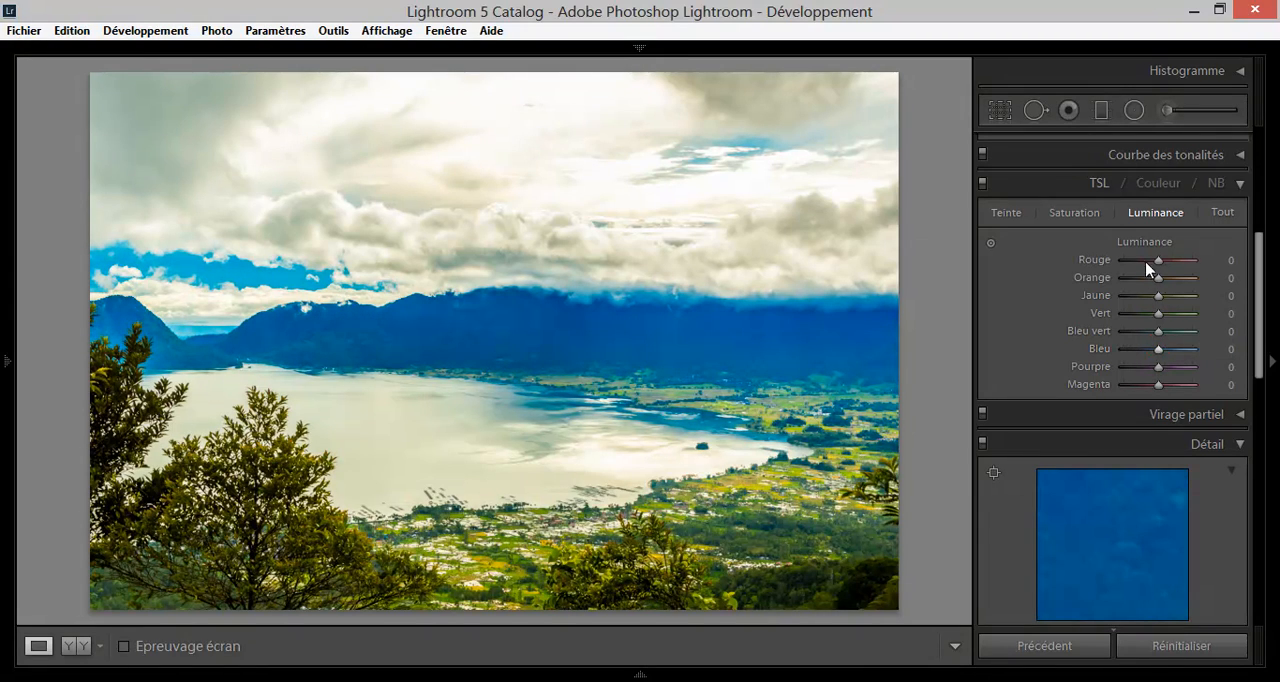
click(1078, 213)
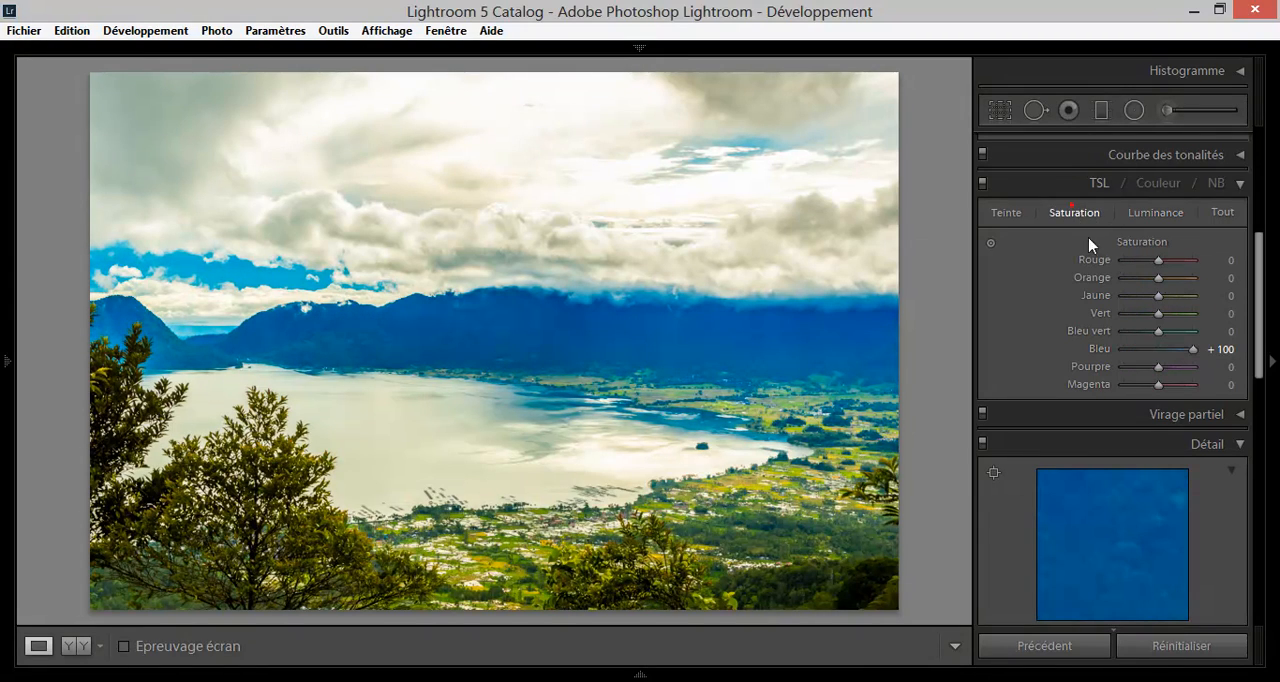
click(1157, 350)
drag(1159, 349, 1161, 349)
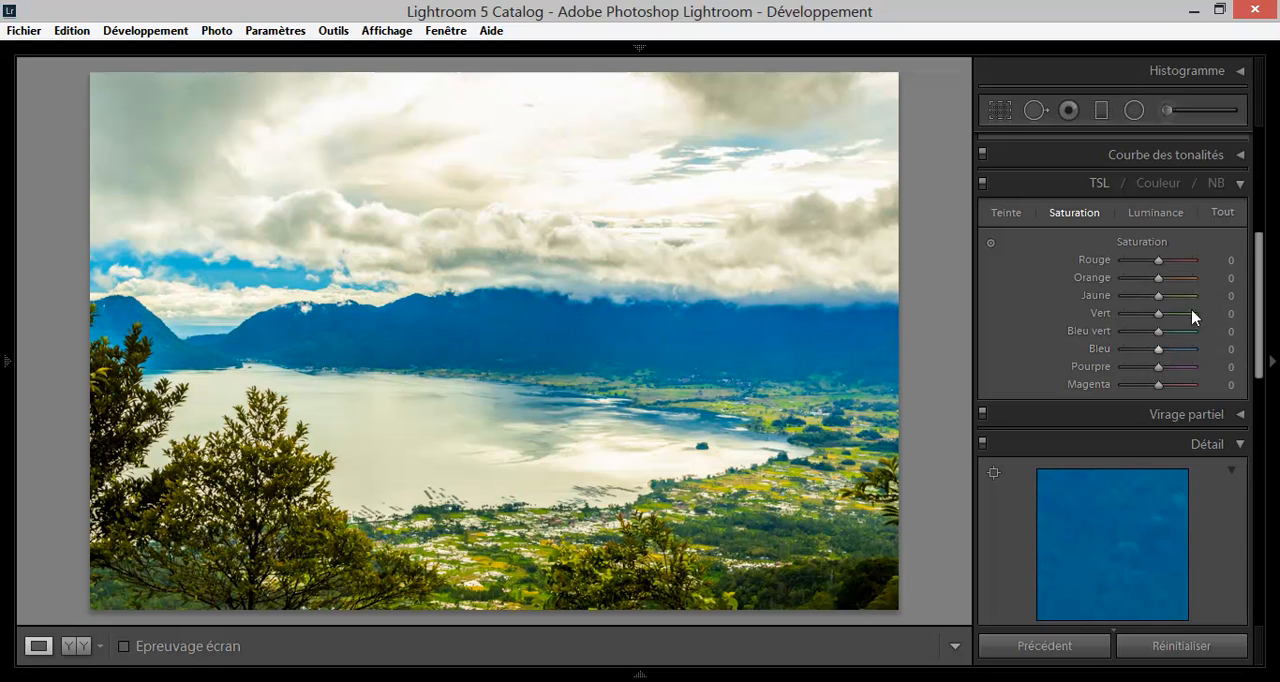
Go from the TSL to the Détail settings, fit the whole photo in their preview, and enlarge the foreground foliage.
click(1240, 185)
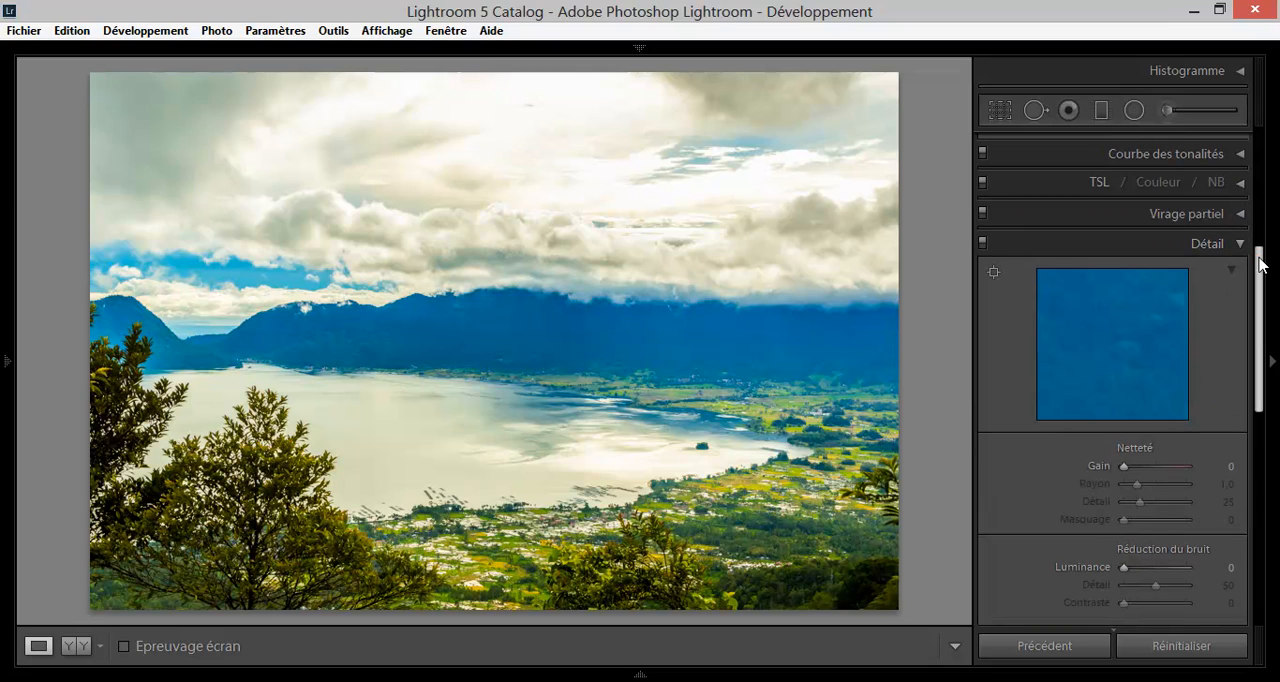
drag(1261, 263, 1261, 272)
click(1133, 305)
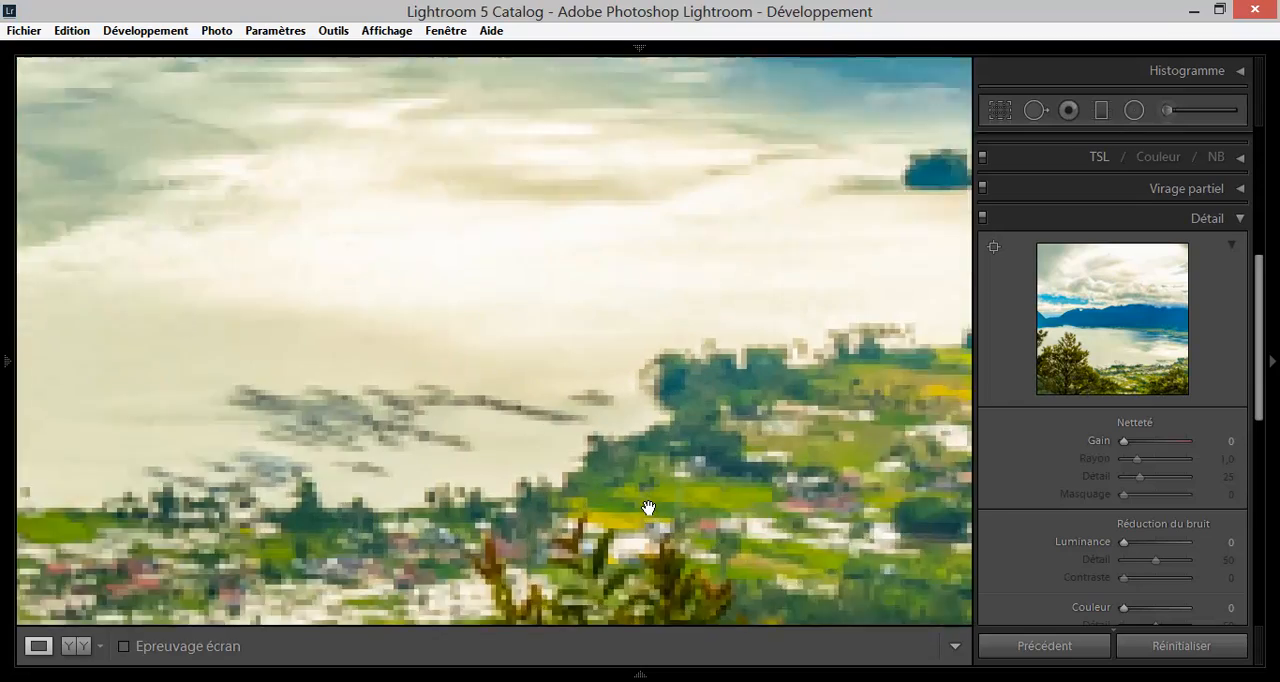
click(610, 540)
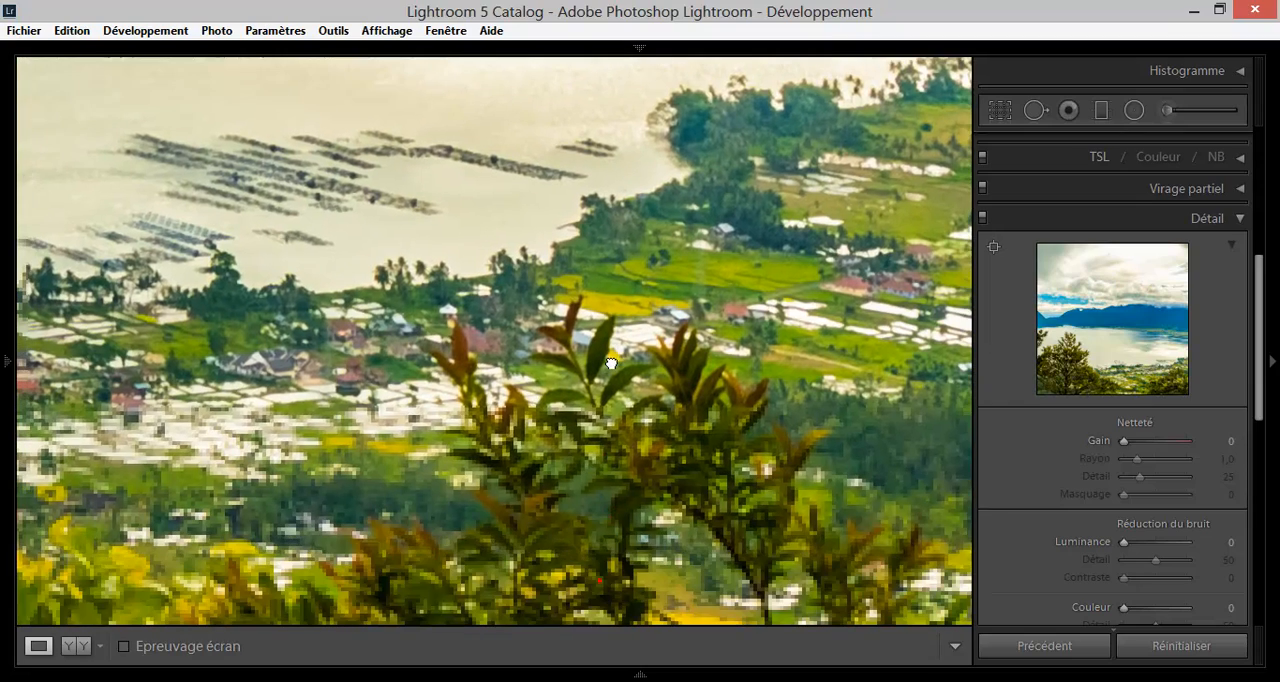
mouse_move(2, 178)
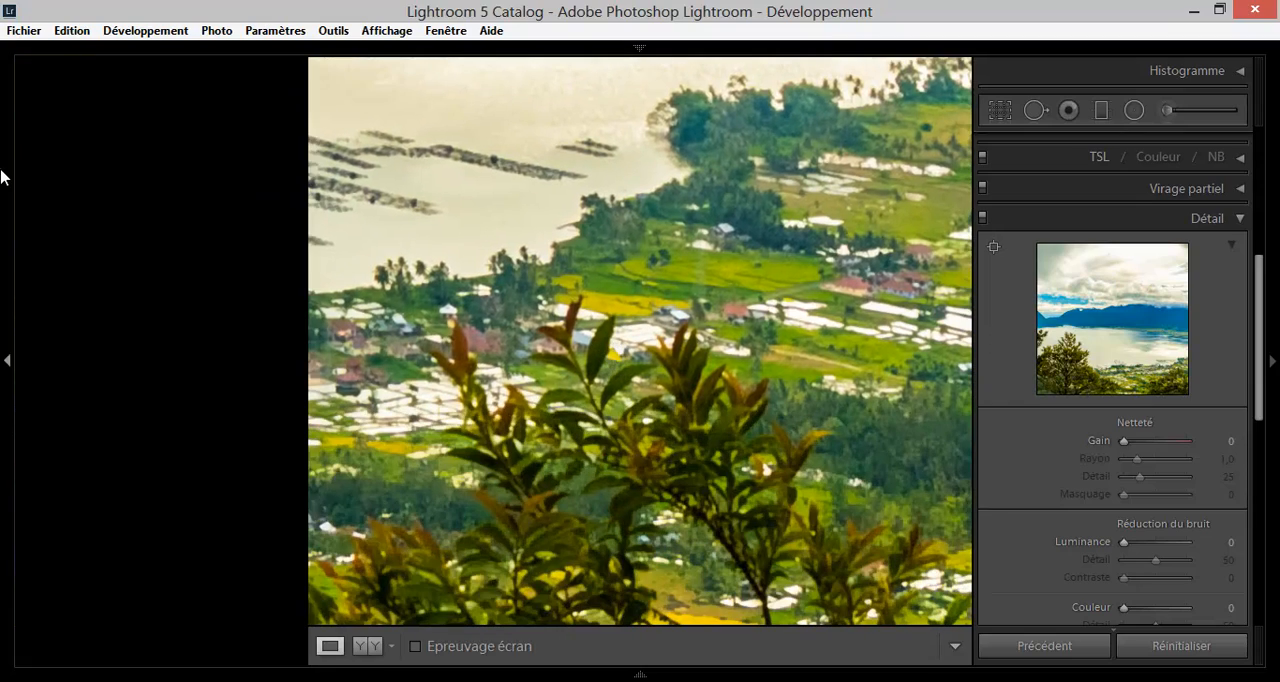
click(278, 69)
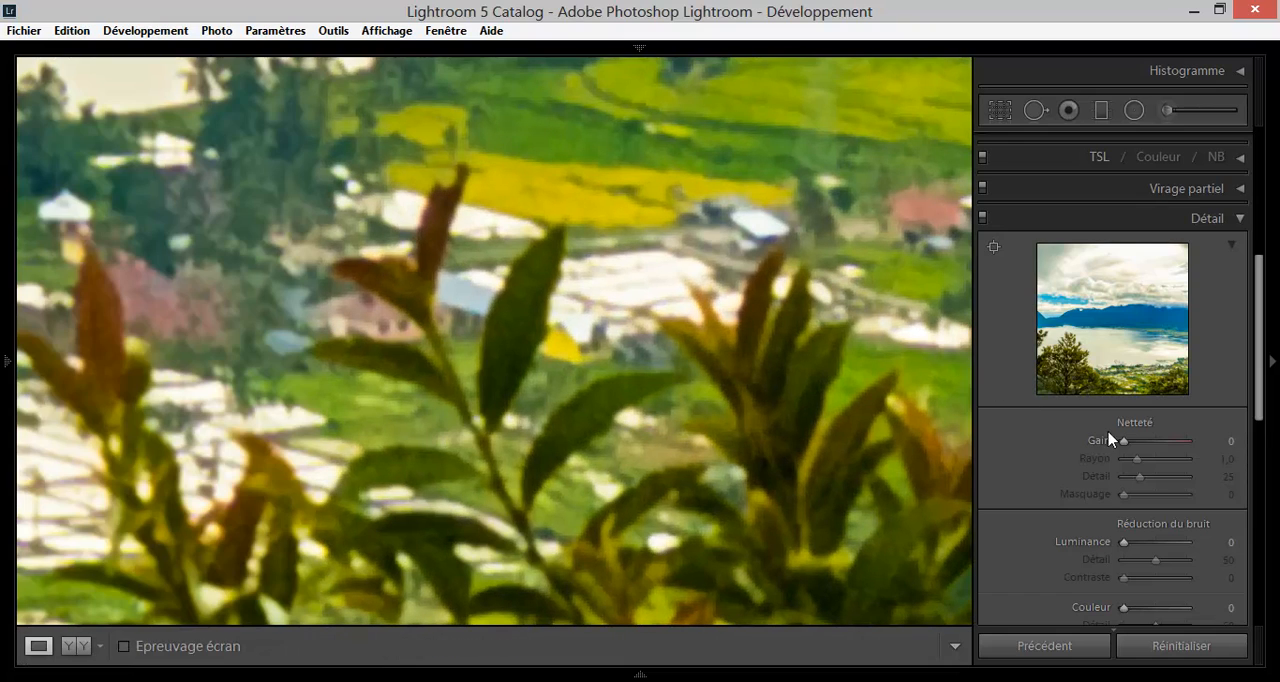
drag(507, 272, 590, 298)
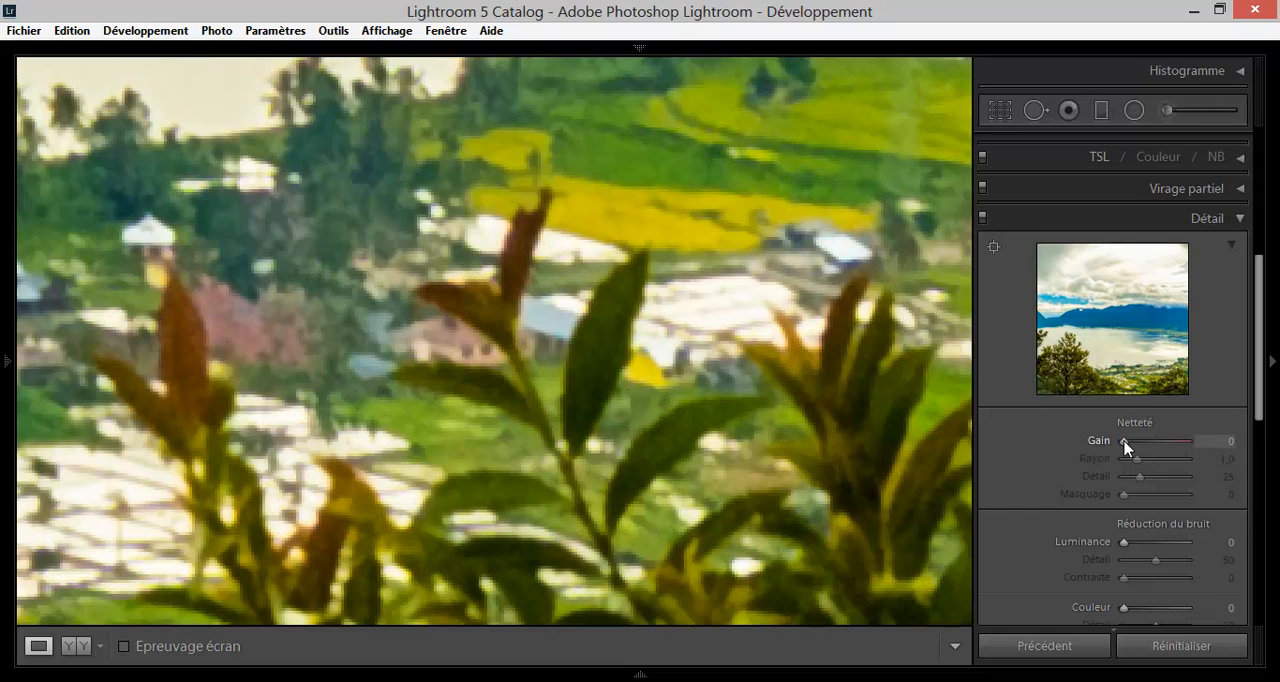
Try the Netteté Gain at 97, inspect the trees and fields up close, and reset it to 0.
drag(1124, 441, 1166, 441)
click(640, 331)
double_click(1097, 441)
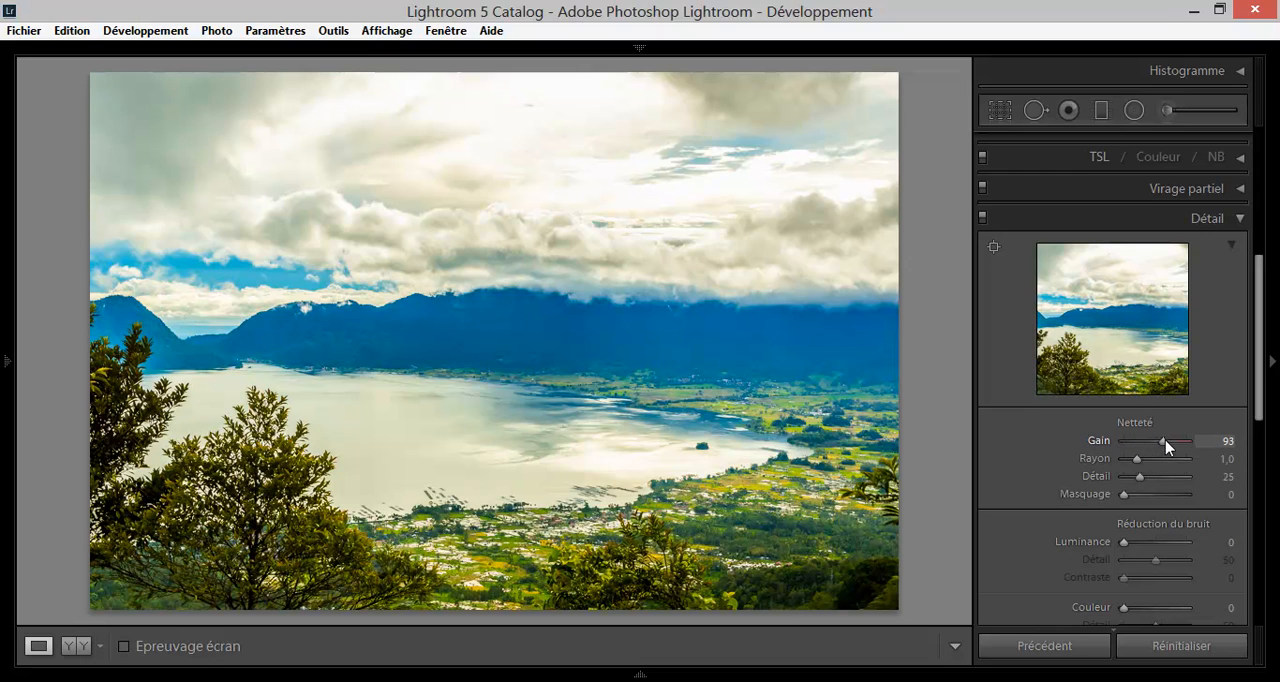
click(886, 443)
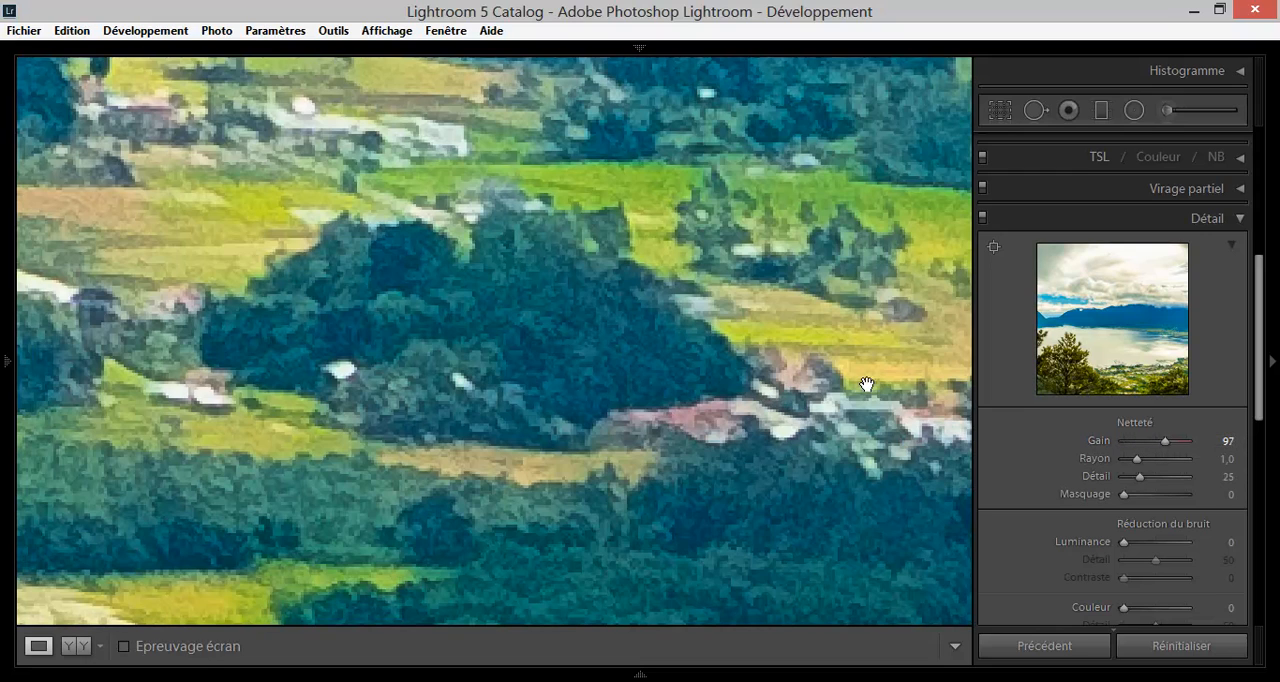
drag(1165, 441, 1114, 443)
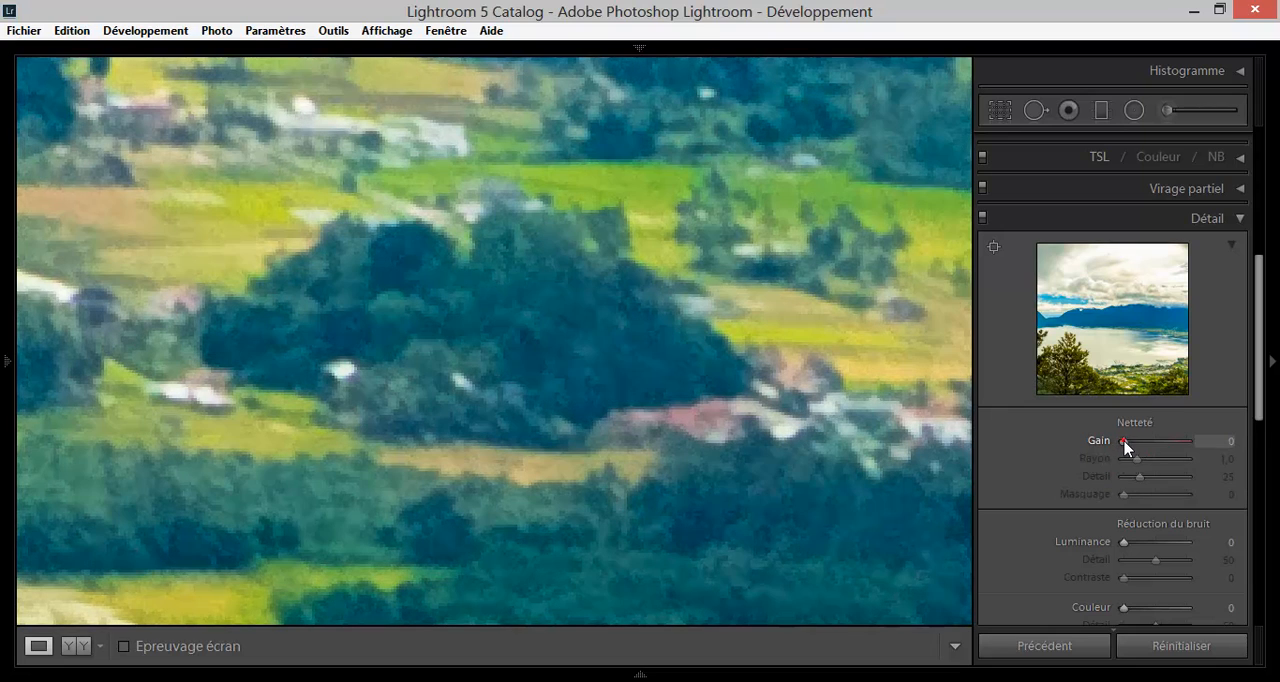
Set the Netteté values to Gain 13, Rayon 0,5, Détail 0 and Masquage 28.
mouse_move(1124, 443)
mouse_down()
mouse_move(1146, 448)
mouse_move(1118, 450)
mouse_up()
drag(1125, 442, 1113, 484)
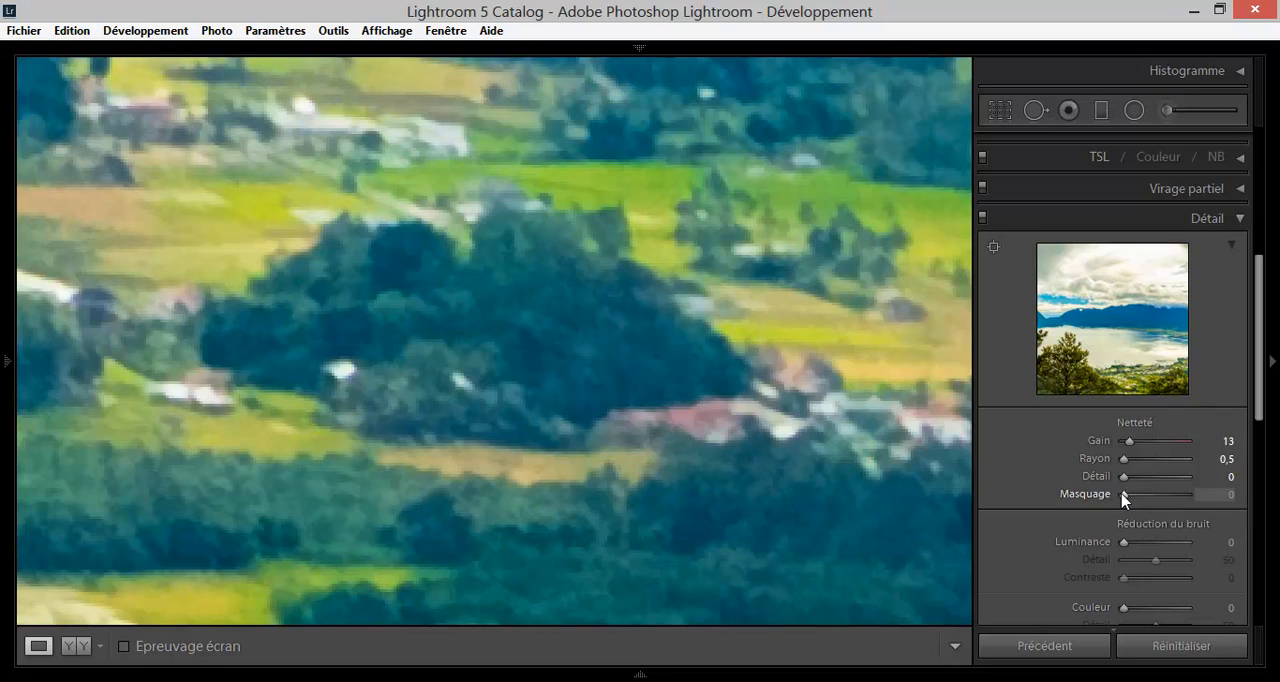
alt+click(1123, 496)
drag(1123, 496, 1142, 497)
click(530, 272)
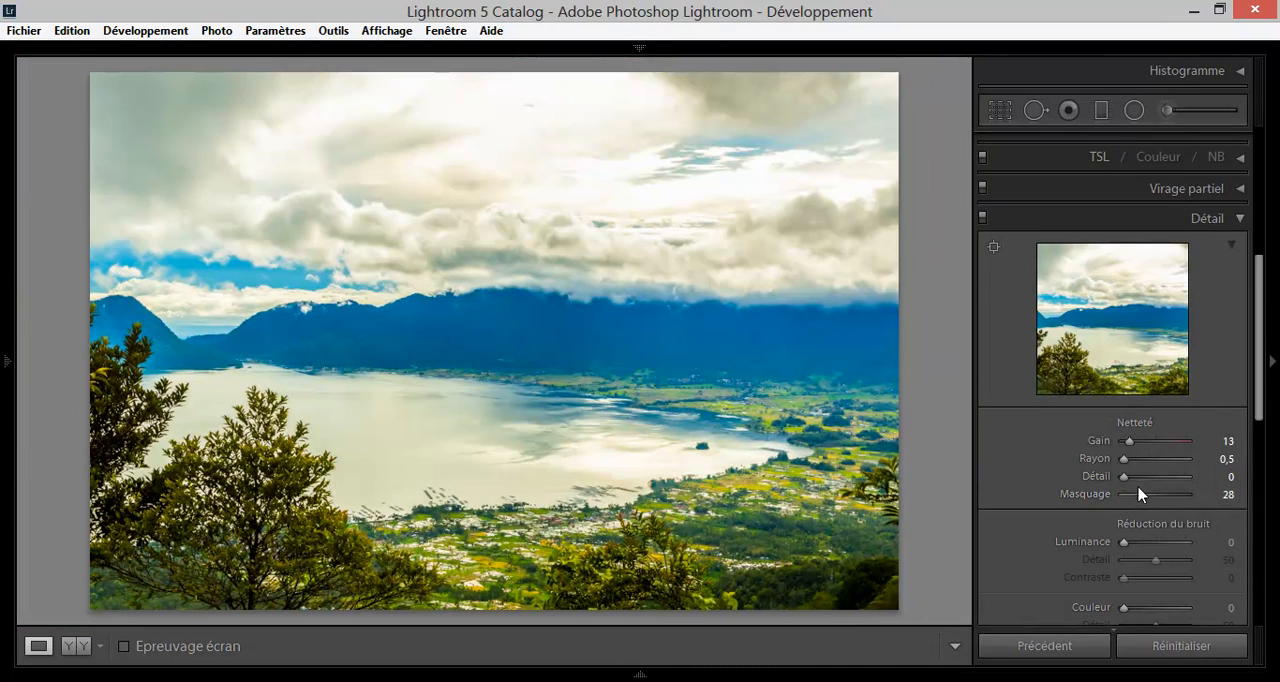
Set the Netteté Masquage to 93 with the mask preview, and check the distant shore up close.
key(alt)
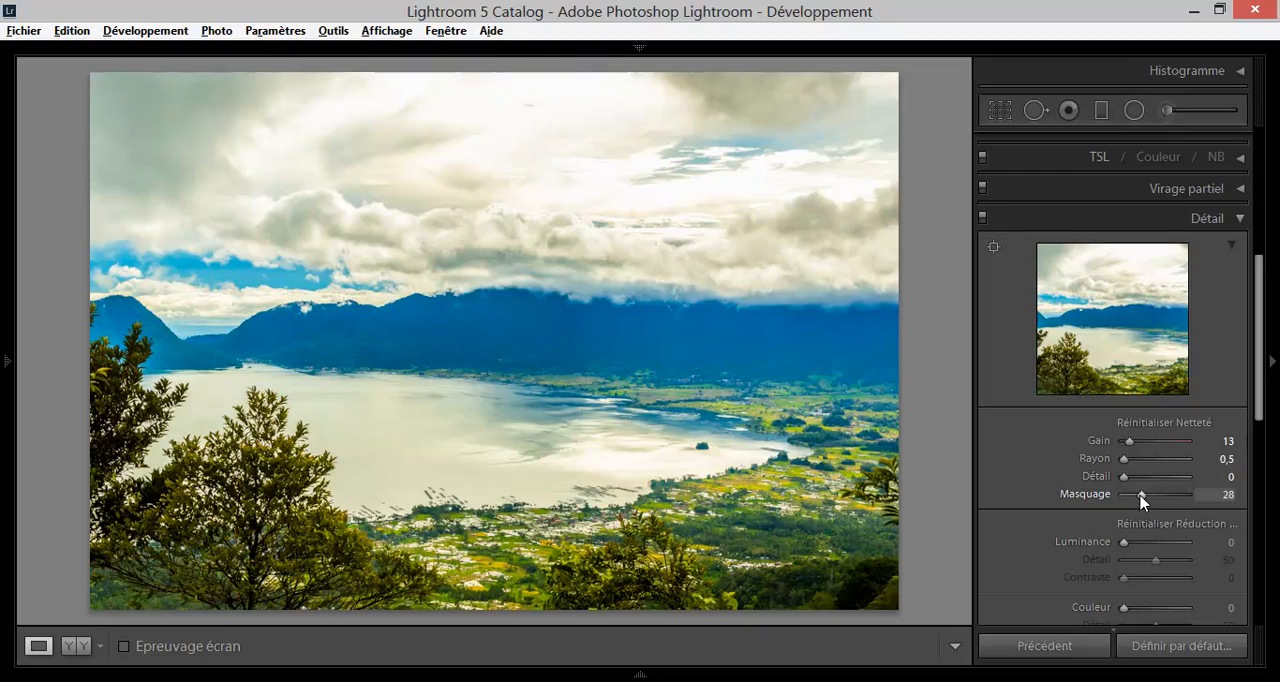
drag(1142, 497, 1183, 497)
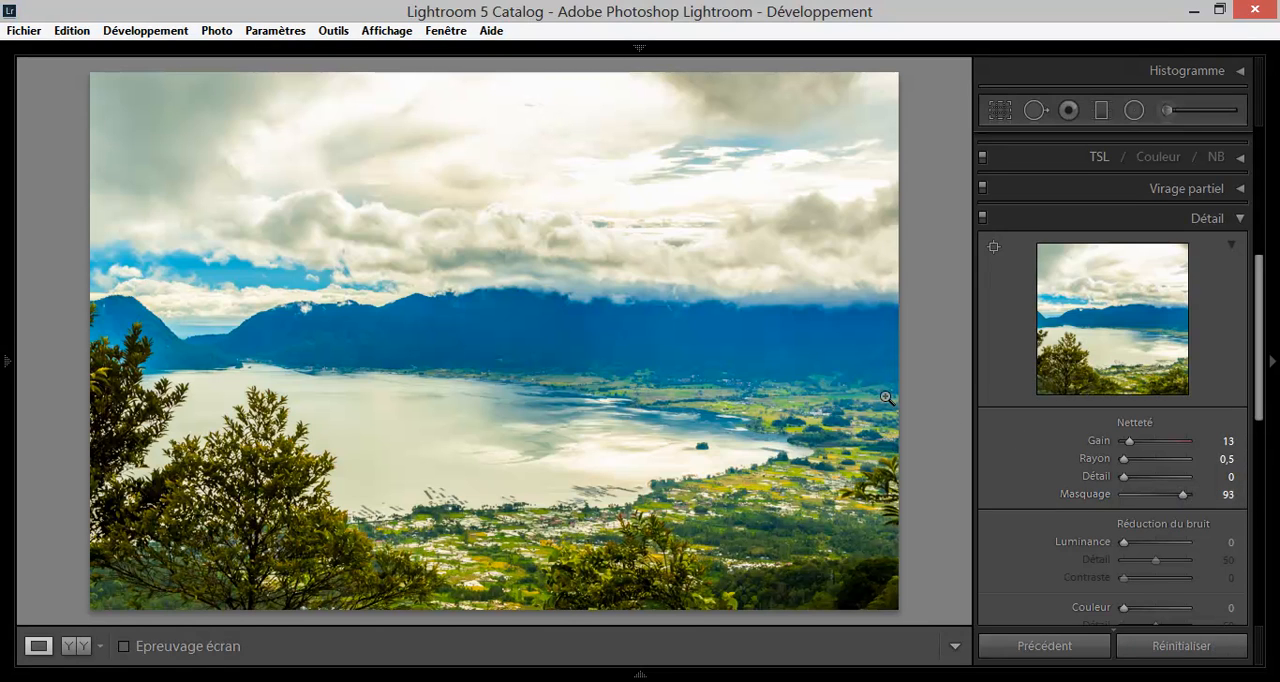
click(678, 410)
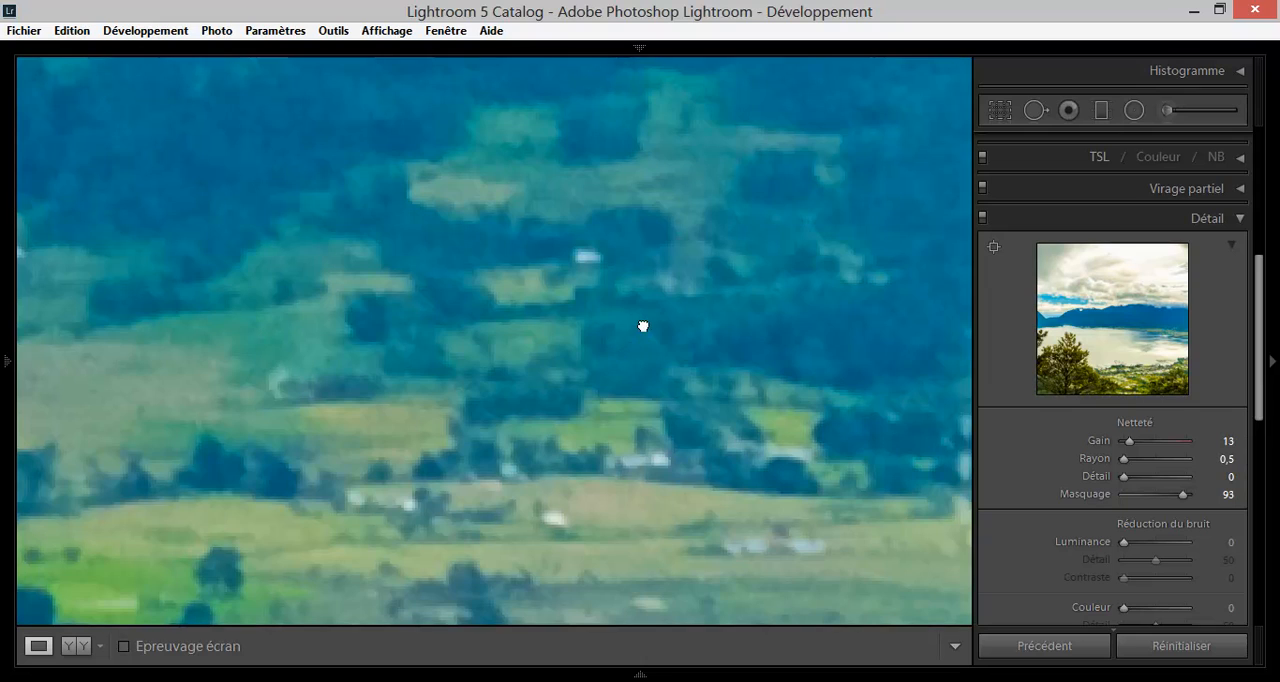
click(643, 326)
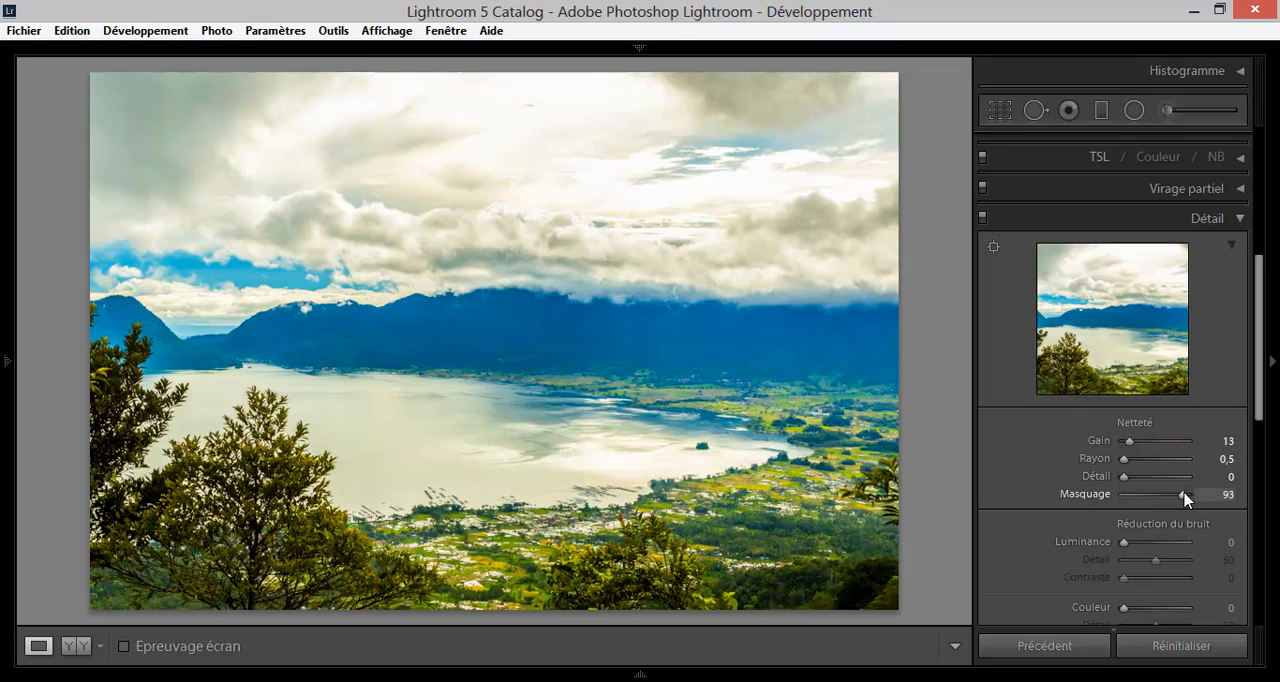
Try the Réduction du bruit Luminance at 72, and inspect the far shore and mountain up close.
scroll(1110, 540, down, 2)
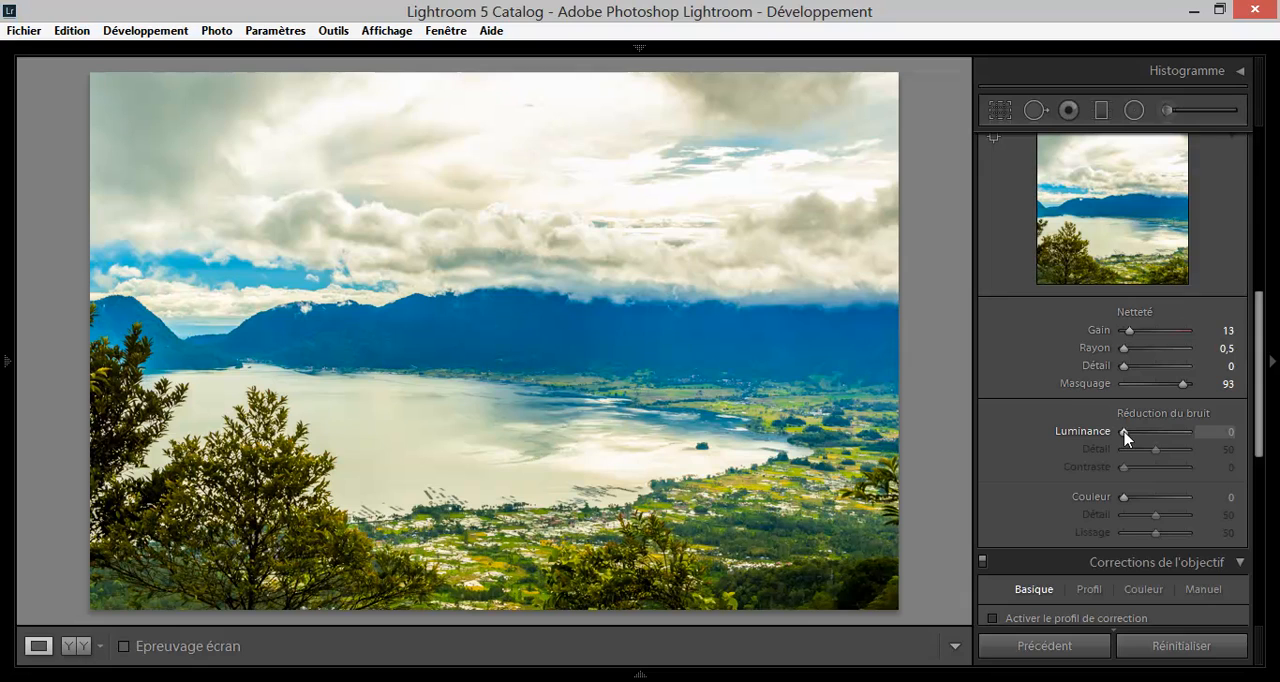
click(708, 389)
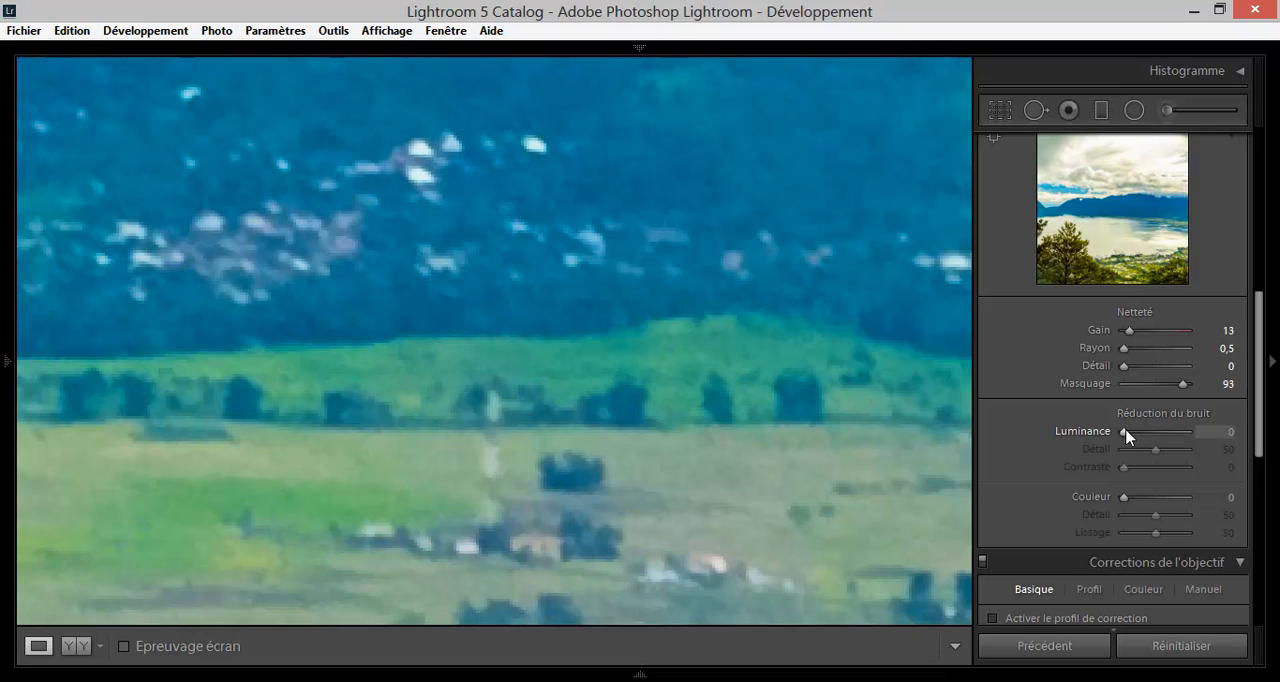
drag(1123, 434, 1163, 437)
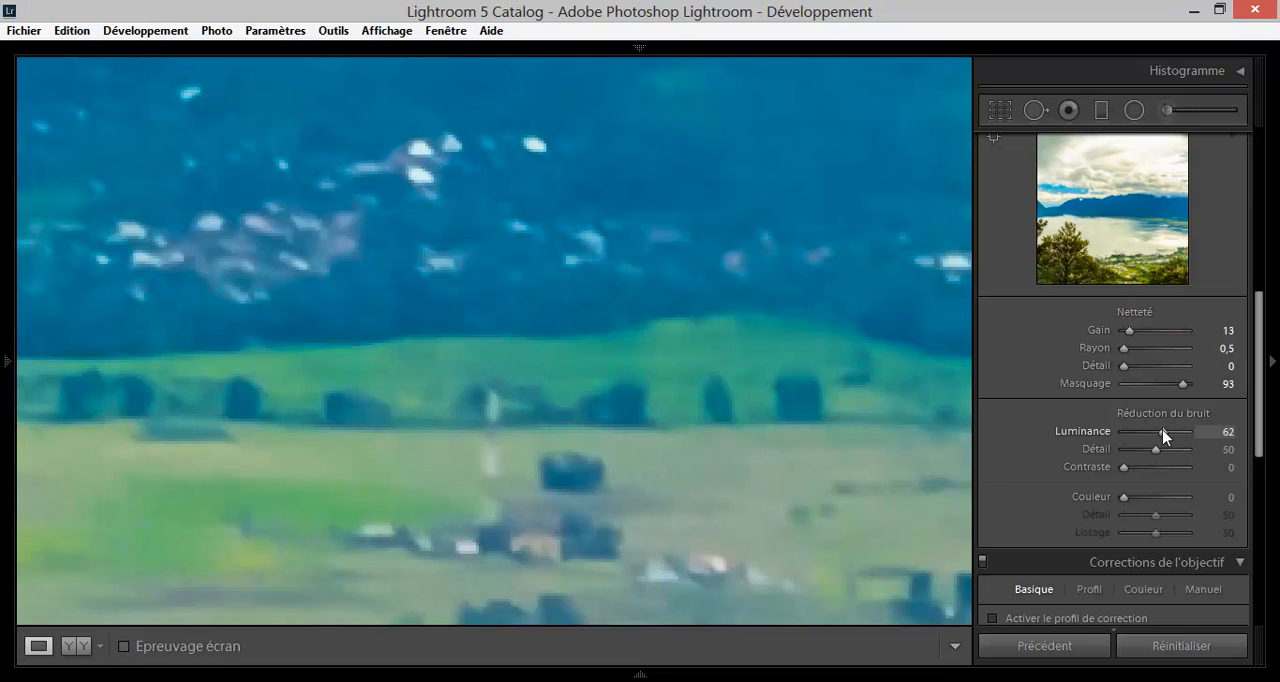
drag(1166, 441, 1172, 441)
click(733, 346)
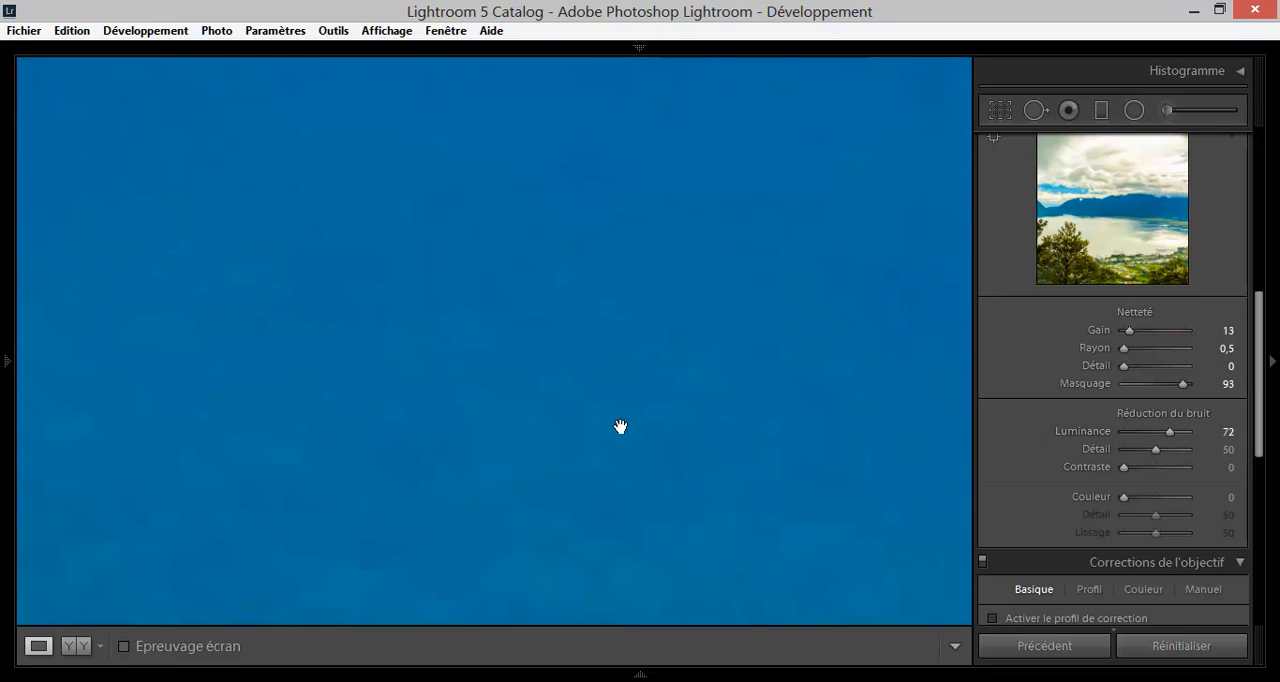
click(616, 426)
click(521, 334)
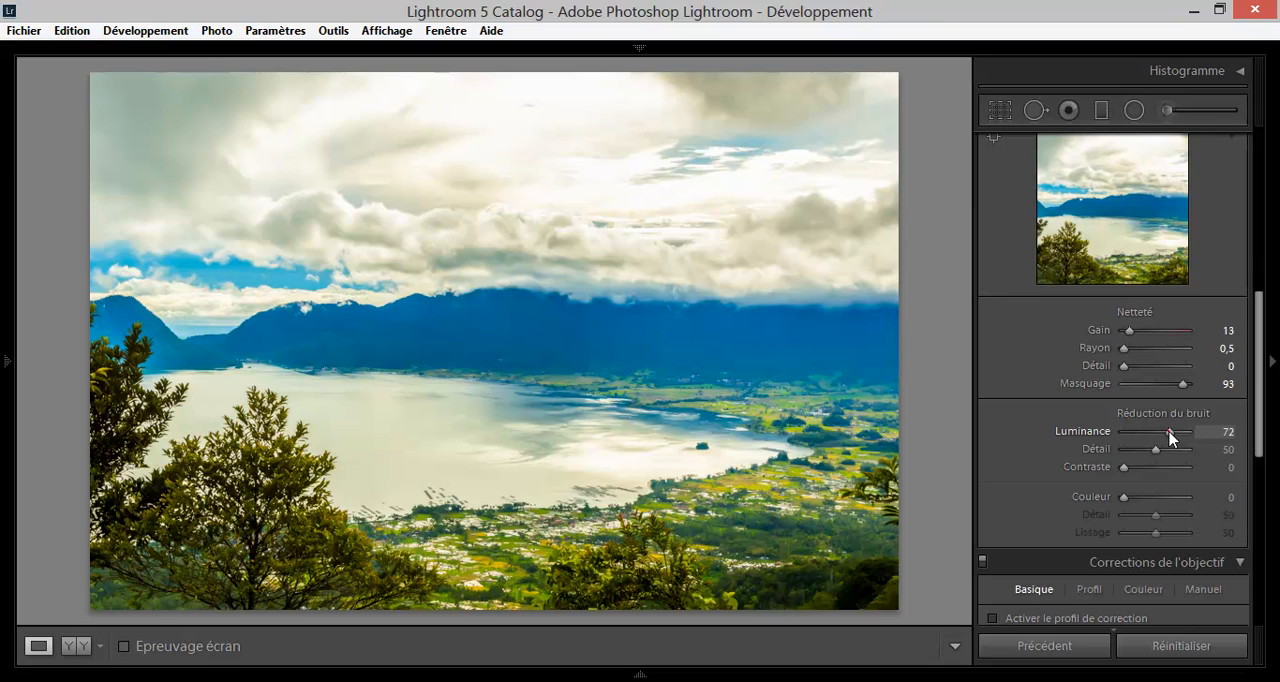
Compare low and high Luminance noise reduction, and set Luminance to 10 and its Détail to 51.
drag(1170, 434, 1122, 441)
drag(1122, 434, 1184, 433)
drag(1188, 437, 1154, 433)
drag(1155, 433, 1132, 433)
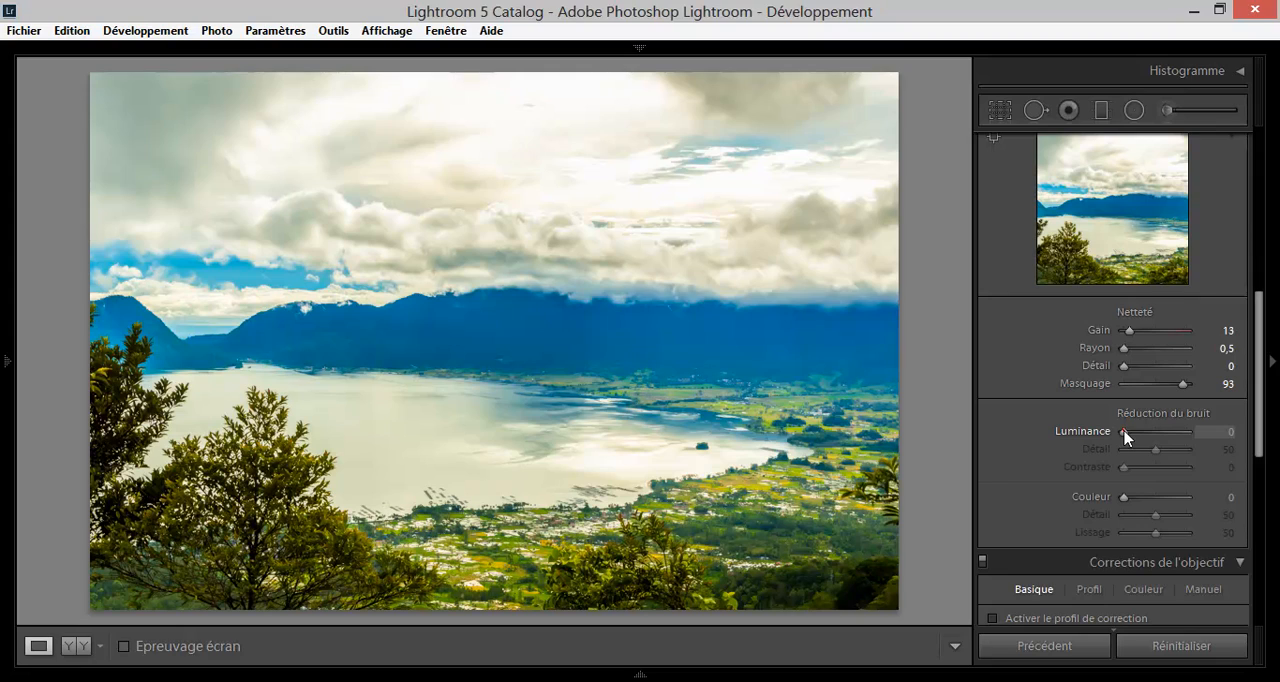
drag(1124, 433, 1131, 433)
mouse_move(1158, 457)
mouse_down()
mouse_move(1188, 451)
mouse_move(1134, 454)
mouse_move(1157, 452)
mouse_up()
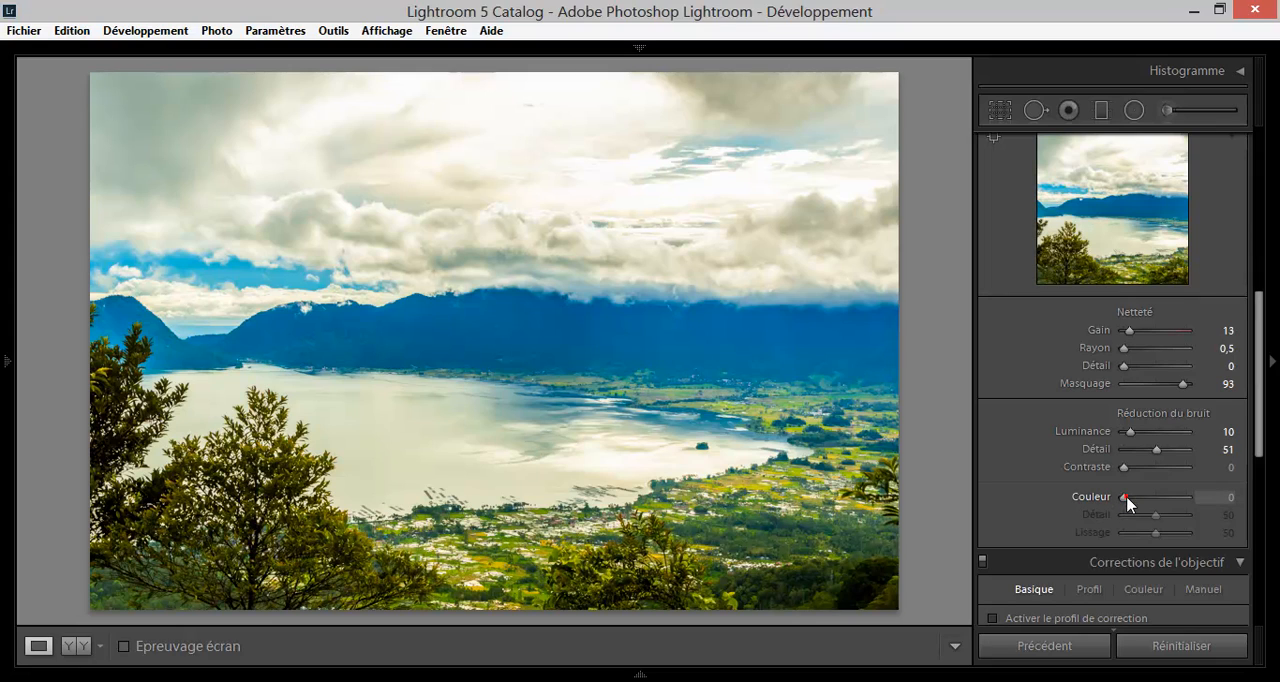
Set the Couleur noise reduction to 100, with its Détail at 53 and Lissage at 60.
drag(1125, 498, 1136, 497)
drag(1133, 497, 1200, 503)
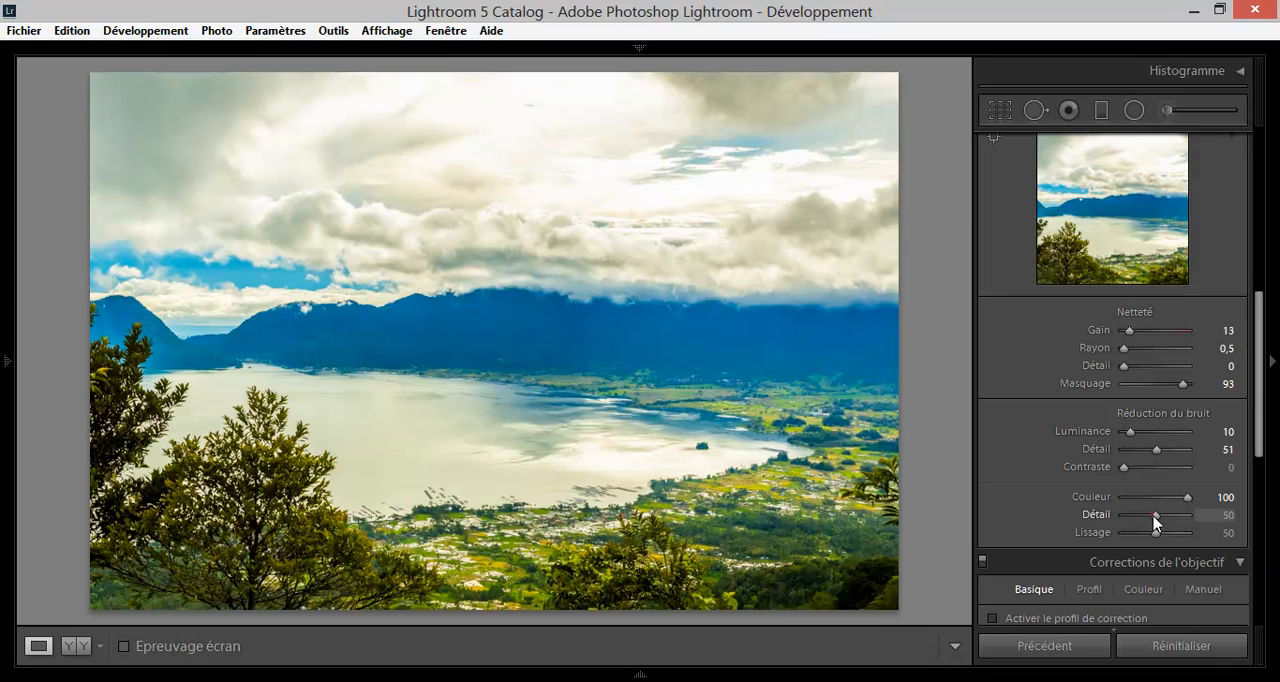
drag(1155, 516, 1162, 540)
Enable the profile correction and chromatic aberration removal in the Corrections de l'objectif, and enlarge the mountain's edge against the clouds.
drag(1257, 422, 1262, 488)
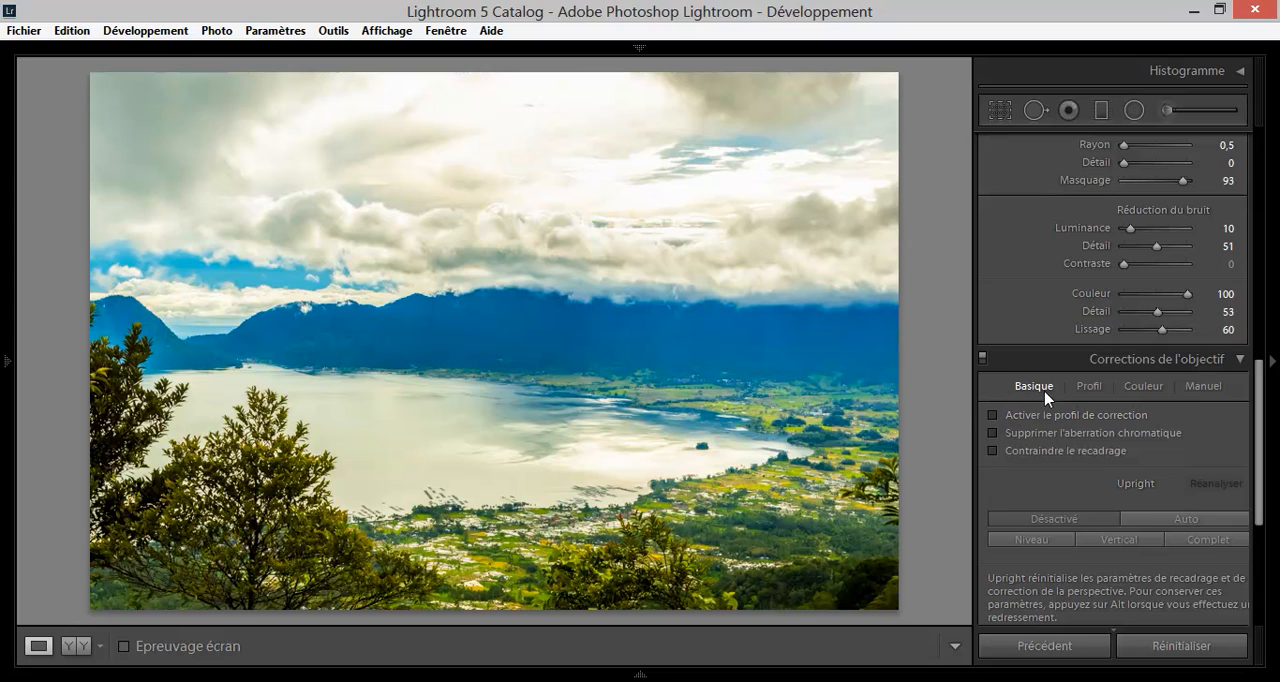
click(1089, 386)
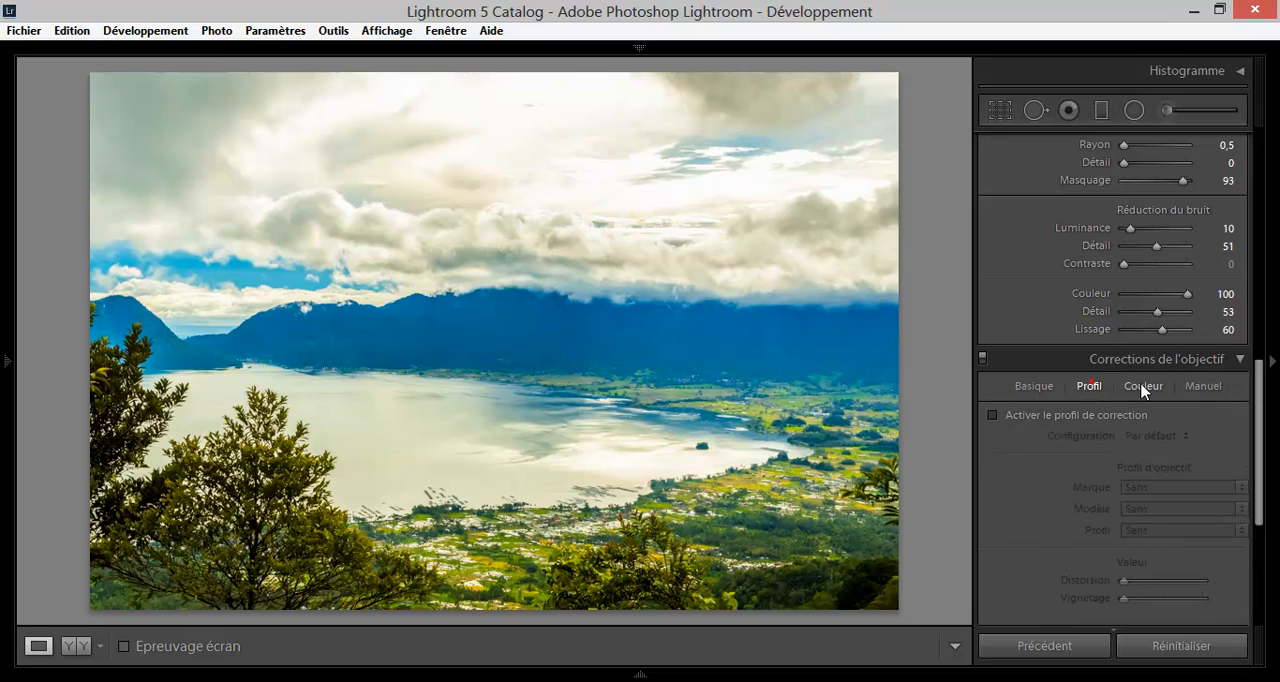
click(1143, 386)
click(1203, 386)
click(1028, 386)
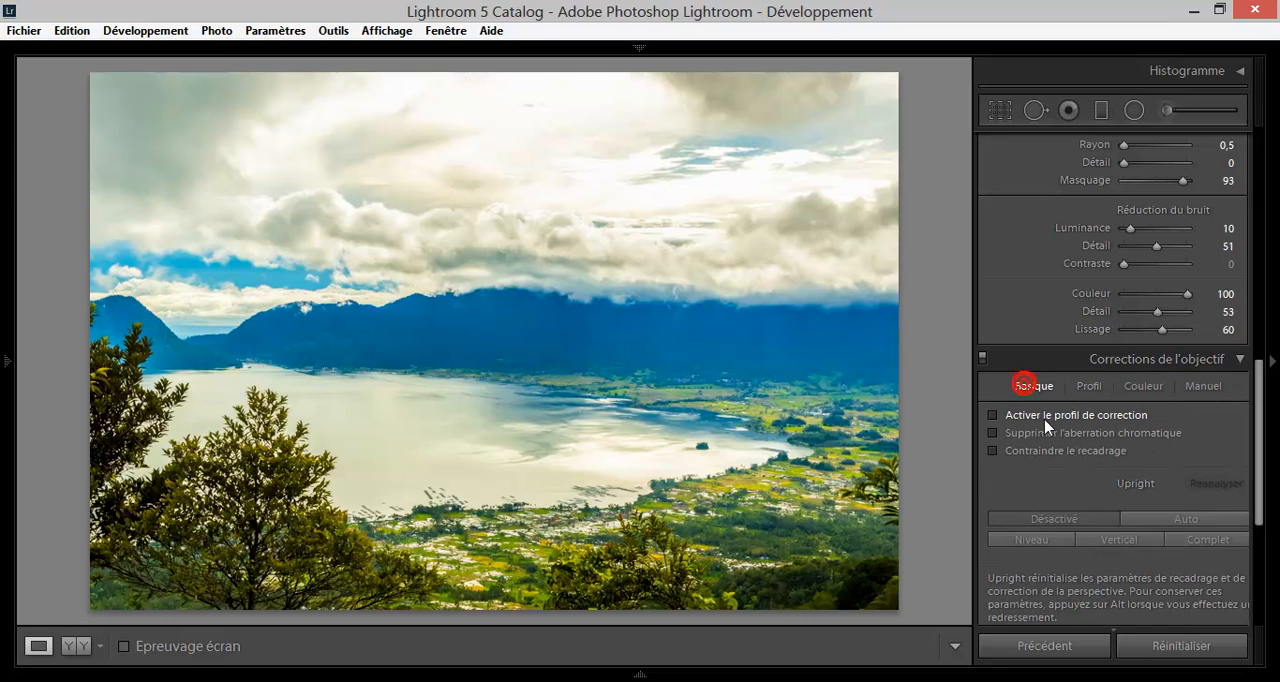
click(1045, 418)
click(1059, 437)
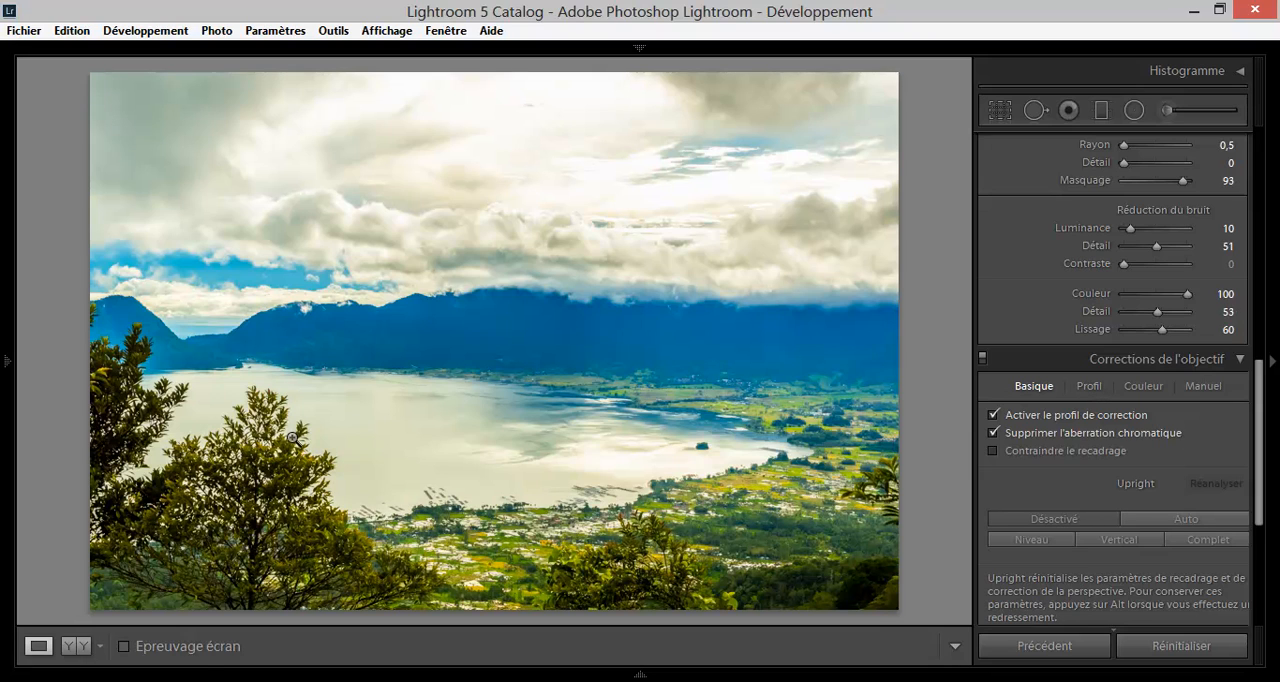
click(317, 339)
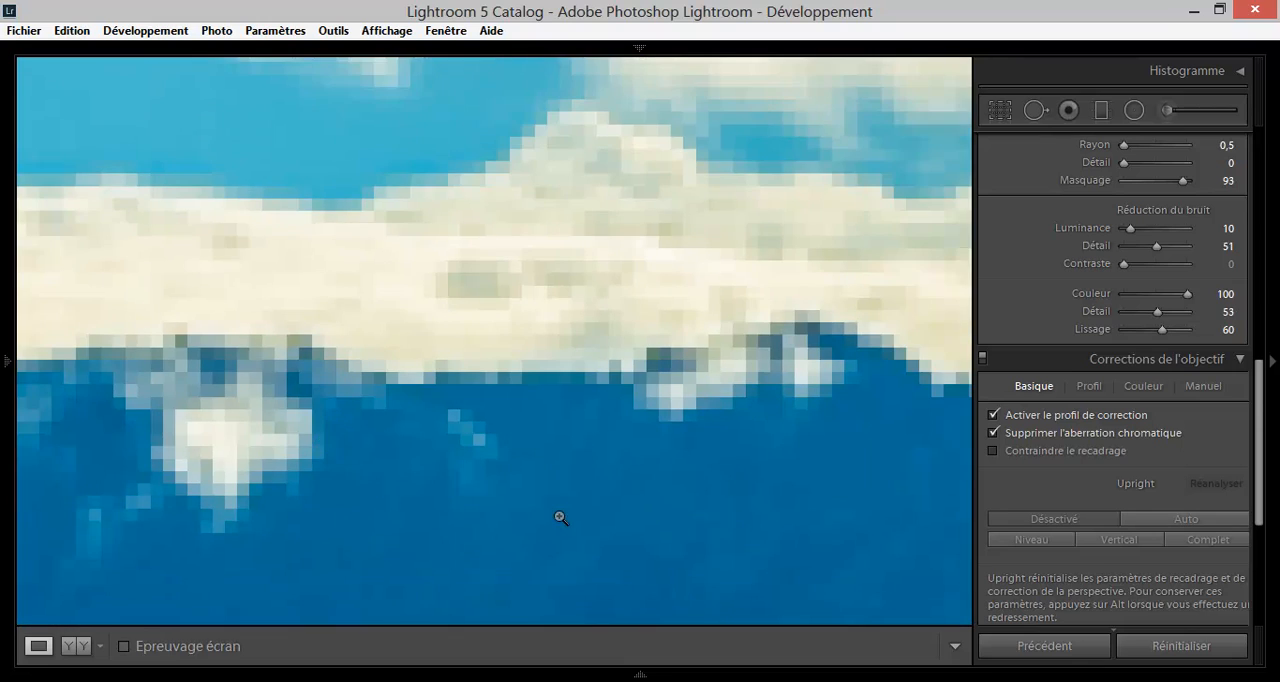
Examine the lake shore and the foreground tree's leaves at high magnification for colour fringes.
click(561, 516)
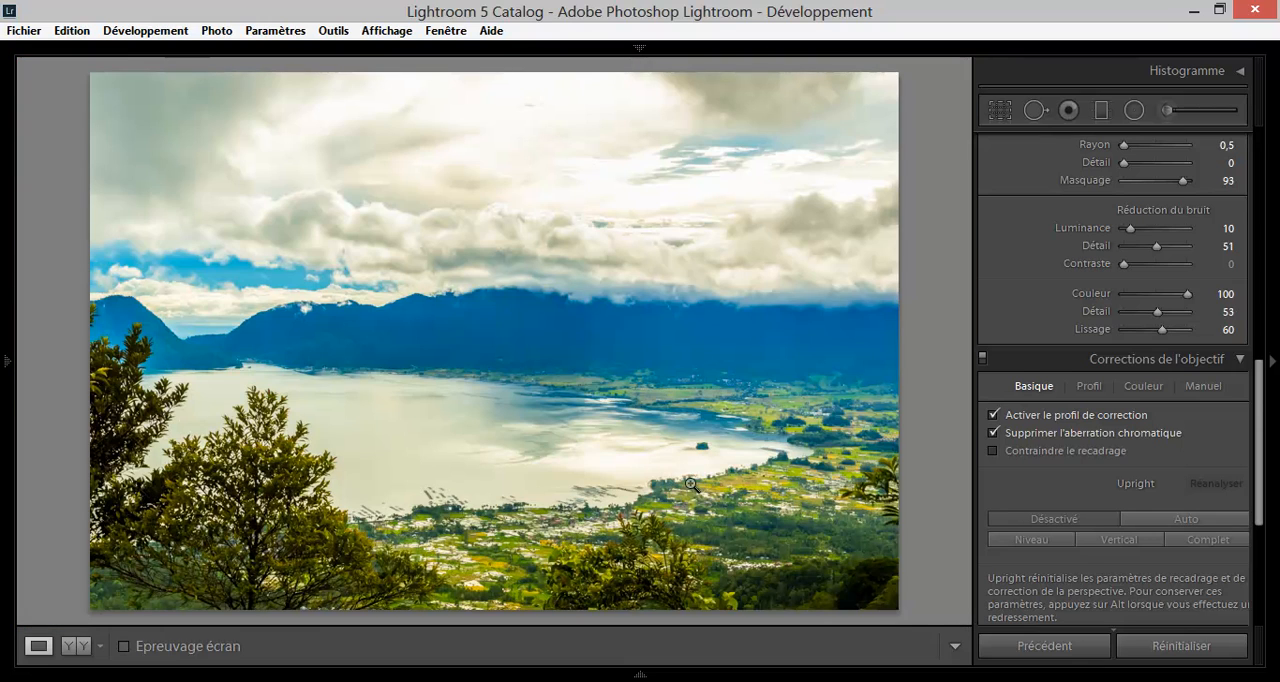
click(791, 459)
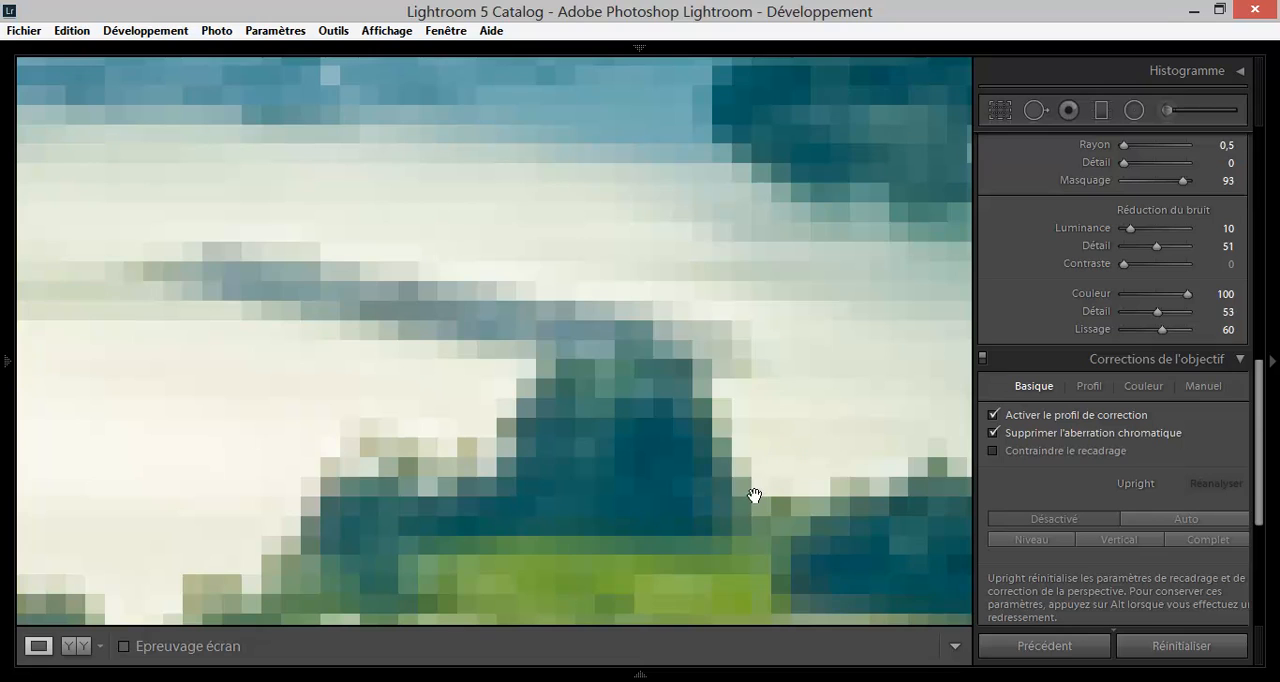
drag(613, 553, 769, 397)
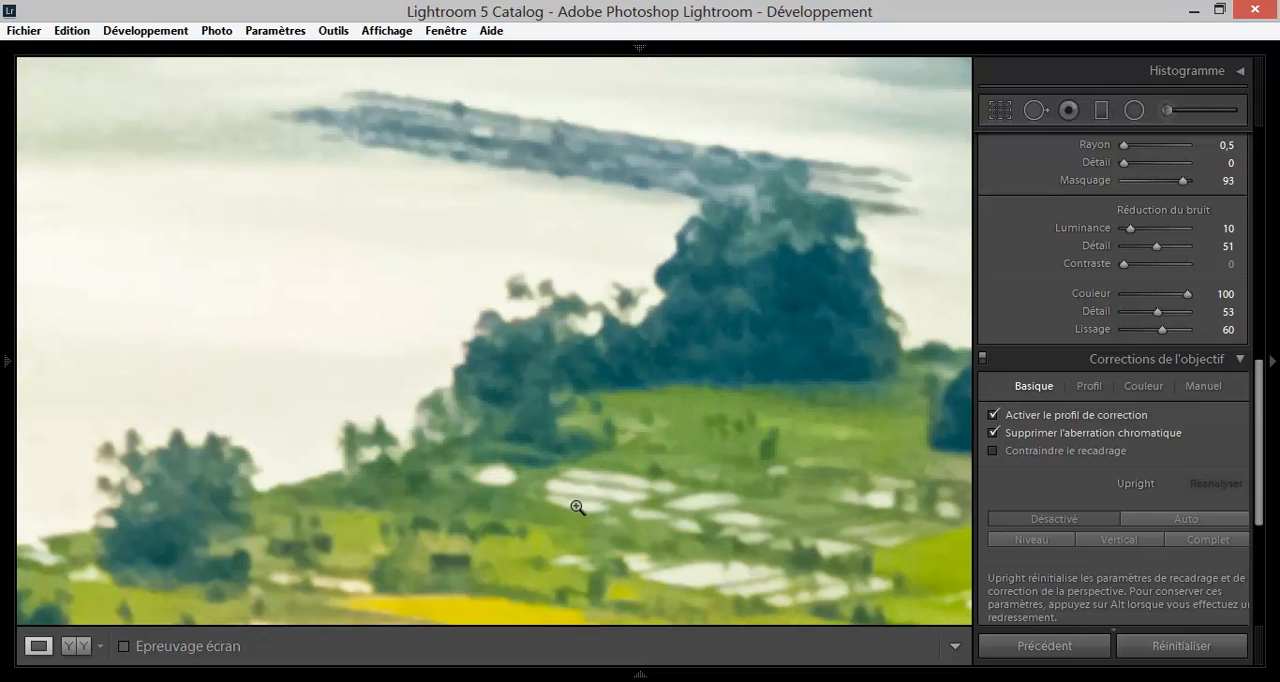
click(577, 508)
click(344, 469)
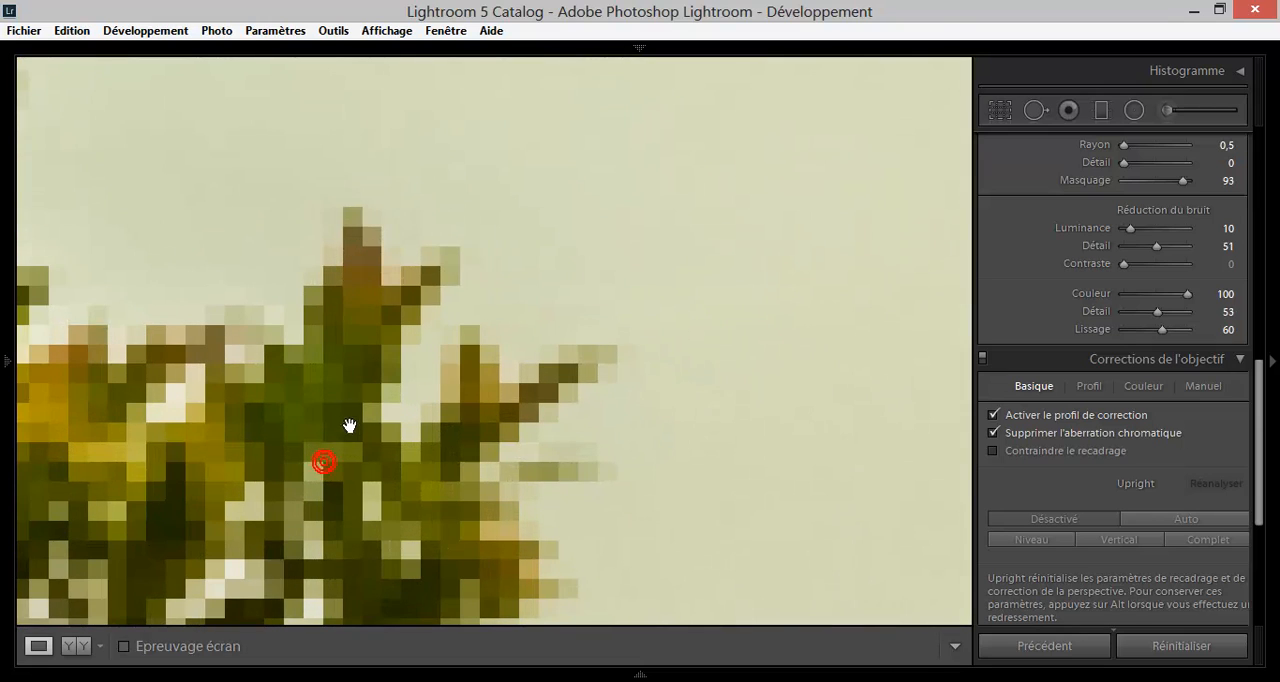
drag(357, 309, 603, 364)
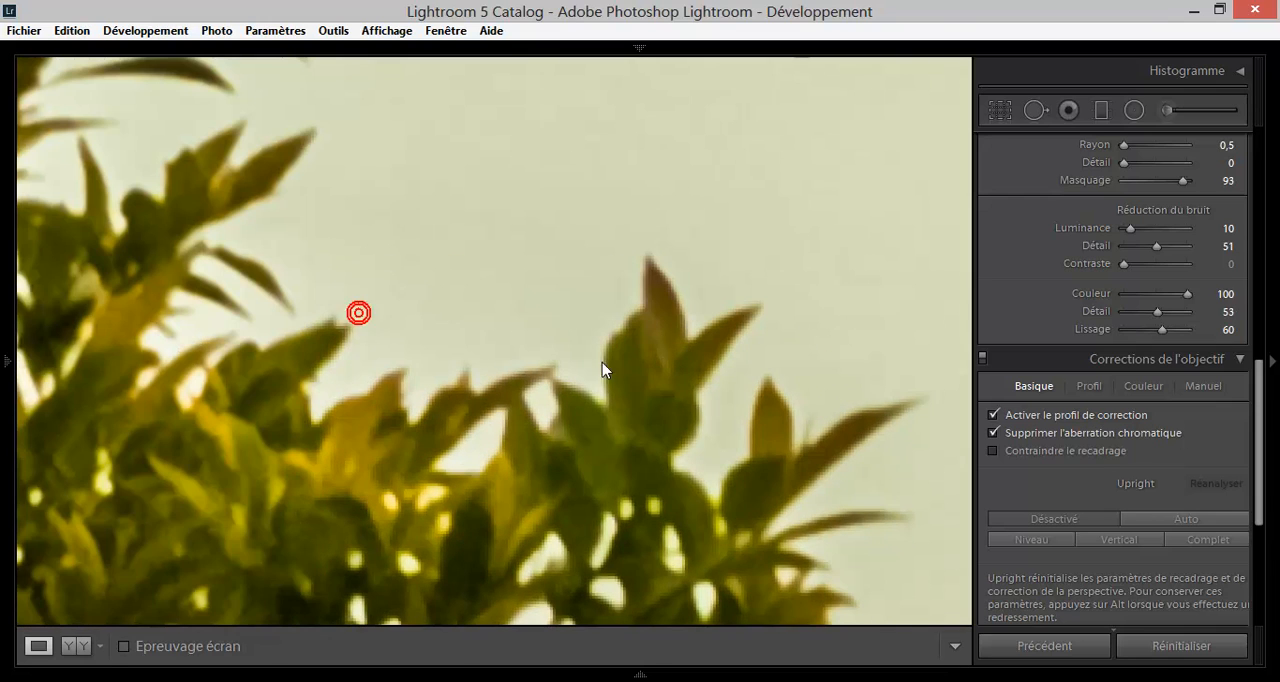
drag(286, 314, 706, 405)
drag(458, 300, 691, 349)
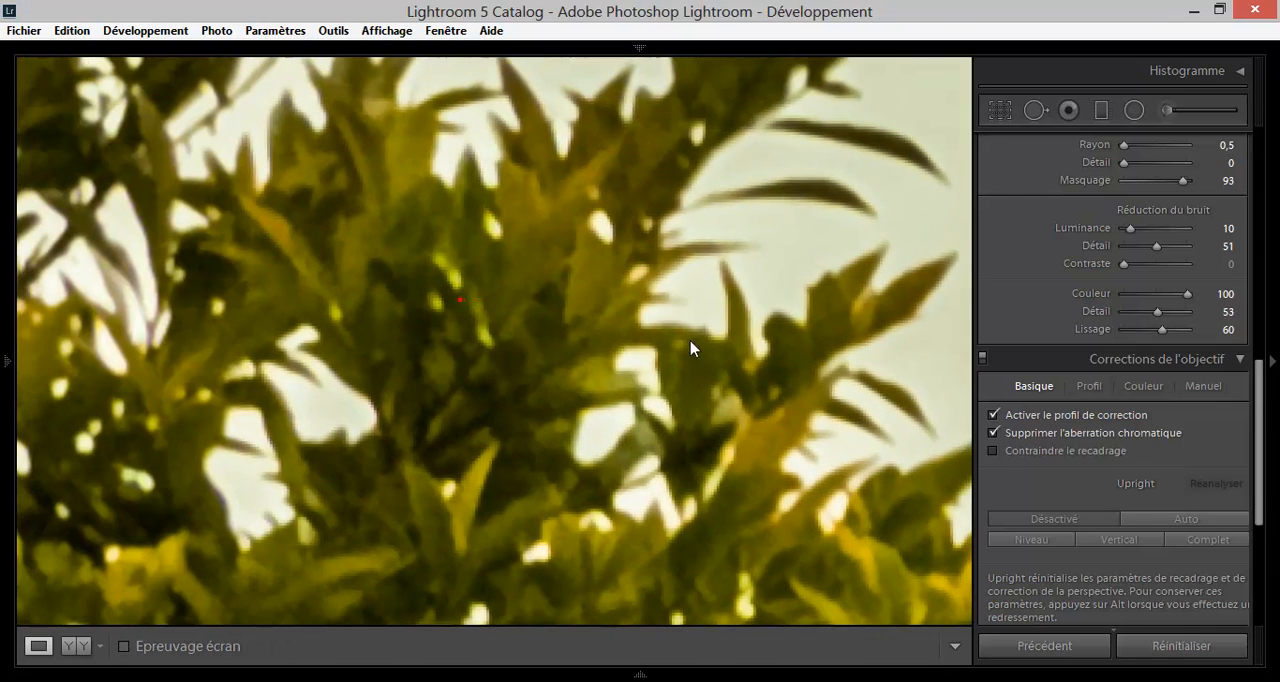
drag(415, 358, 689, 360)
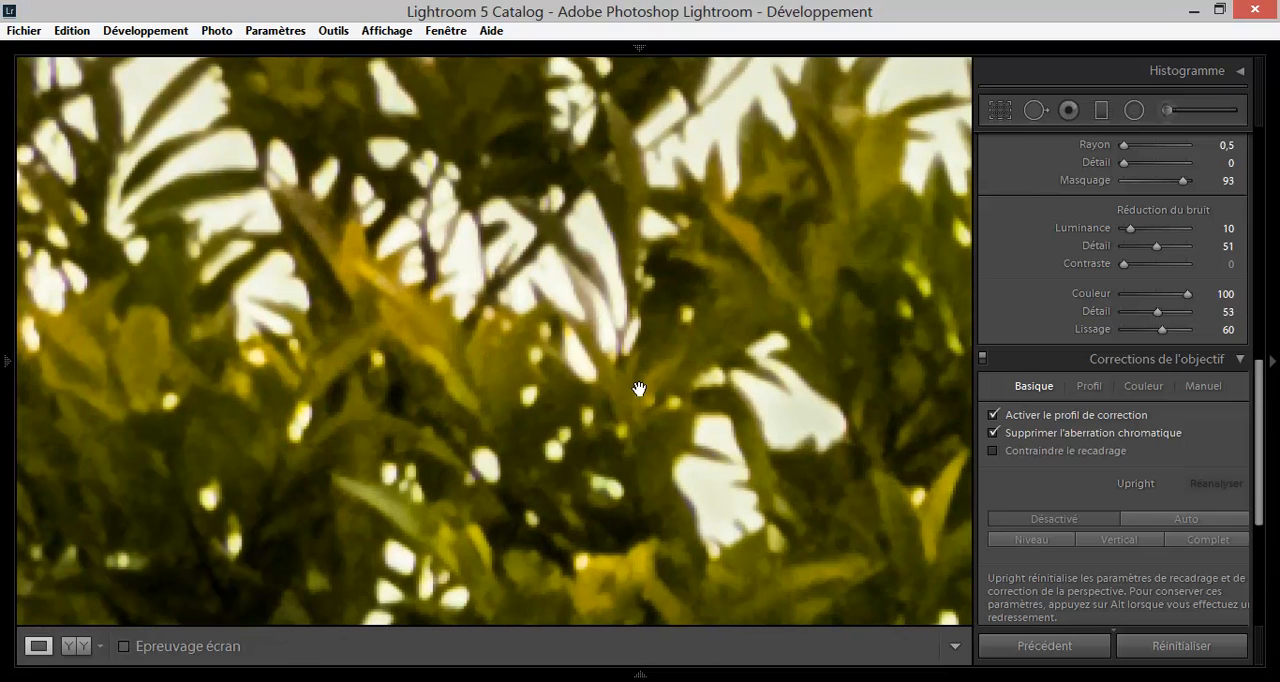
View the photo at 1:1 and examine the leaf edges of the foreground tree and the tree at the photo's left edge.
click(8, 185)
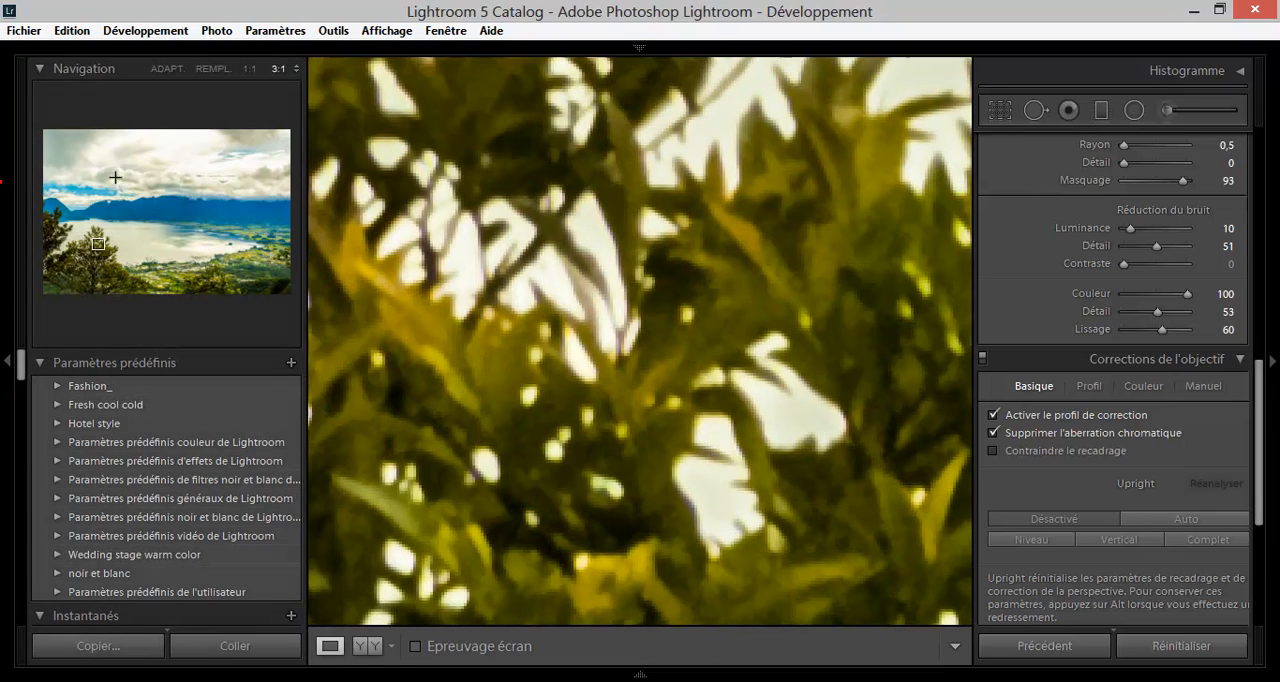
click(255, 72)
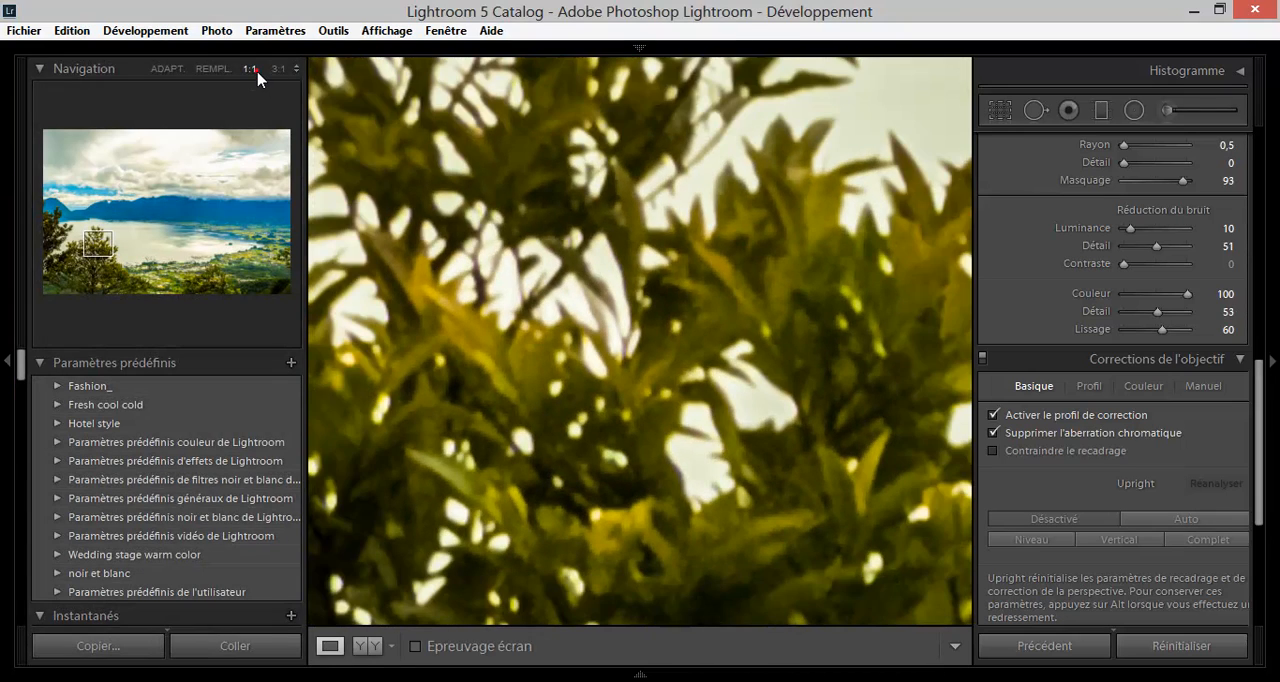
click(6, 208)
drag(221, 428, 770, 425)
drag(380, 410, 794, 410)
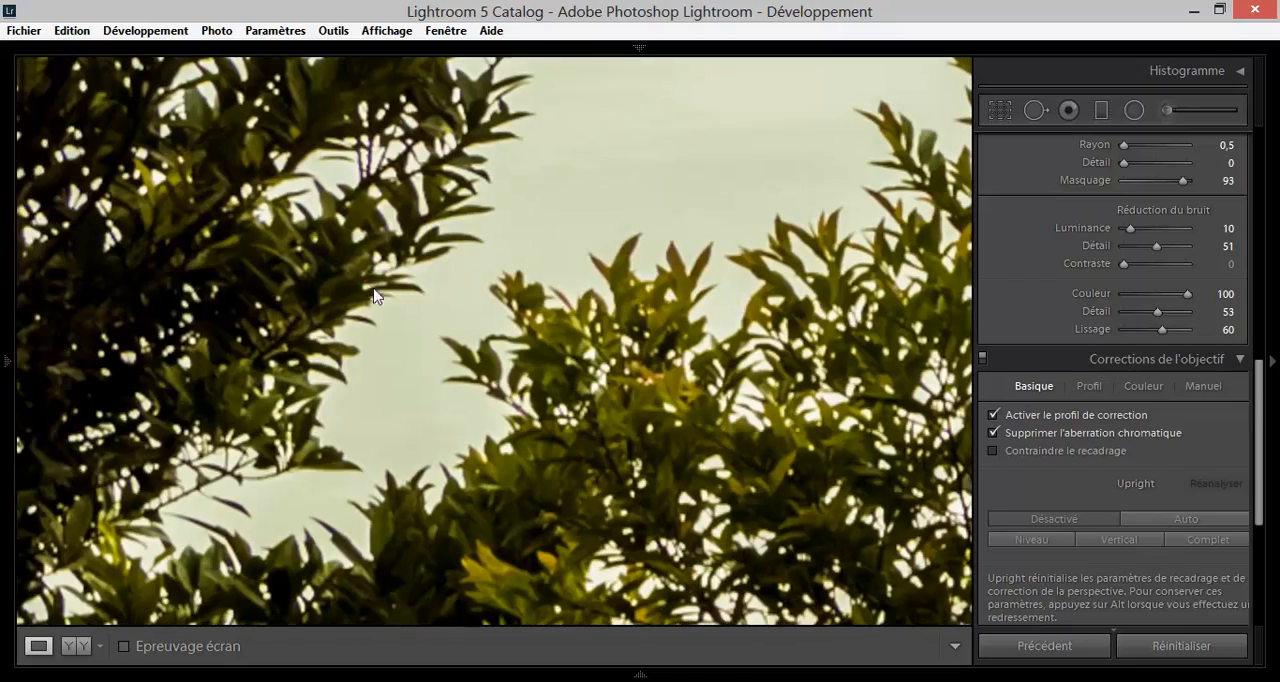
drag(372, 295, 716, 480)
click(638, 330)
click(93, 433)
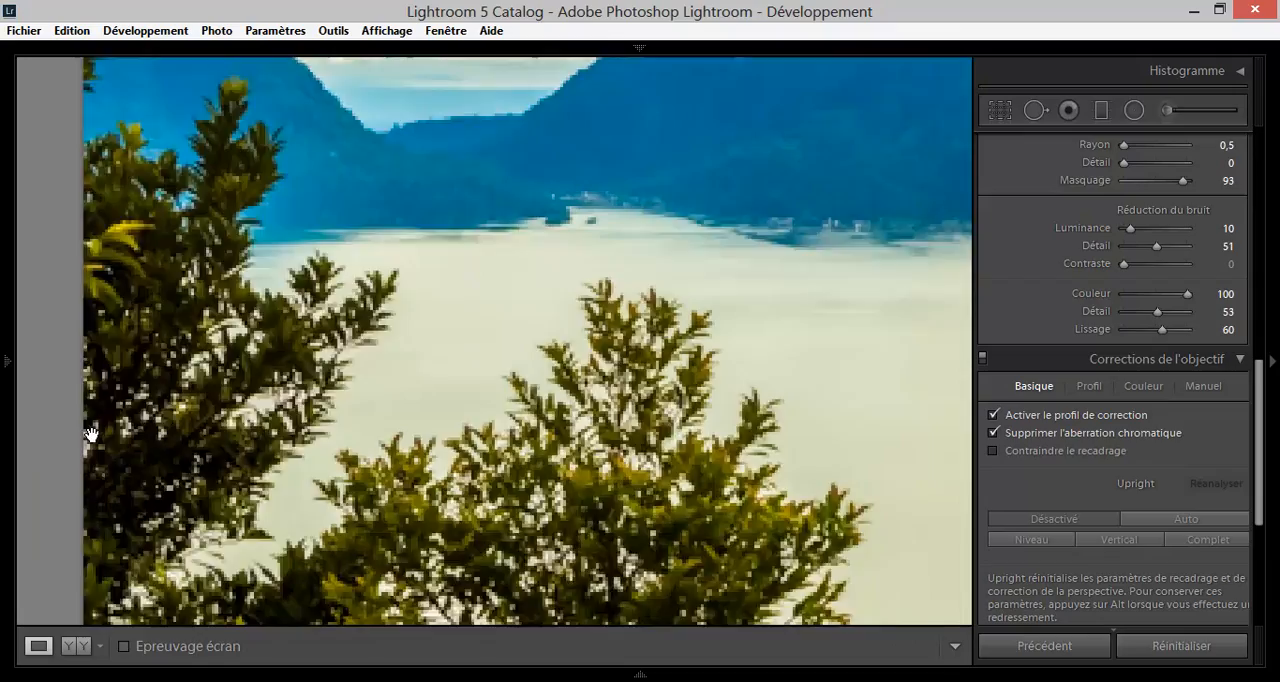
Enlarge the branches of the tree at the photo's left edge to 3:1 and check their outlines for colour fringes.
click(4, 208)
click(278, 68)
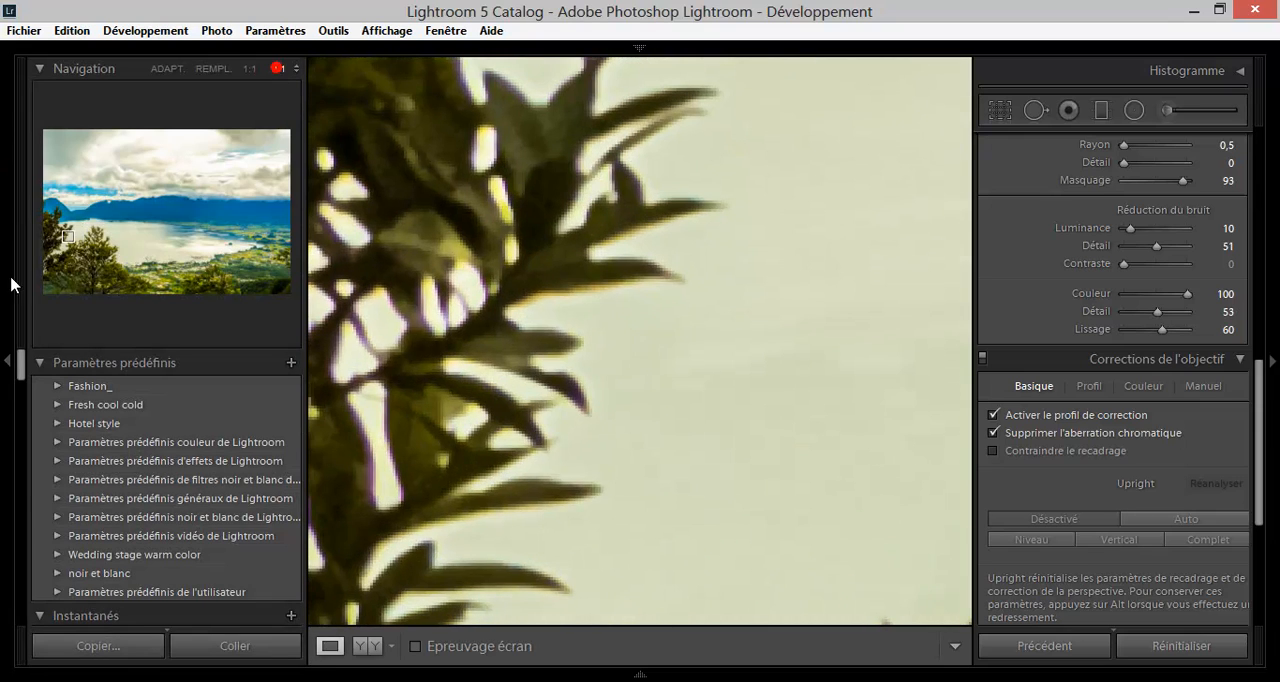
click(8, 287)
drag(195, 384, 517, 314)
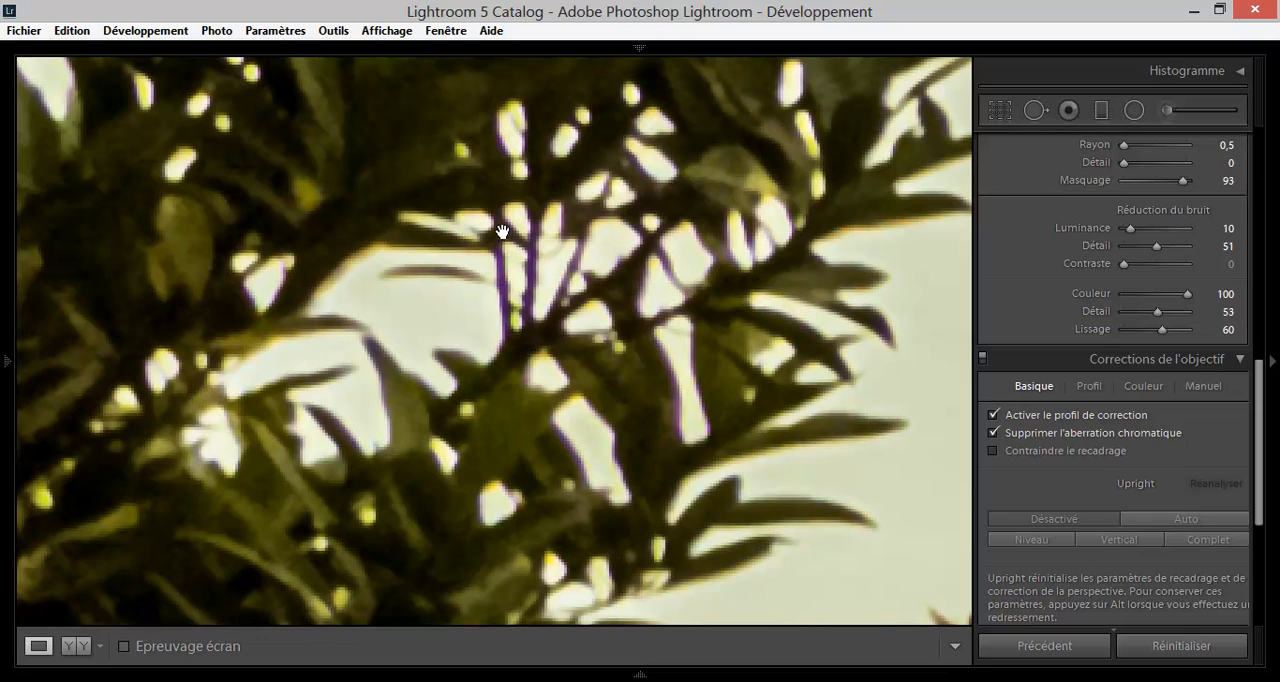
drag(507, 272, 517, 272)
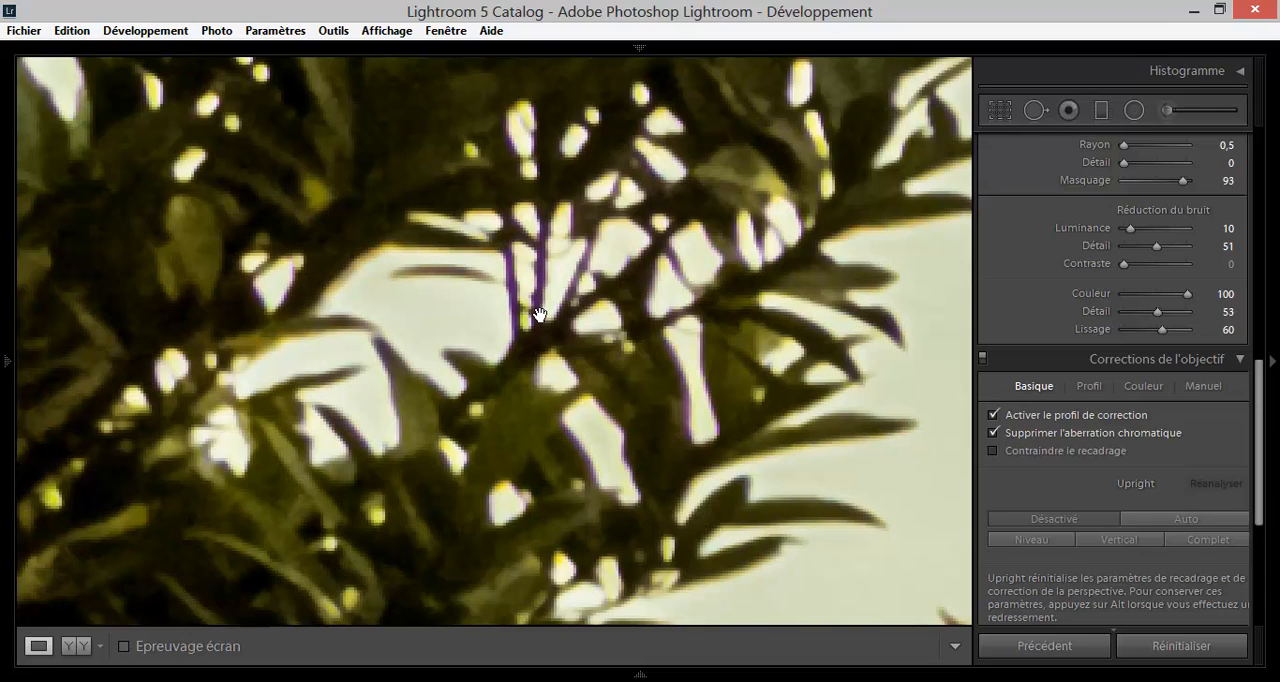
Compare the branches with and without the chromatic aberration removal, and leave it enabled.
click(1145, 384)
click(1086, 390)
click(1040, 388)
click(994, 433)
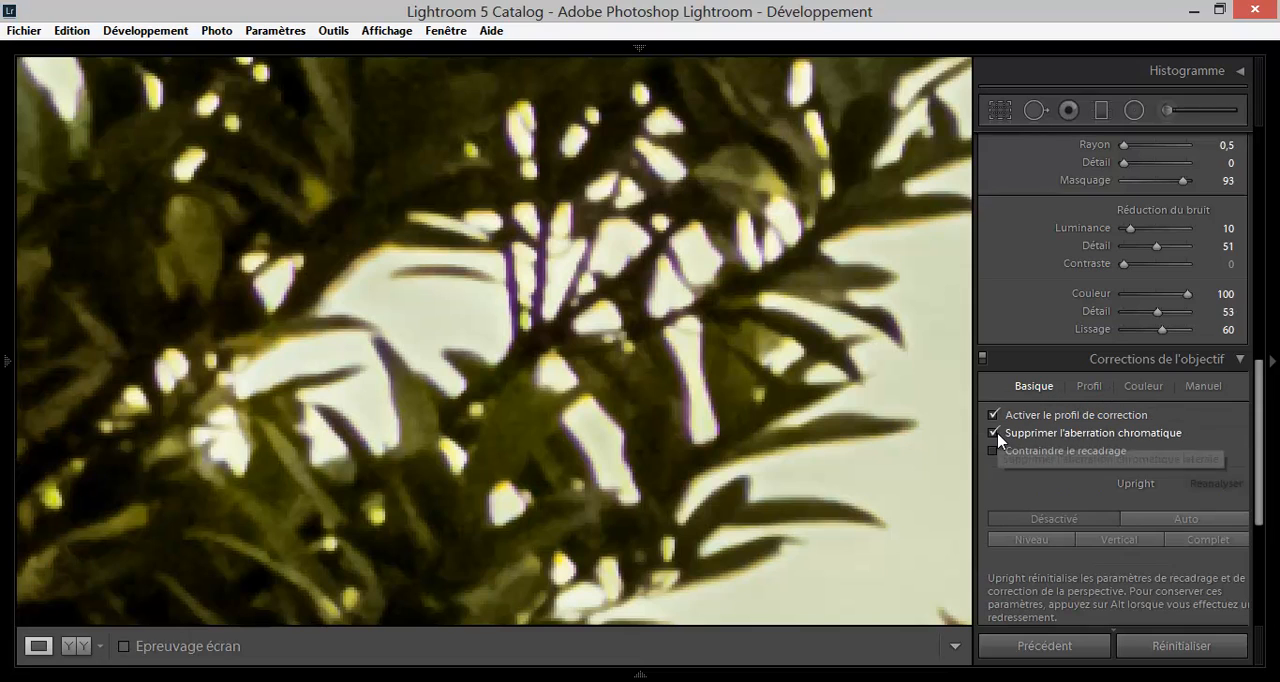
click(993, 435)
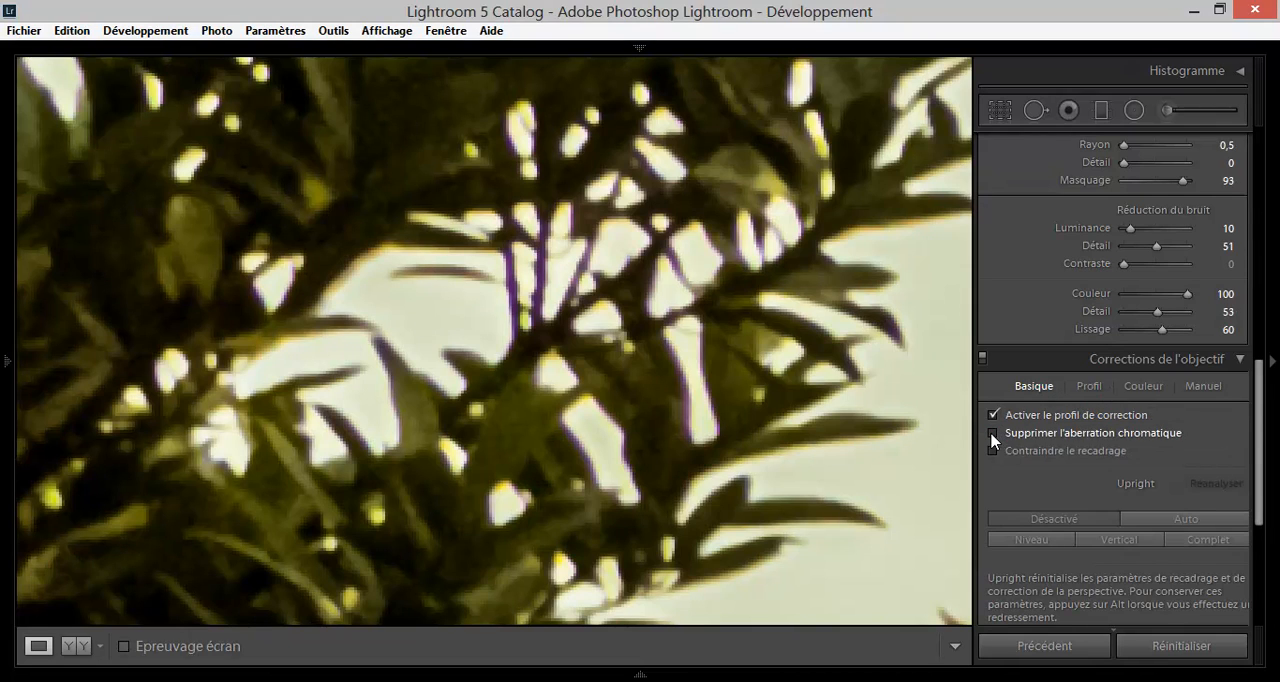
click(994, 435)
Set the violet fringe removal Valeur to 6 in the lens colour corrections, and return to the whole photo.
click(1097, 390)
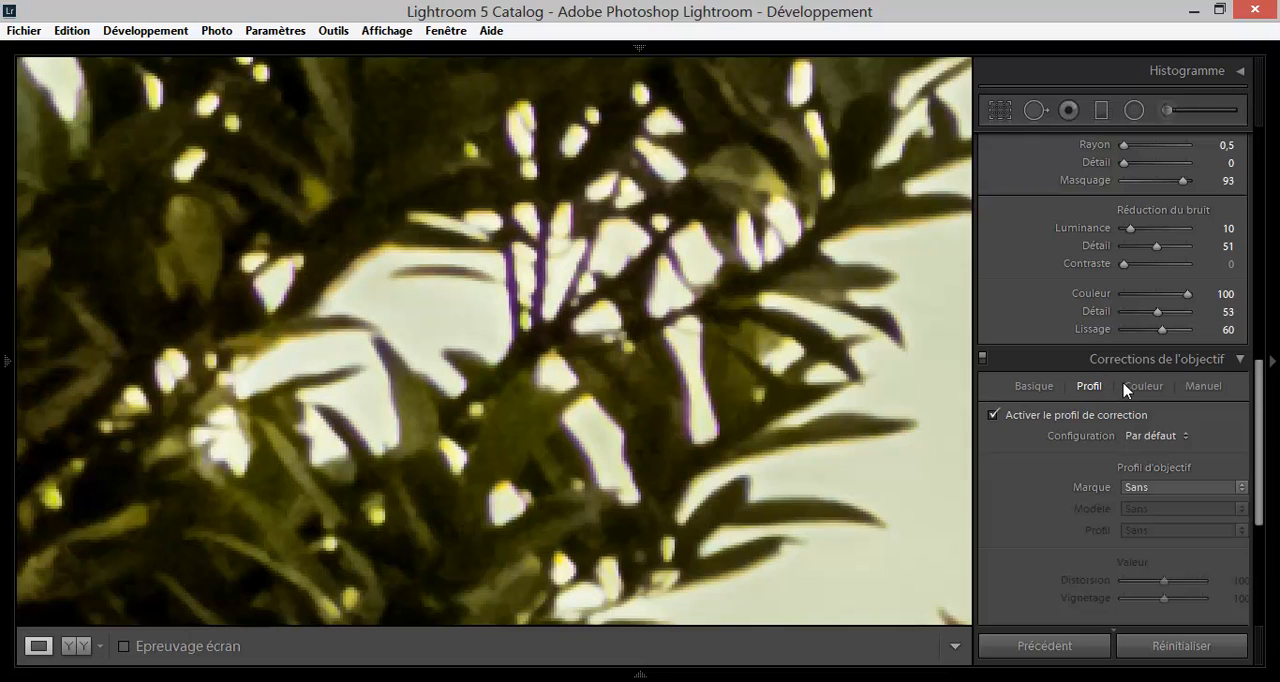
click(1130, 388)
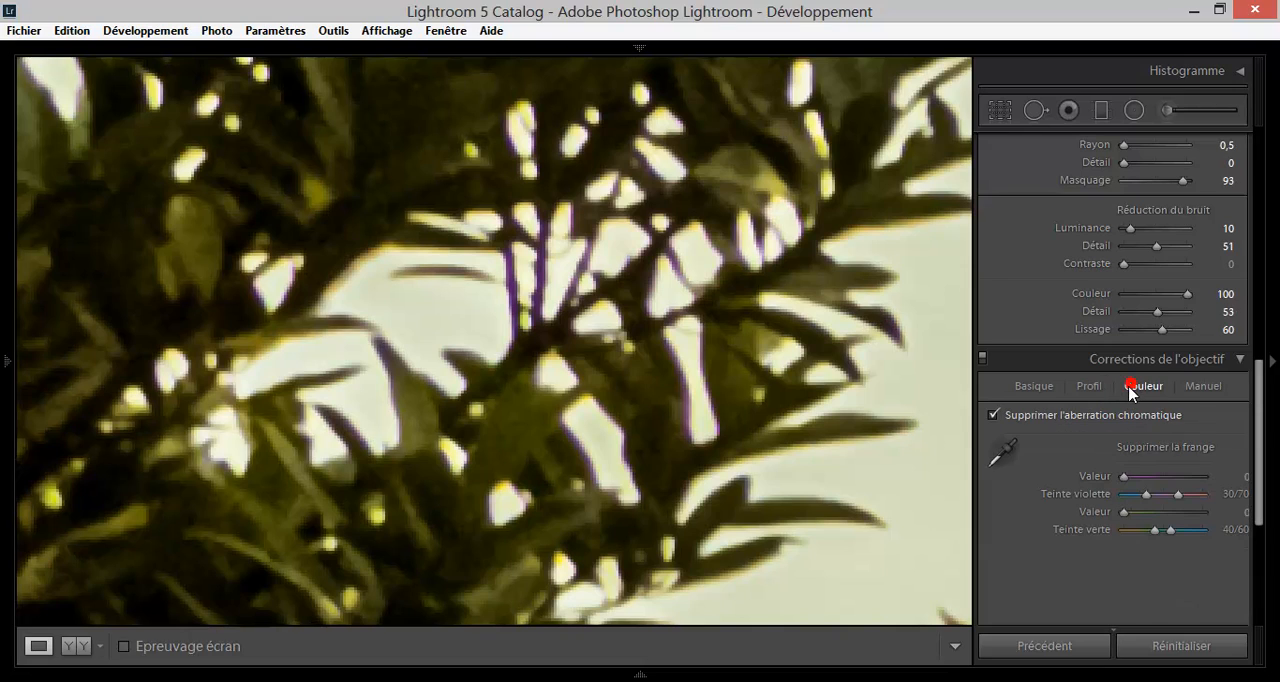
click(1126, 477)
mouse_move(1130, 484)
mouse_down()
mouse_move(1157, 482)
mouse_move(1118, 482)
mouse_up()
drag(1124, 477, 1147, 477)
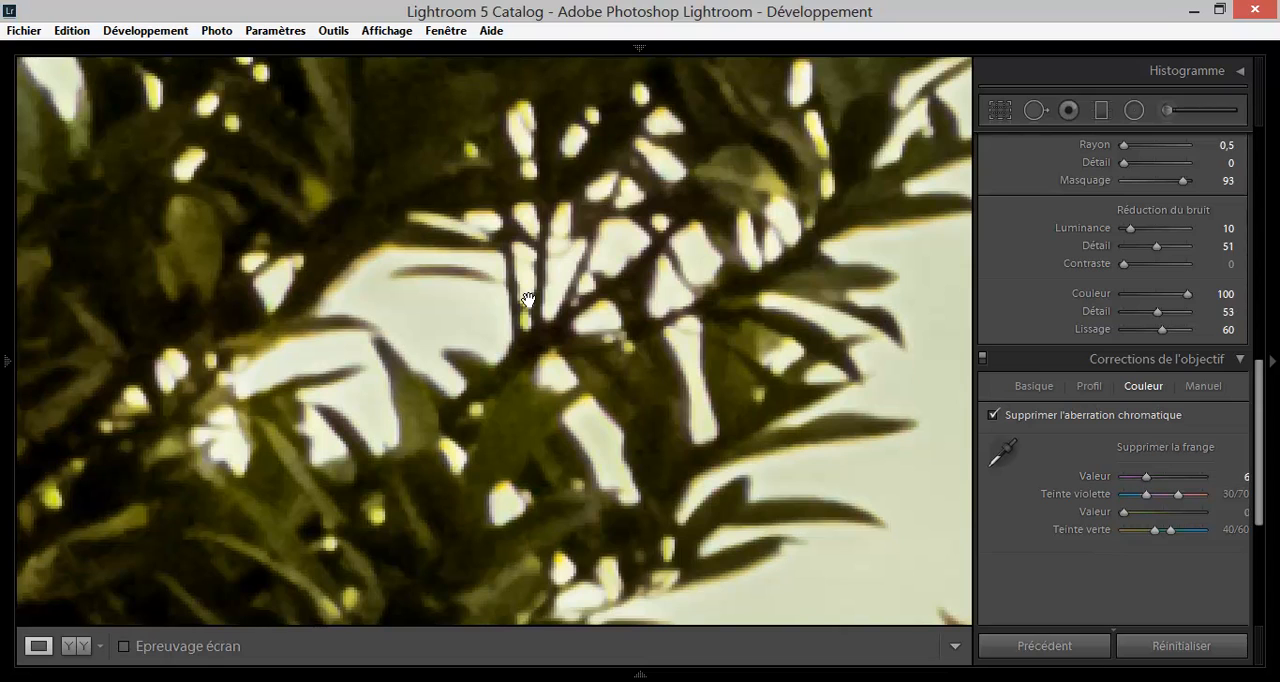
click(559, 375)
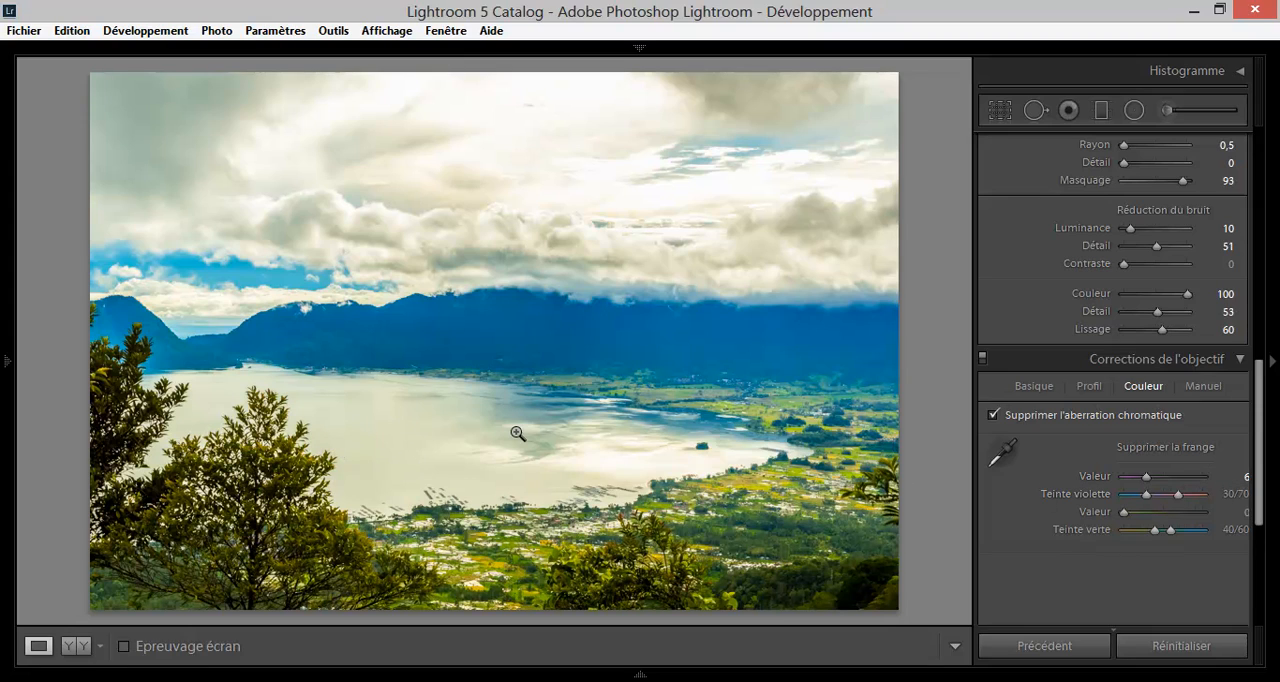
Set the lens profile to Marque Nikon and Modèle Nikon AF-S DX VR Zoom-Nikkor 18-200mm f/3.5-5.6G IF-ED.
click(1196, 387)
mouse_move(1164, 436)
mouse_down()
mouse_move(1189, 437)
mouse_move(1151, 433)
mouse_move(1165, 438)
mouse_up()
click(1089, 386)
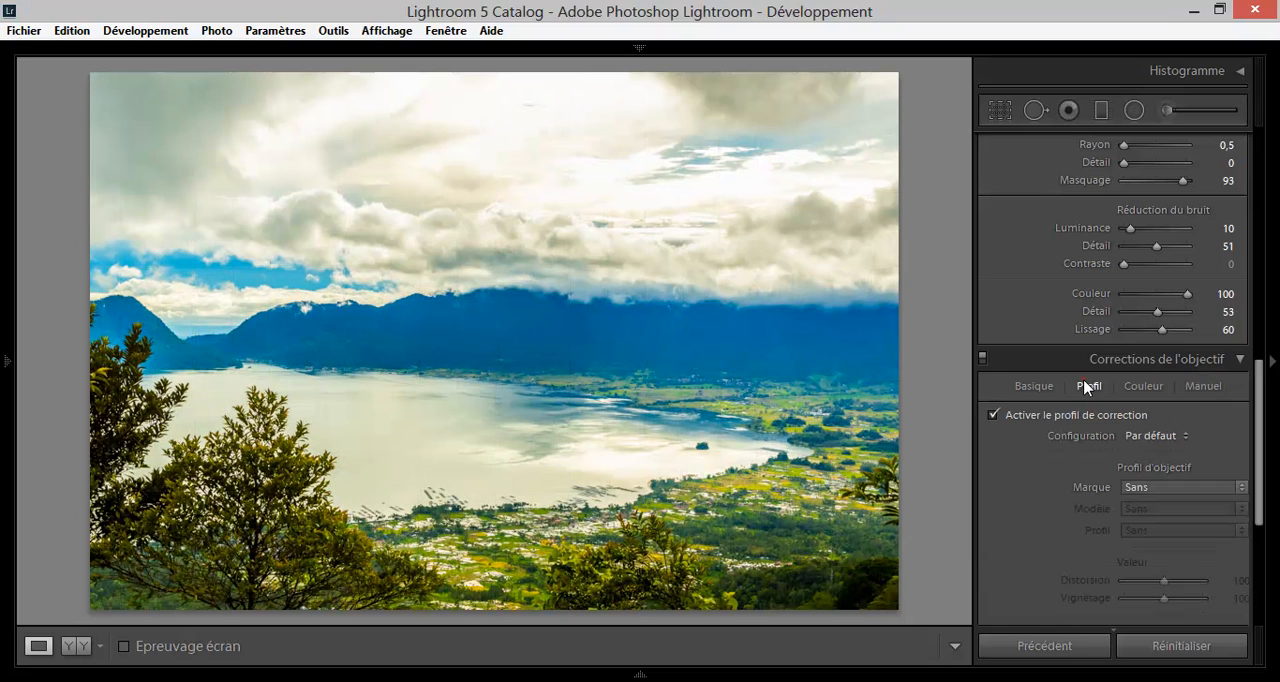
click(1138, 488)
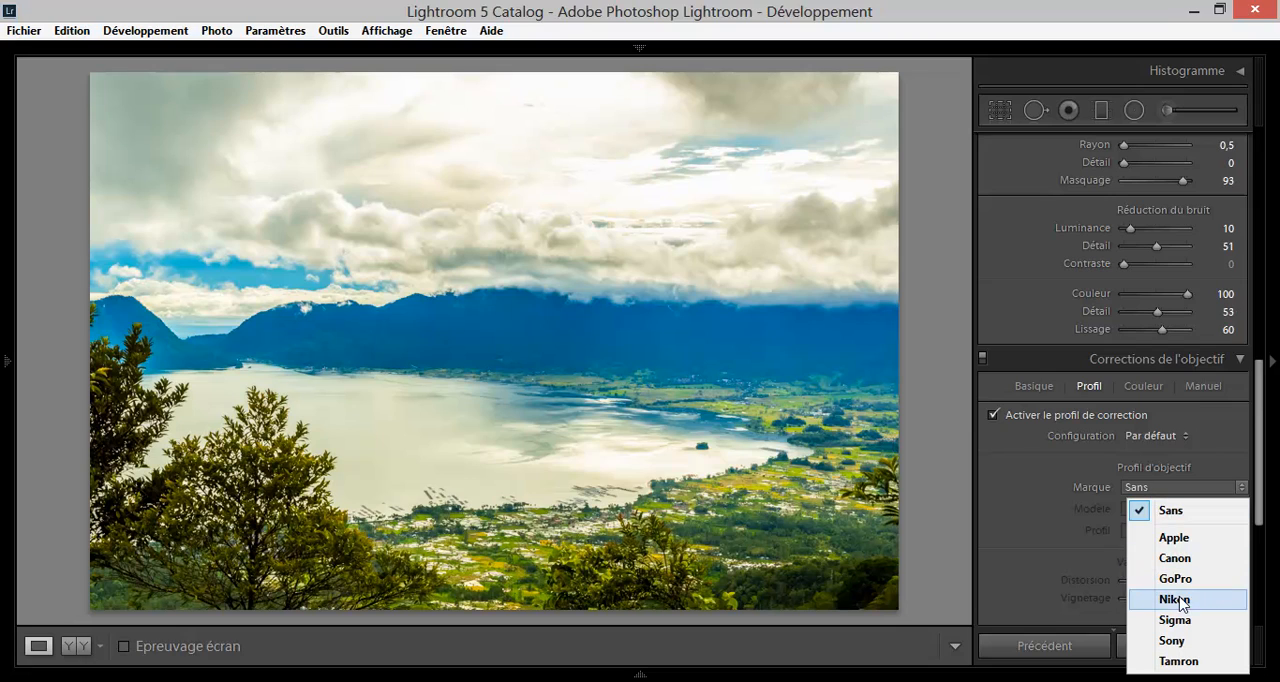
click(1178, 600)
click(1172, 515)
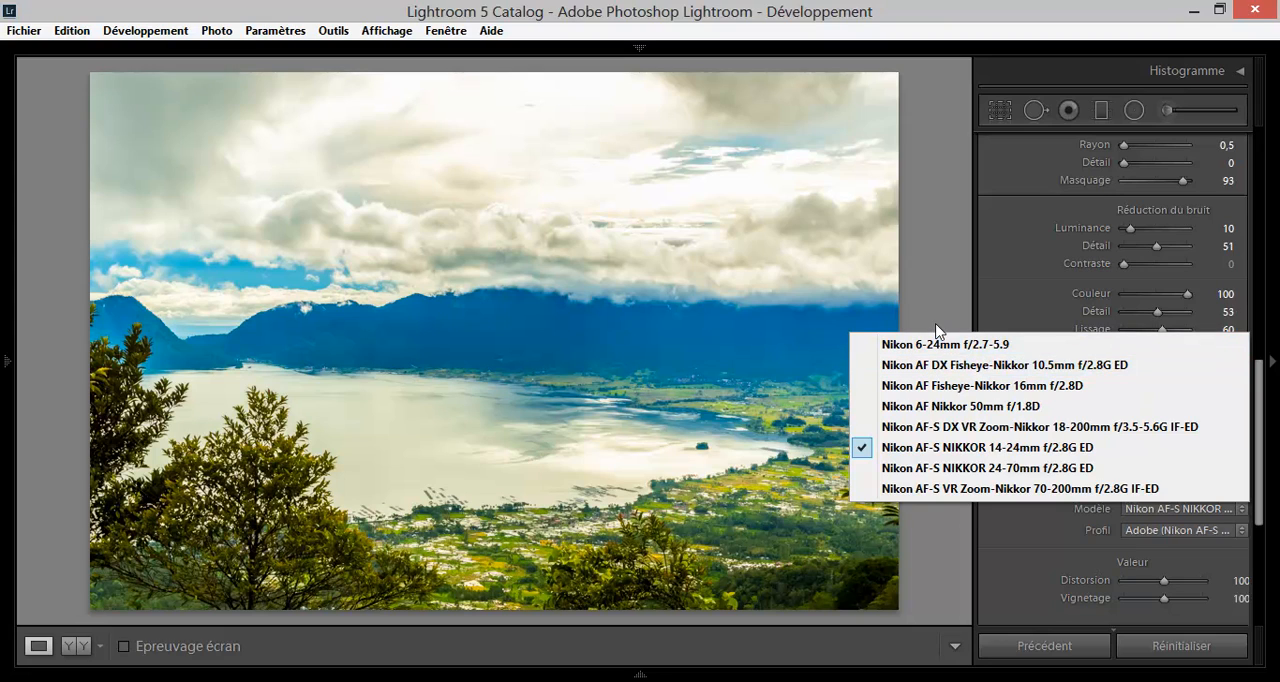
click(955, 428)
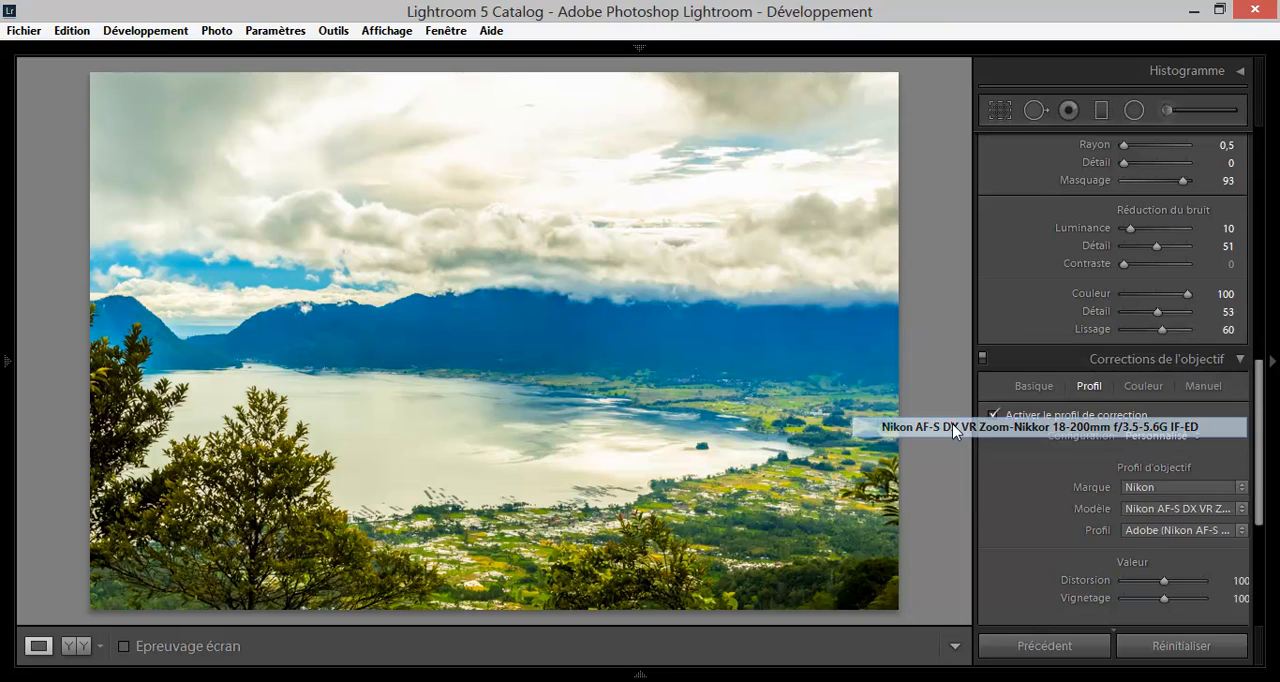
click(1204, 533)
click(1204, 534)
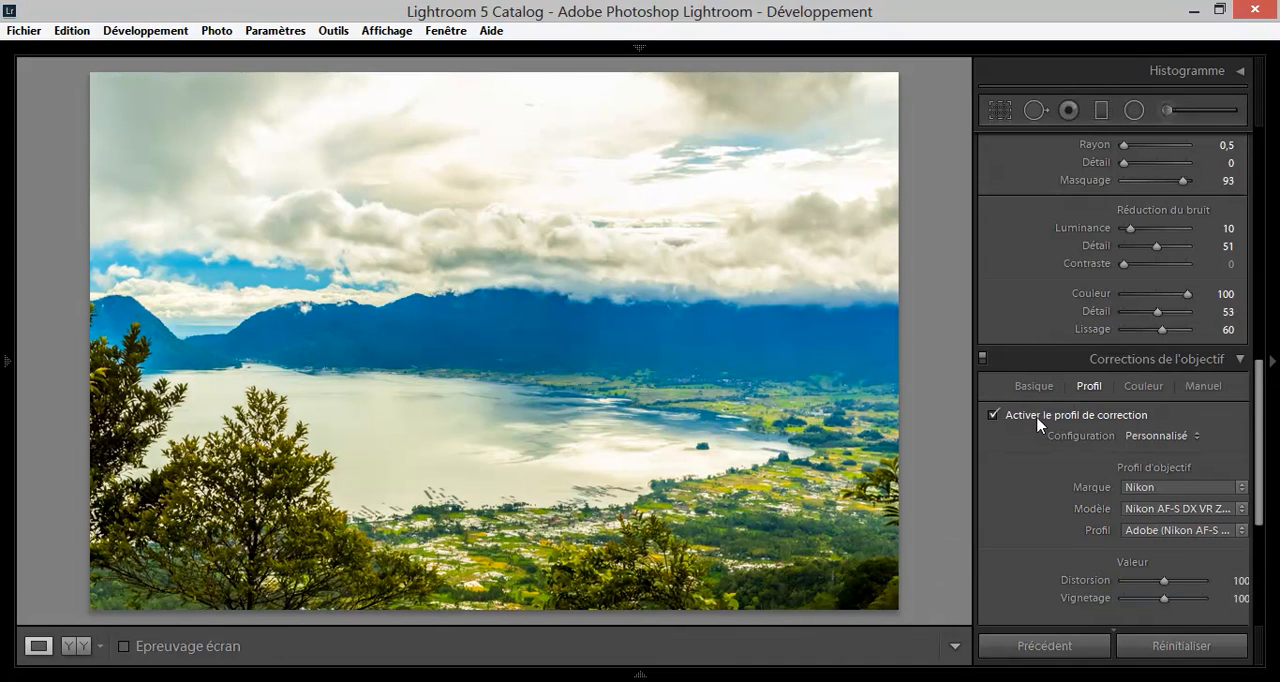
Compare the photo with the lens profile correction off and on, and leave the correction enabled.
click(992, 416)
click(992, 416)
click(992, 416)
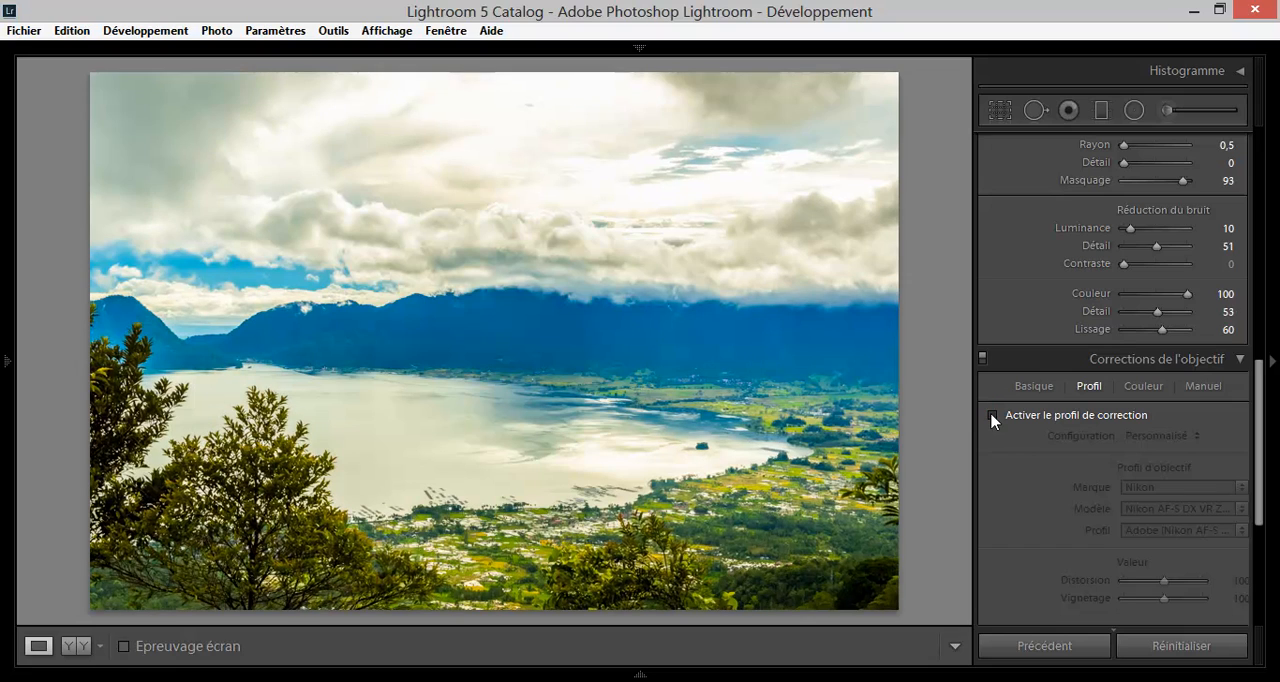
click(992, 416)
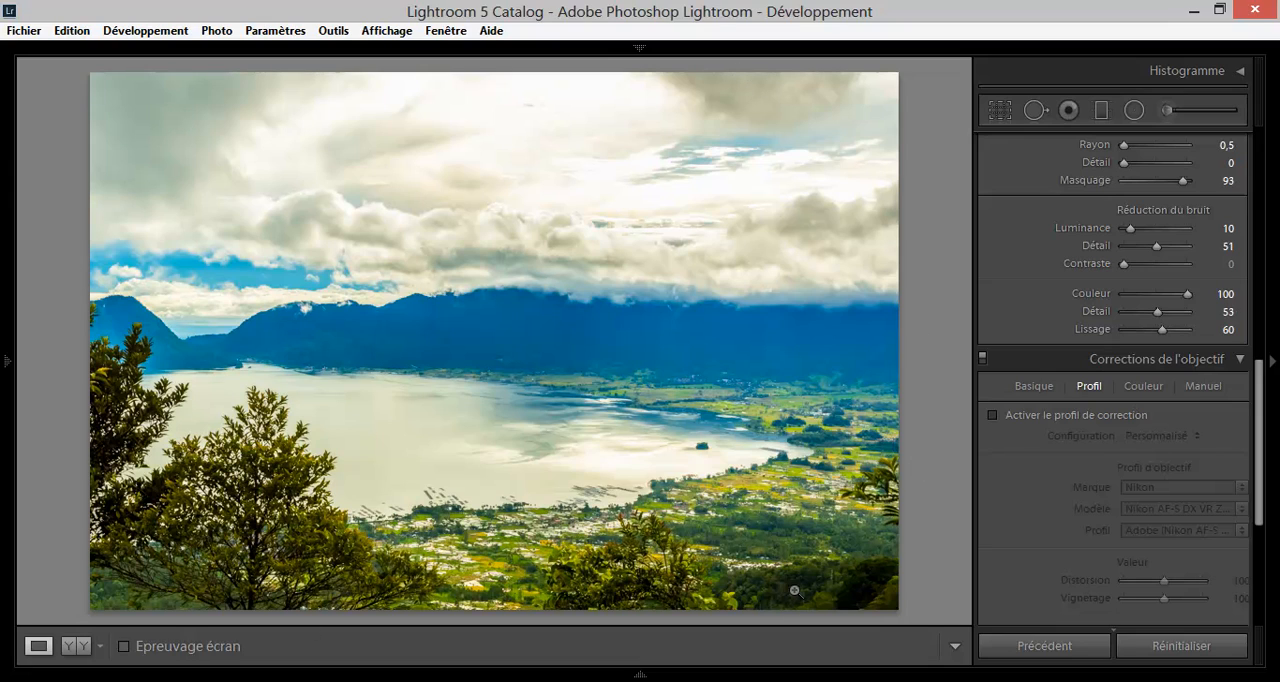
click(993, 415)
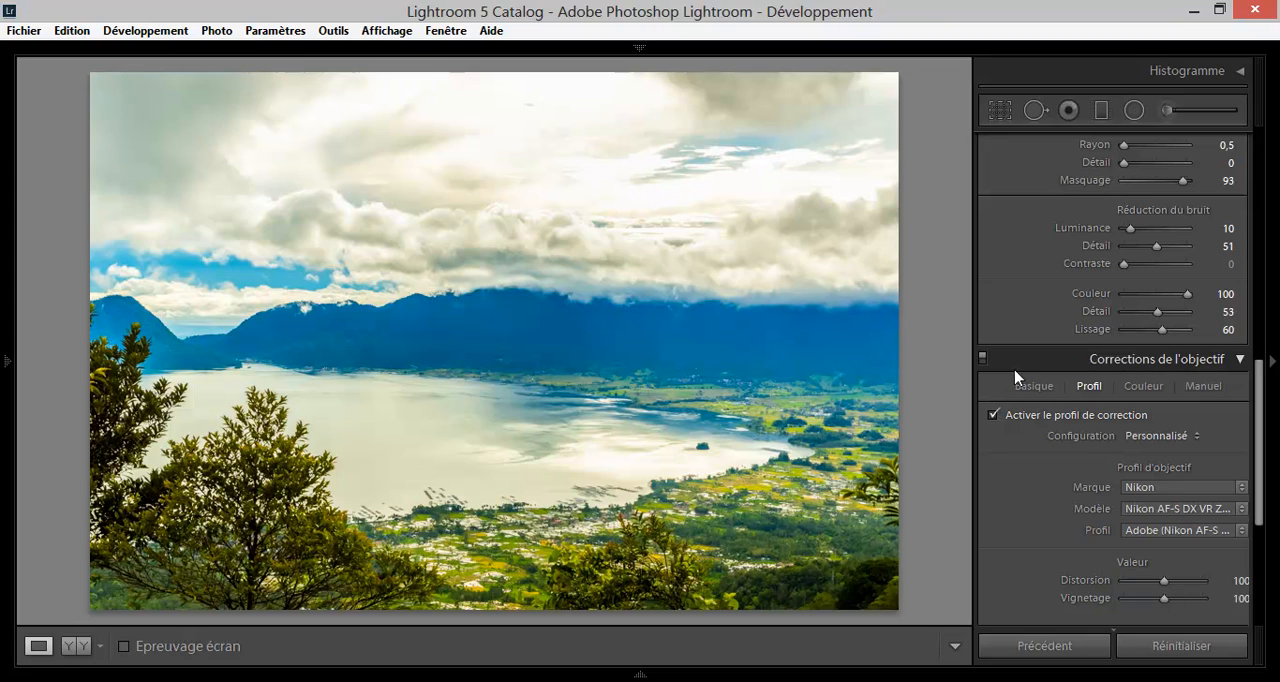
Try a post-crop vignette with Gain −100, Milieu 74, Arrondi +3 and Contour progressif 0 and 100, and reset the Gain to 0.
drag(1262, 402, 1262, 498)
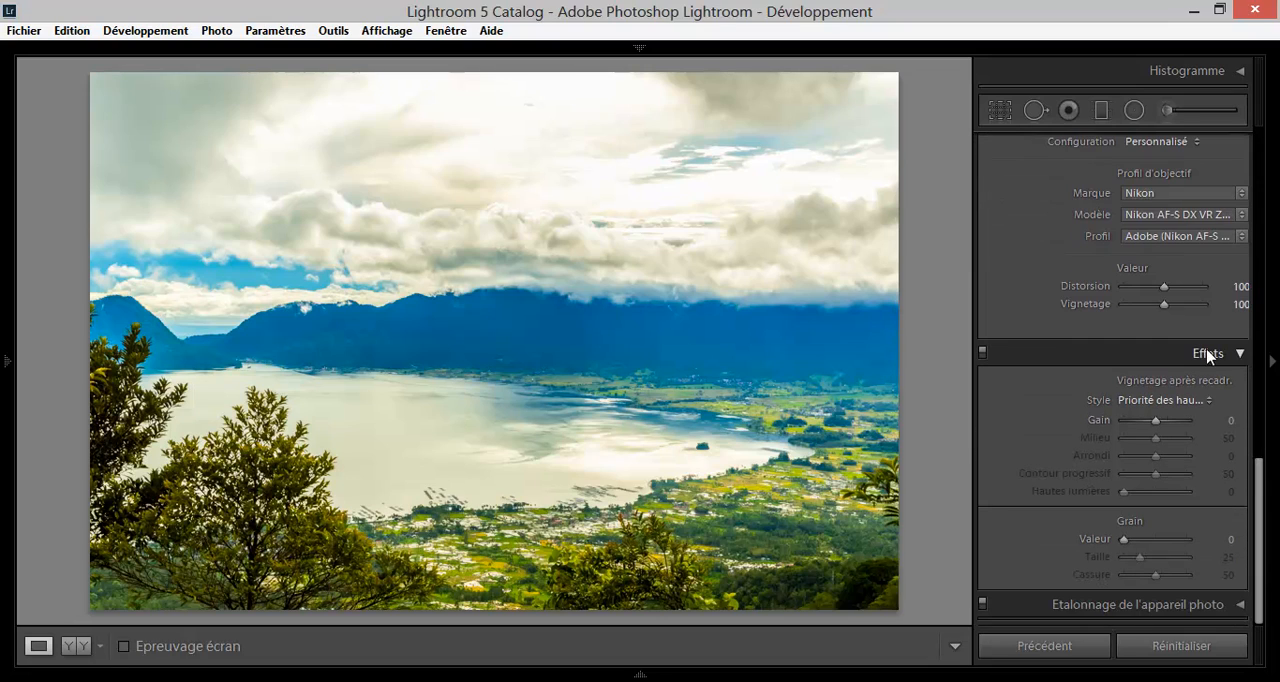
mouse_move(1156, 421)
mouse_down()
mouse_move(1103, 430)
mouse_move(1198, 422)
mouse_move(1150, 425)
mouse_up()
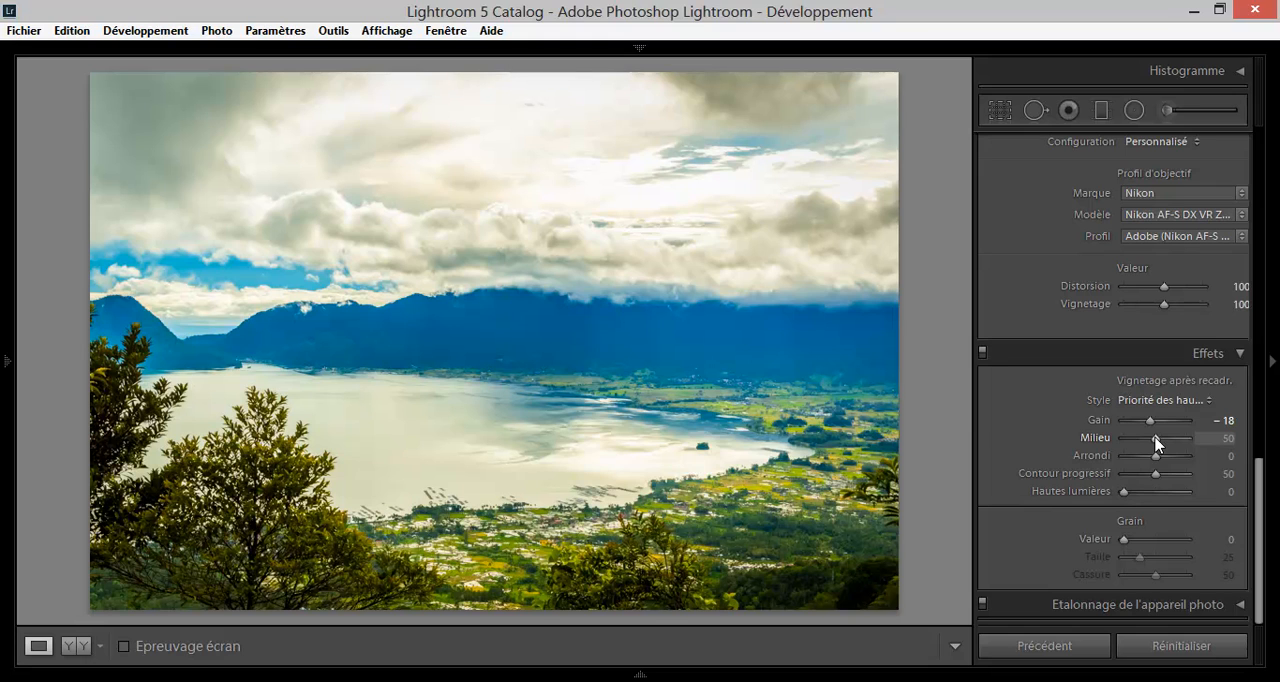
drag(1150, 420, 1092, 478)
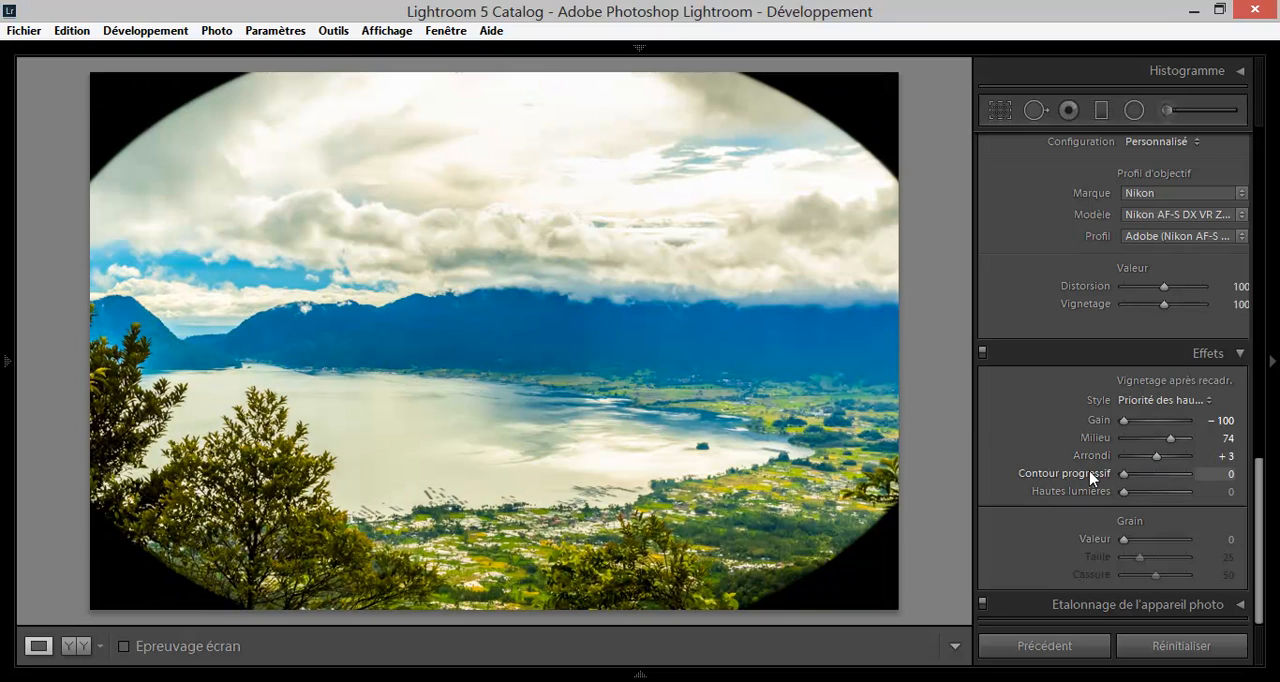
drag(1125, 475, 1198, 481)
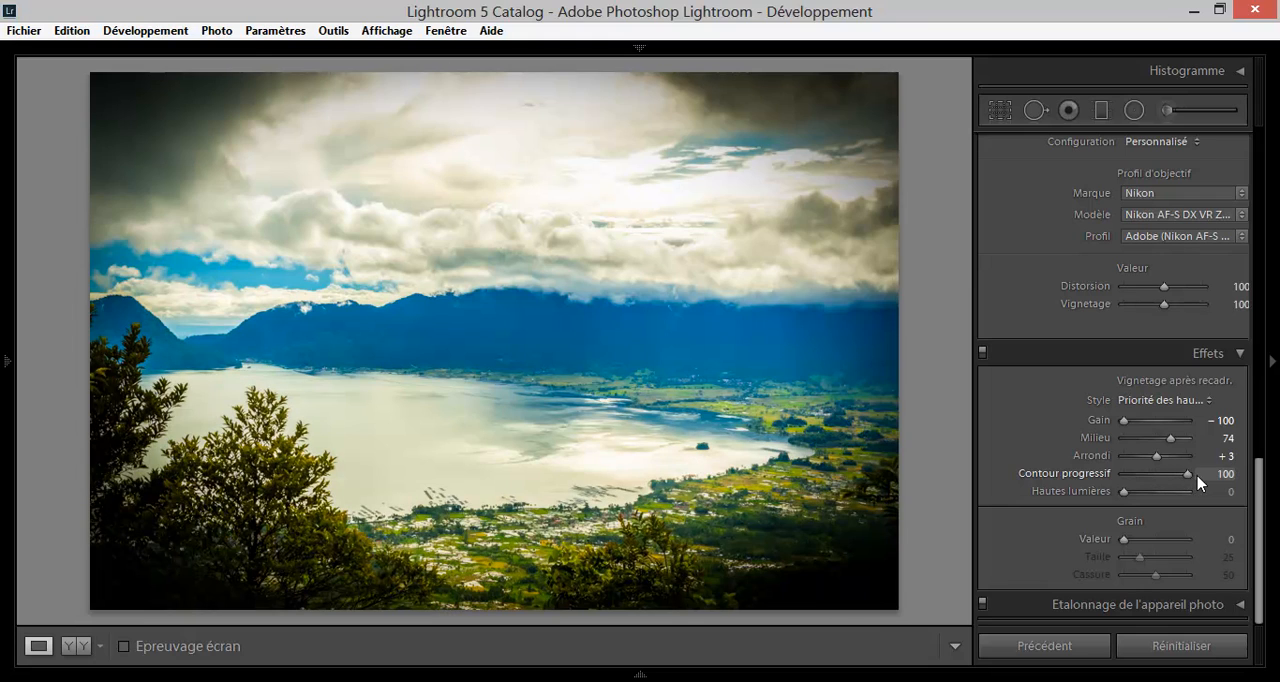
double_click(1156, 421)
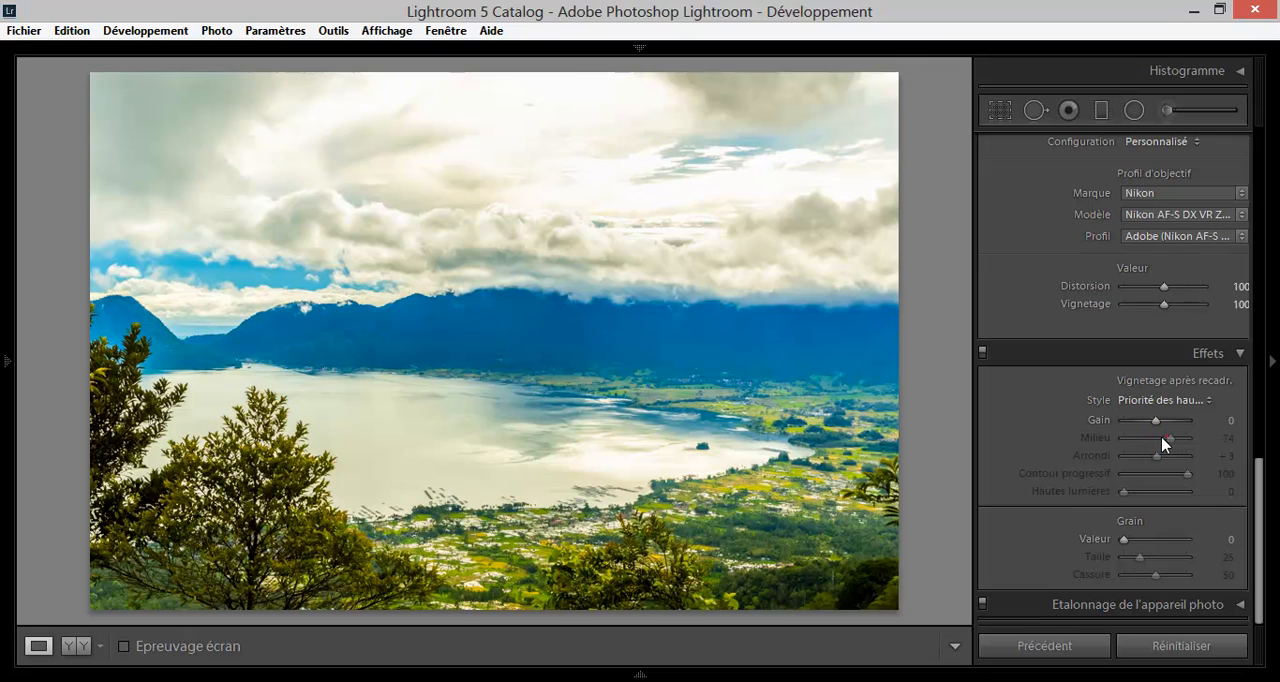
Look over the Virage partiel settings for highlights and shadows, and collapse them again.
scroll(1188, 490, up, 10)
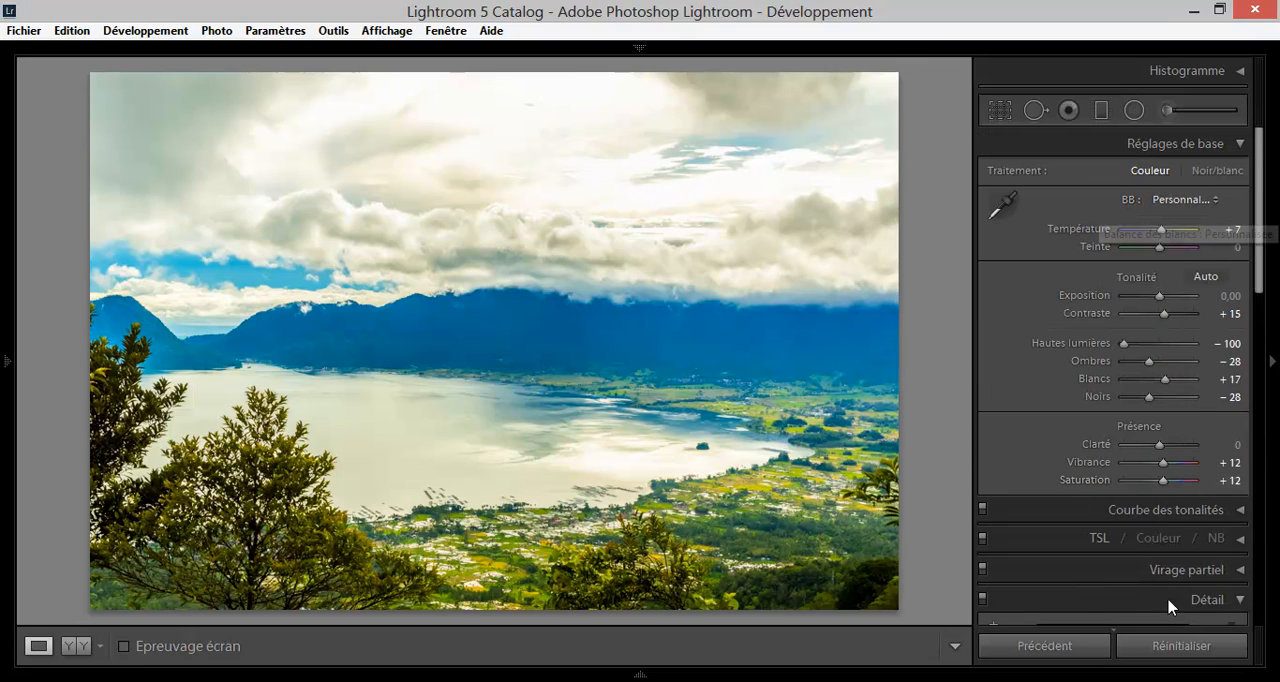
click(1240, 571)
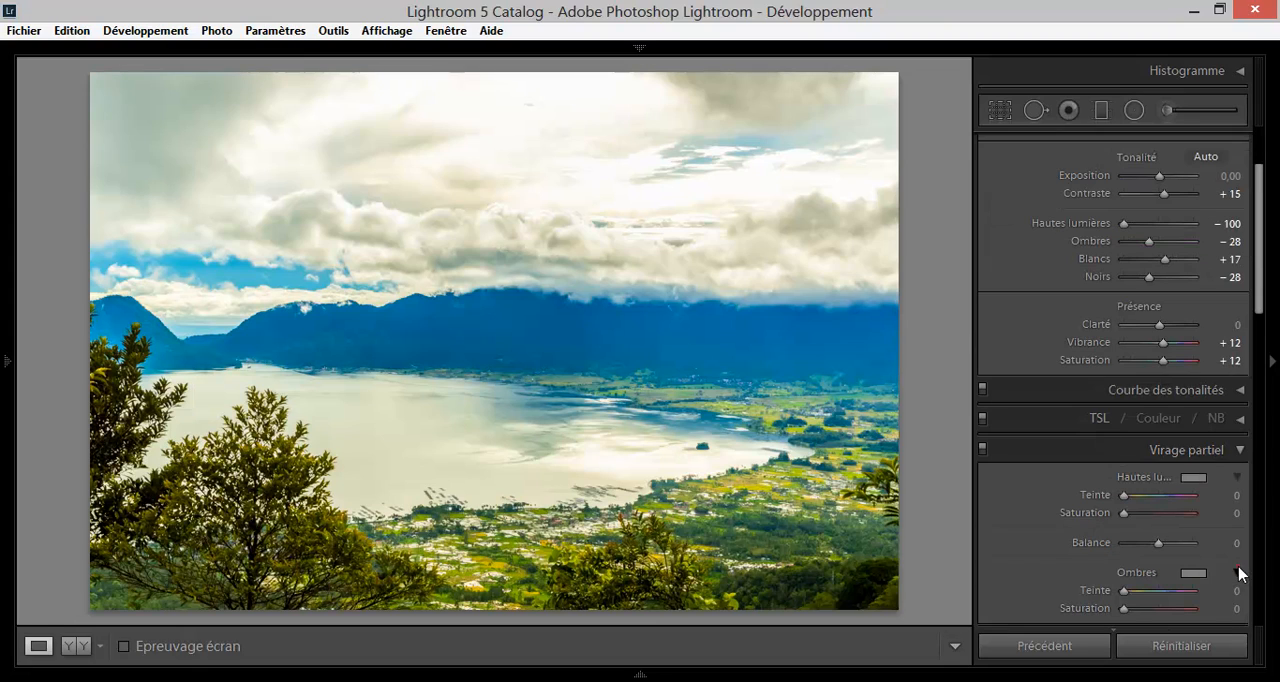
click(1240, 451)
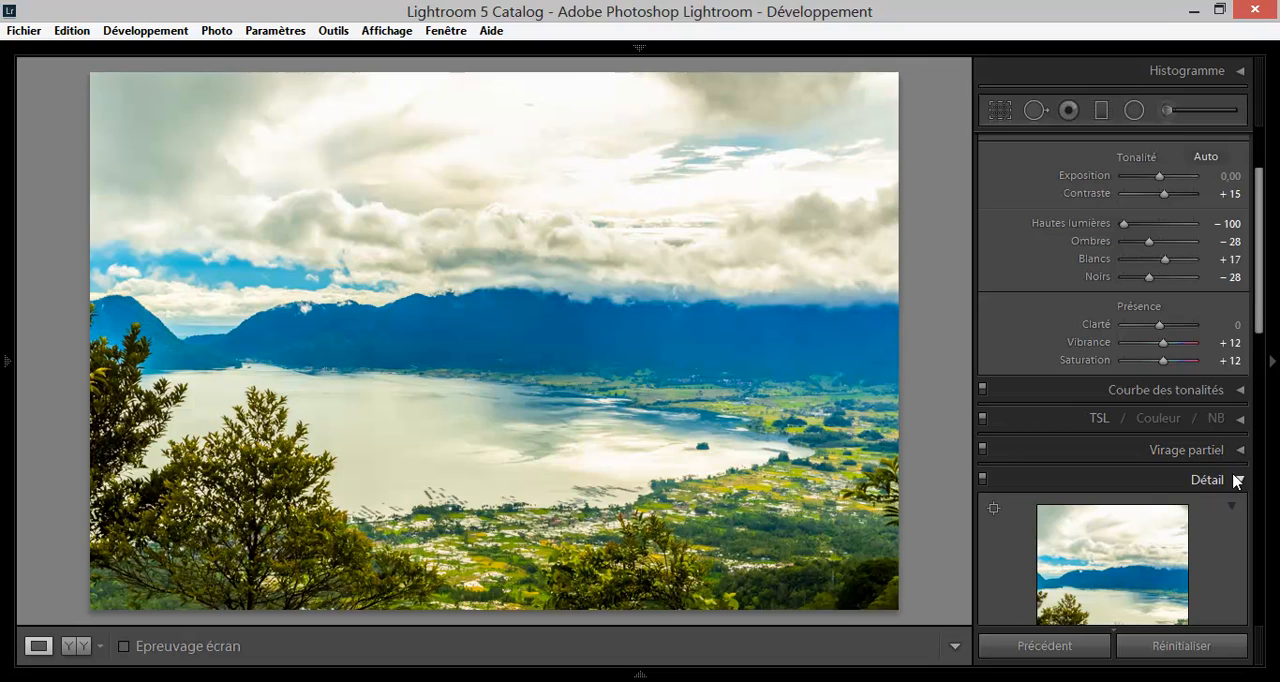
Crop the photo to a wider custom format, trimming a strip of sky above and a strip of foreground trees below.
drag(1257, 328, 1258, 272)
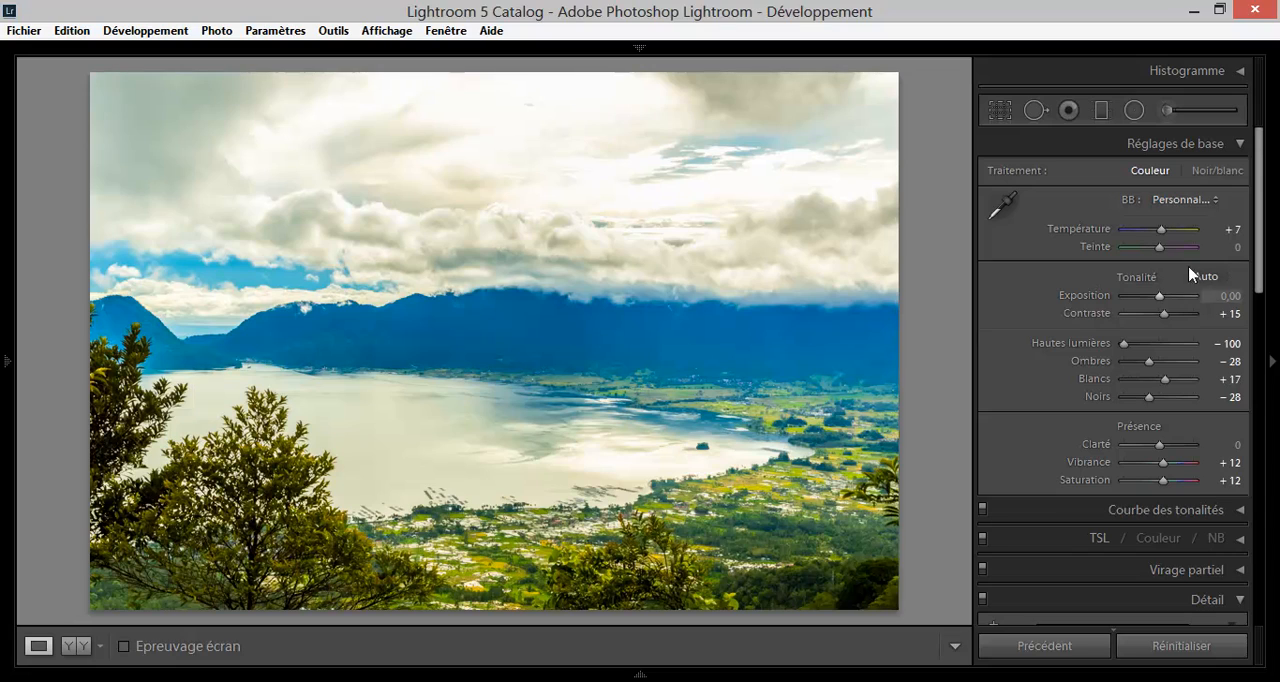
click(999, 110)
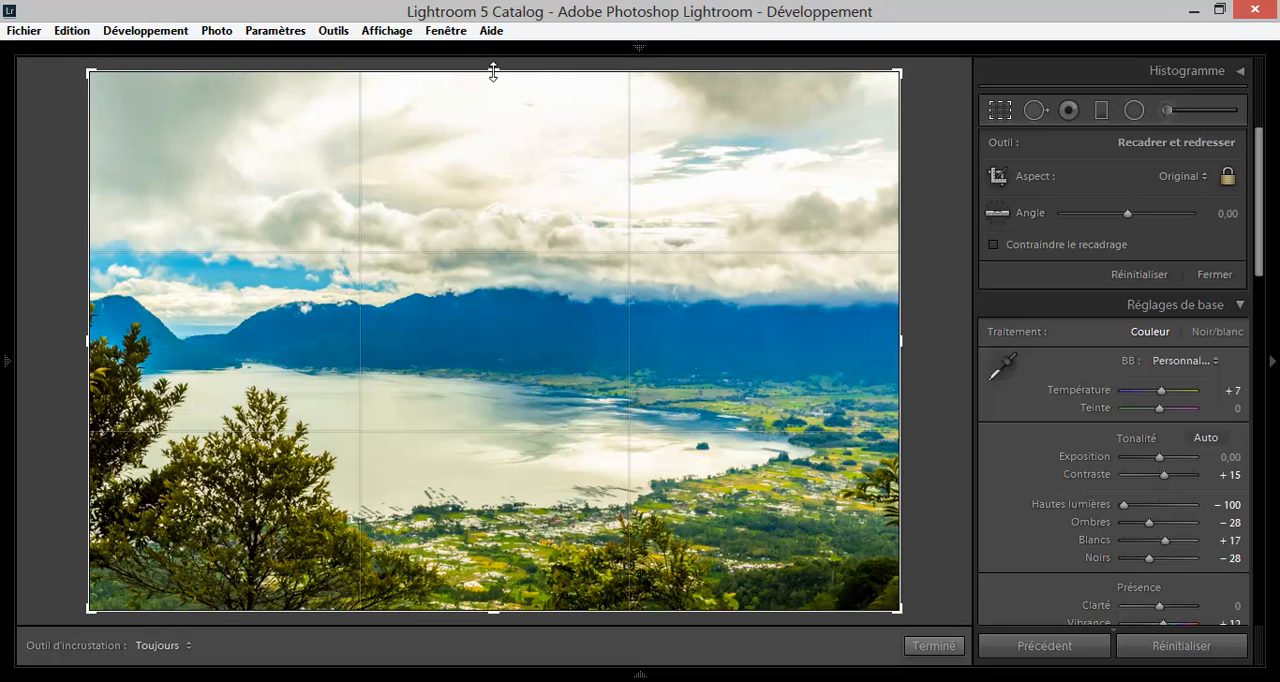
mouse_move(493, 72)
mouse_down()
mouse_move(480, 191)
mouse_move(508, 57)
mouse_up()
drag(897, 72, 951, 100)
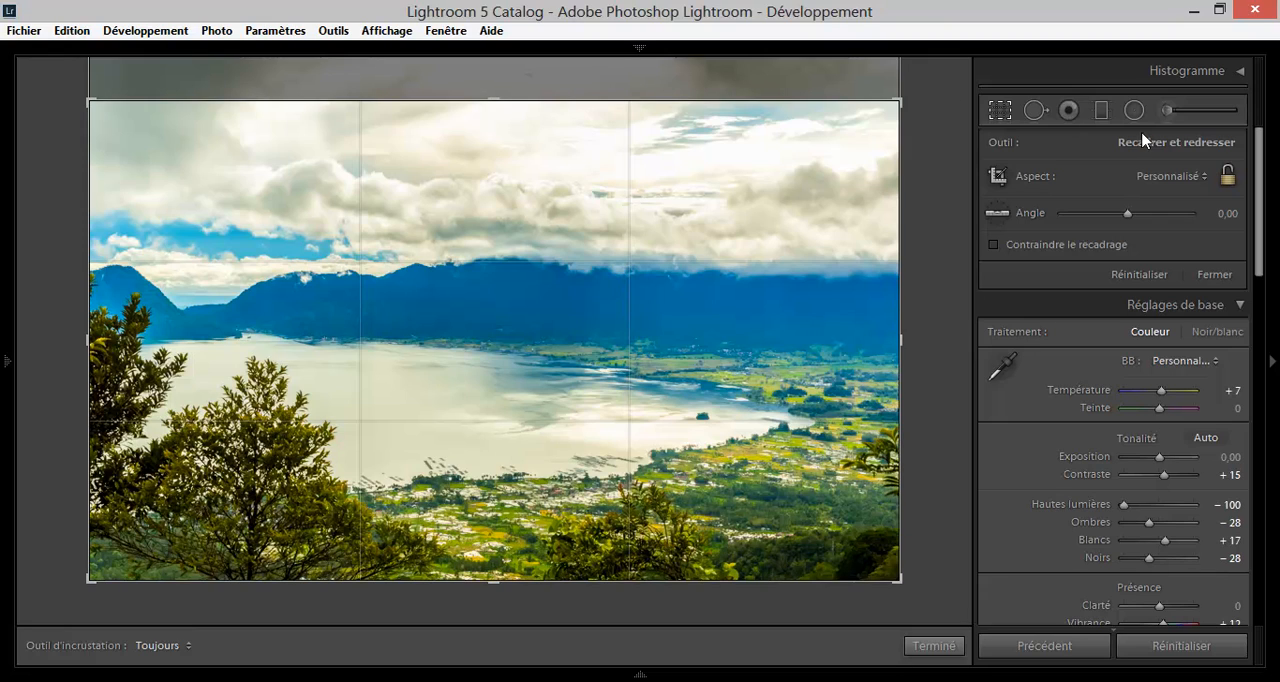
click(1228, 176)
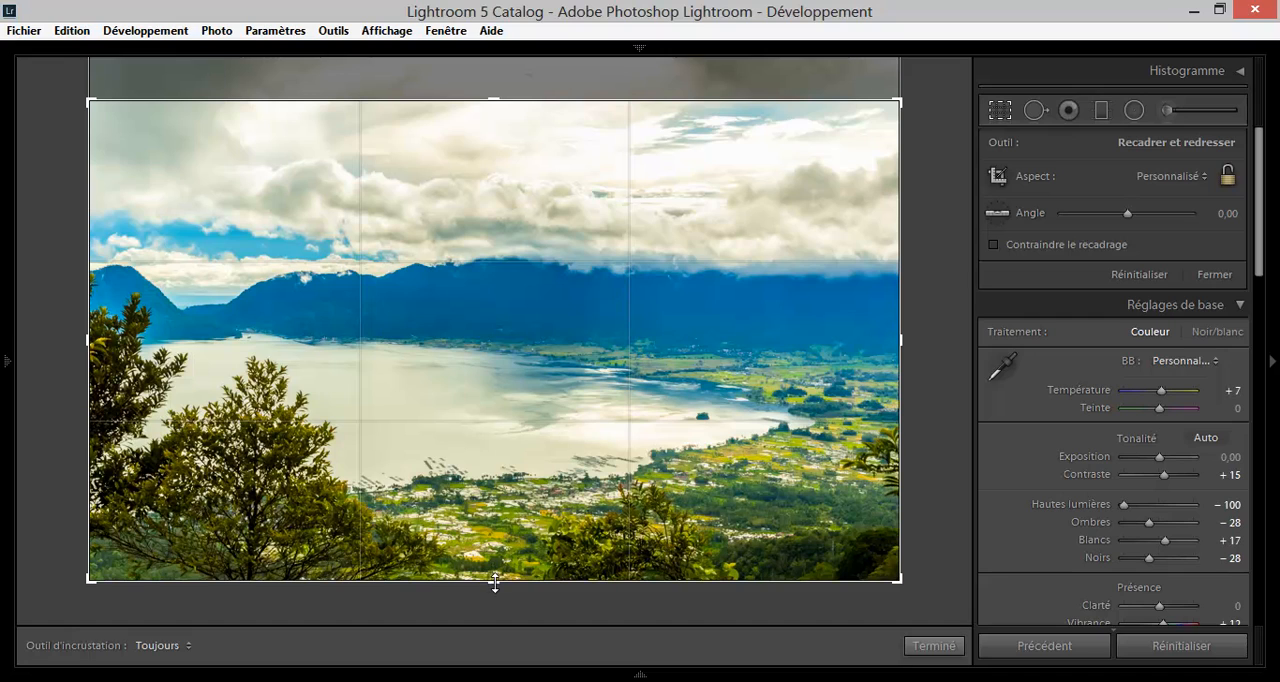
drag(494, 581, 494, 565)
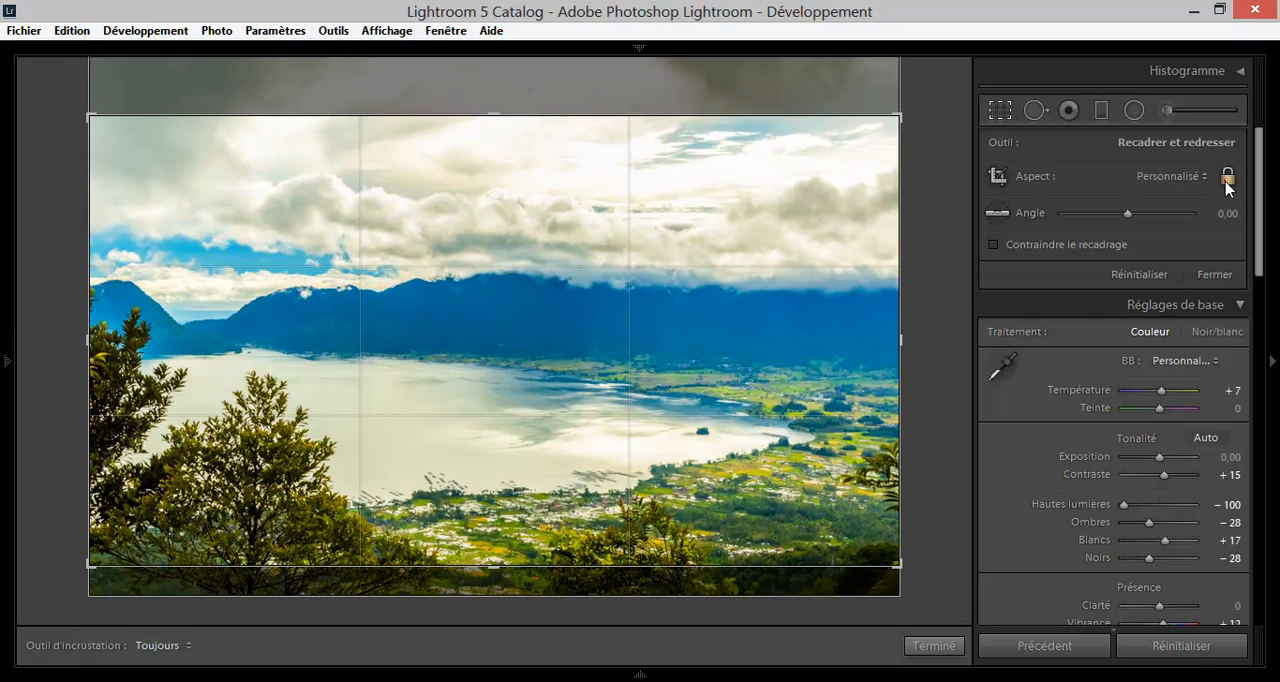
Straighten the crop along the lake's far shoreline to an angle of 0,27.
click(990, 214)
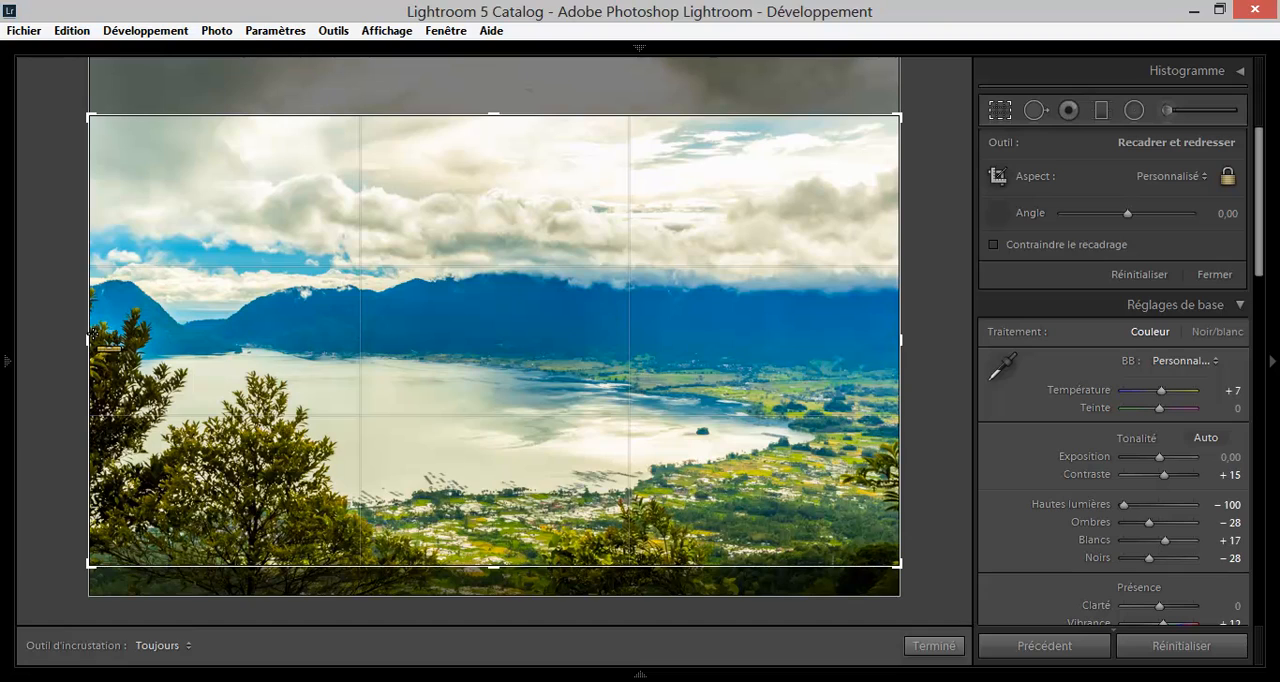
drag(93, 334, 896, 330)
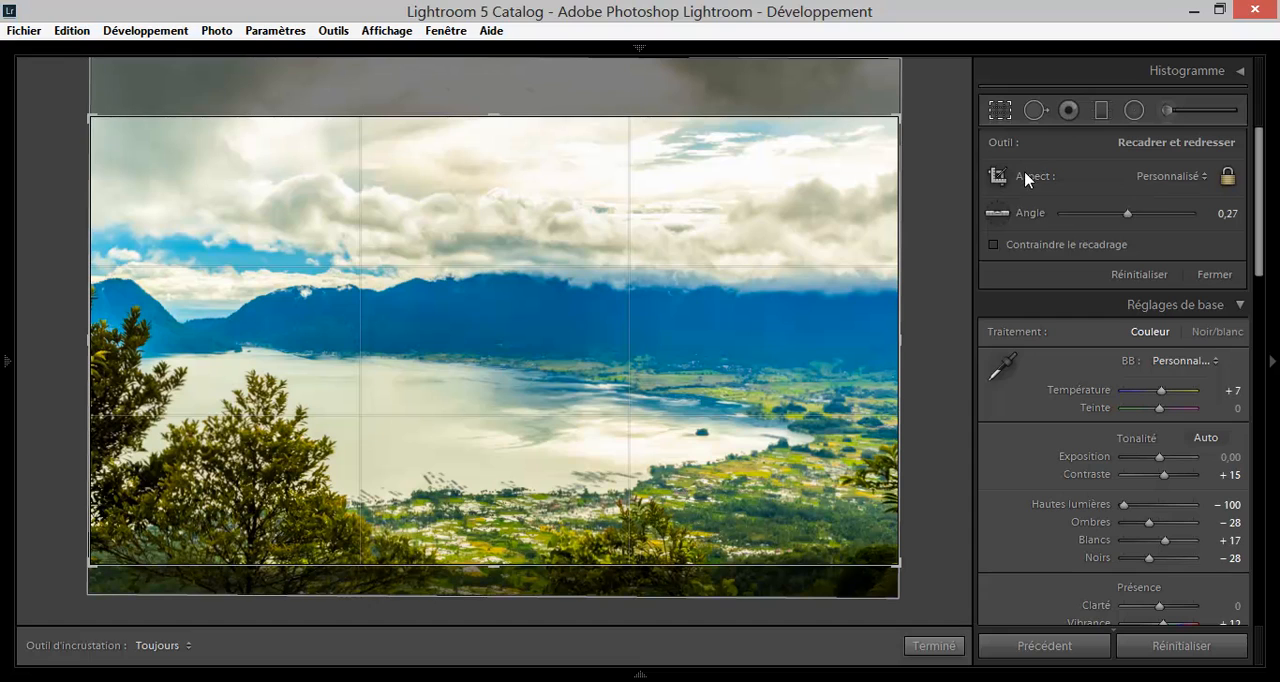
Try to remove the small island on the lake with a size 75 Corriger healing spot, and undo it.
click(1035, 110)
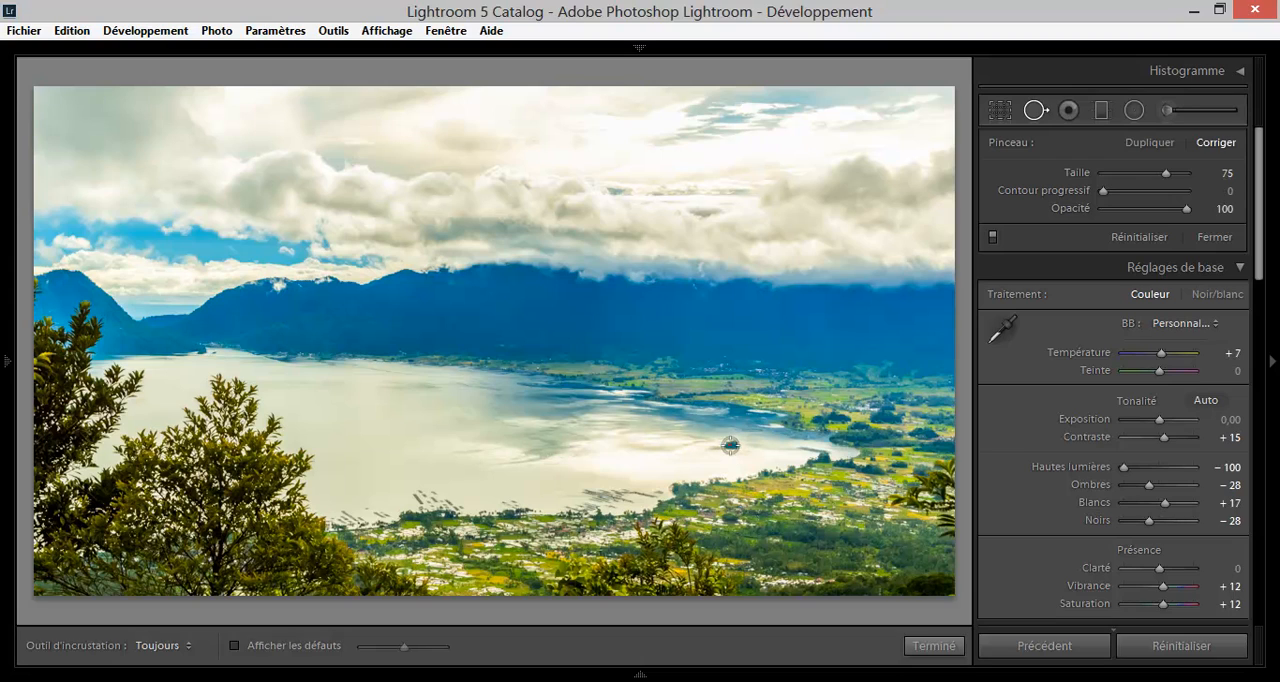
click(730, 446)
click(656, 448)
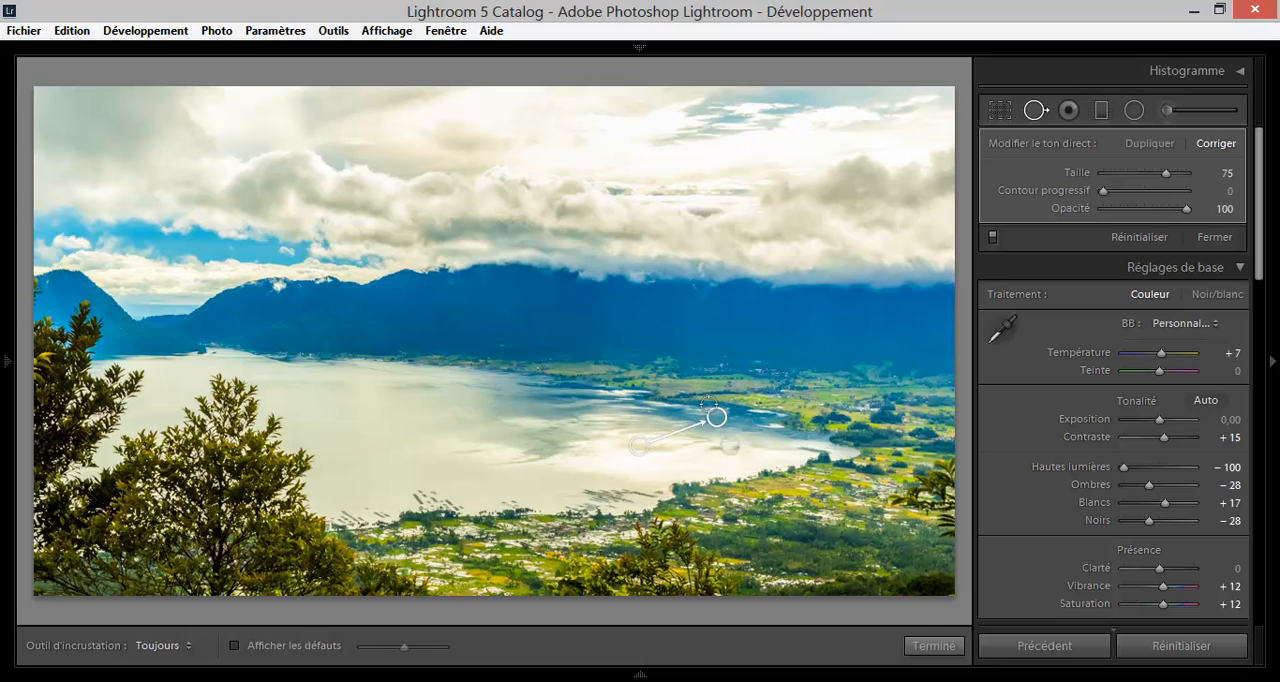
key(ctrl+z)
Try to heal the island in close-up with several overlapping size 75 spots, and close the spot removal tool.
key(alt)
click(722, 429)
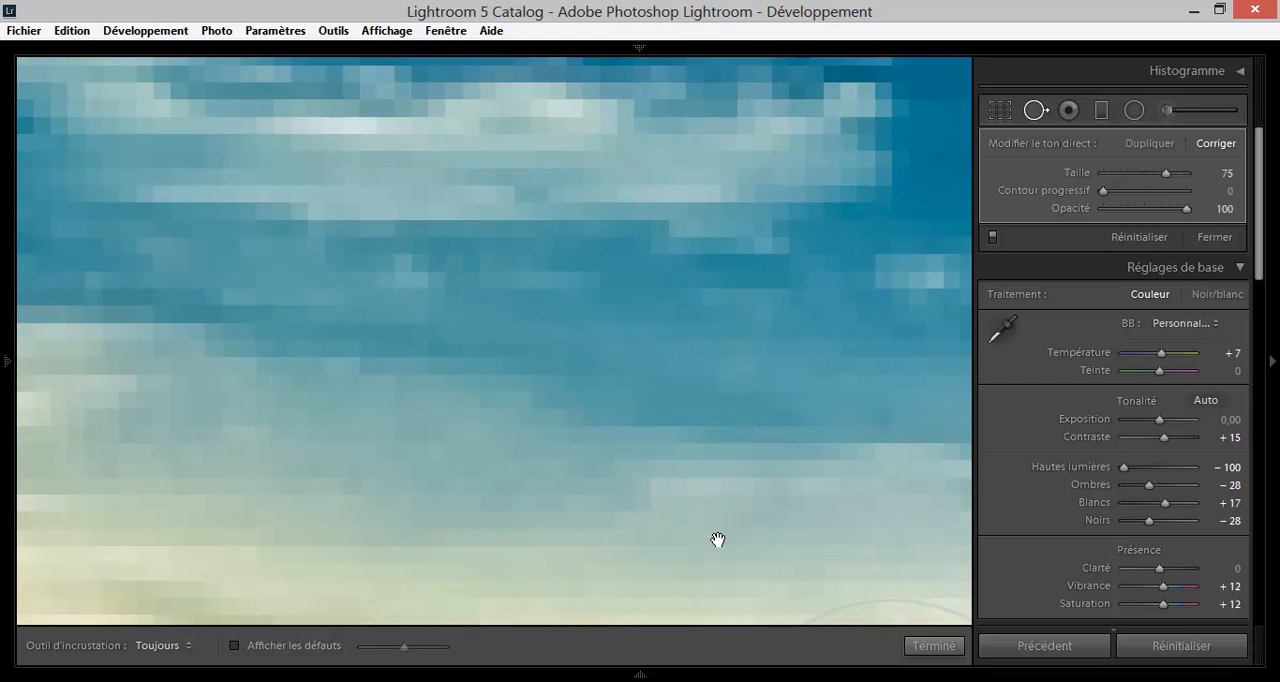
drag(717, 540, 653, 219)
drag(754, 429, 623, 196)
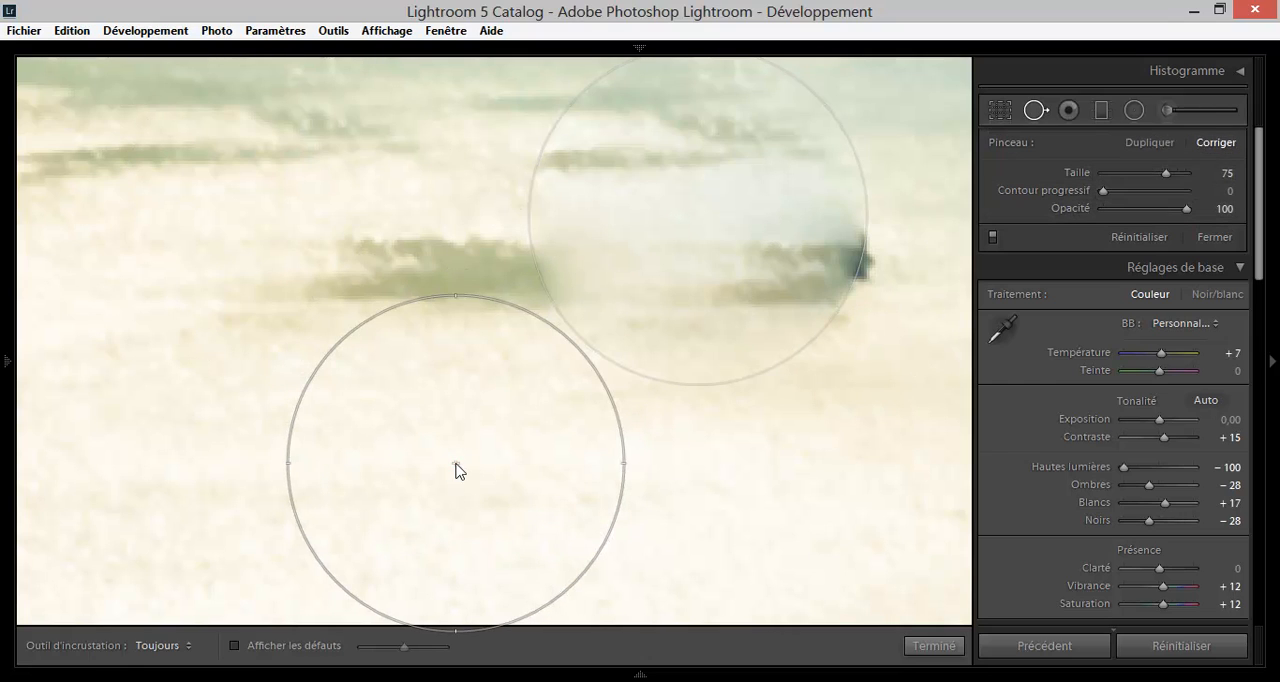
click(870, 274)
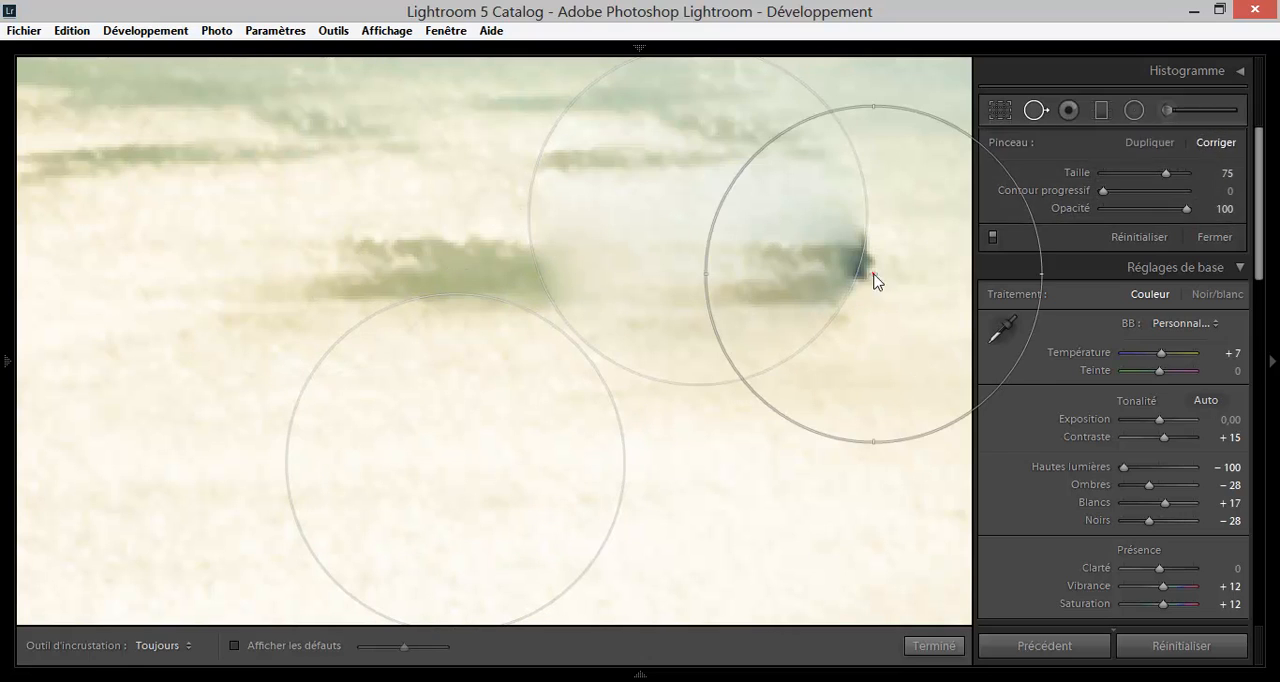
mouse_move(826, 450)
mouse_down()
mouse_move(417, 260)
mouse_move(247, 218)
mouse_up()
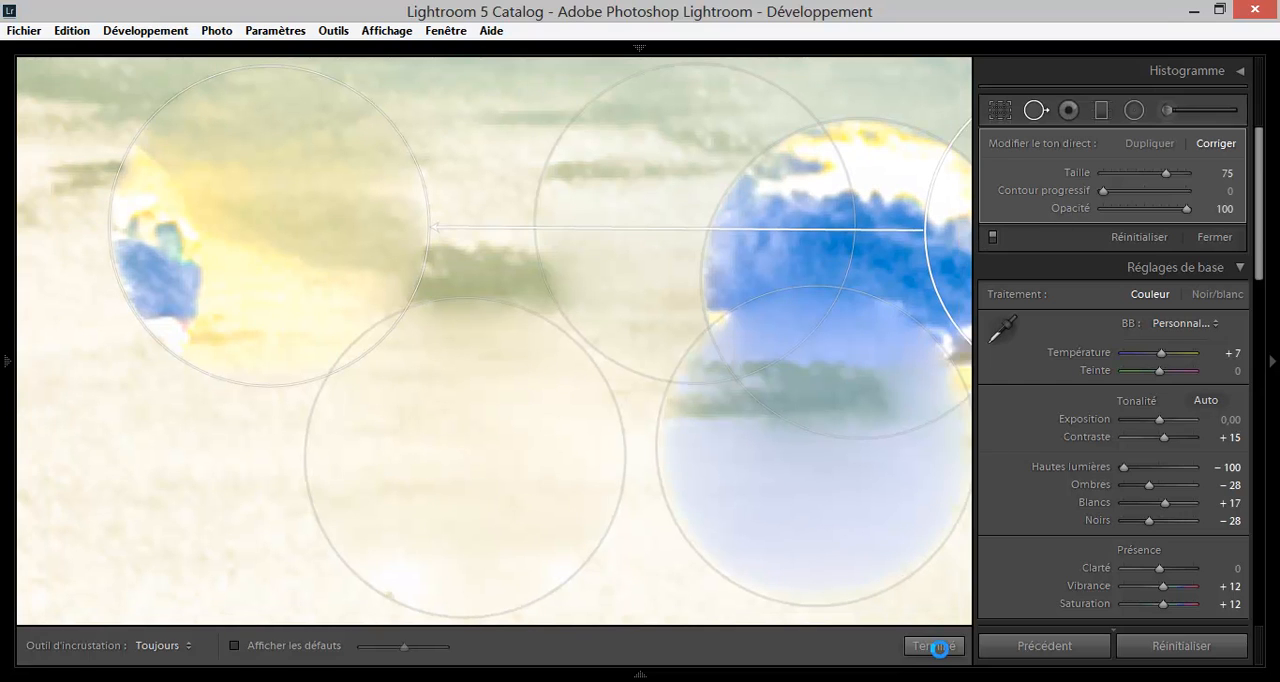
click(939, 648)
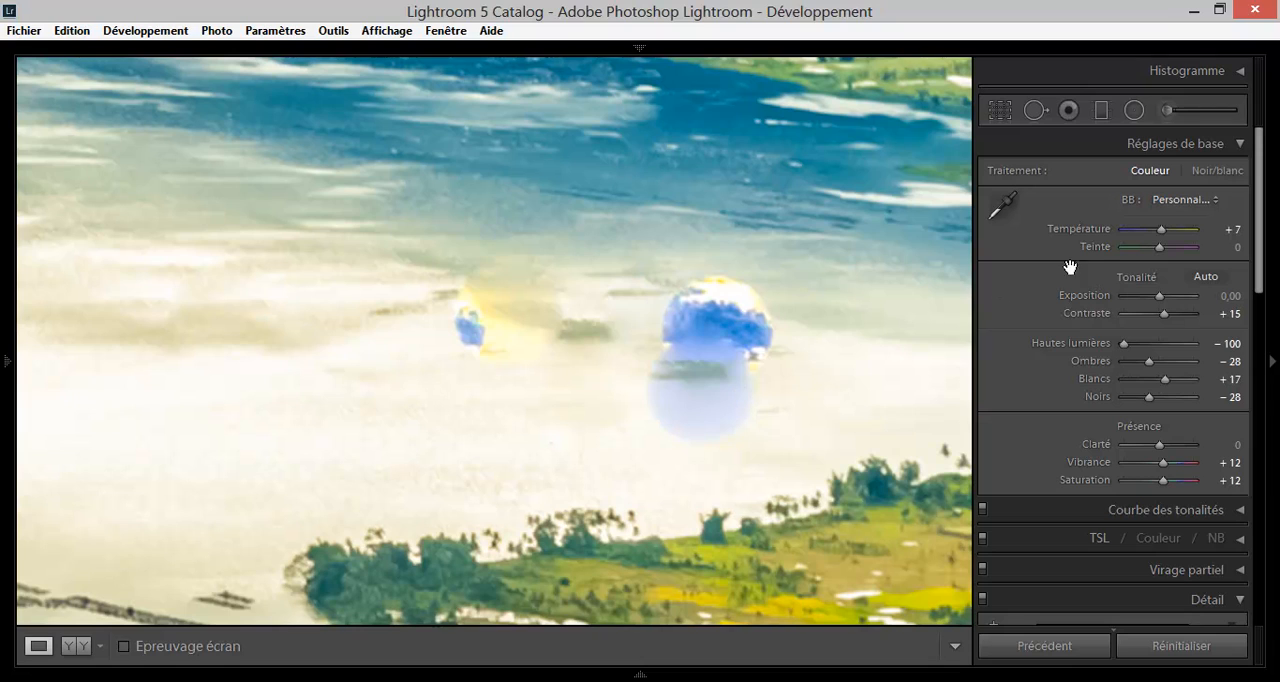
Try a different healing spot placement over the island, and check the red-eye correction tool without applying it.
click(1037, 110)
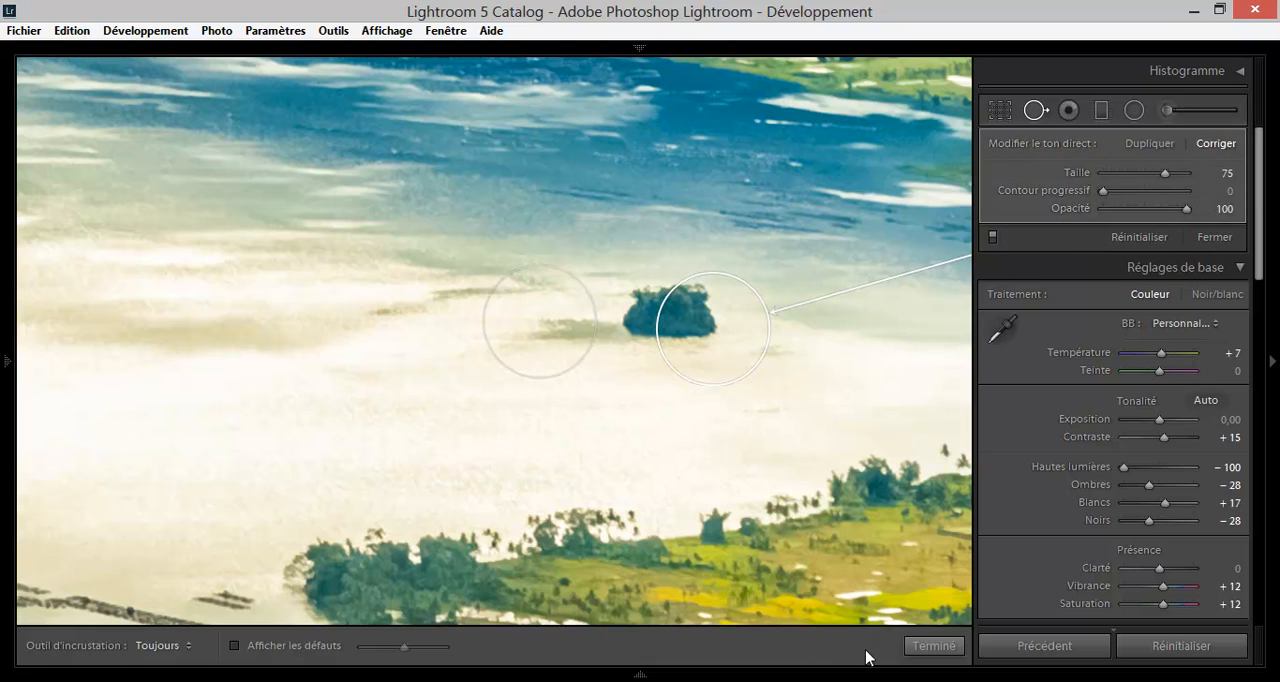
click(924, 646)
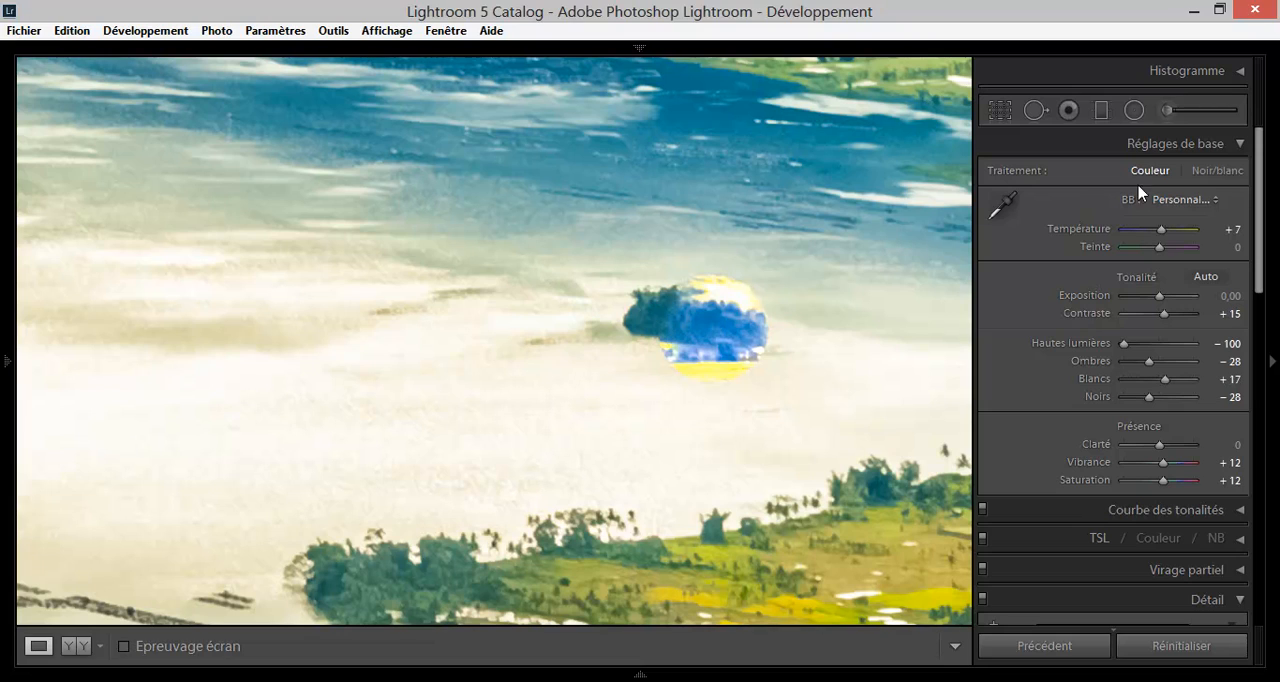
click(1069, 110)
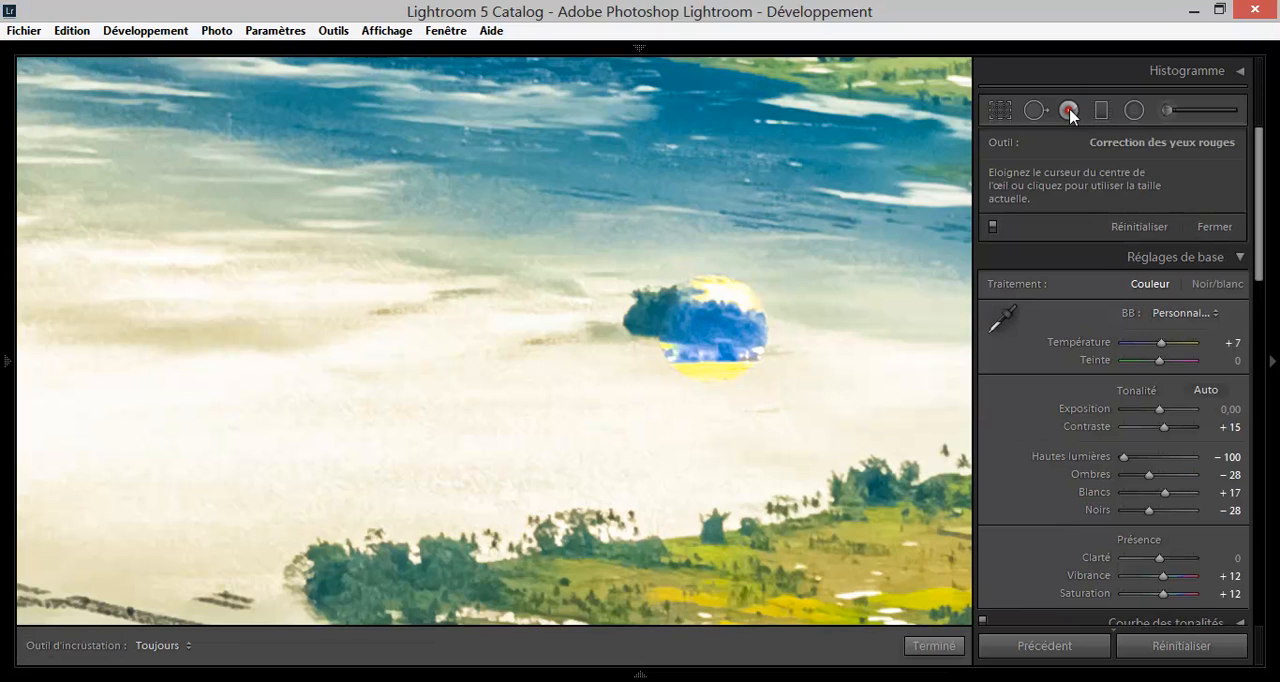
click(1069, 110)
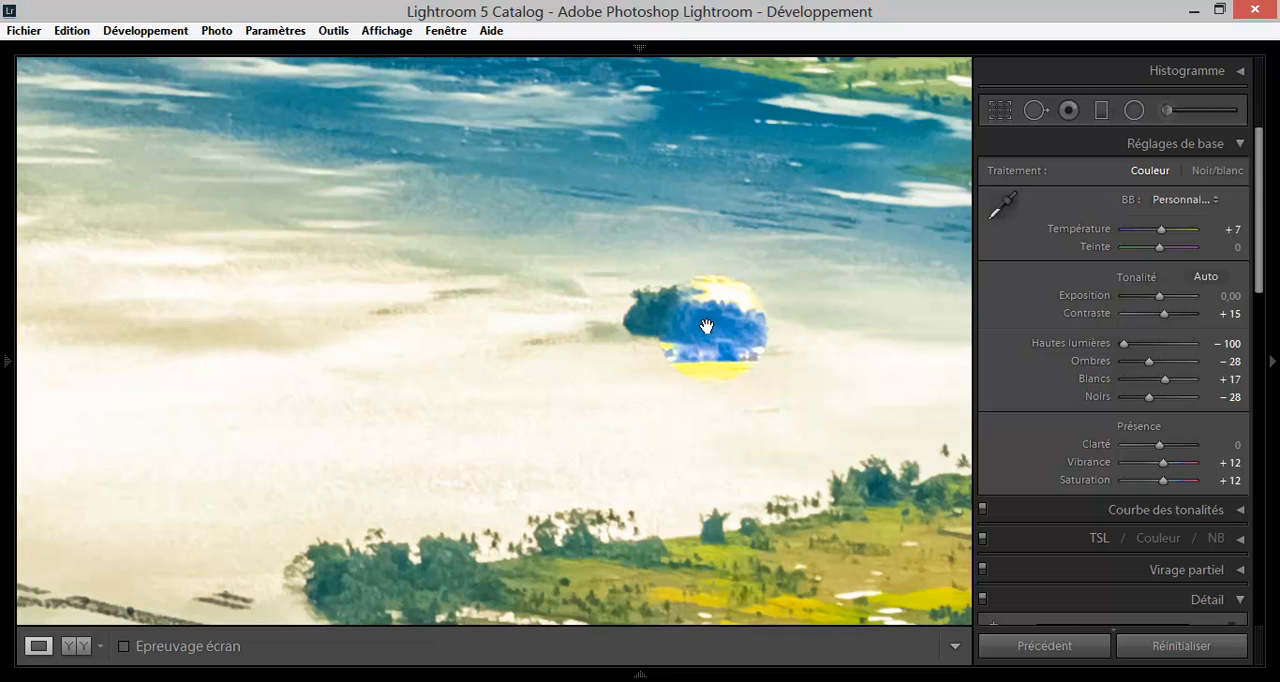
click(751, 247)
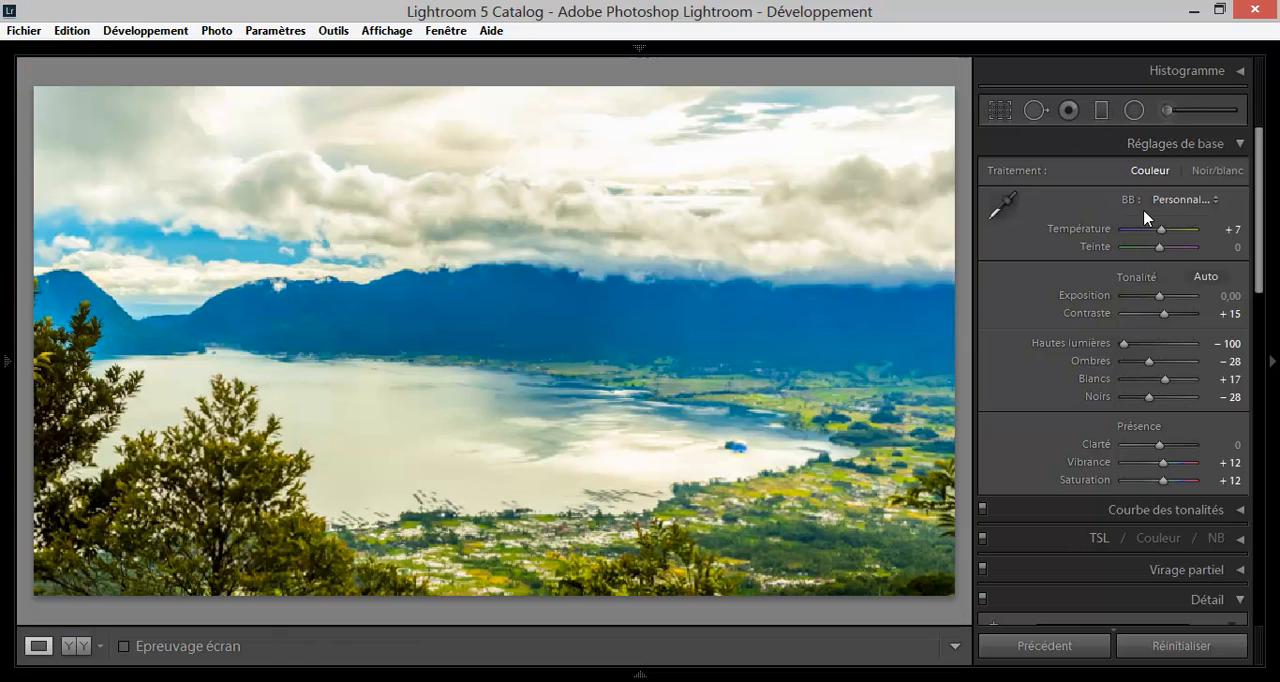
Try one more healing spot of size 76 beside the island, and undo all the spot removals and the straightening.
click(1034, 112)
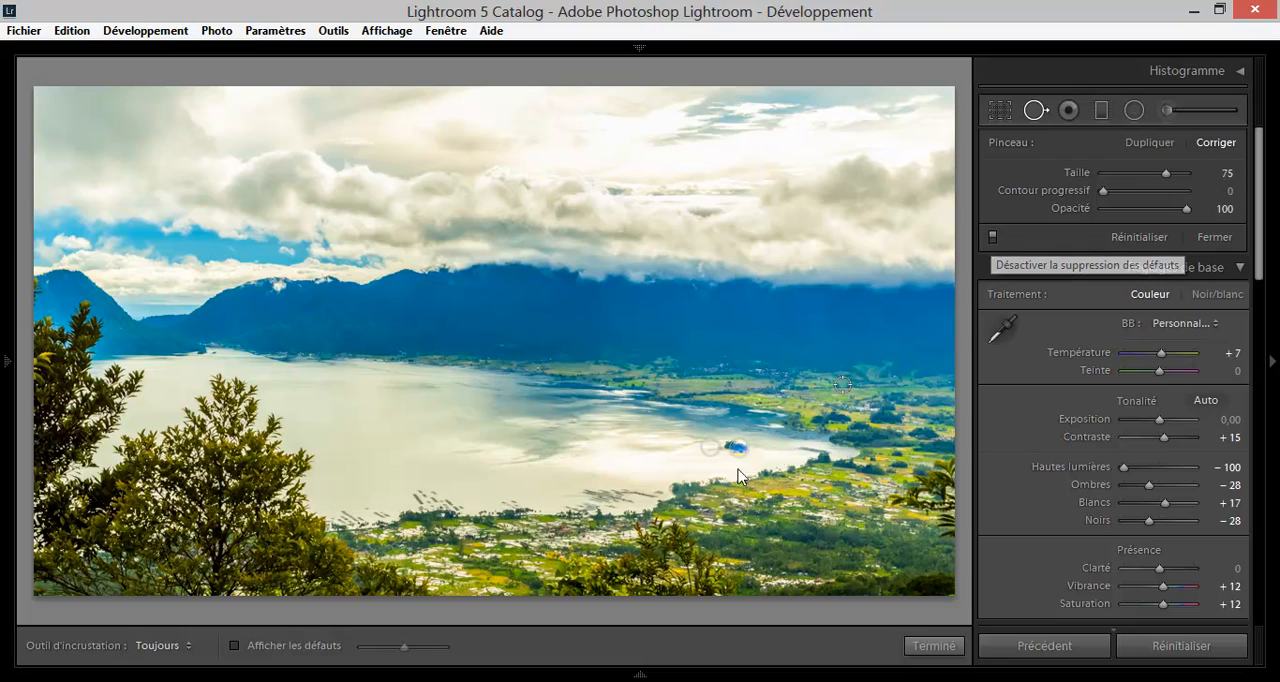
mouse_move(724, 447)
mouse_down()
mouse_move(783, 443)
mouse_move(715, 458)
mouse_up()
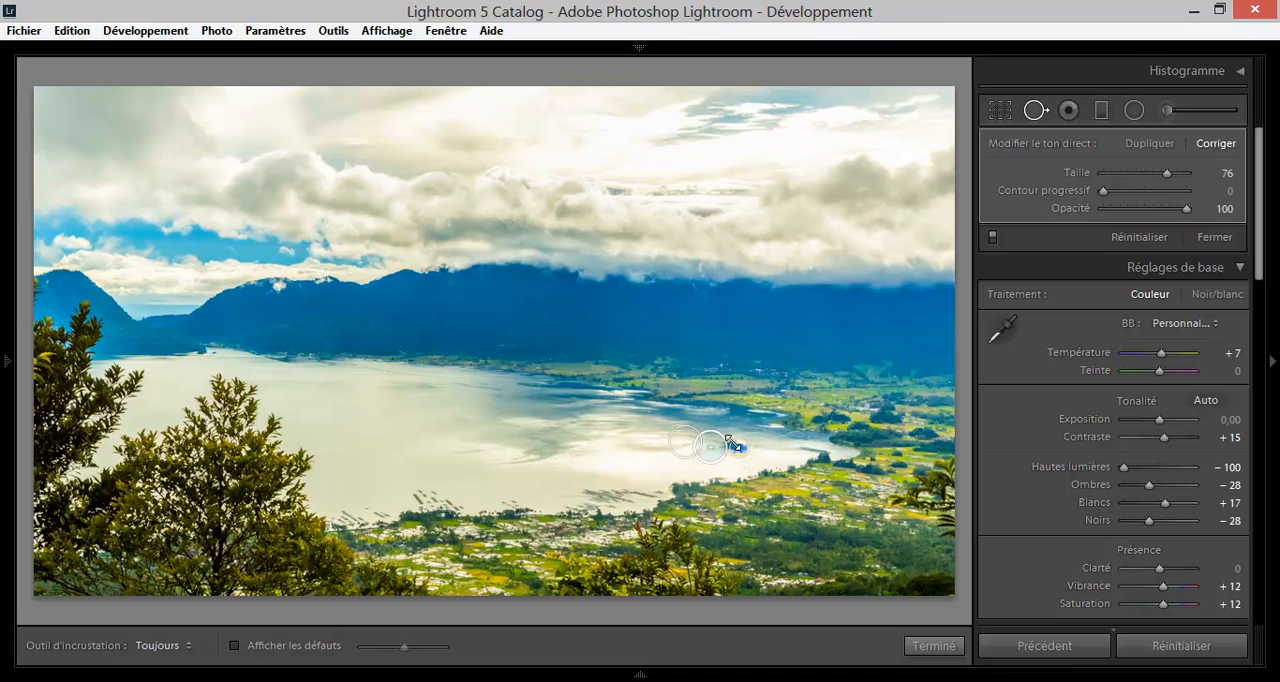
key(alt)
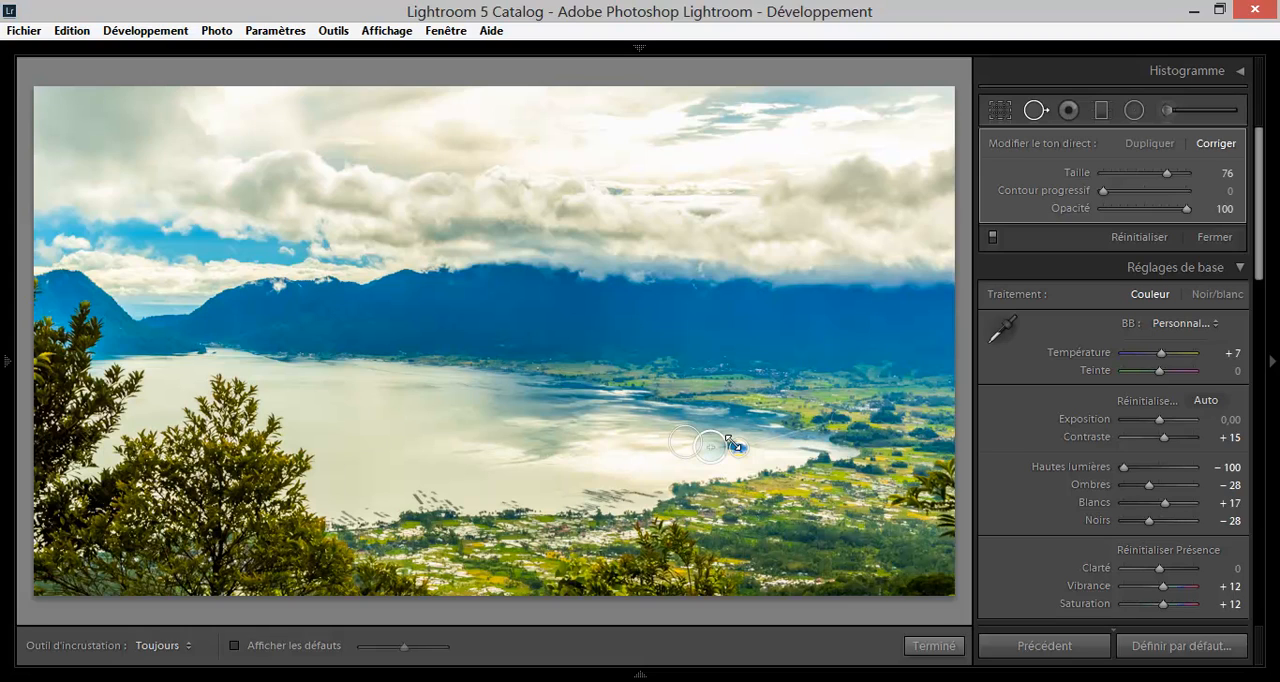
key(ctrl+z)
key(ctrl+z)
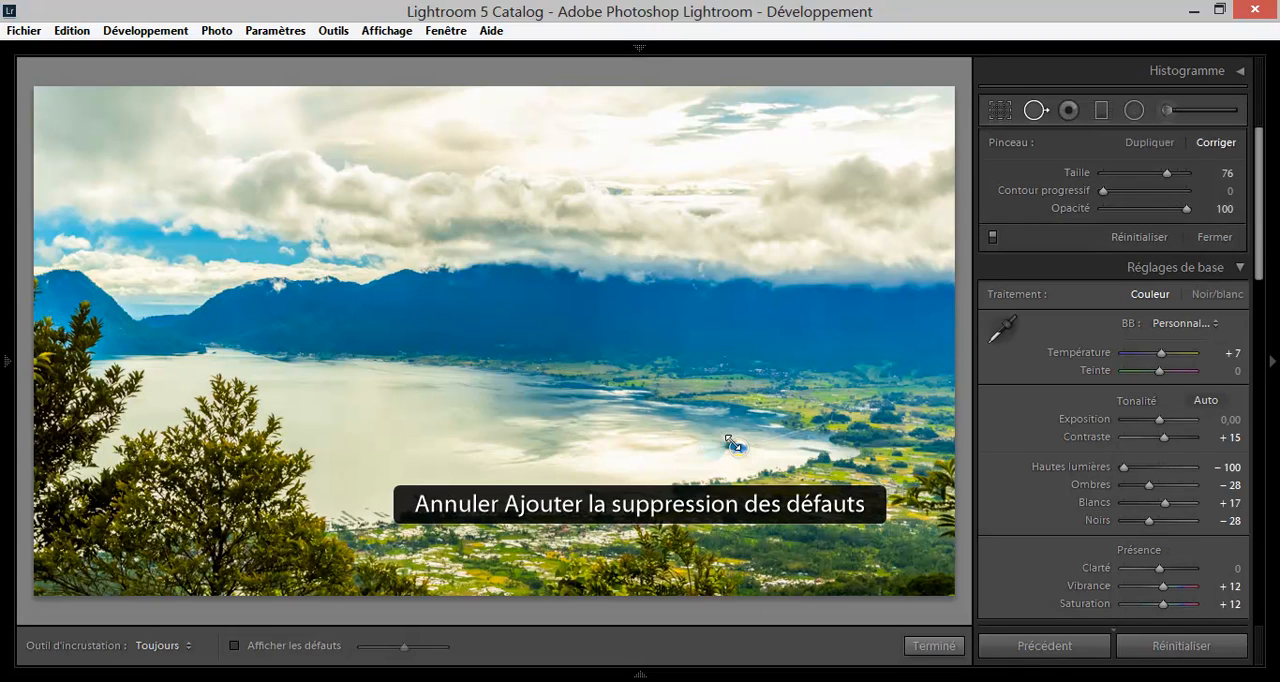
key(ctrl+z)
key(ctrl+z)
key(ctrl+z)
key(ctrl+z)
key(ctrl+z)
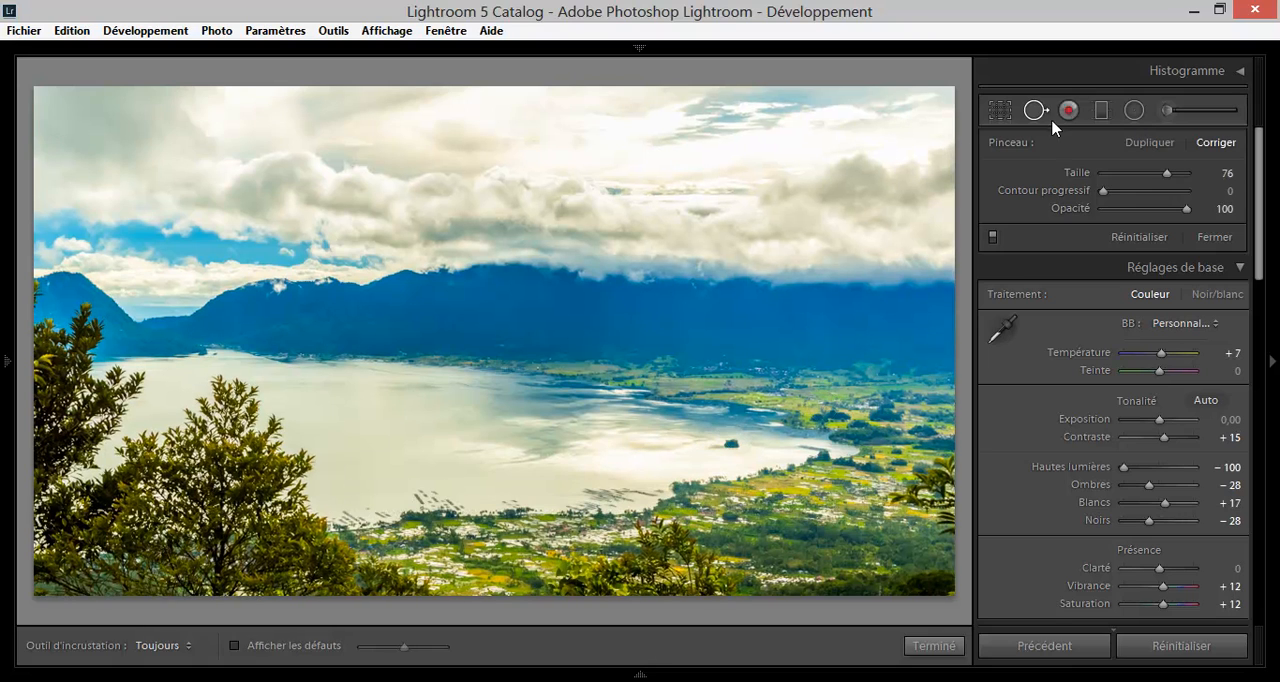
Straighten the cropped photo along the lake's shoreline to an angle of −0,33 and apply the crop.
click(993, 107)
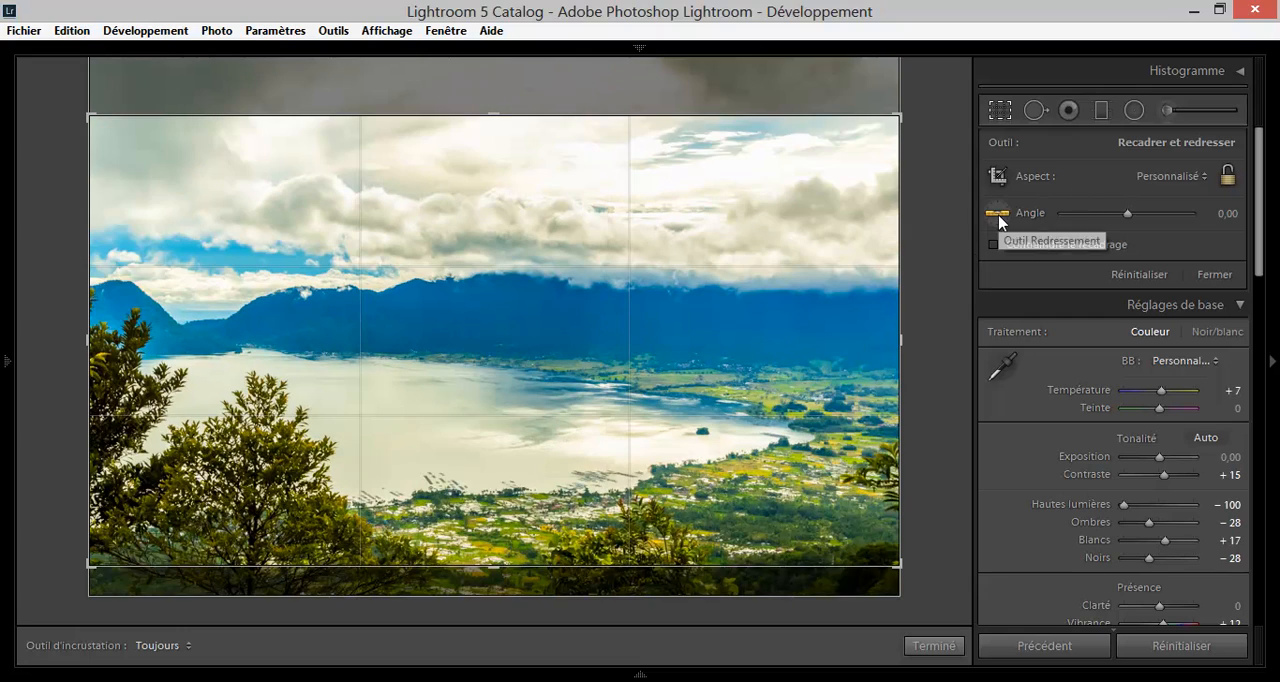
click(997, 212)
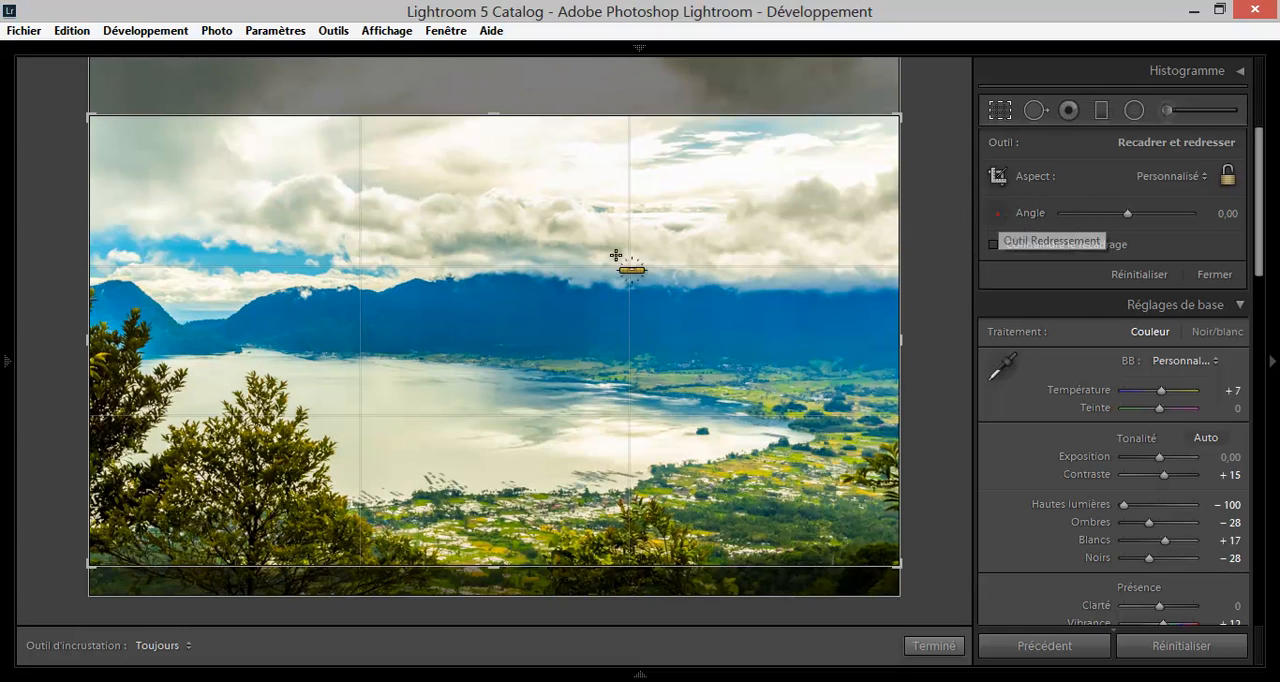
drag(96, 338, 899, 341)
click(955, 642)
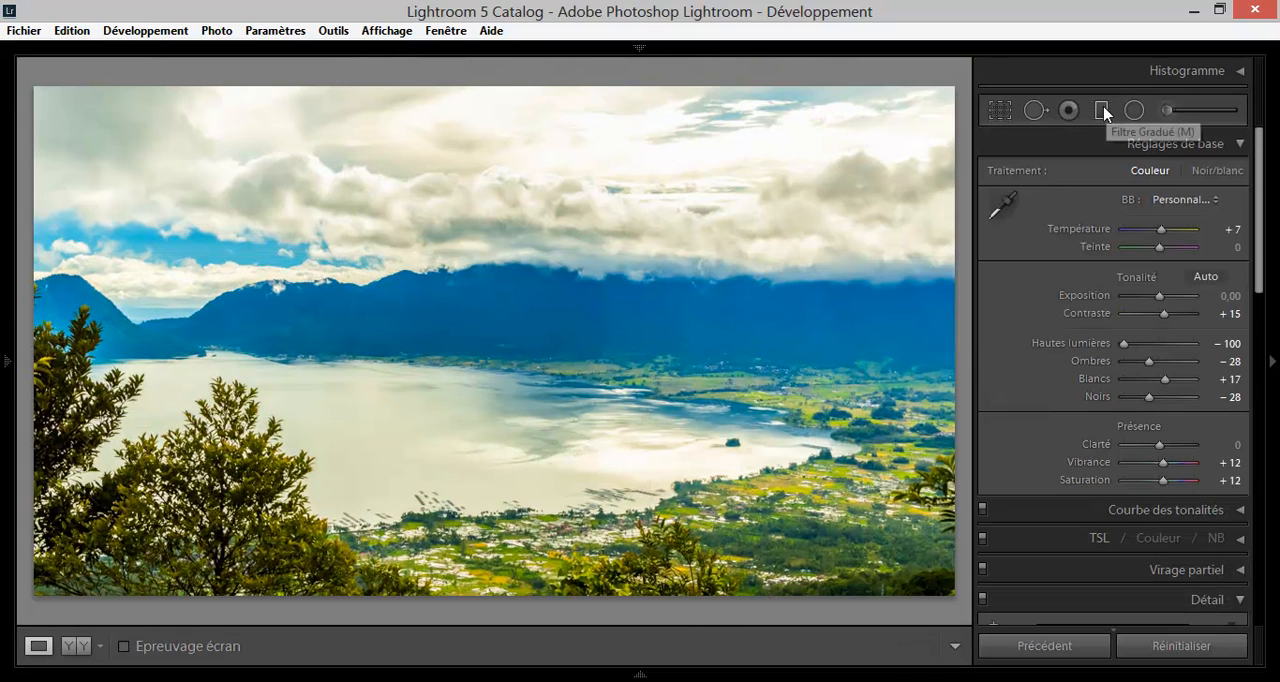
Add a graduated filter from the top of the sky to the mountains with Exposition −2,62.
click(1101, 110)
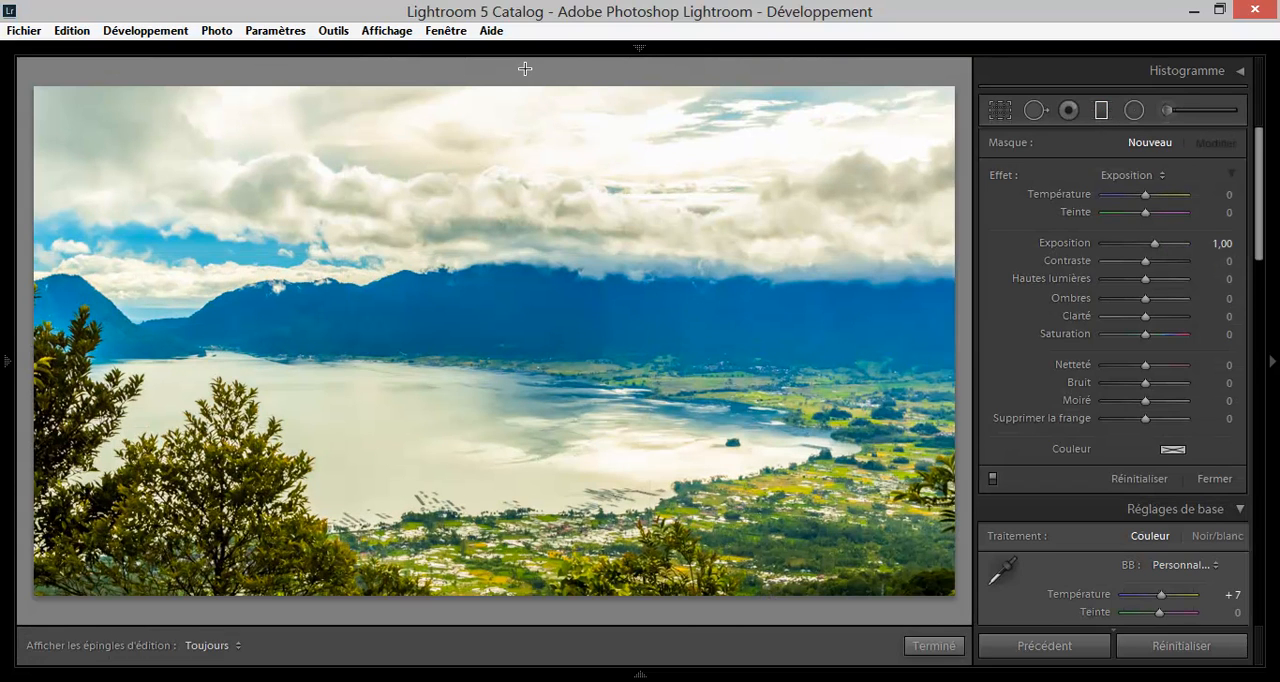
drag(521, 101, 527, 320)
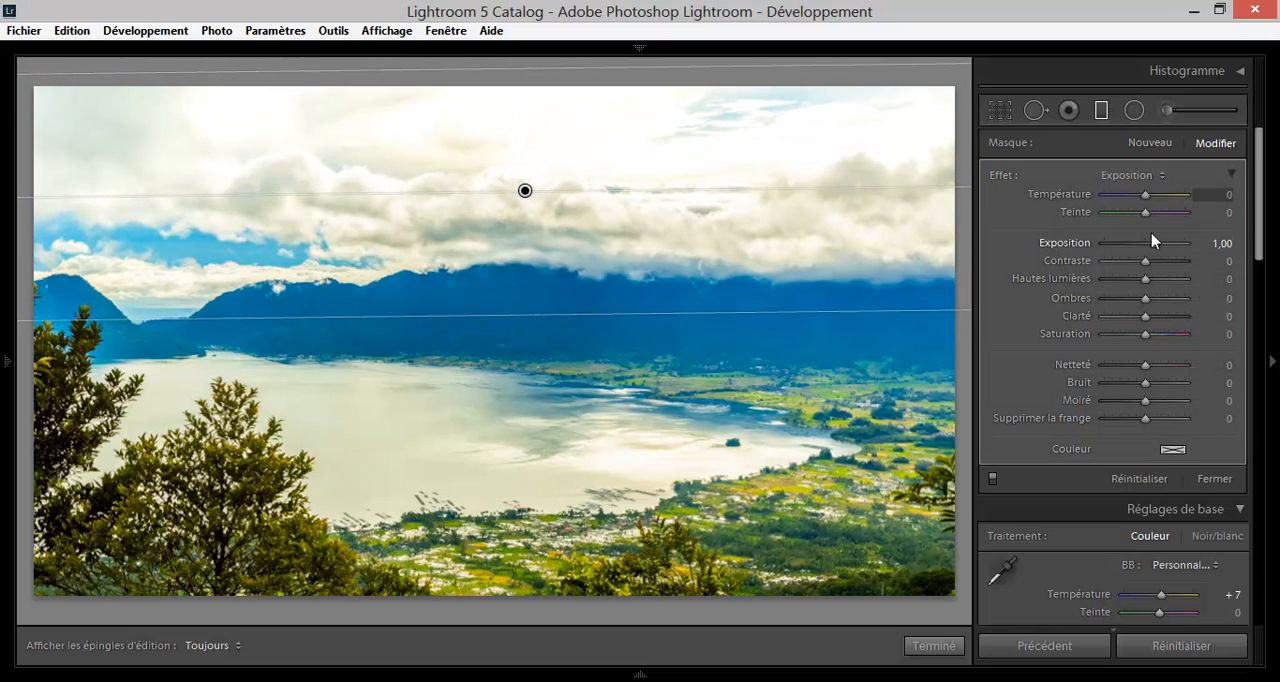
mouse_move(1155, 244)
mouse_down()
mouse_move(1123, 246)
mouse_move(1135, 251)
mouse_up()
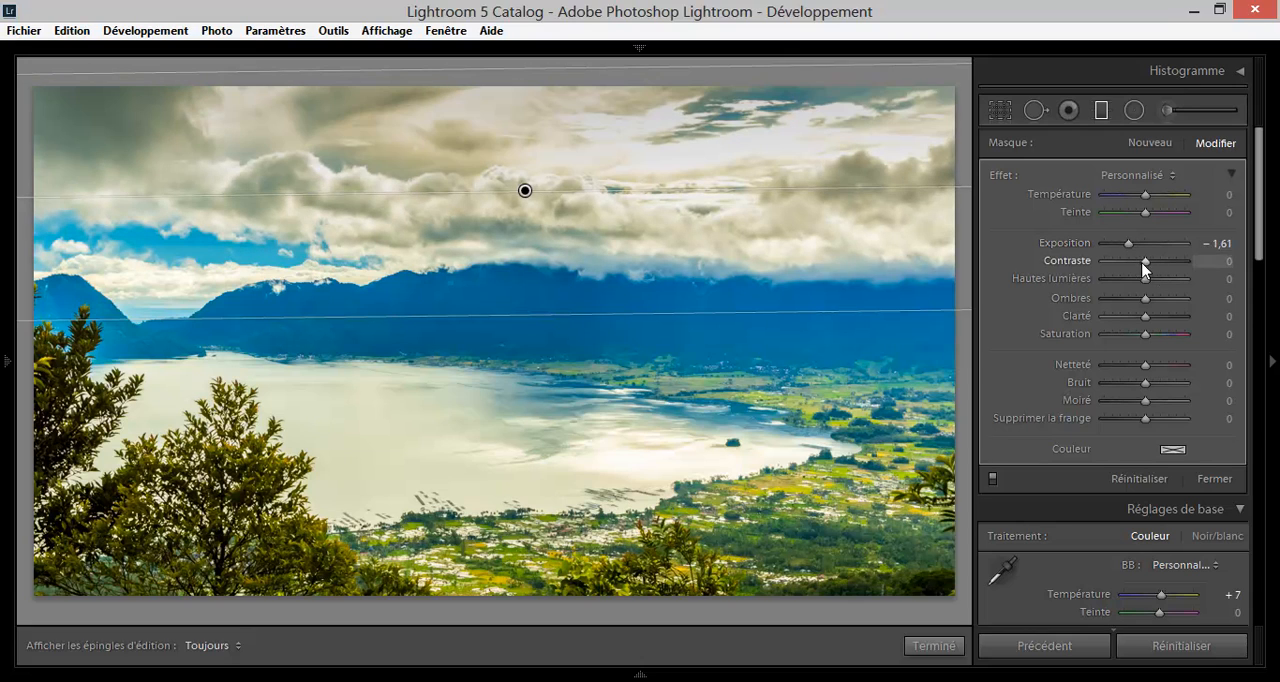
mouse_move(1131, 246)
mouse_down()
mouse_move(1184, 250)
mouse_move(1103, 251)
mouse_move(1117, 248)
mouse_up()
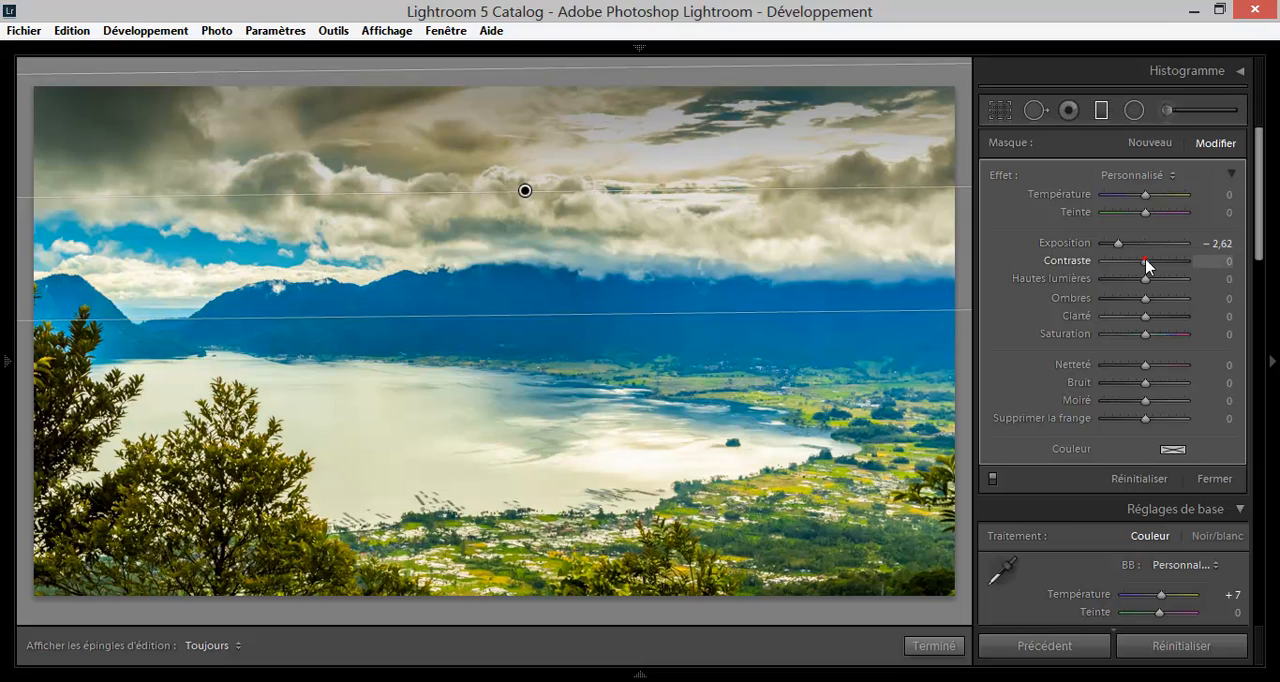
Set the sky filter's Contraste, Clarté, Netteté, Bruit and Moiré to −100, Hautes lumières and Supprimer la frange to 100, Ombres 95, Saturation −10.
drag(1220, 261, 1030, 266)
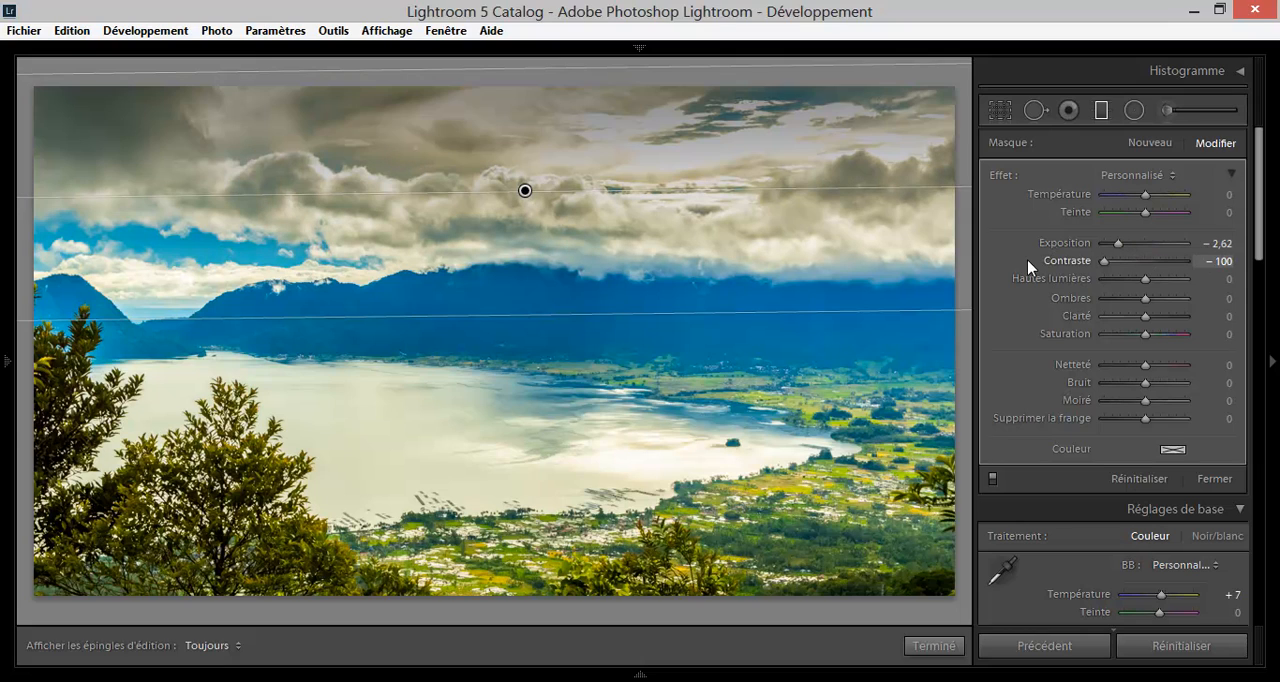
drag(1180, 280, 1257, 277)
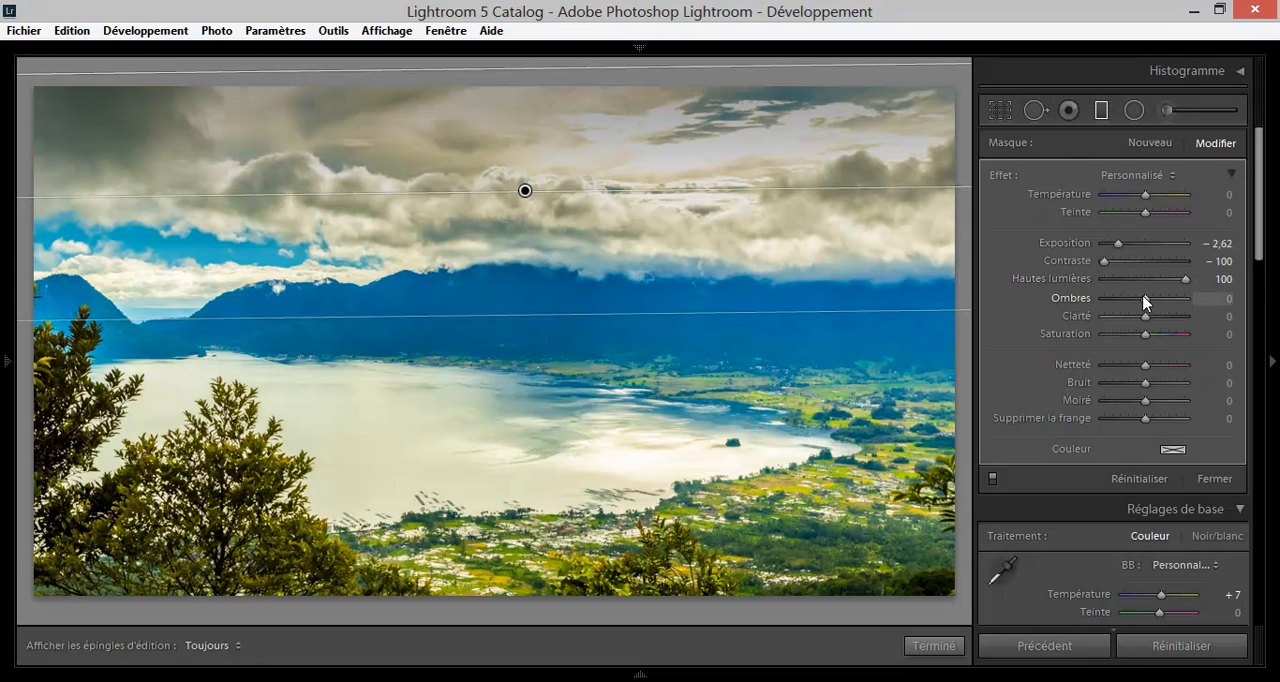
drag(1147, 303, 1190, 419)
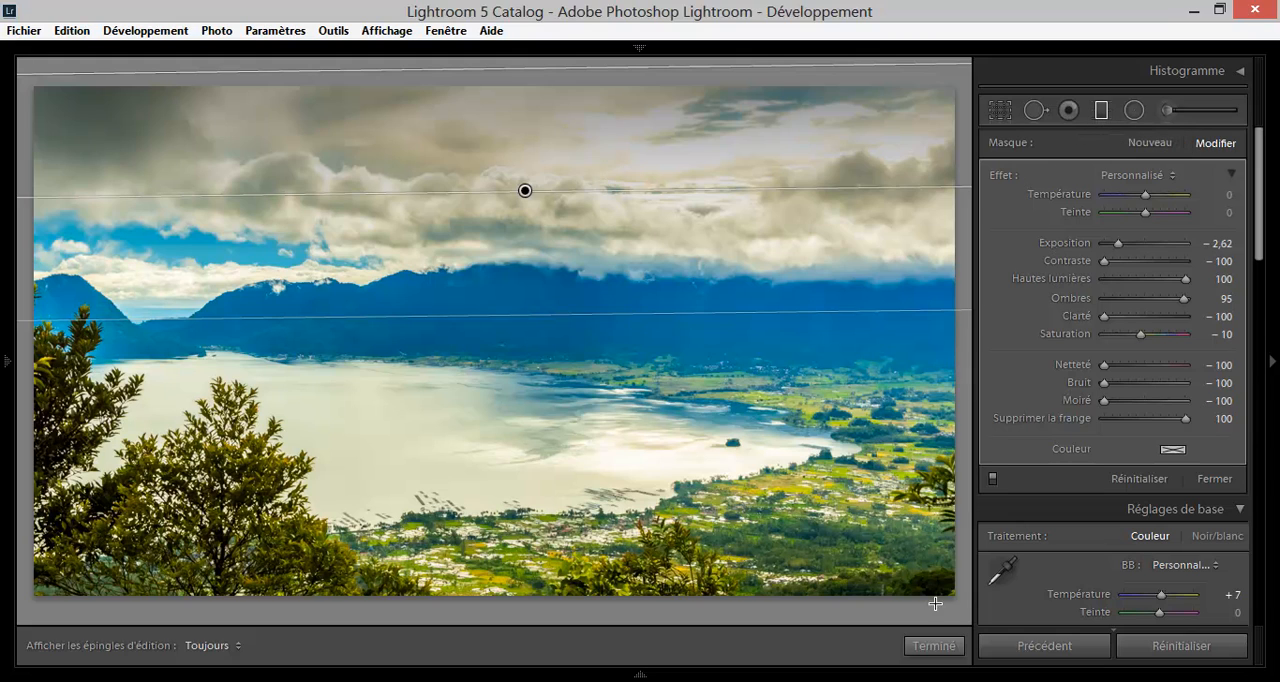
Add a diagonal graduated filter over the photo's lower-right corner and neutralise its settings, with Contraste −3, Hautes lumières −1 and Clarté 1.
drag(947, 590, 677, 374)
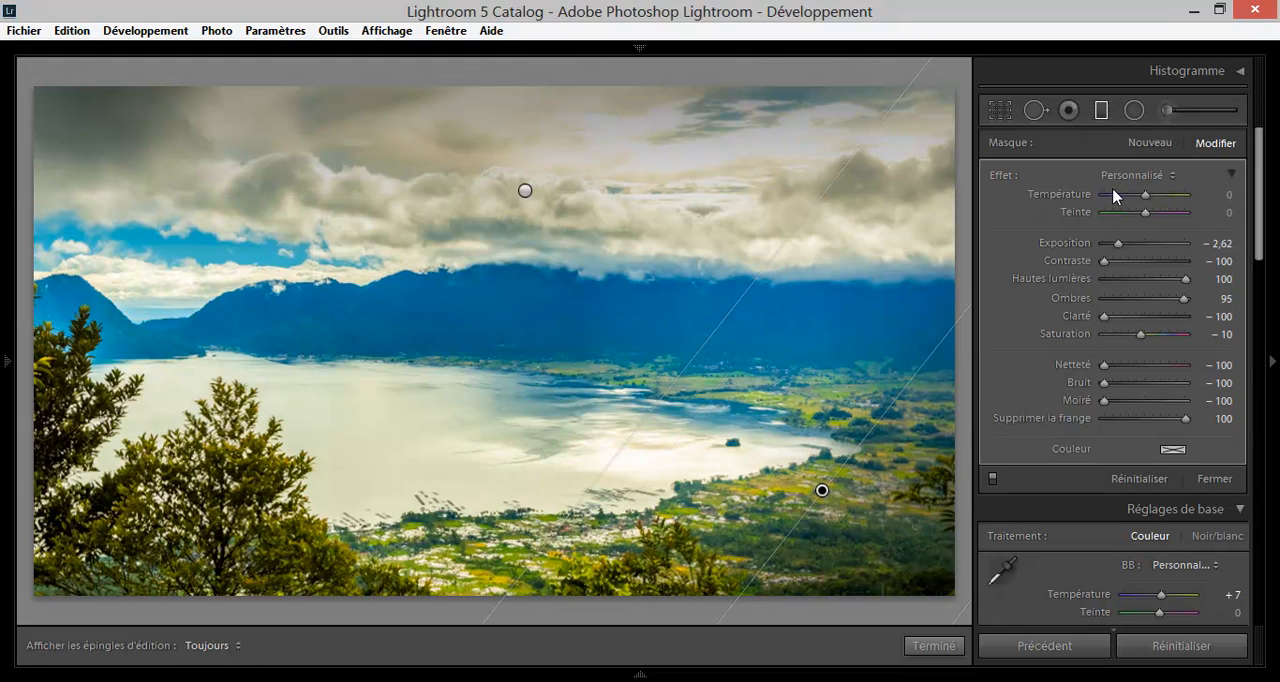
click(1142, 246)
double_click(1142, 247)
click(1144, 261)
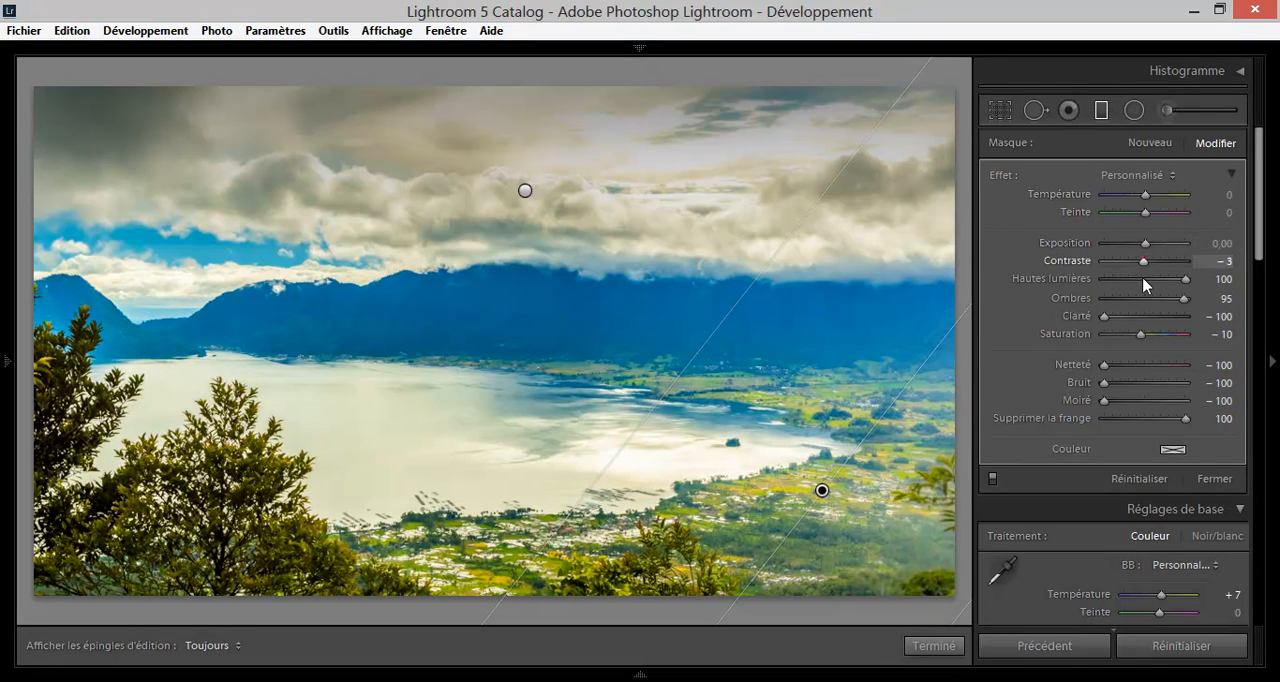
click(1144, 279)
drag(1146, 299, 1147, 300)
click(1146, 317)
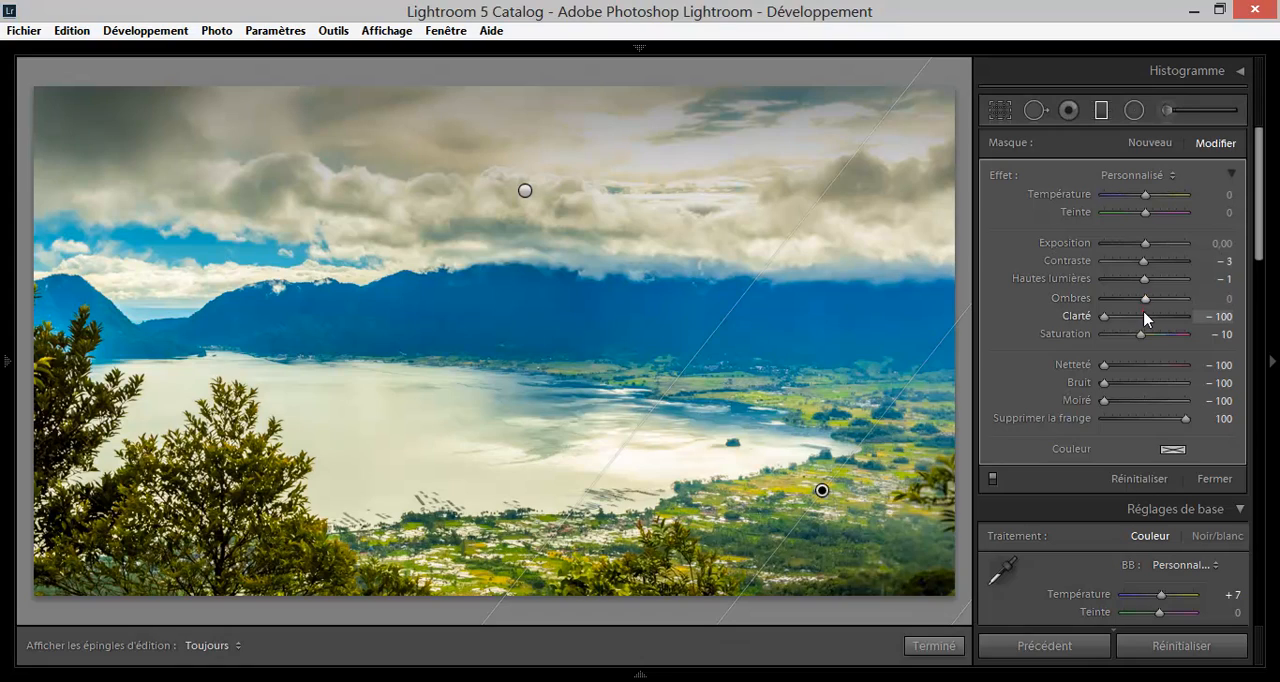
click(1145, 334)
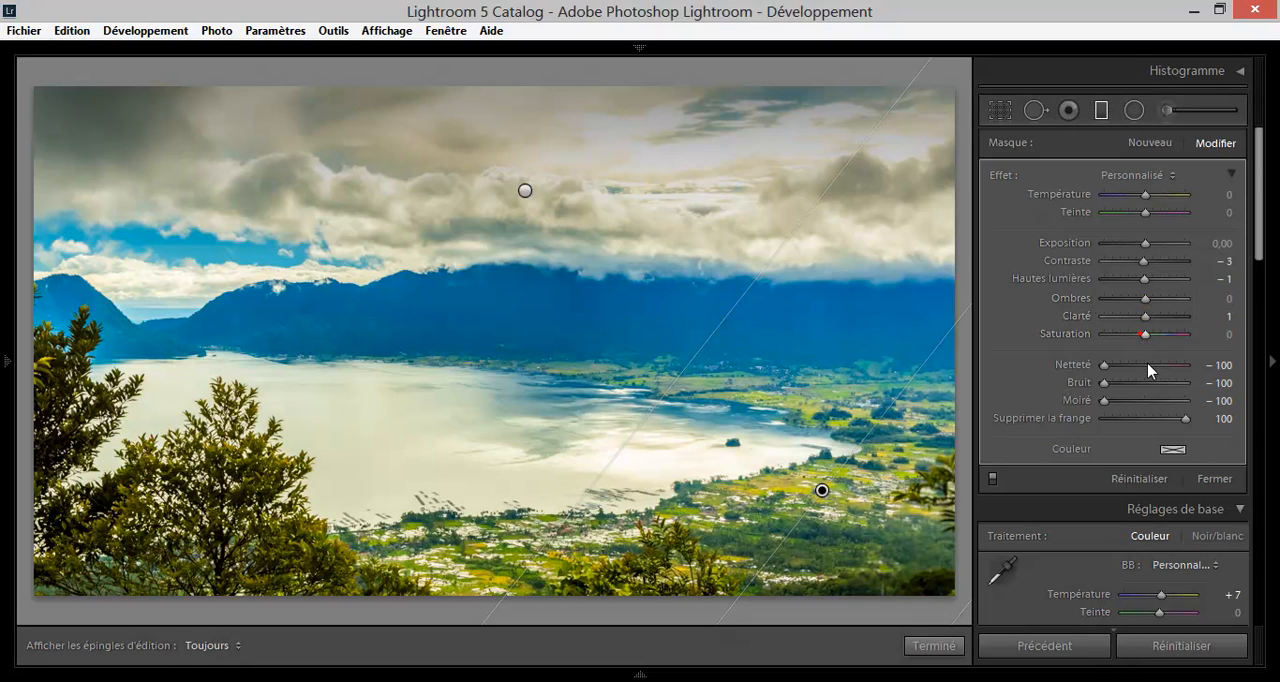
click(1146, 365)
click(1144, 383)
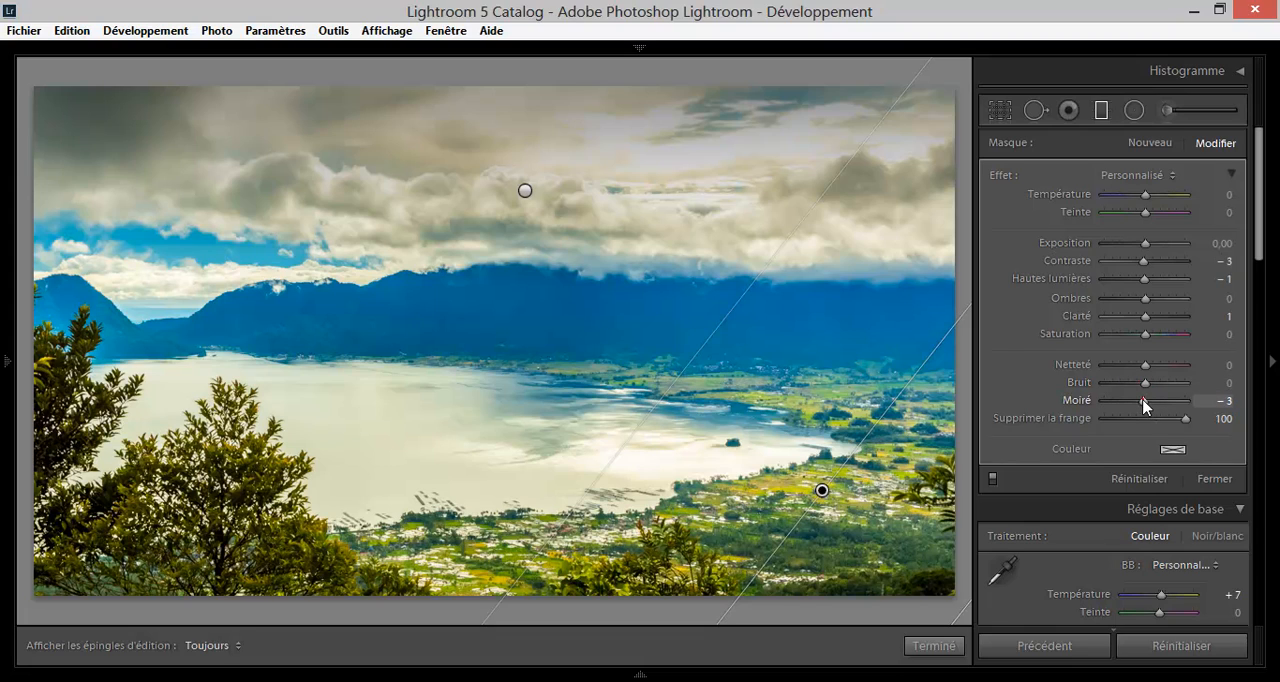
click(1145, 420)
Try Température 100 and −100 and Exposition 2,35 on the corner filter, and bring them back to −3 and 0,05.
drag(1137, 197, 1192, 196)
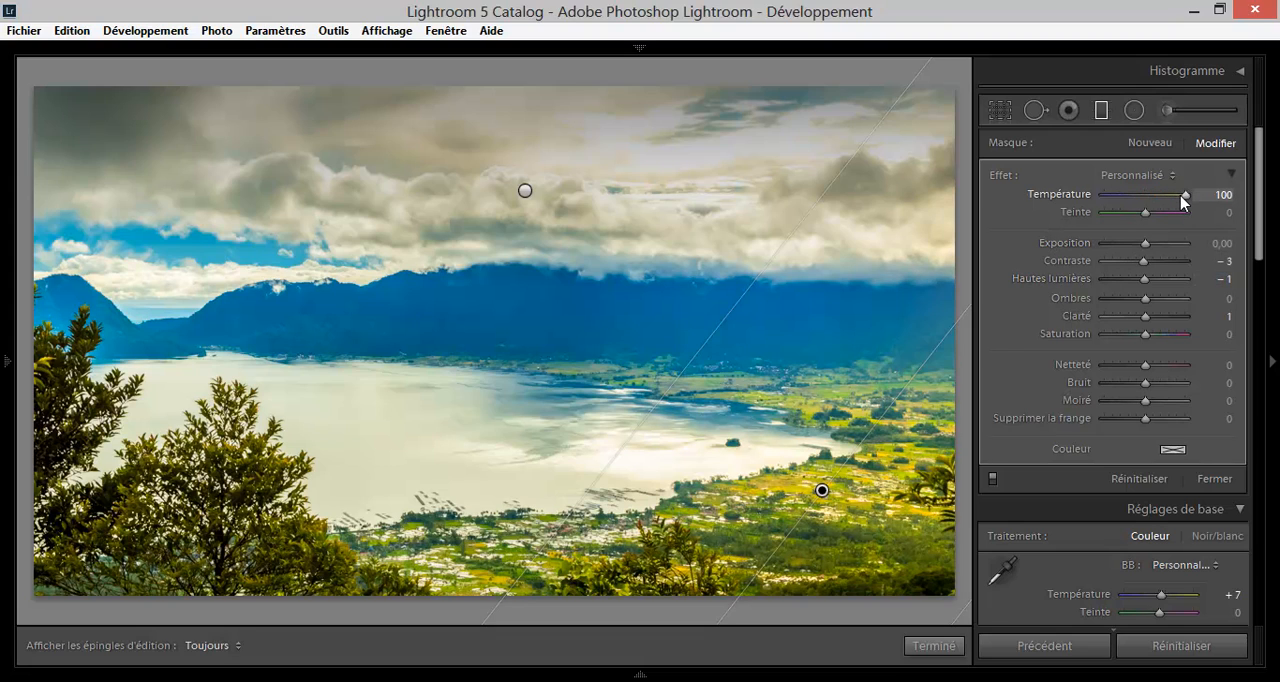
drag(1185, 196, 1100, 198)
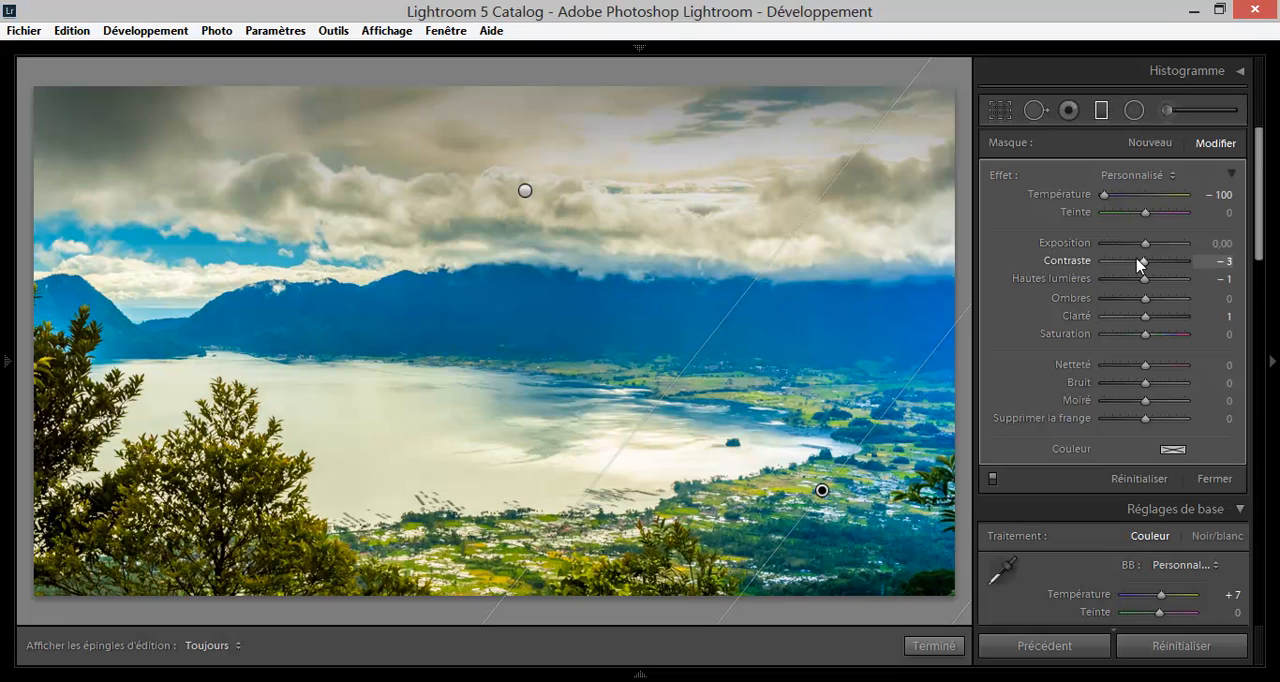
drag(1146, 250, 1169, 249)
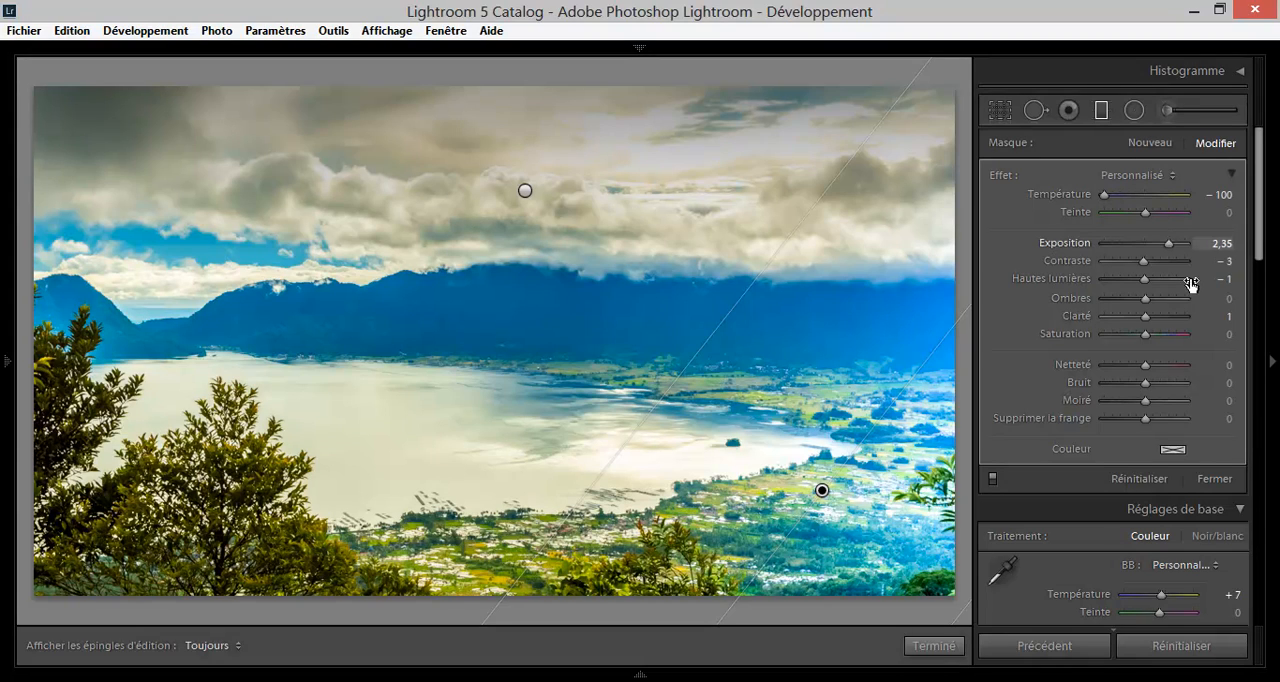
drag(1106, 196, 1146, 198)
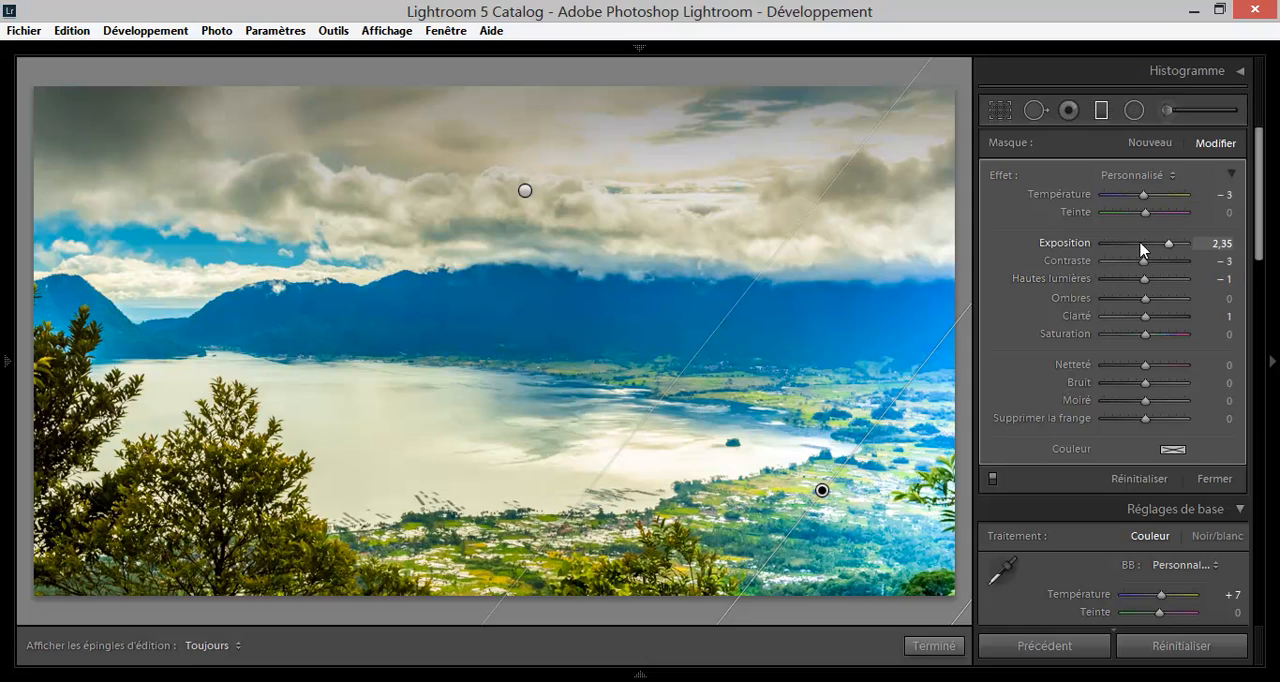
click(1146, 244)
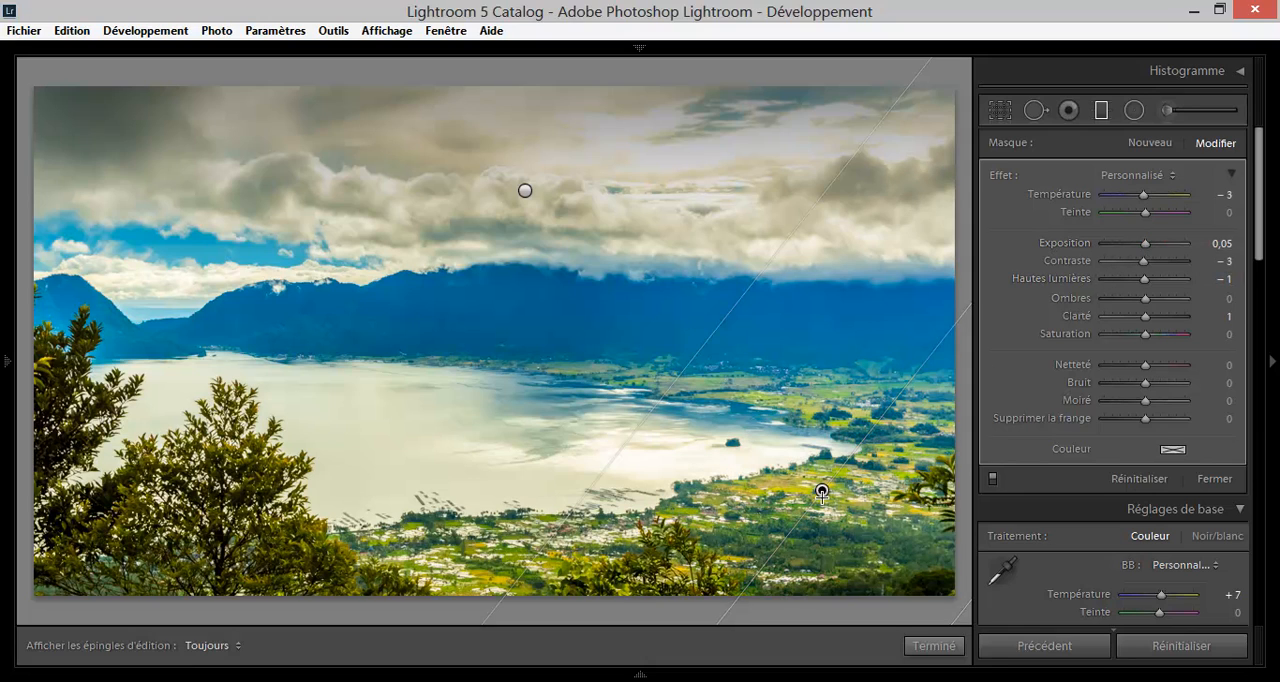
Delete the corner graduated filter and the sky graduated filter, and leave the graduated filter tool.
key(Delete)
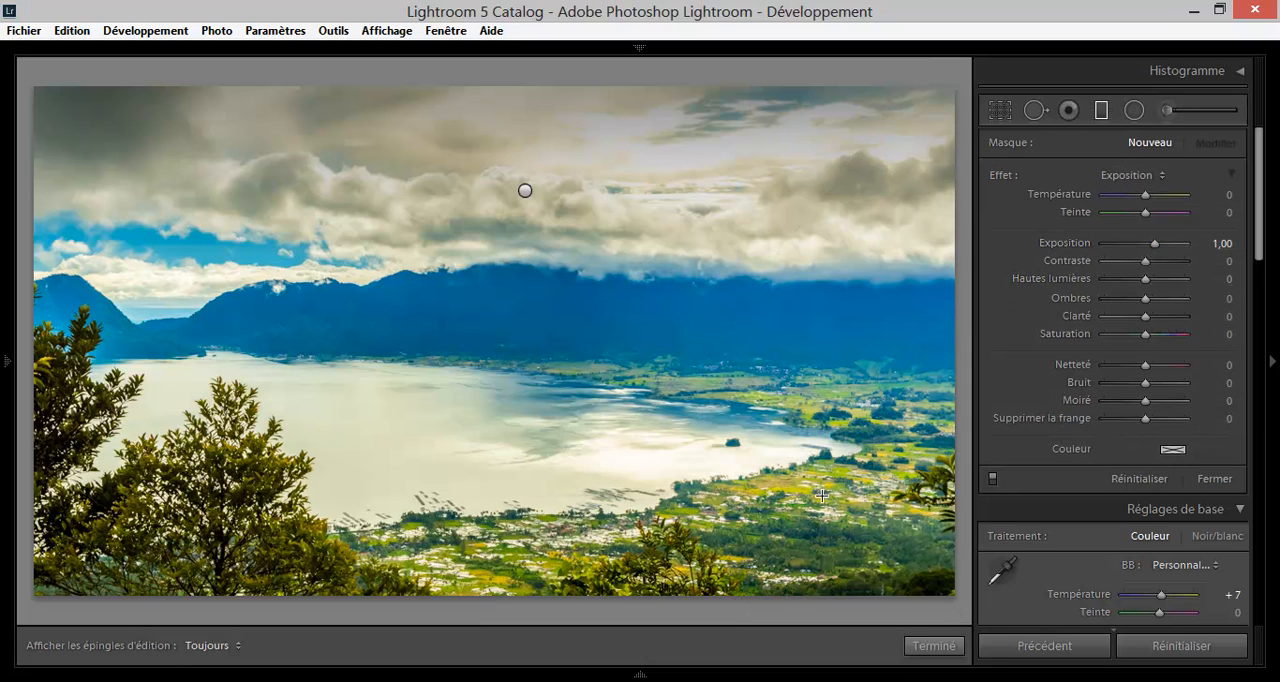
click(525, 190)
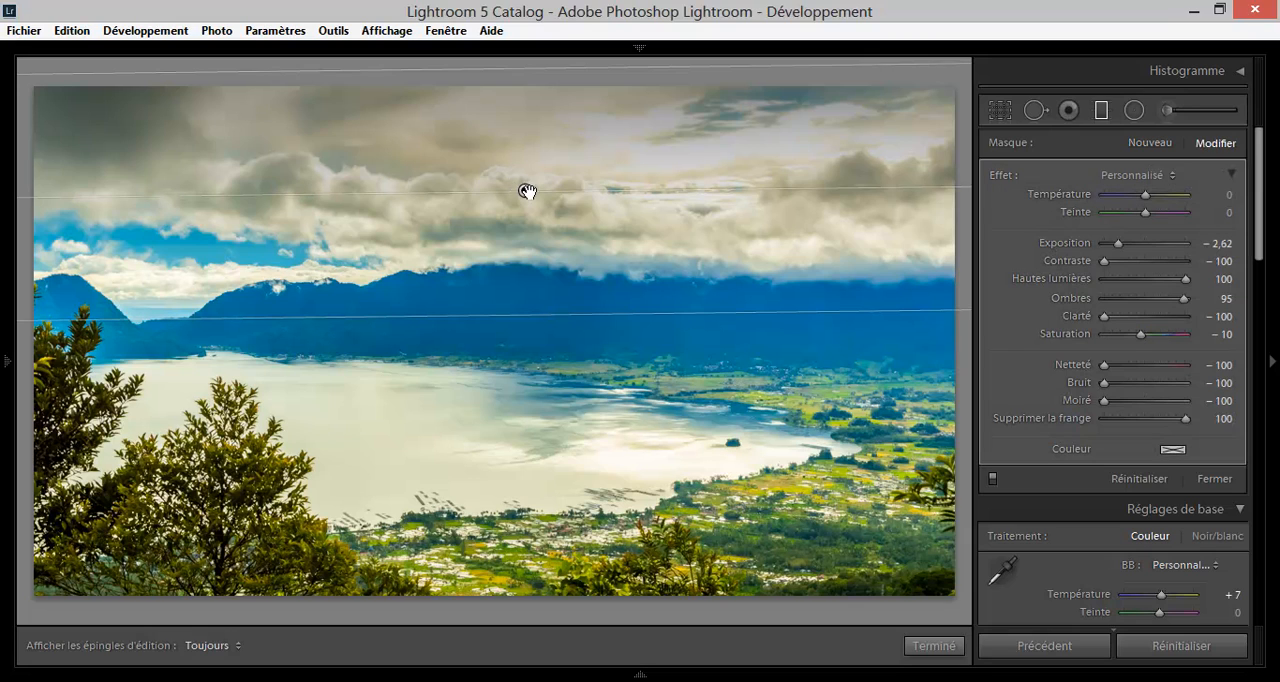
key(Delete)
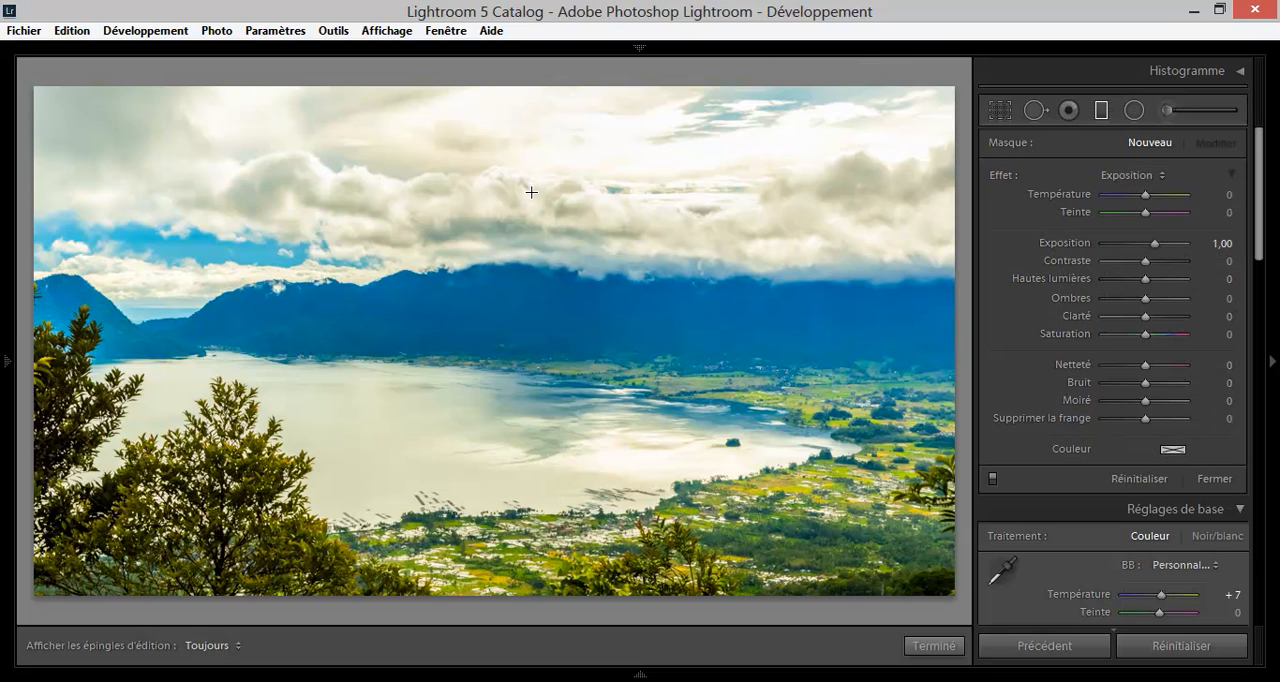
click(1101, 110)
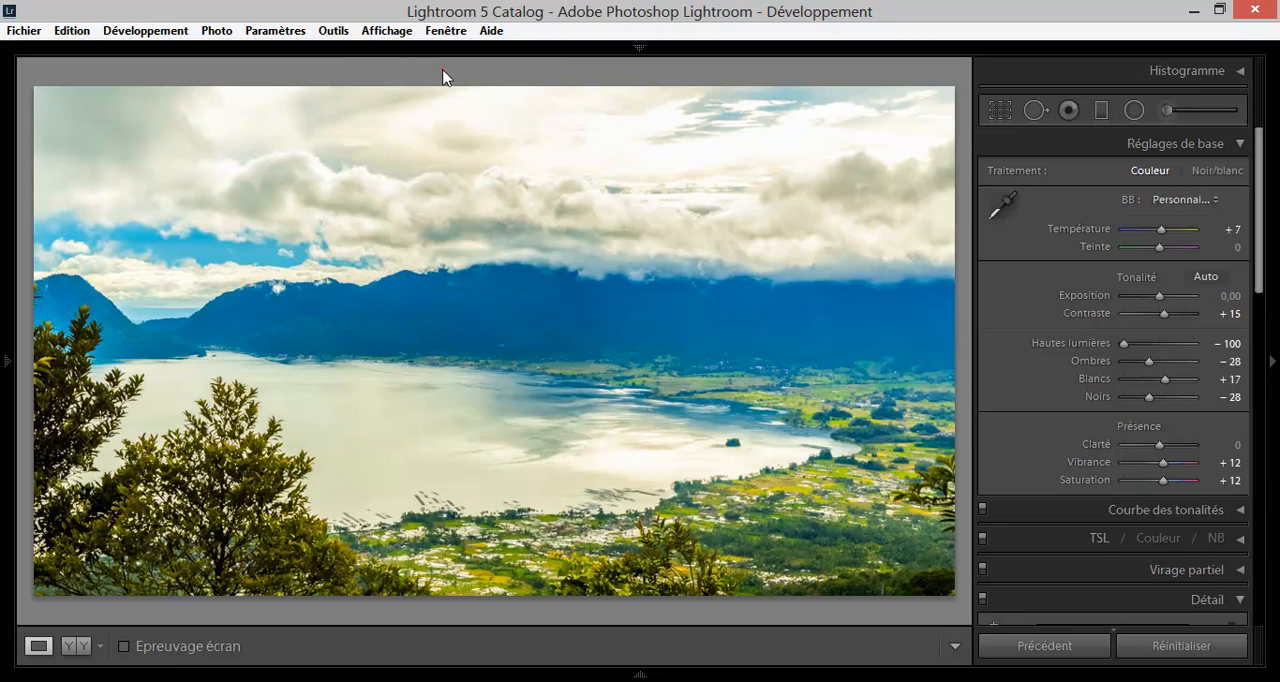
Add a graduated filter with Exposition 1,00 from the top of the sky to the foot of the mountains and duplicate it twice.
click(1101, 110)
drag(465, 108, 471, 338)
right_click(467, 203)
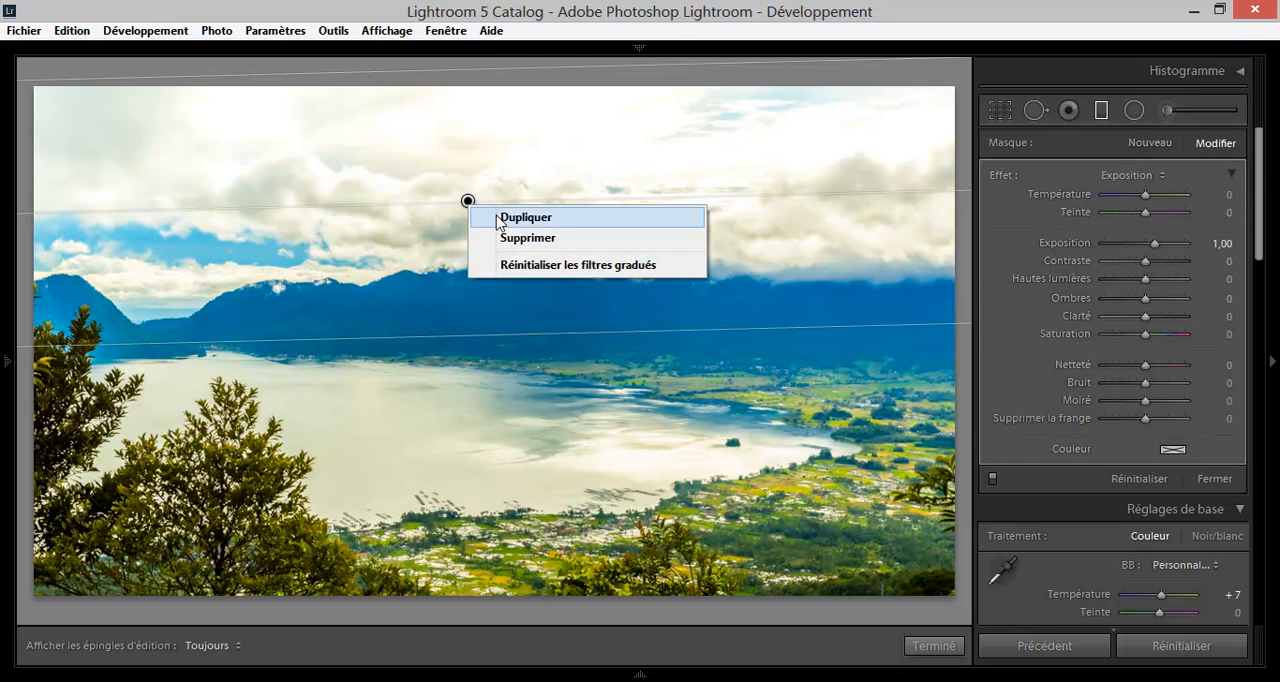
click(497, 214)
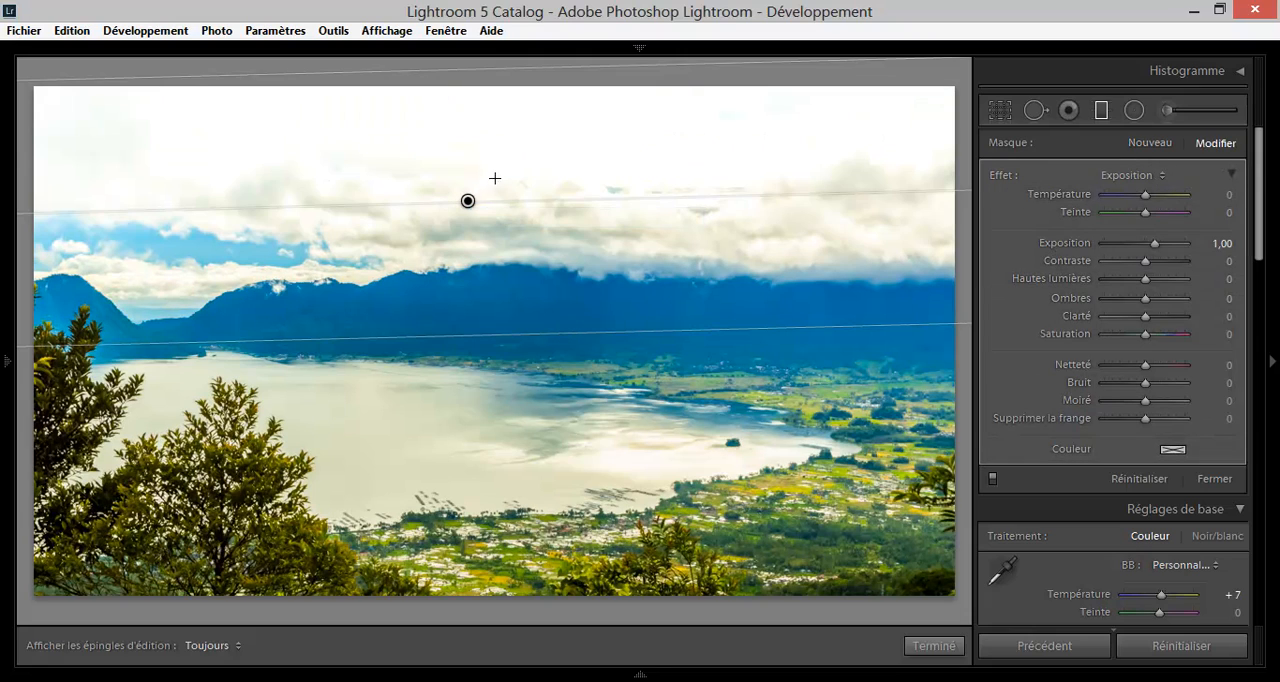
right_click(468, 202)
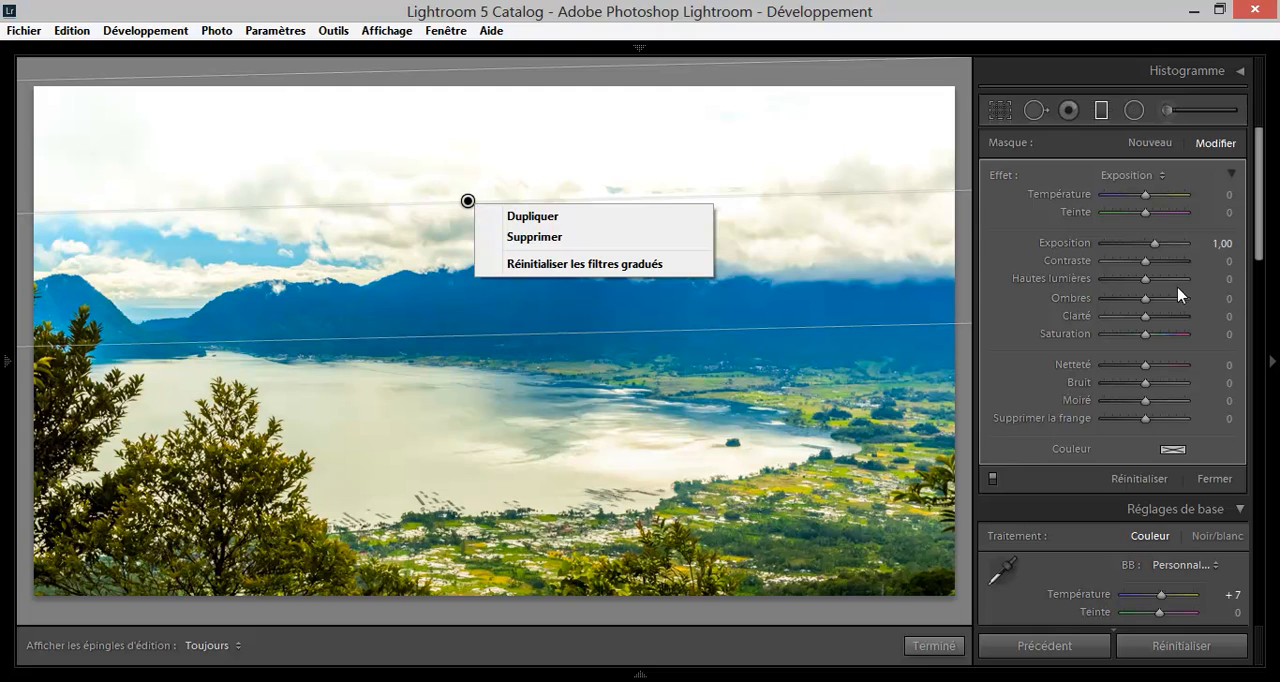
click(614, 218)
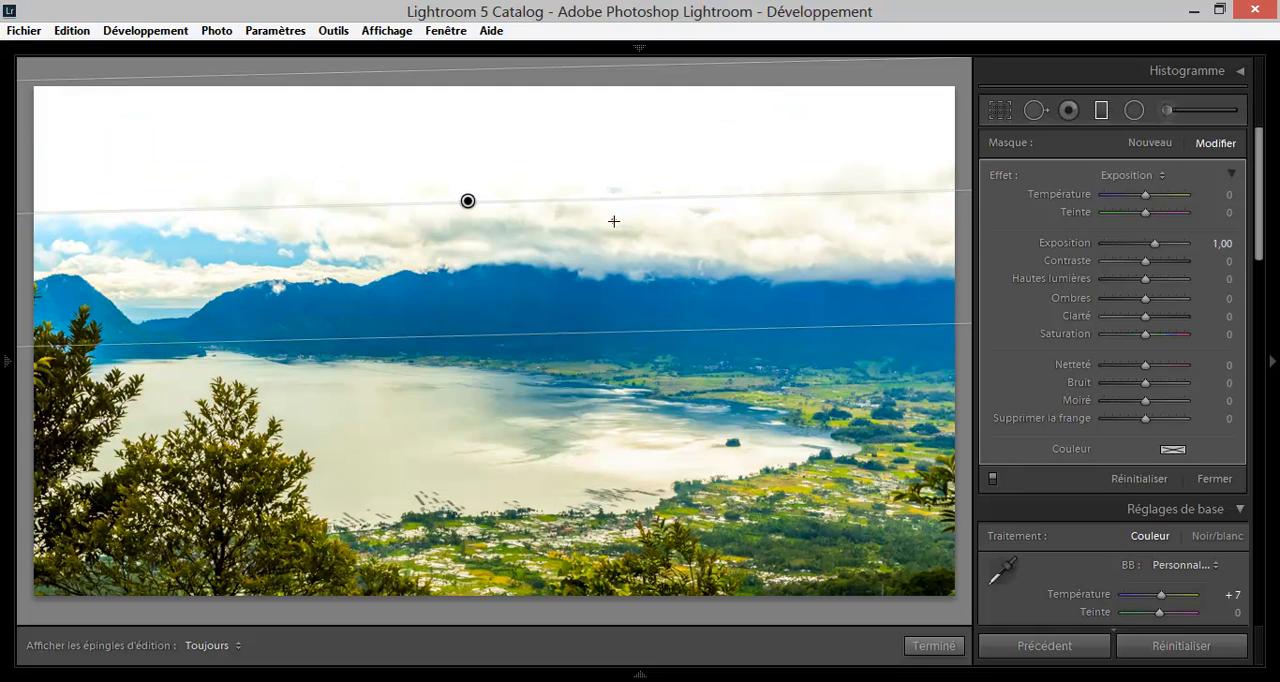
Delete the sky graduated filter and both of its duplicates.
key(Delete)
click(469, 200)
key(Delete)
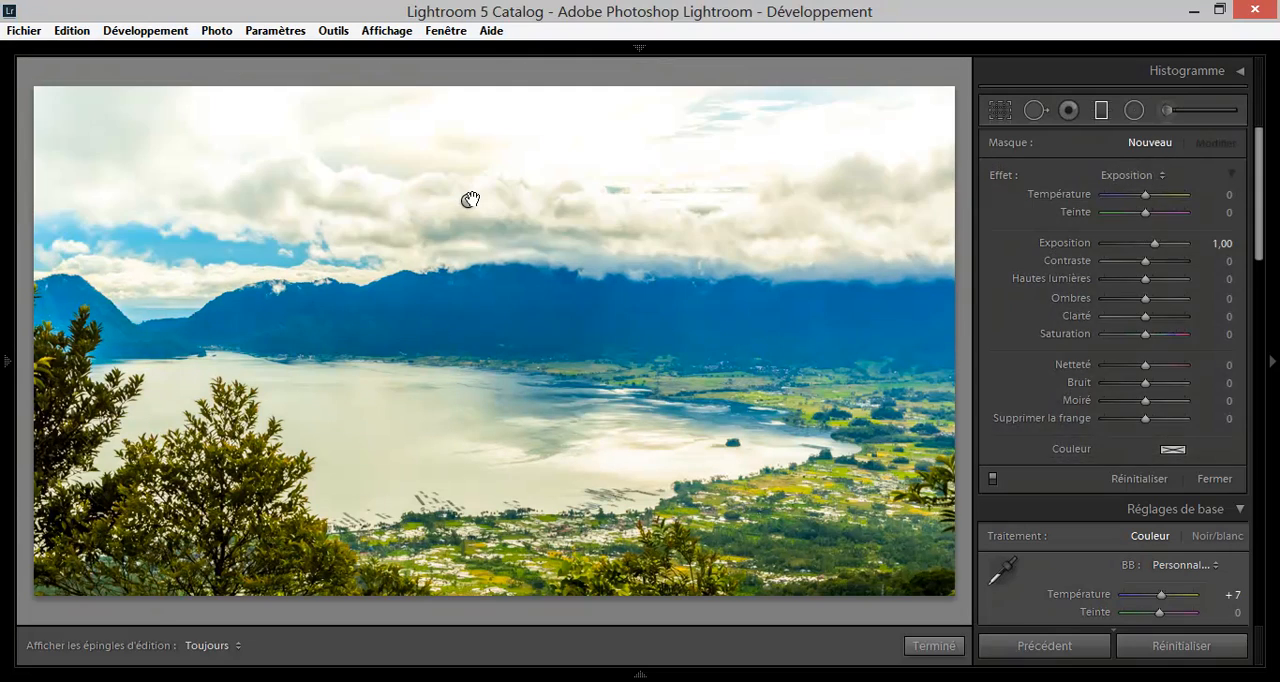
click(469, 200)
key(Delete)
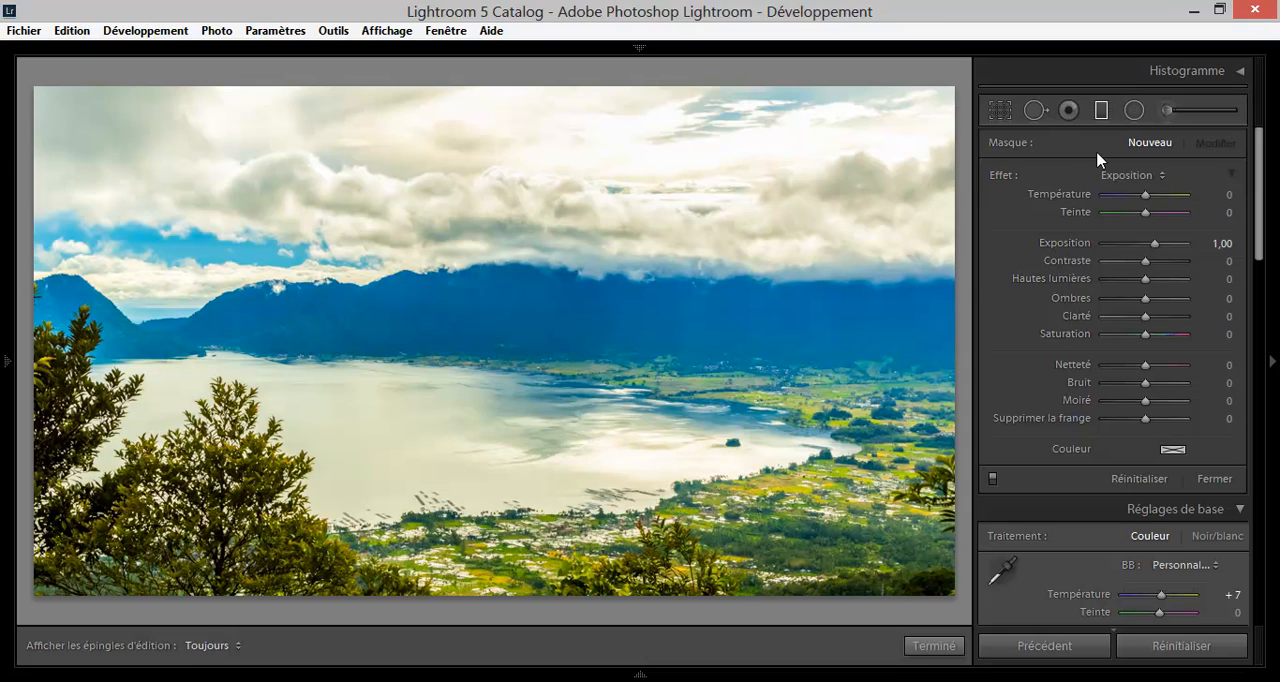
Draw a small elliptical radial filter on the mountains, invert its mask and move it over the lake's far right shore.
click(1133, 111)
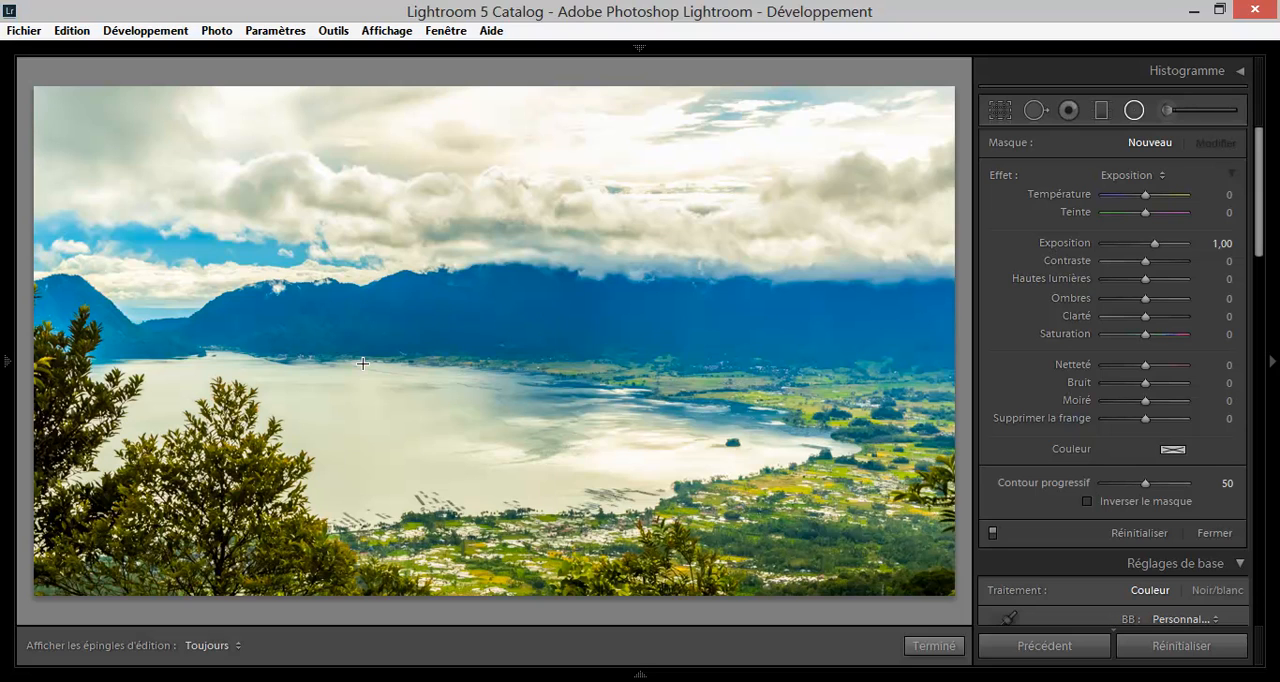
drag(416, 302, 492, 341)
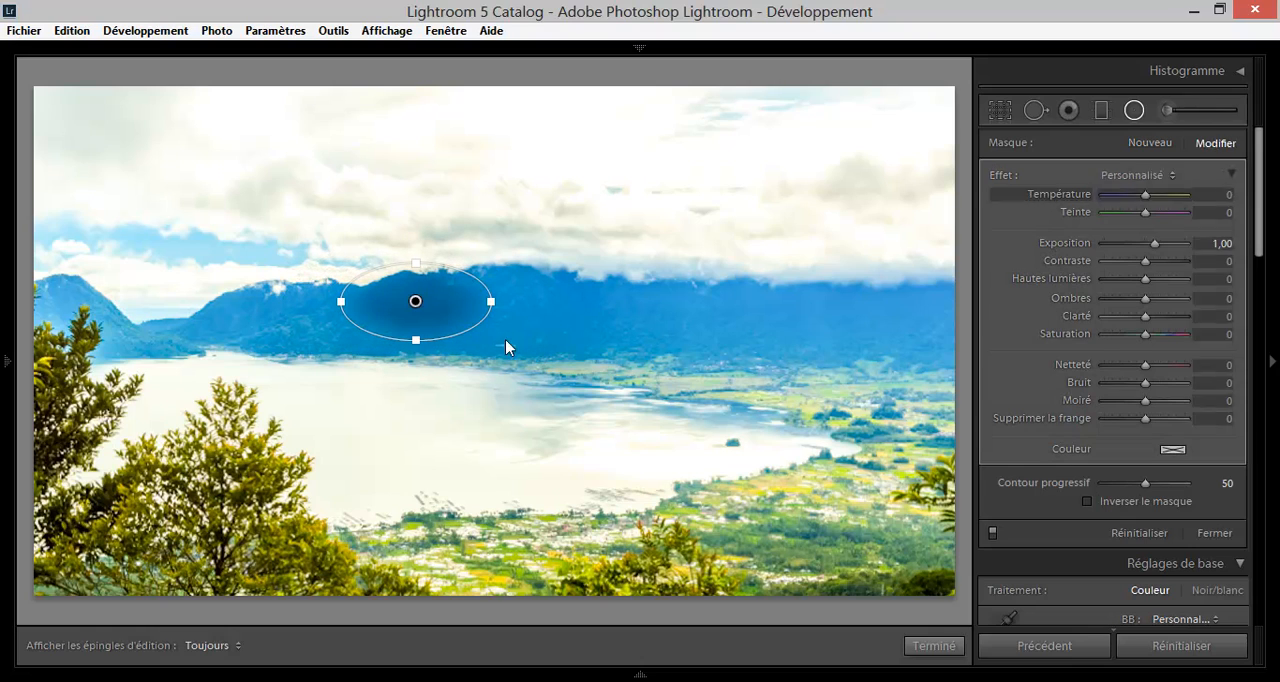
click(1087, 501)
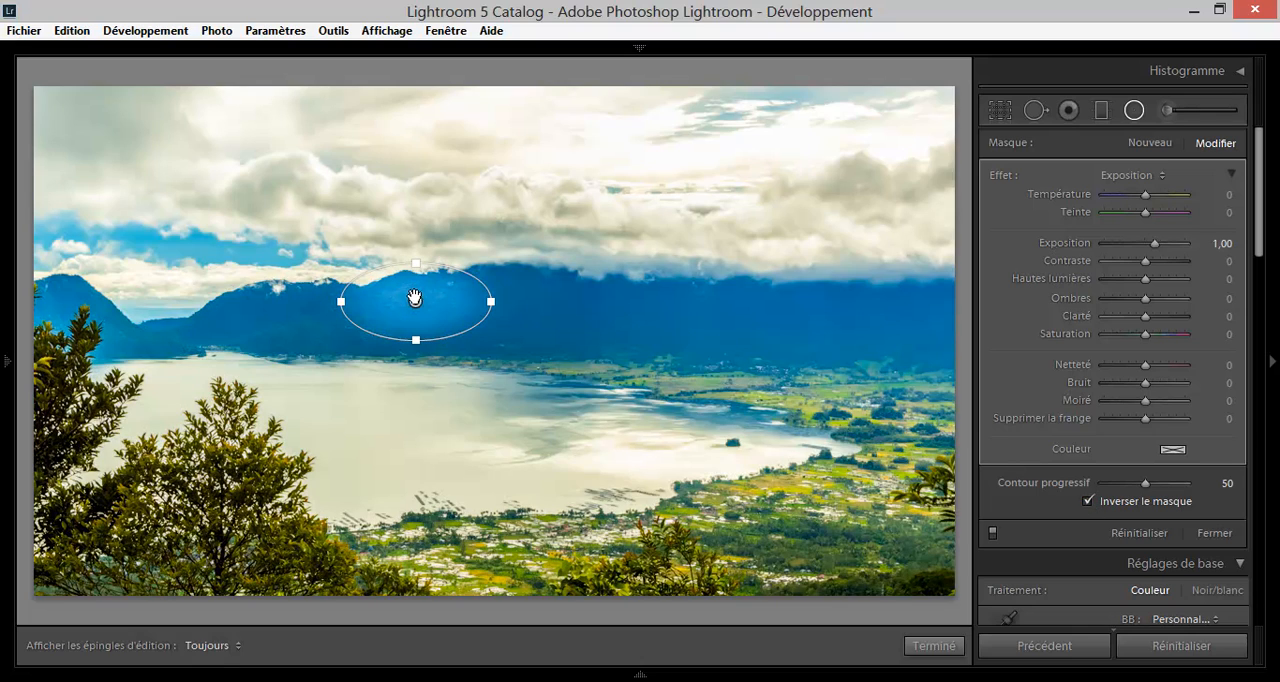
drag(415, 300, 720, 374)
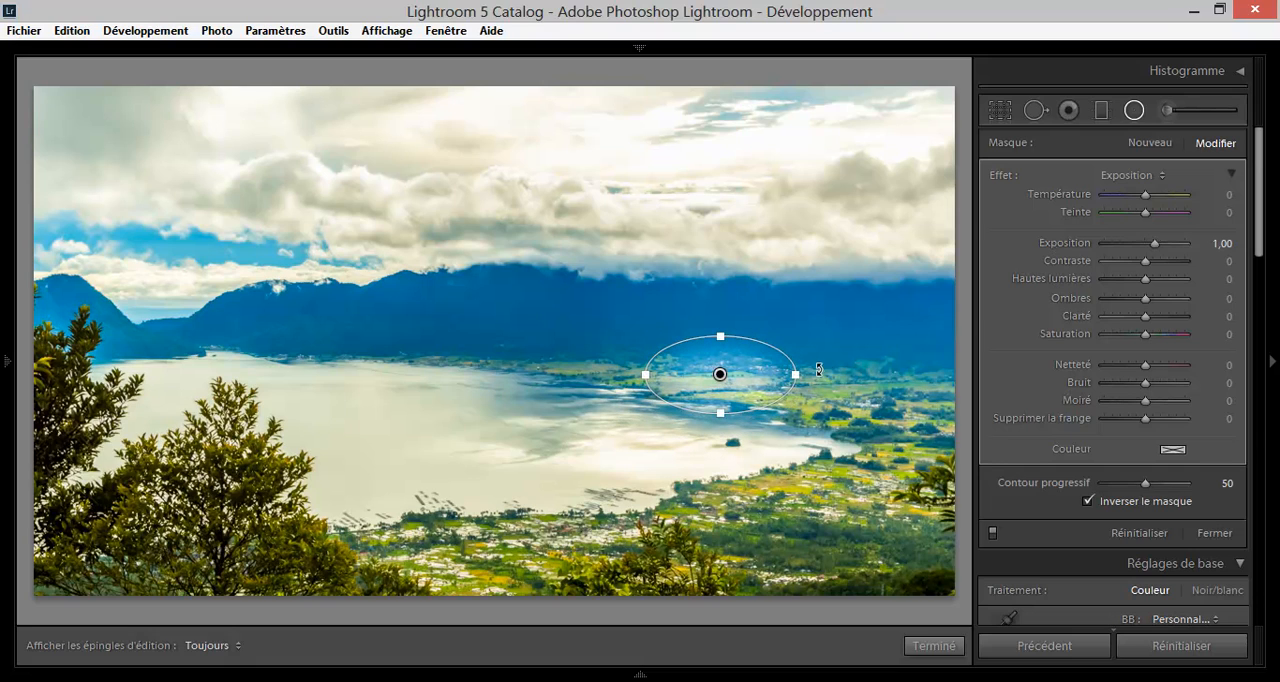
Set the radial filter's Exposition to 0,32, Contraste 33, Hautes lumières 72, Ombres 70, Clarté −22 and Netteté 54.
drag(1154, 248, 1139, 318)
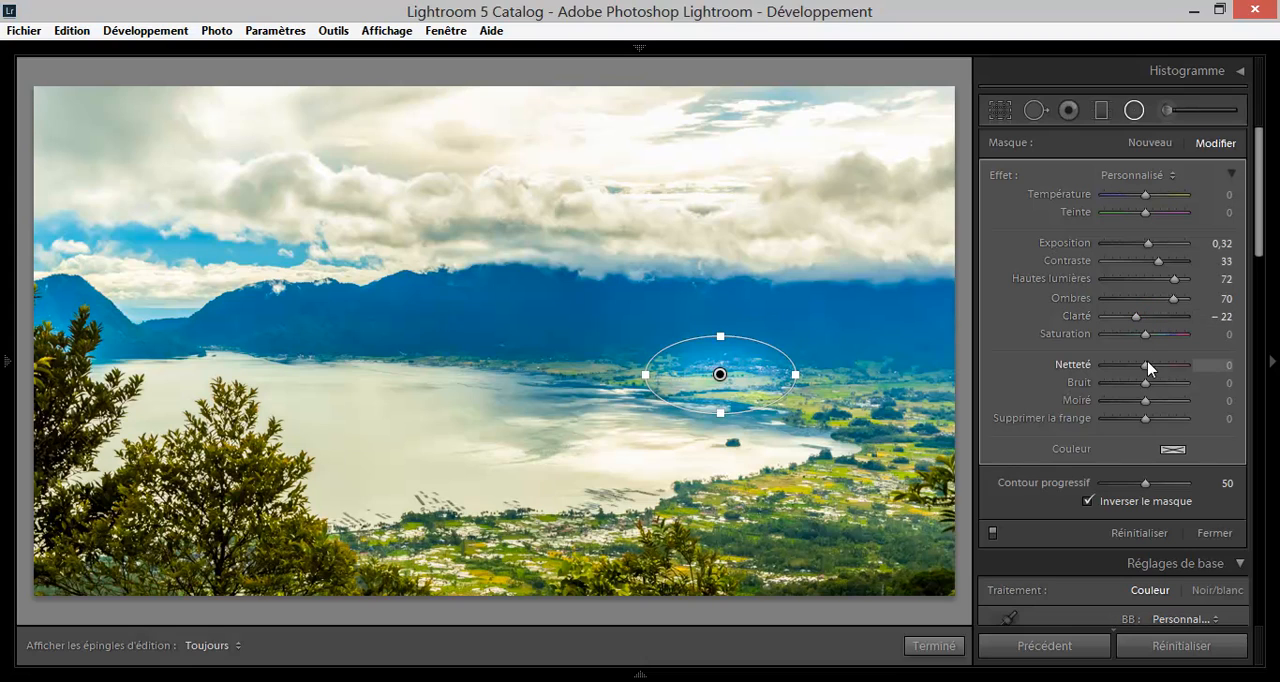
drag(1146, 366, 1166, 366)
Try a duplicate of the radial filter over the mountains, rotated and narrowed into a thin upright ellipse, and delete it.
right_click(720, 374)
click(746, 389)
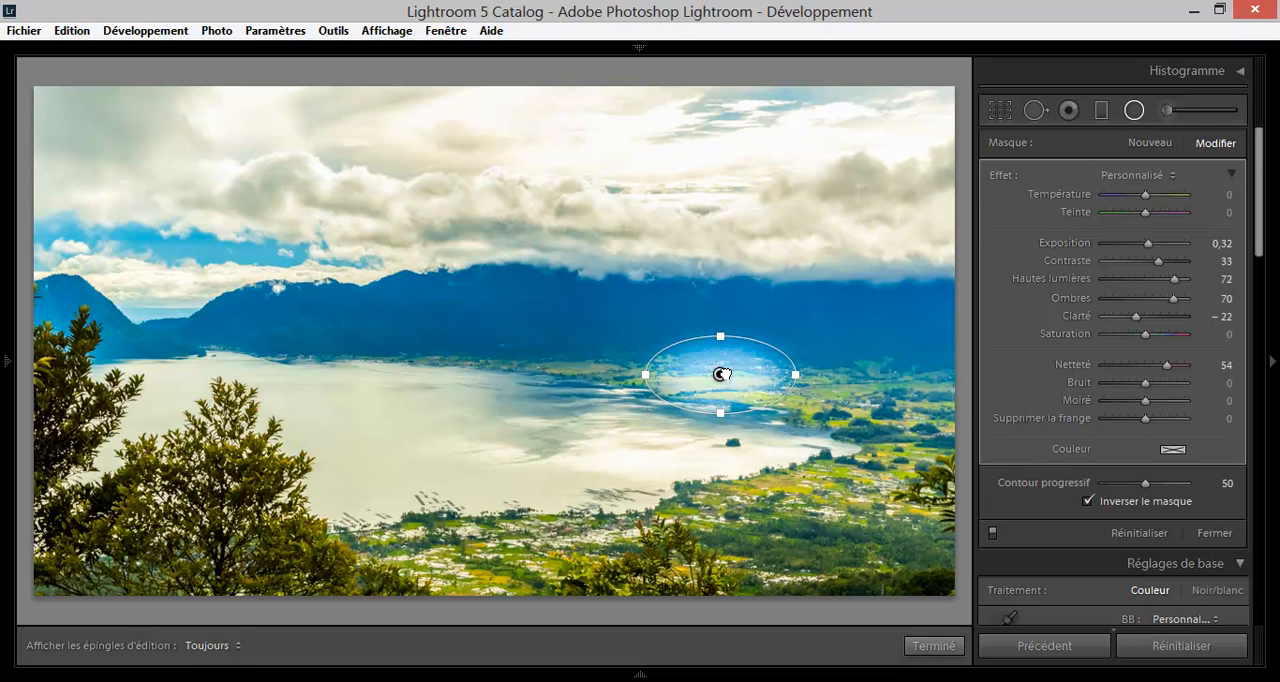
drag(720, 374, 433, 304)
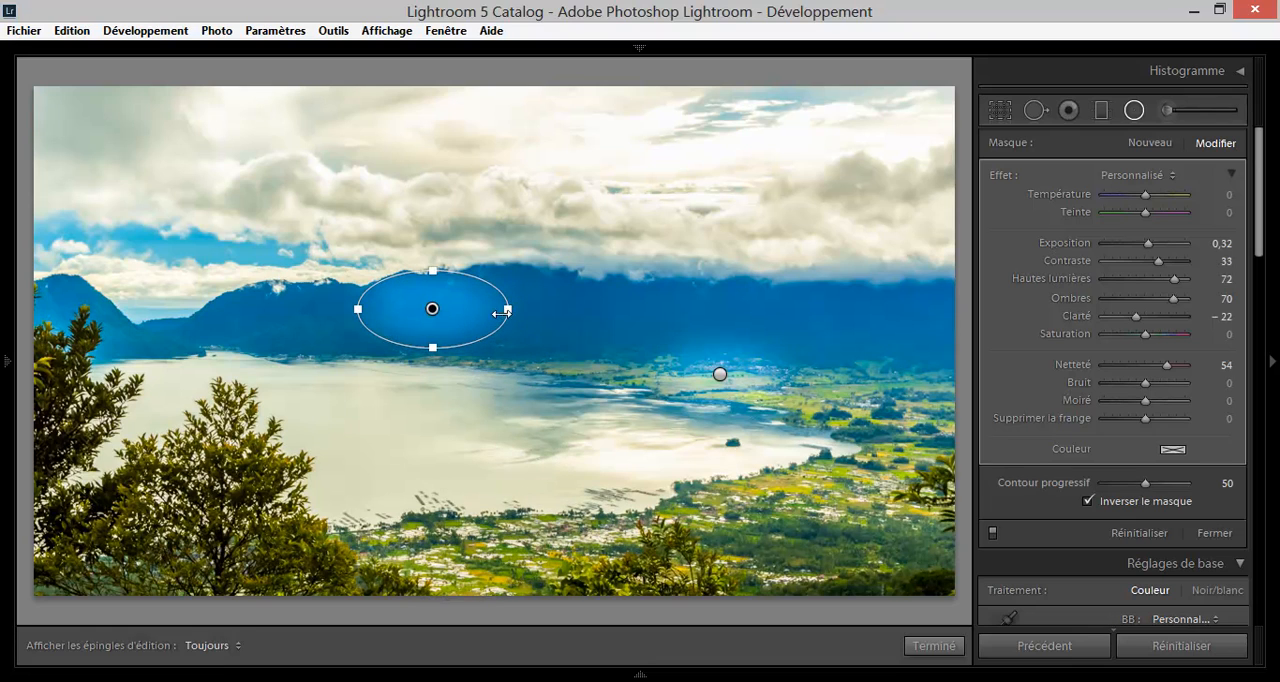
drag(518, 311, 449, 186)
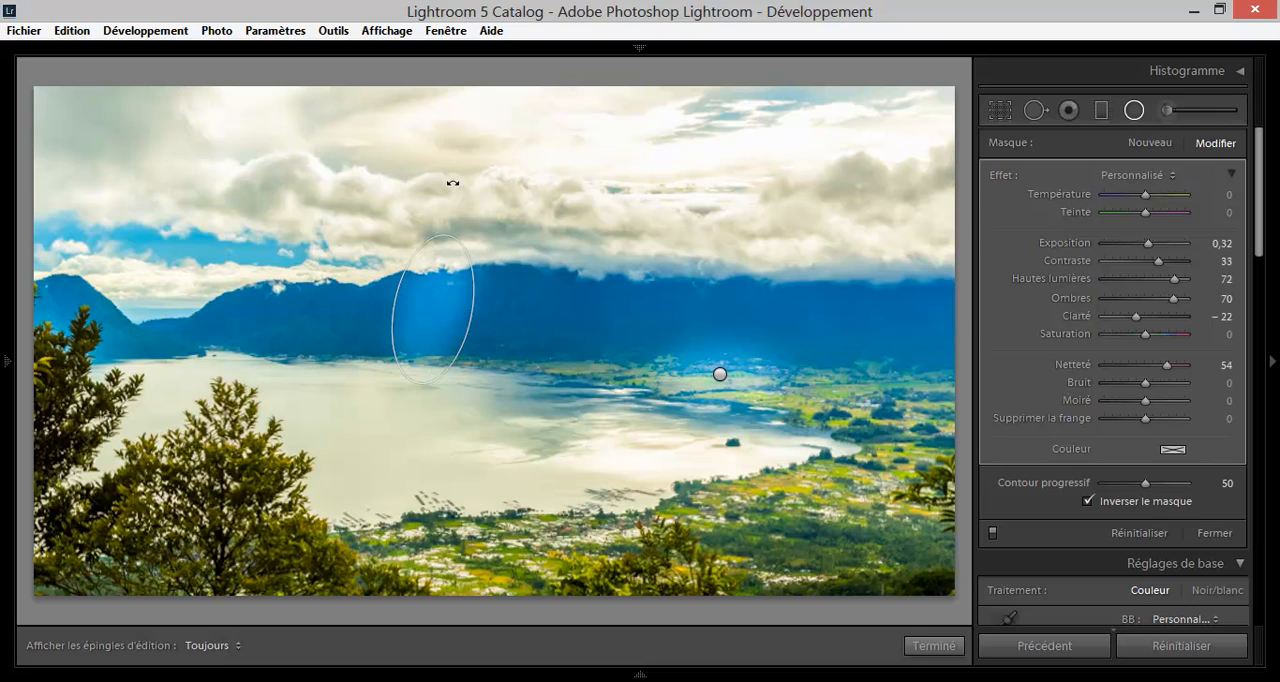
drag(432, 308, 294, 305)
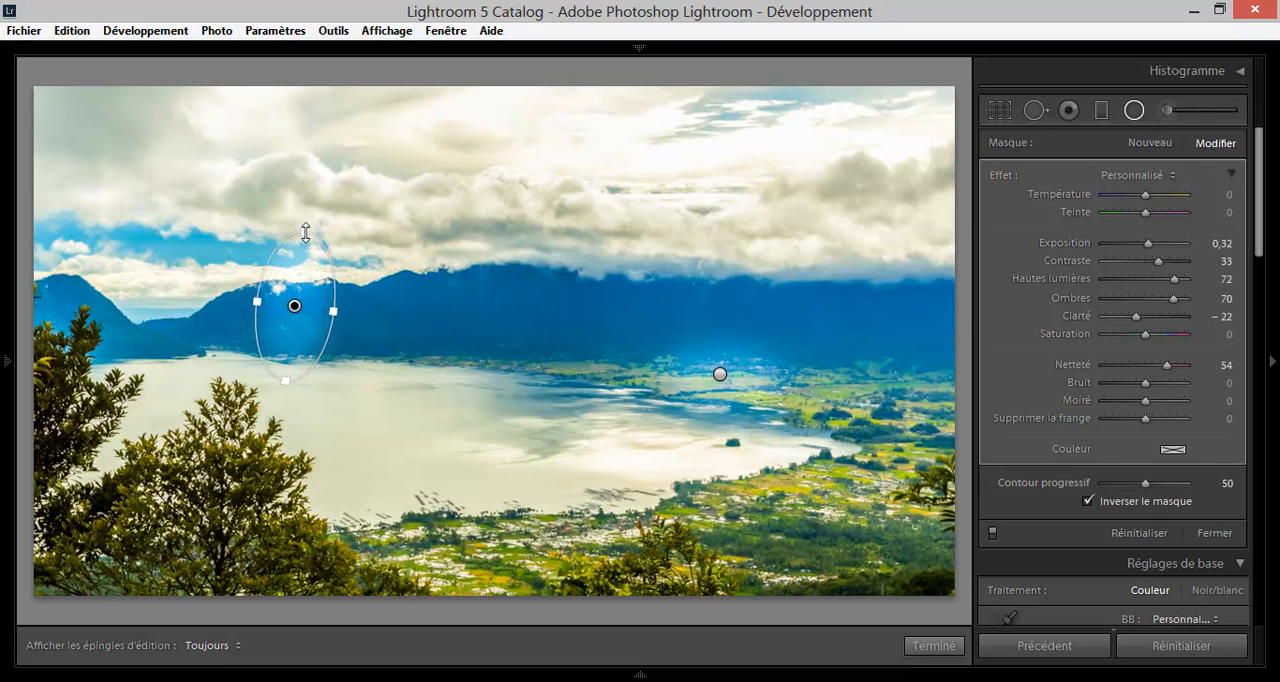
drag(306, 233, 303, 247)
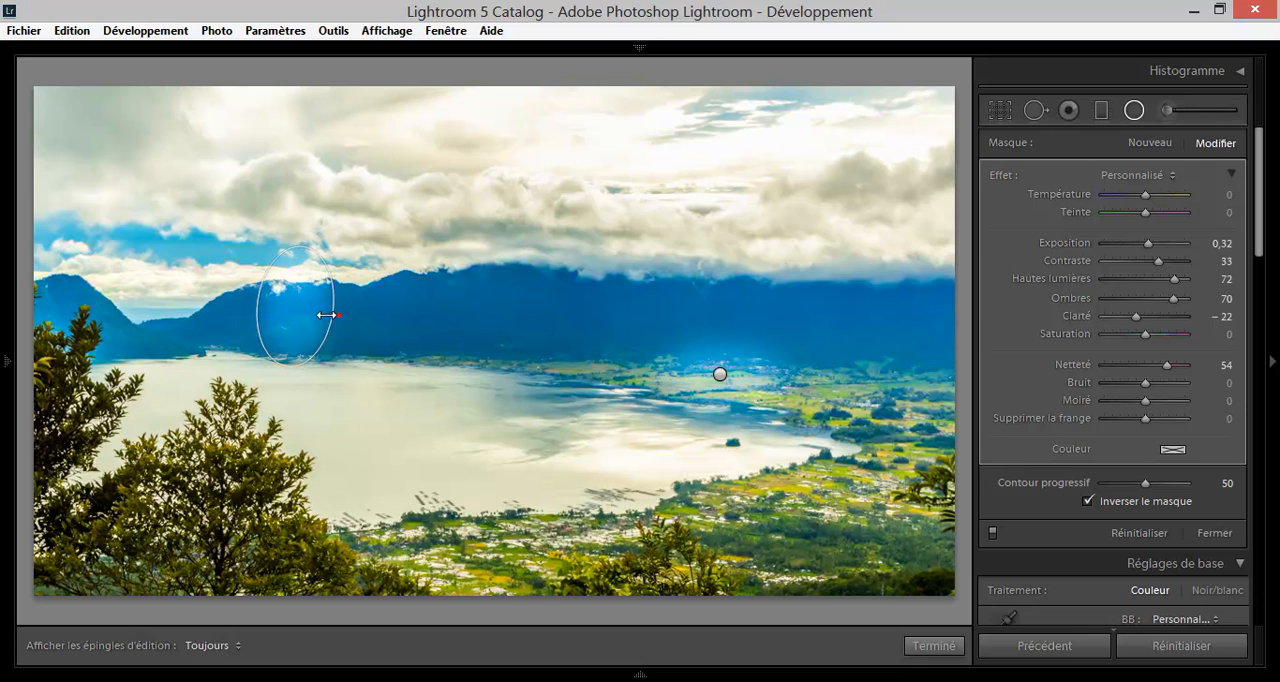
drag(327, 315, 298, 268)
drag(287, 329, 288, 361)
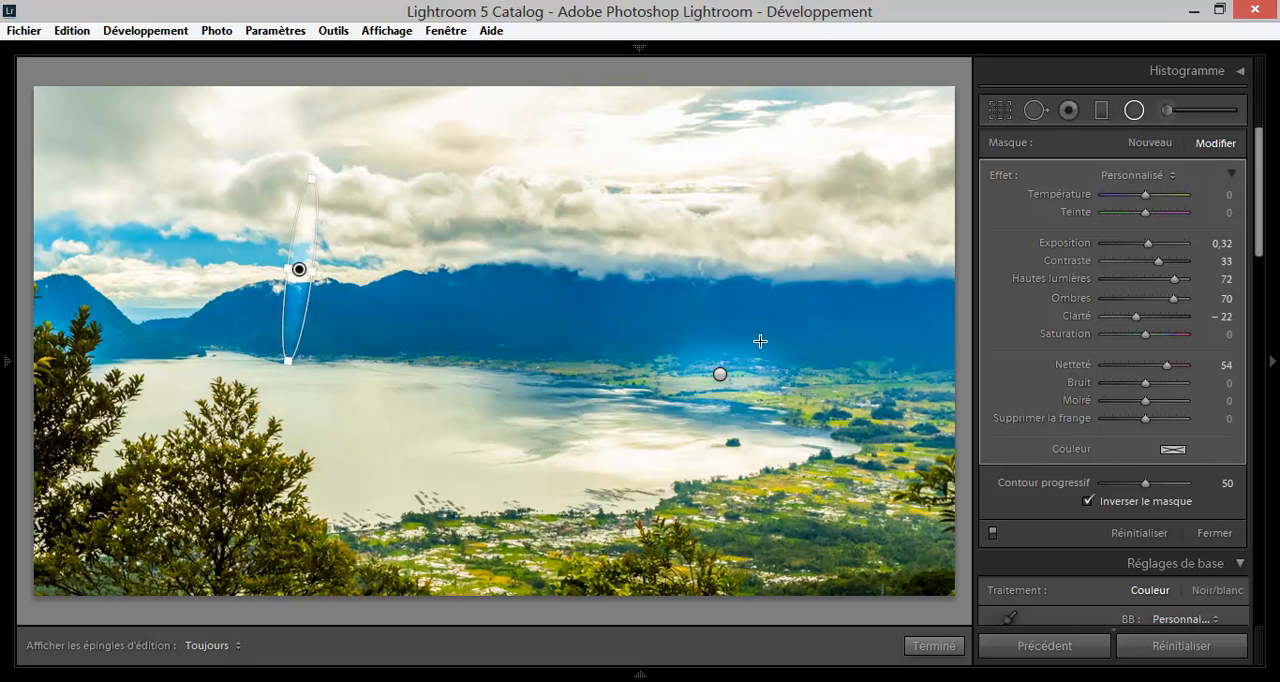
right_click(298, 270)
click(335, 303)
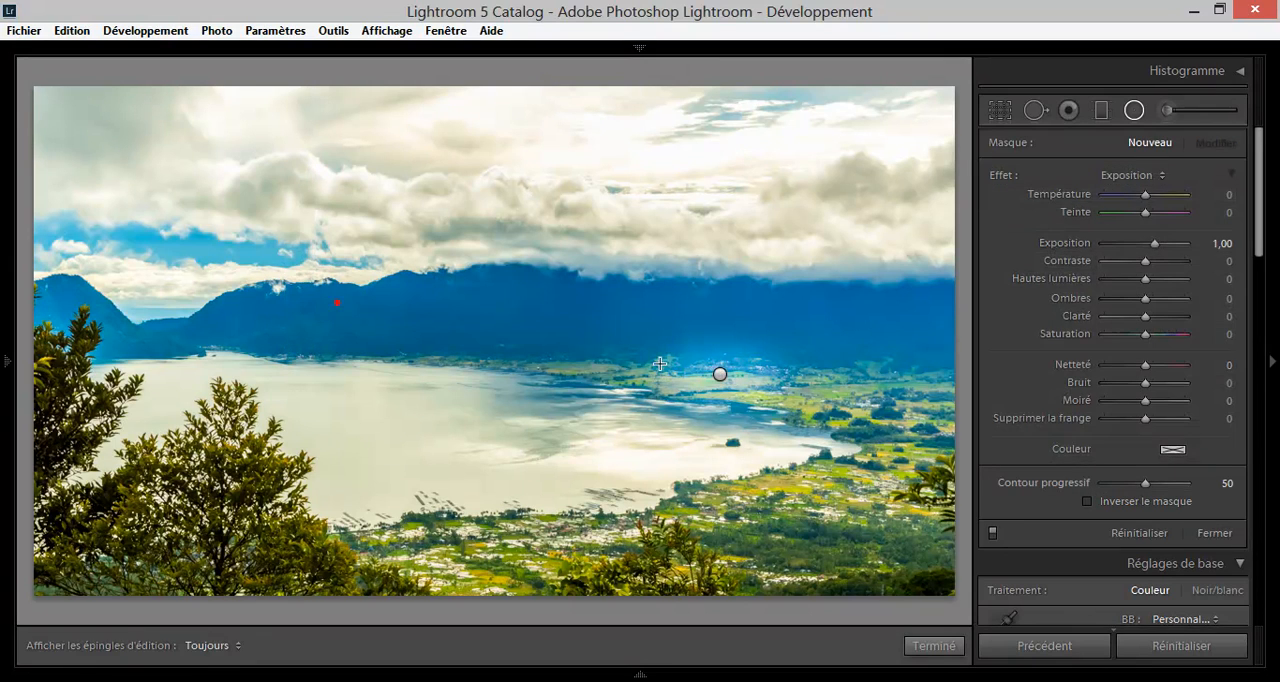
Duplicate the radial filter on the lake's far right shore twice in place to strengthen its effect.
right_click(720, 376)
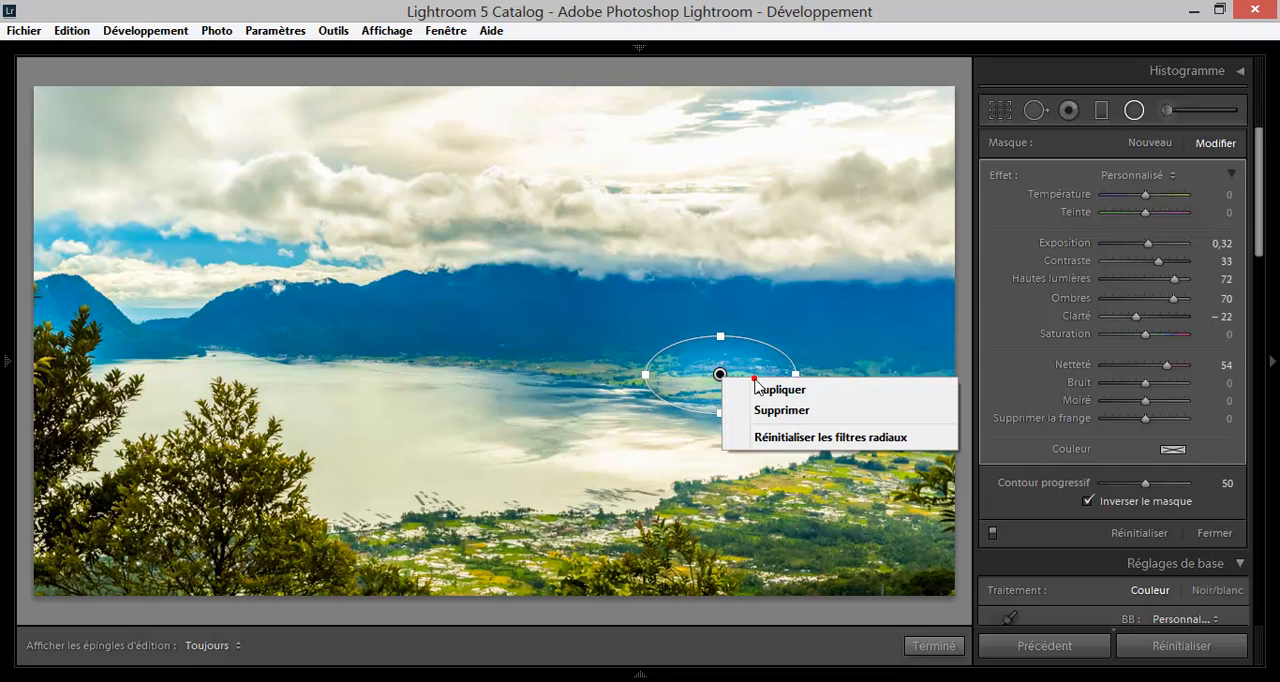
click(770, 389)
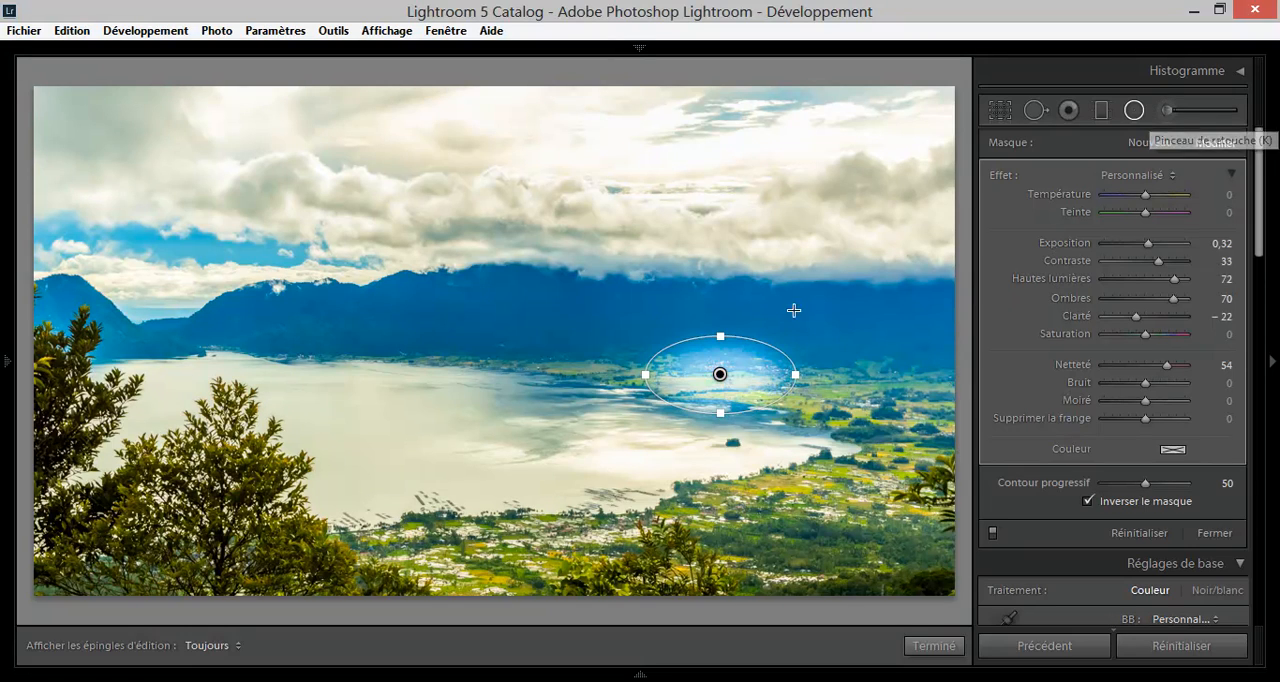
right_click(720, 374)
click(751, 384)
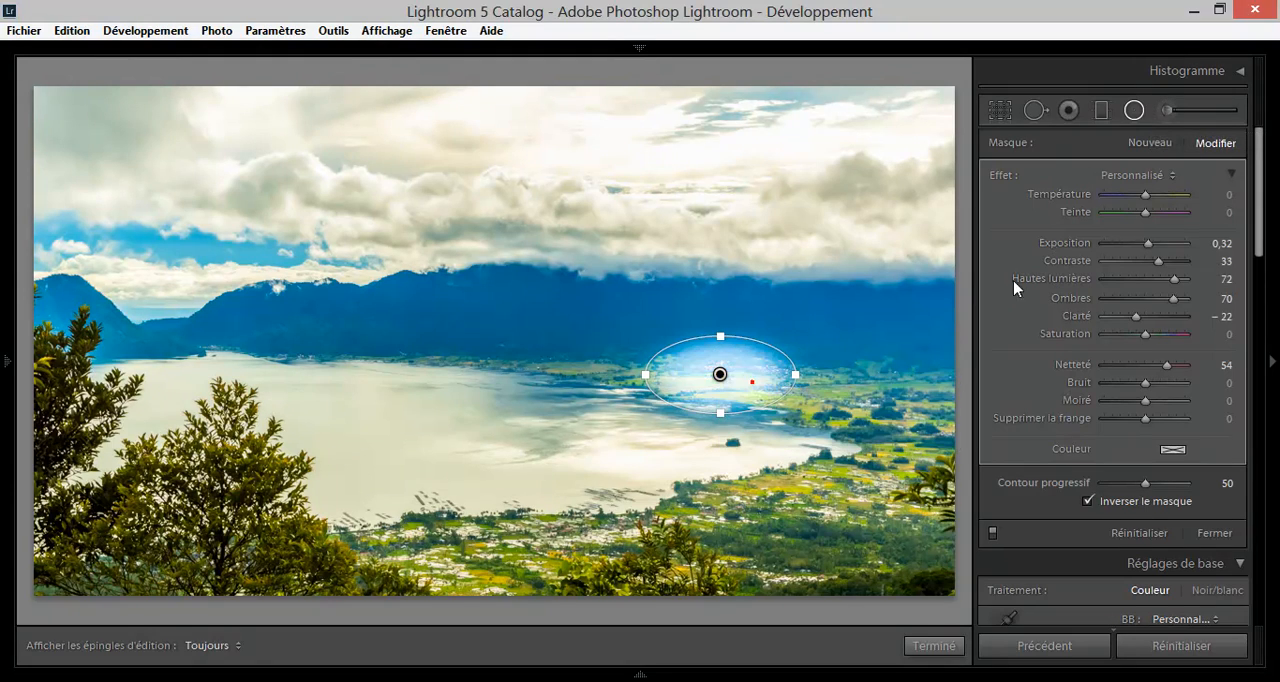
Delete all the stacked radial filters from the lake's far right shore.
key(Delete)
click(720, 376)
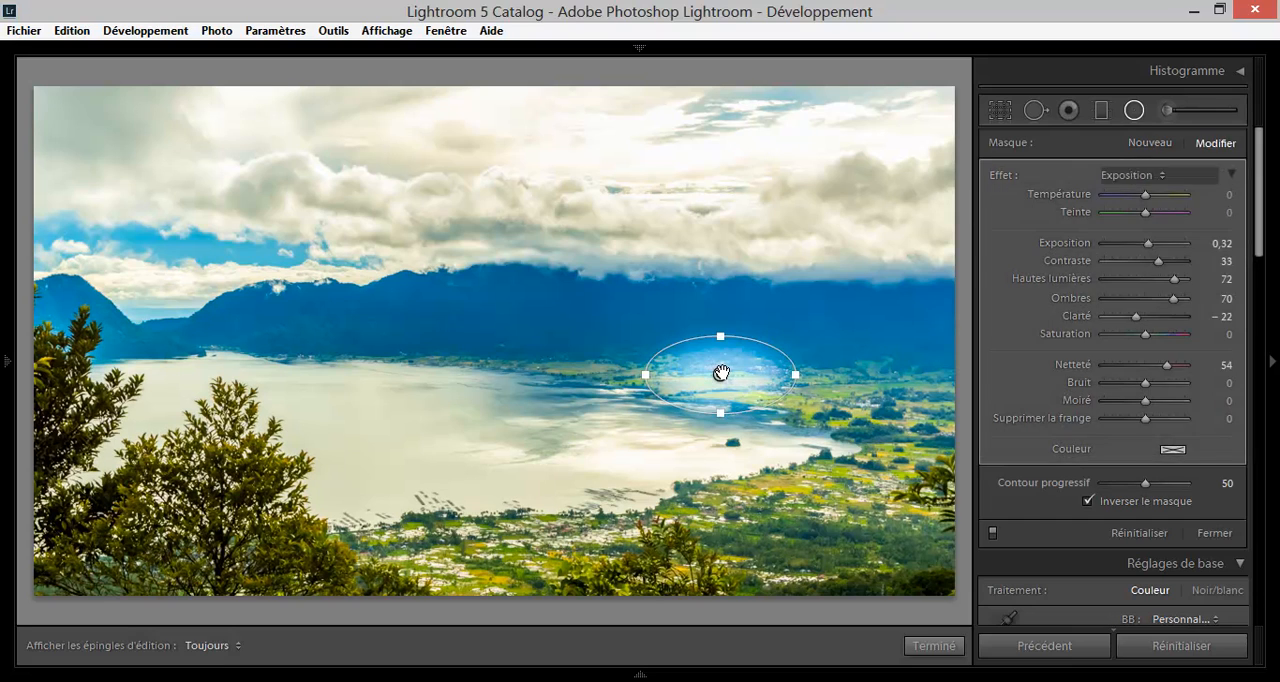
key(Delete)
click(720, 377)
key(Delete)
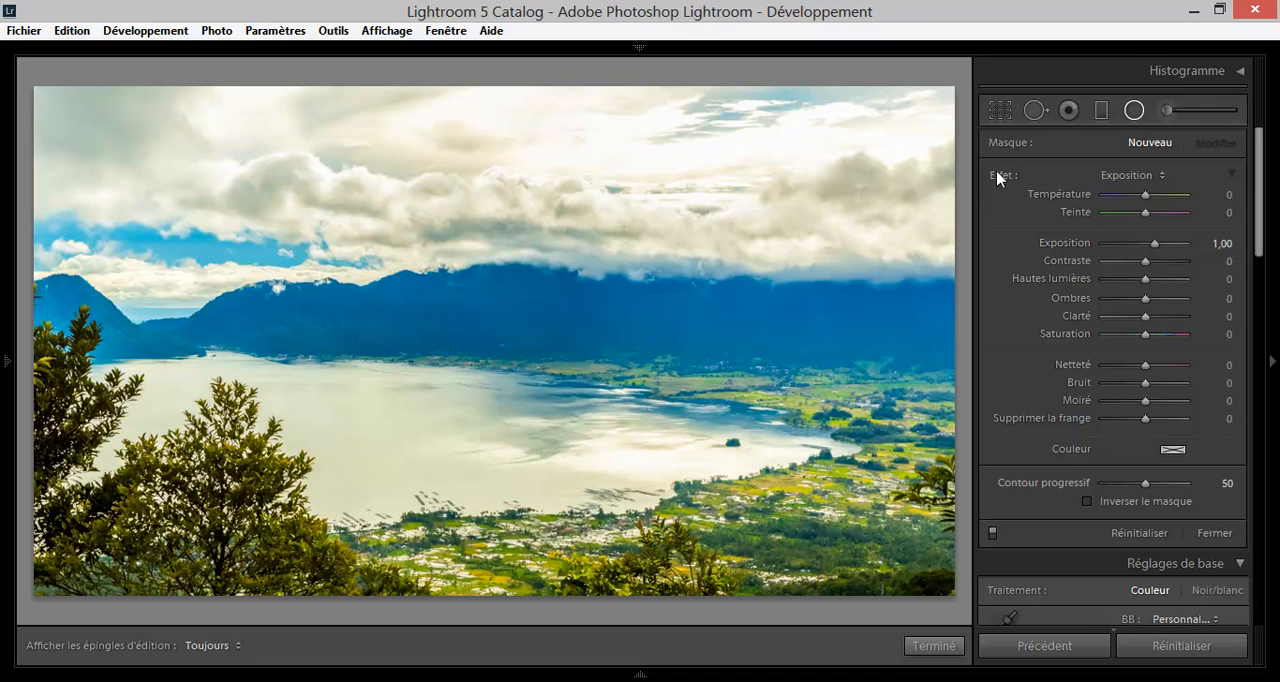
Try painting an adjustment brush of Taille 8,0 with Exposition 1,00 over the left-hand mountains up to the central peak.
click(1166, 111)
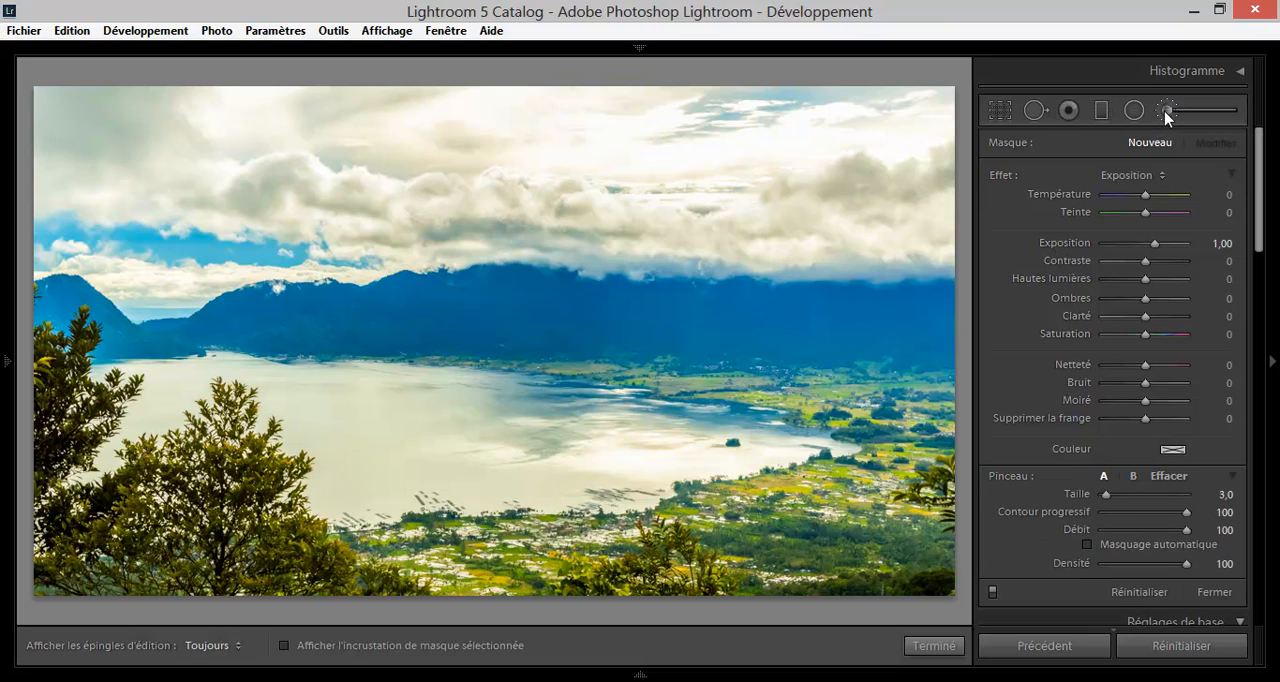
scroll(792, 305, up, 5)
scroll(792, 305, up, 2)
scroll(713, 320, down, 1)
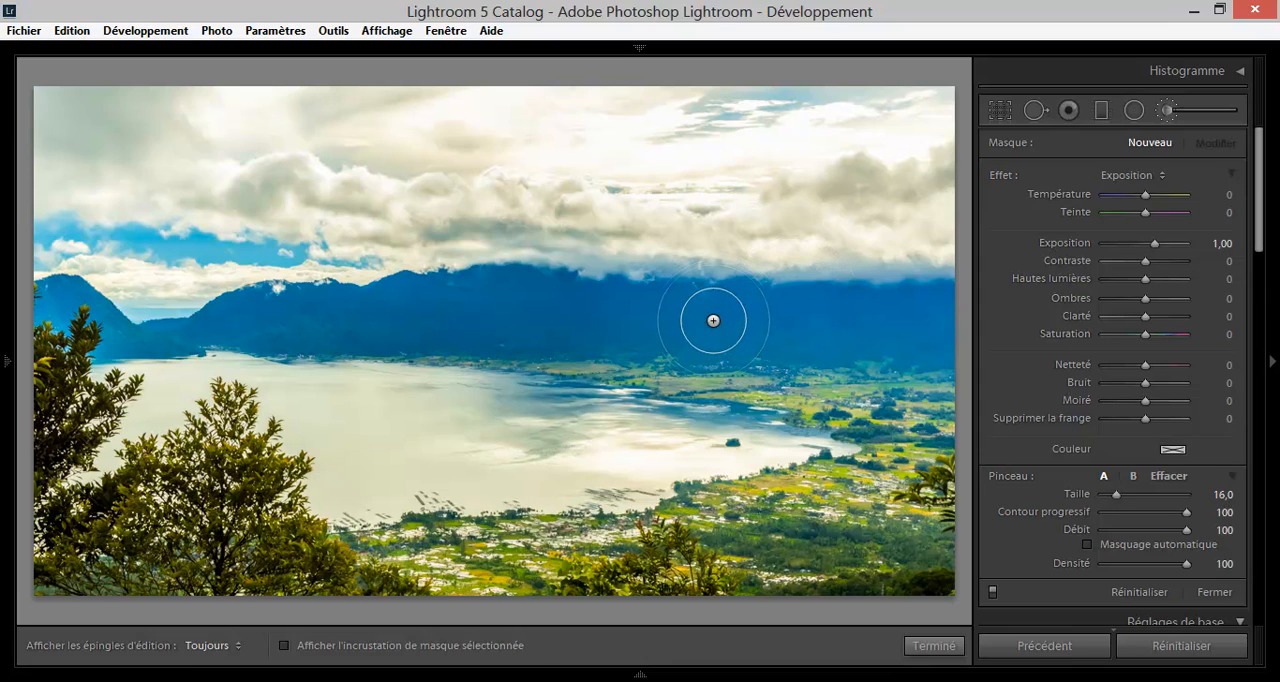
scroll(263, 294, down, 2)
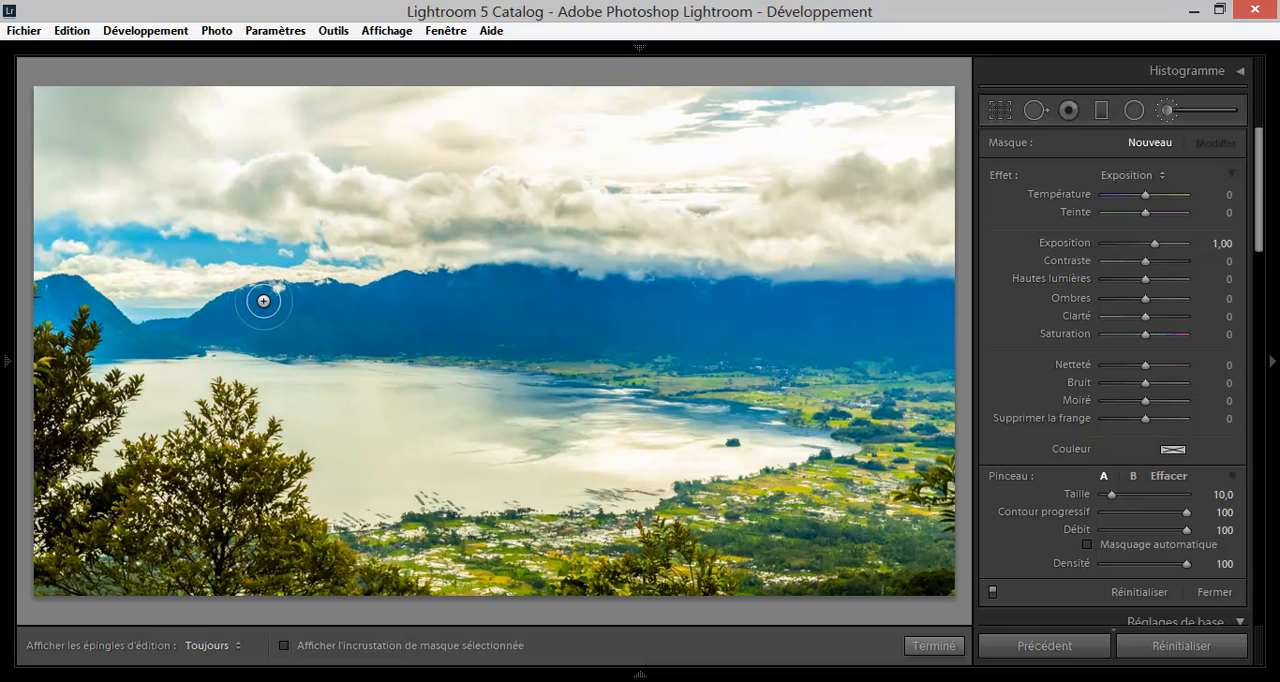
scroll(234, 326, down, 2)
click(234, 326)
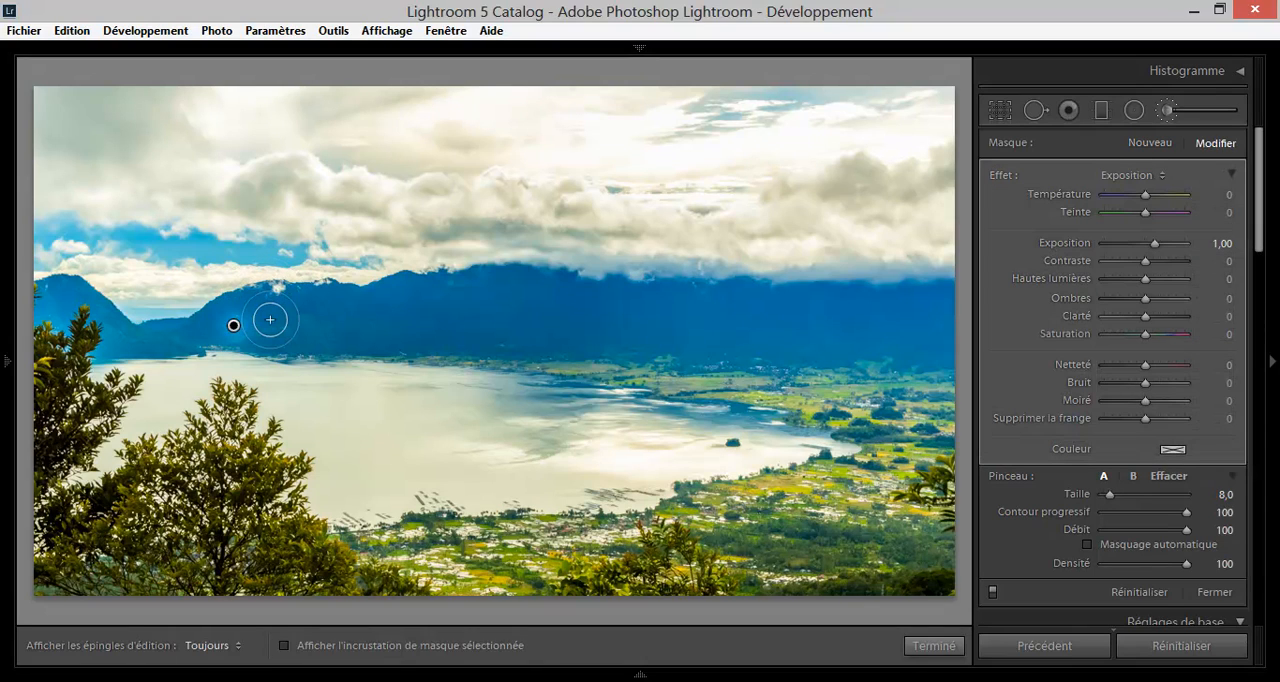
key(h)
mouse_move(266, 317)
mouse_down()
mouse_move(210, 329)
mouse_move(274, 302)
mouse_move(381, 295)
mouse_move(313, 299)
mouse_move(189, 336)
mouse_move(72, 280)
mouse_up()
key(h)
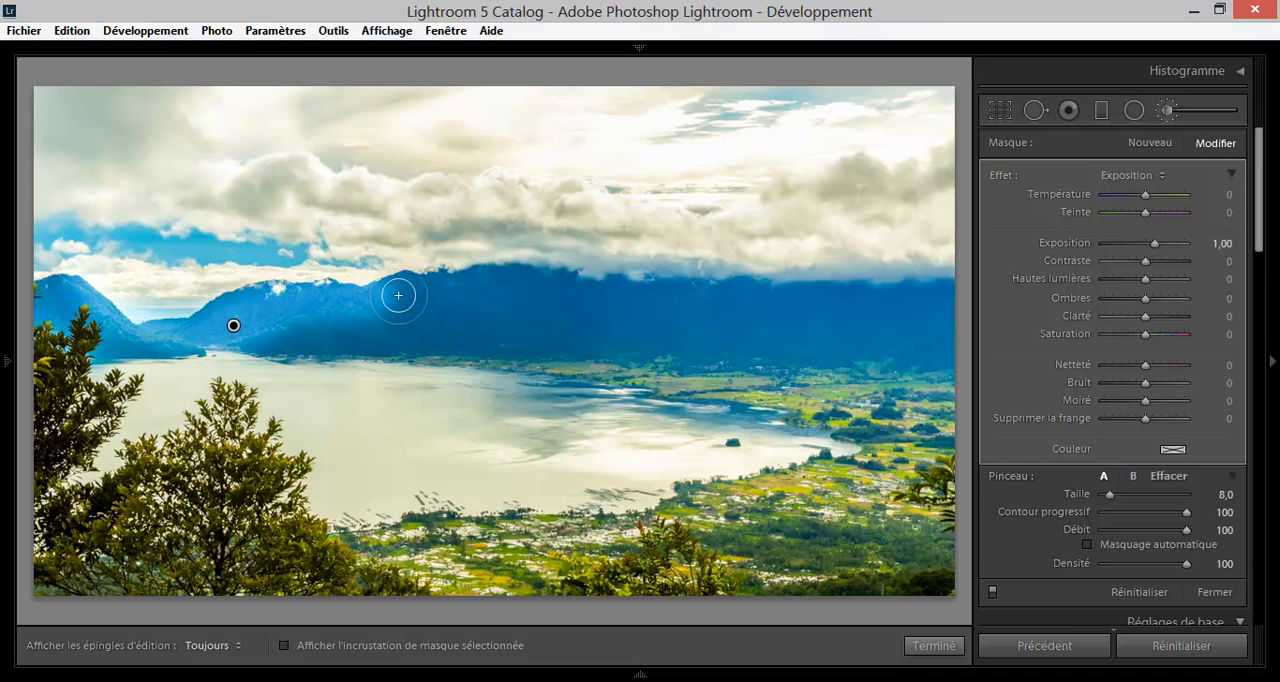
click(398, 278)
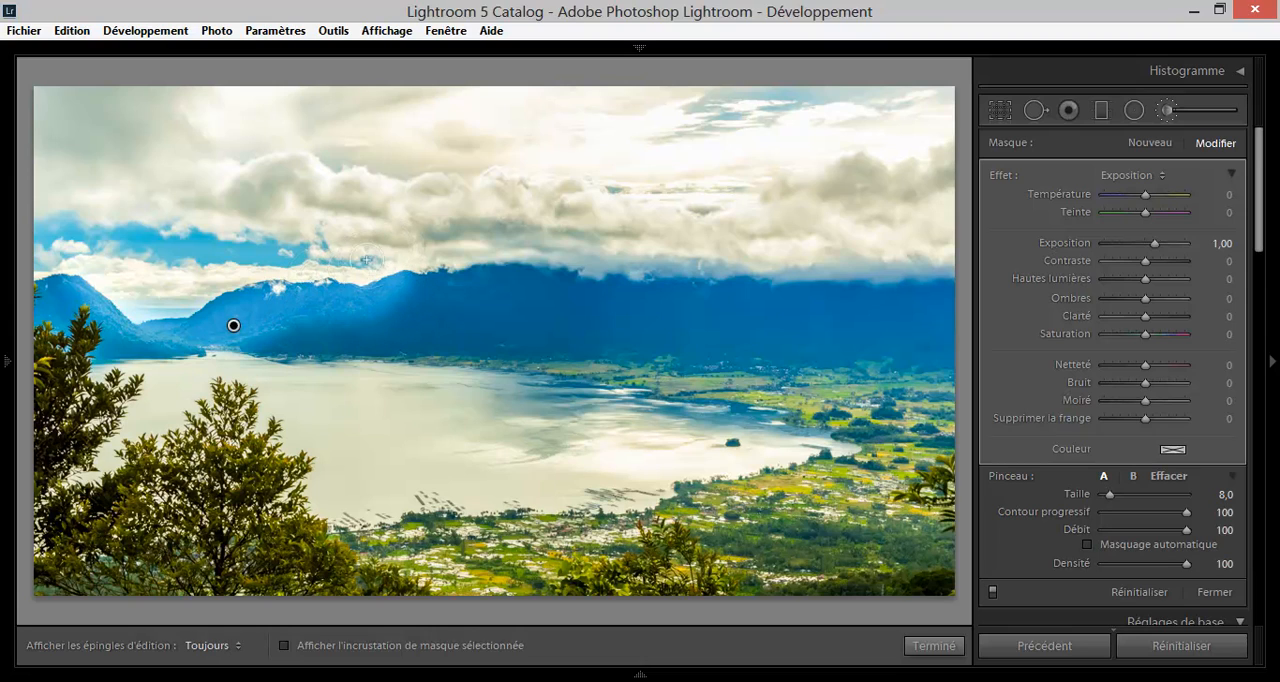
Set the brush adjustment's Exposition to 0,32, Contraste −38, Hautes lumières 75, Ombres 13 and Clarté −54.
mouse_move(1154, 248)
mouse_down()
mouse_move(1139, 263)
mouse_move(1177, 280)
mouse_move(1115, 321)
mouse_up()
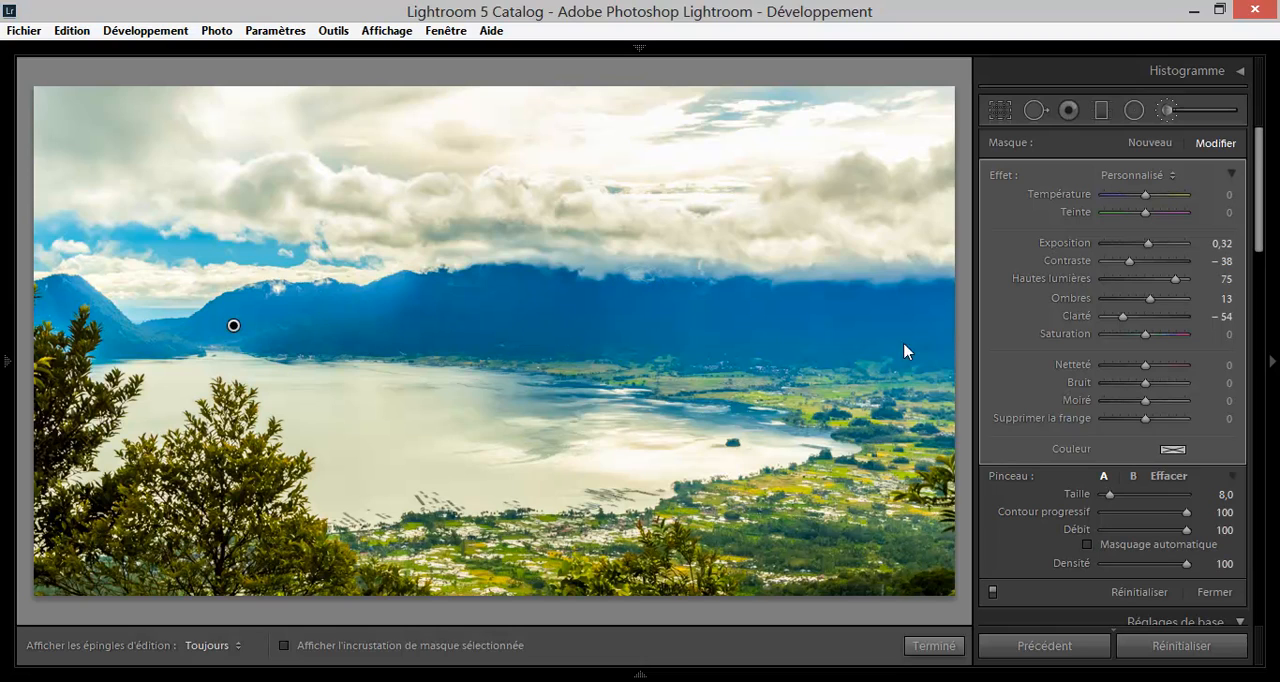
mouse_move(1145, 333)
mouse_down()
mouse_move(1180, 335)
mouse_move(1150, 341)
mouse_up()
right_click(231, 325)
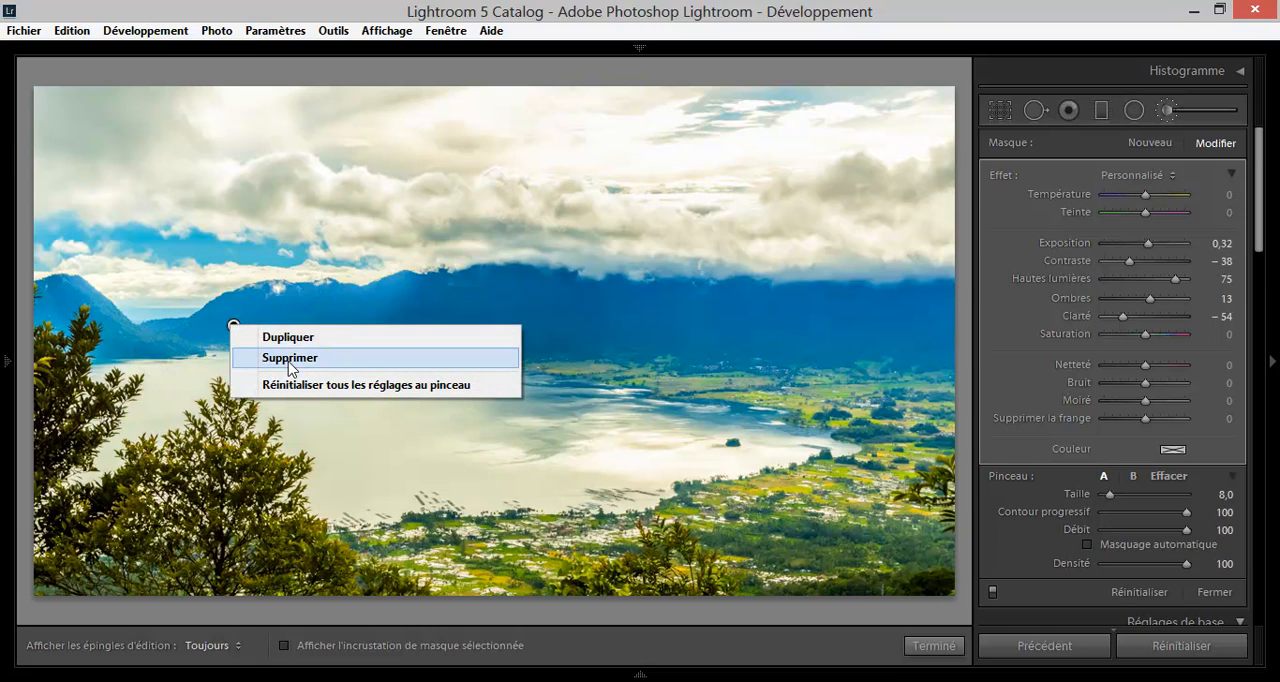
click(485, 9)
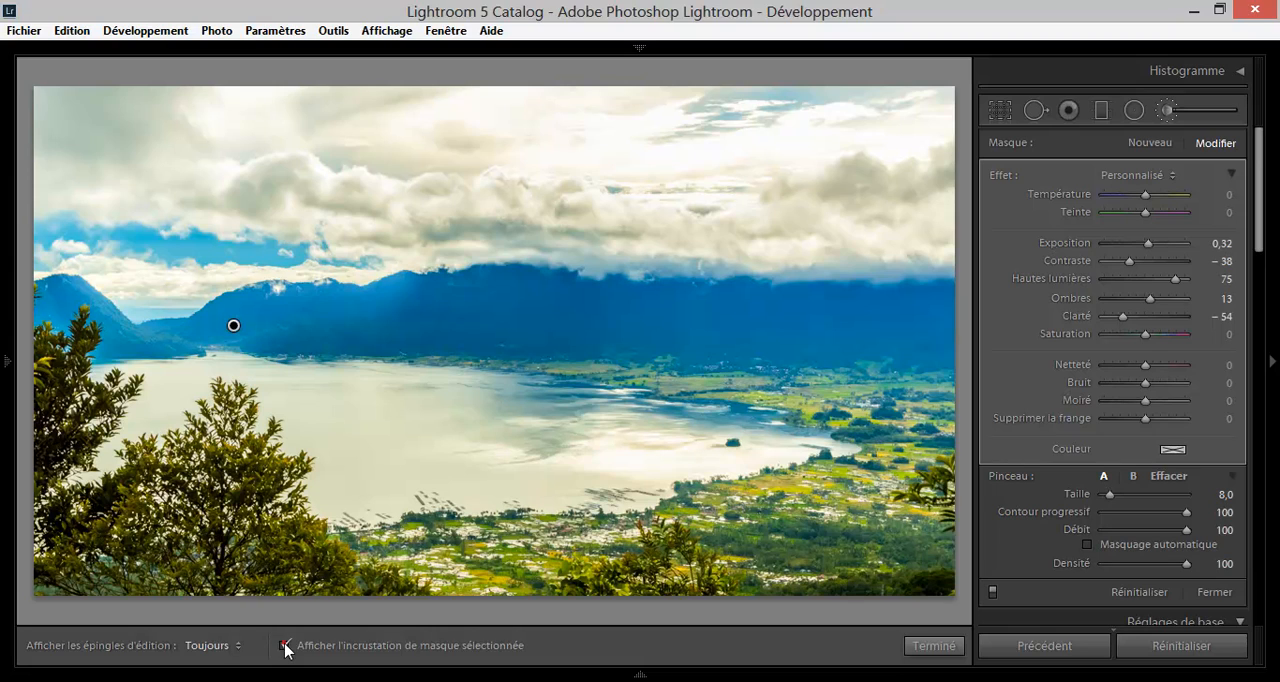
Show the selected mask overlay and extend the brush mask rightward along the mountain range and back over its lower slopes.
click(286, 646)
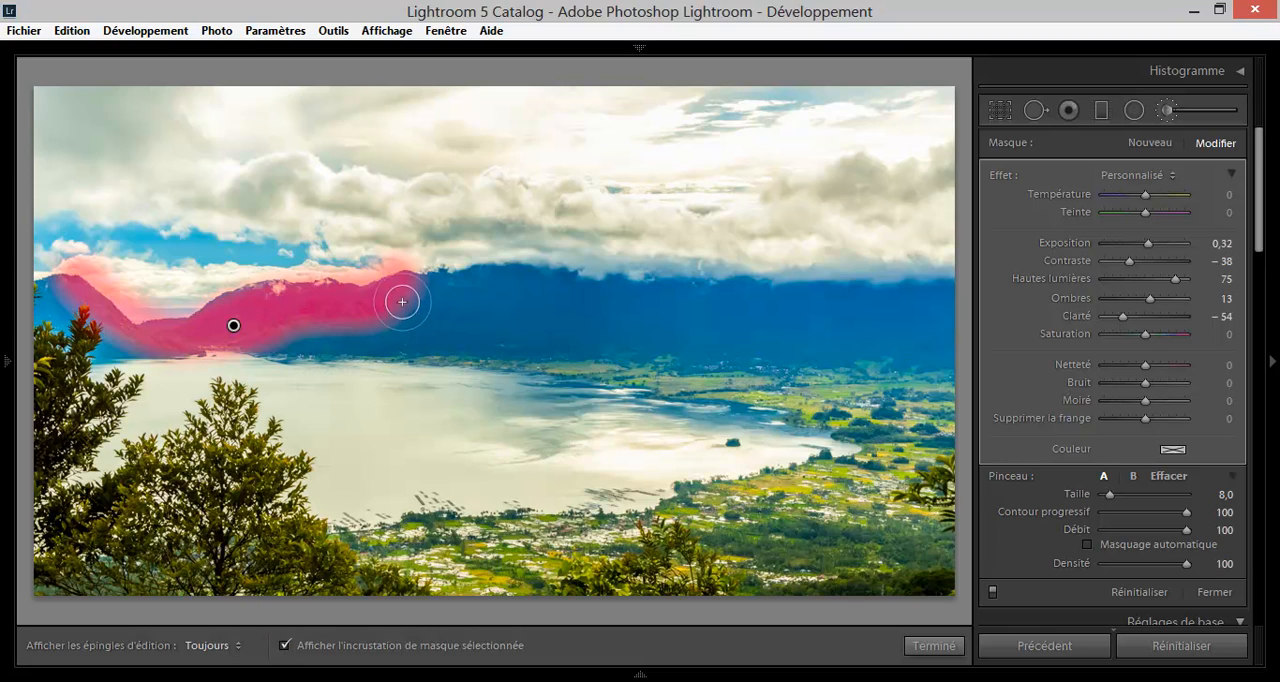
key(h)
drag(403, 289, 775, 297)
key(h)
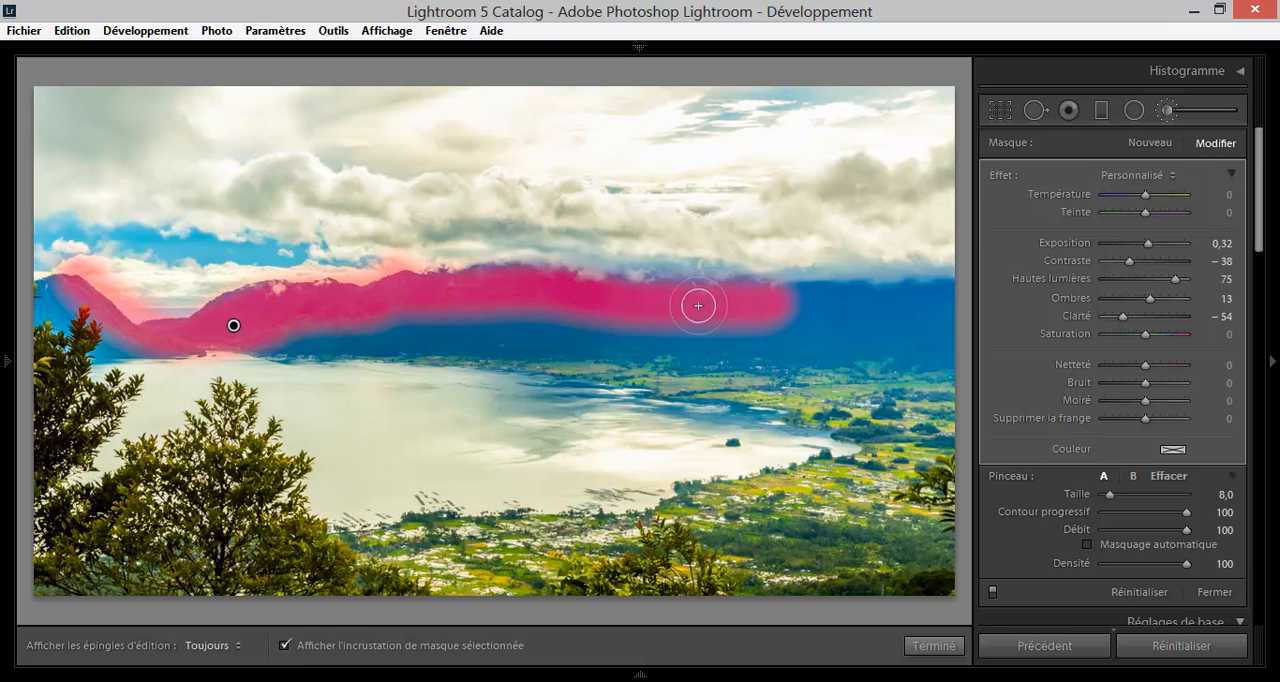
key(h)
mouse_move(698, 305)
mouse_down()
mouse_move(632, 328)
mouse_move(409, 310)
mouse_move(282, 323)
mouse_move(350, 345)
mouse_up()
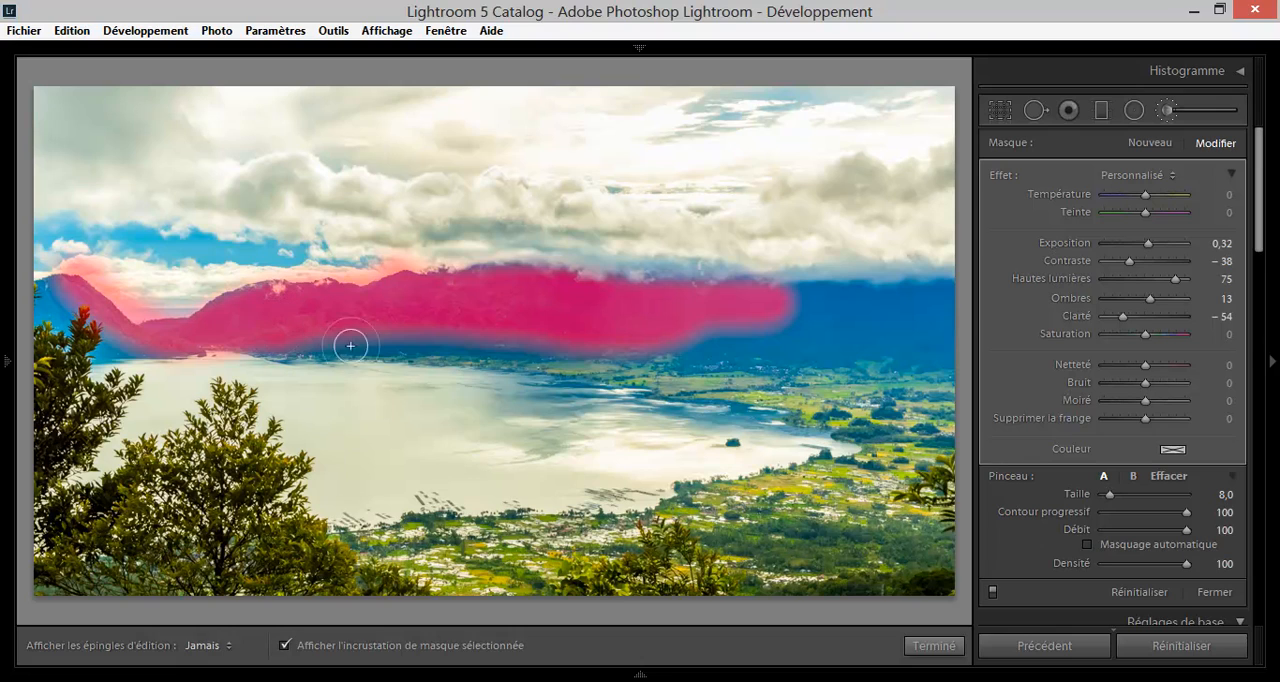
key(h)
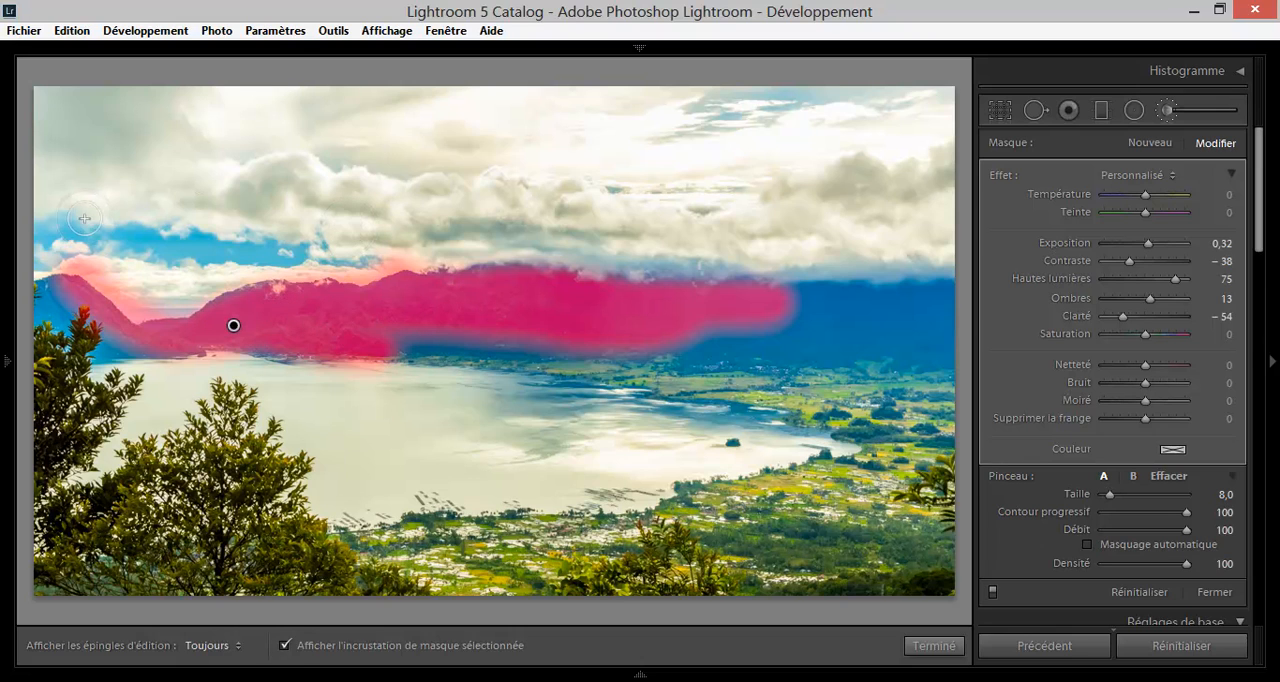
Zoom to 1:1 and examine how the mask overlay follows the left mountain's slope.
click(3, 257)
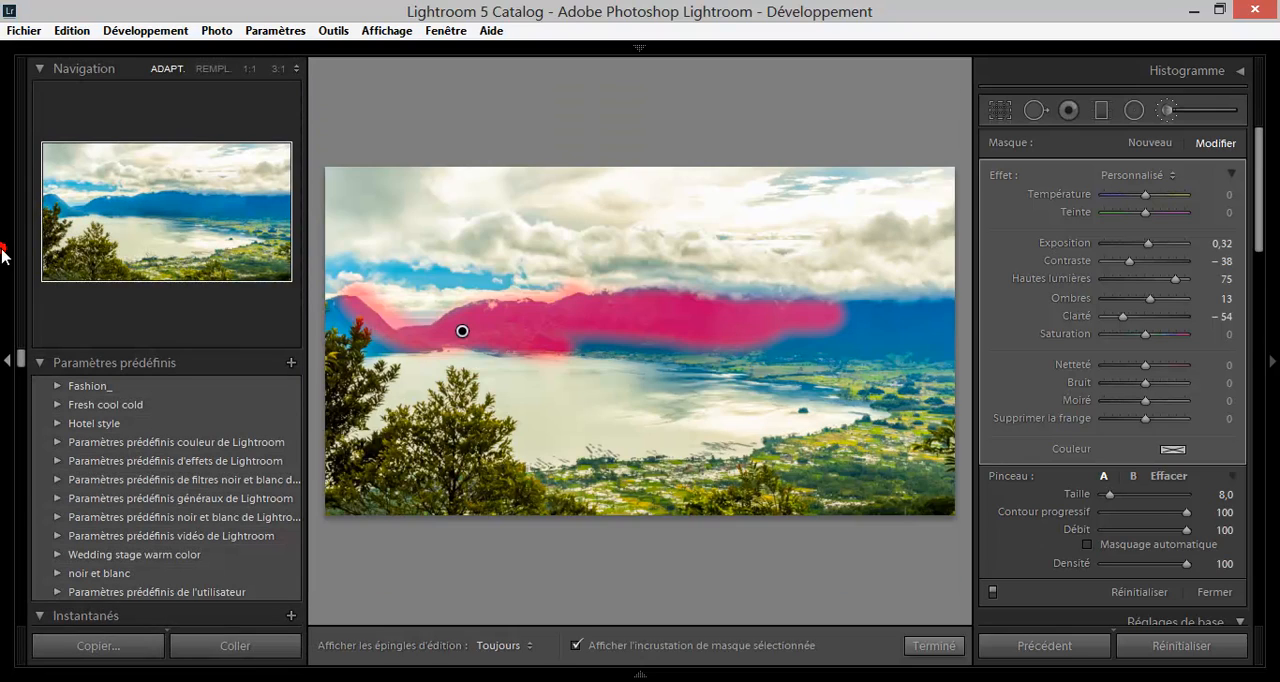
click(3, 191)
click(3, 191)
click(73, 202)
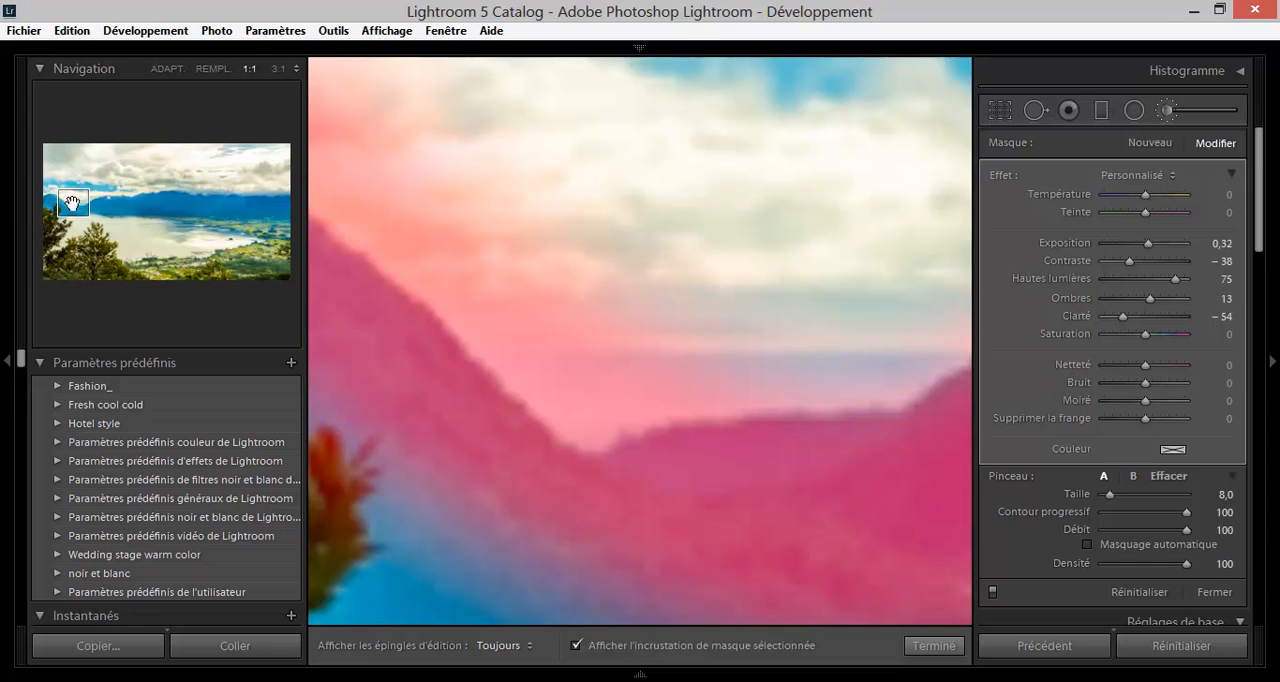
click(3, 222)
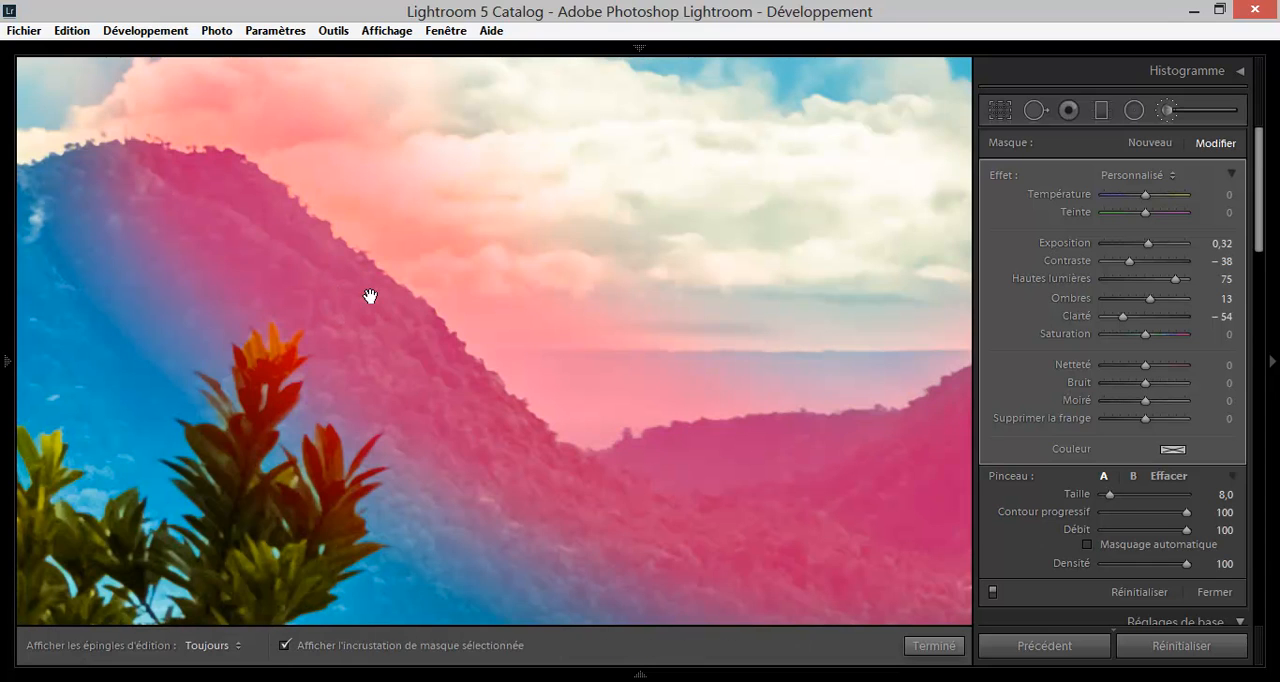
drag(537, 360, 523, 303)
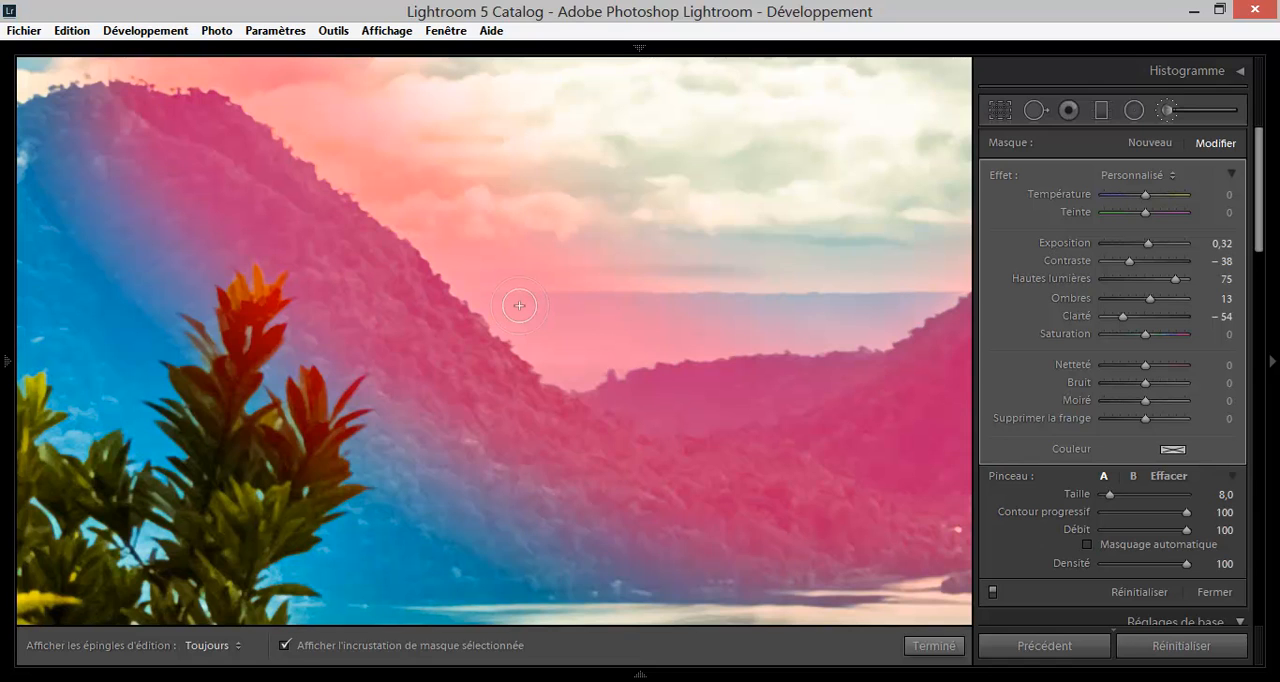
Examine the mask edges at 1:1 along the central shore, valley and ridge, and return to the fitted view of the whole photo.
click(3, 140)
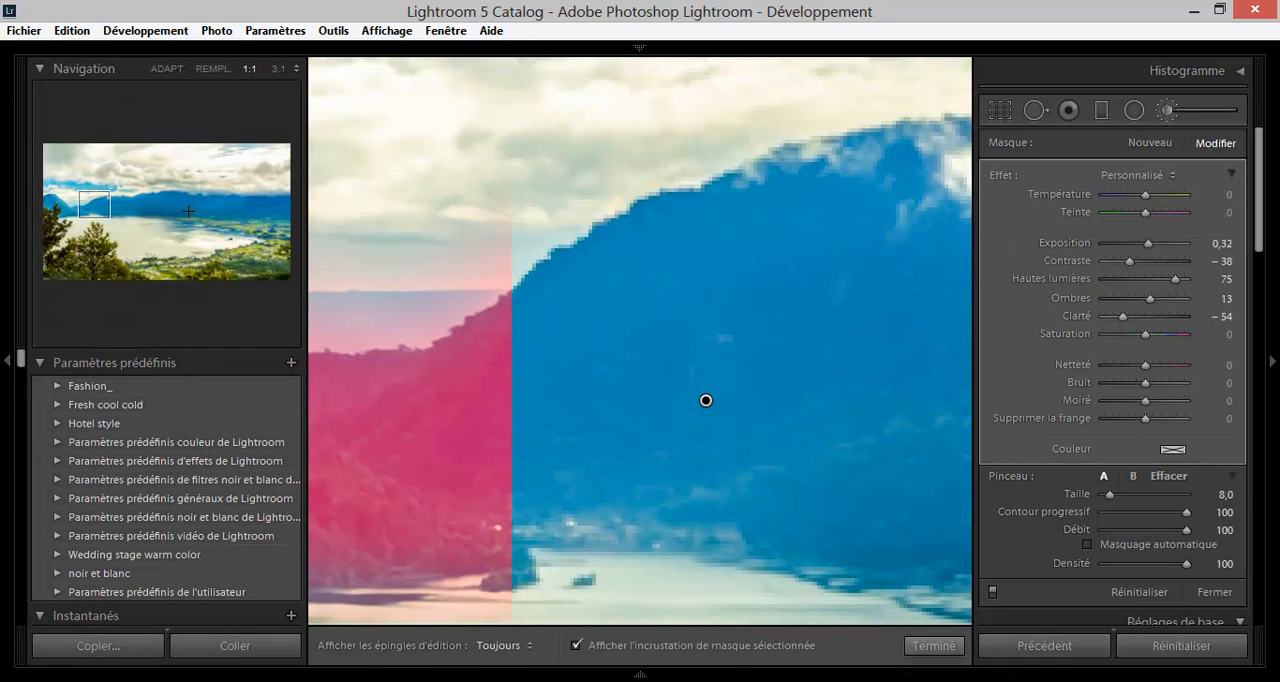
drag(188, 211, 183, 211)
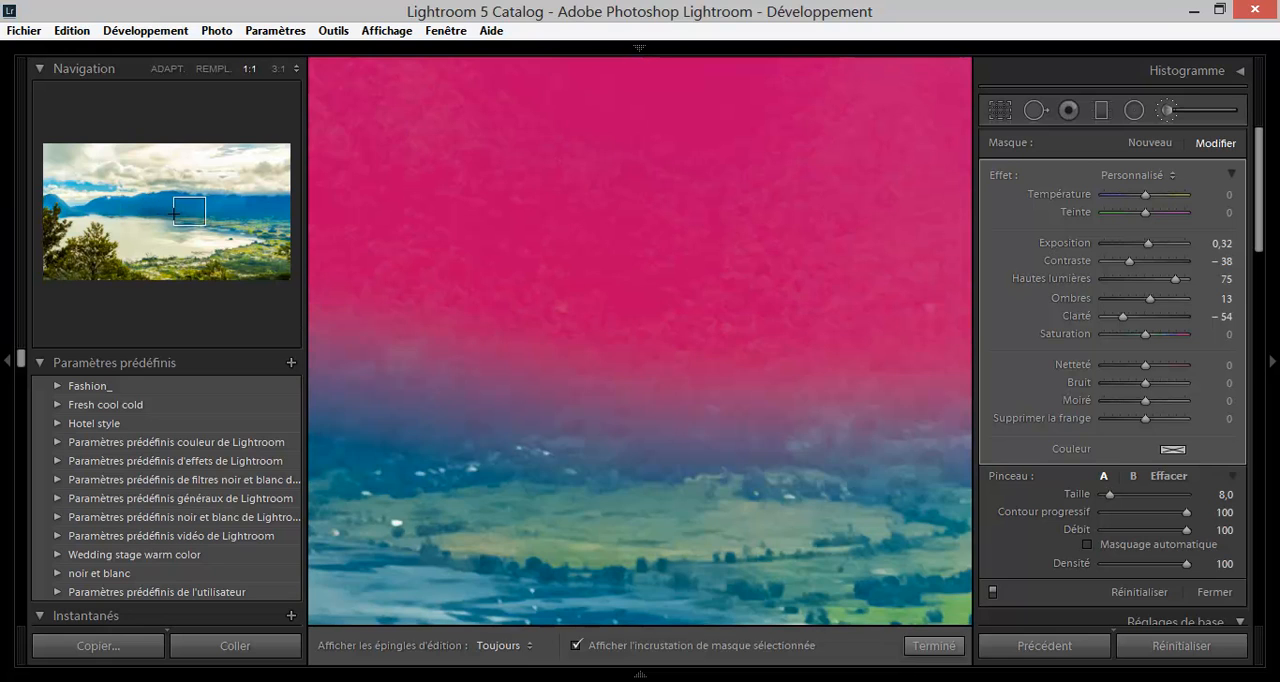
drag(177, 215, 100, 203)
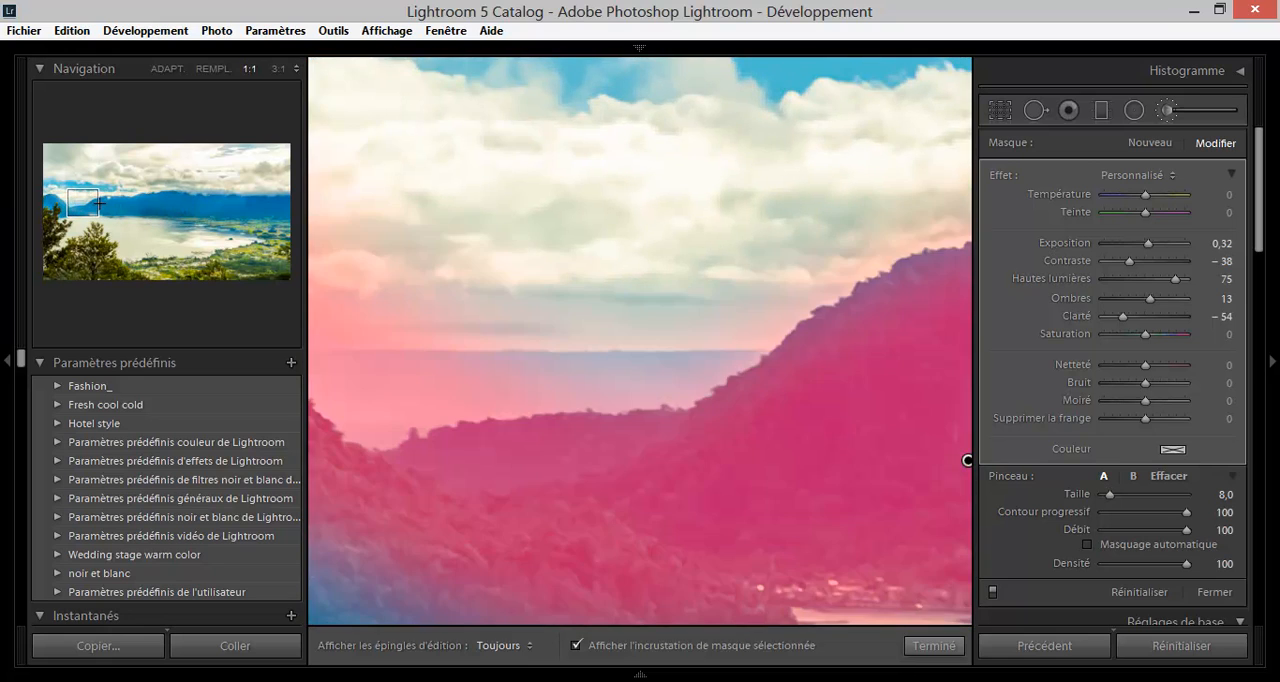
click(2, 214)
click(2, 222)
mouse_move(85, 203)
mouse_down()
mouse_move(124, 208)
mouse_move(72, 199)
mouse_up()
click(2, 184)
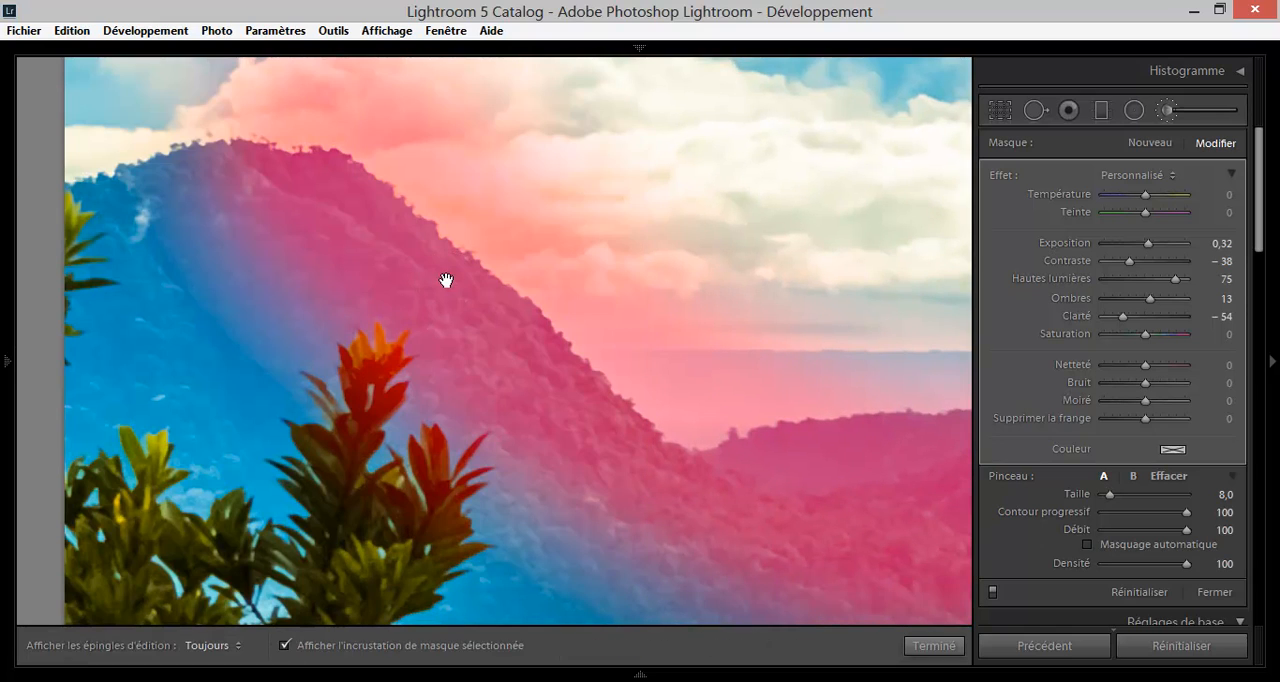
drag(663, 451, 420, 346)
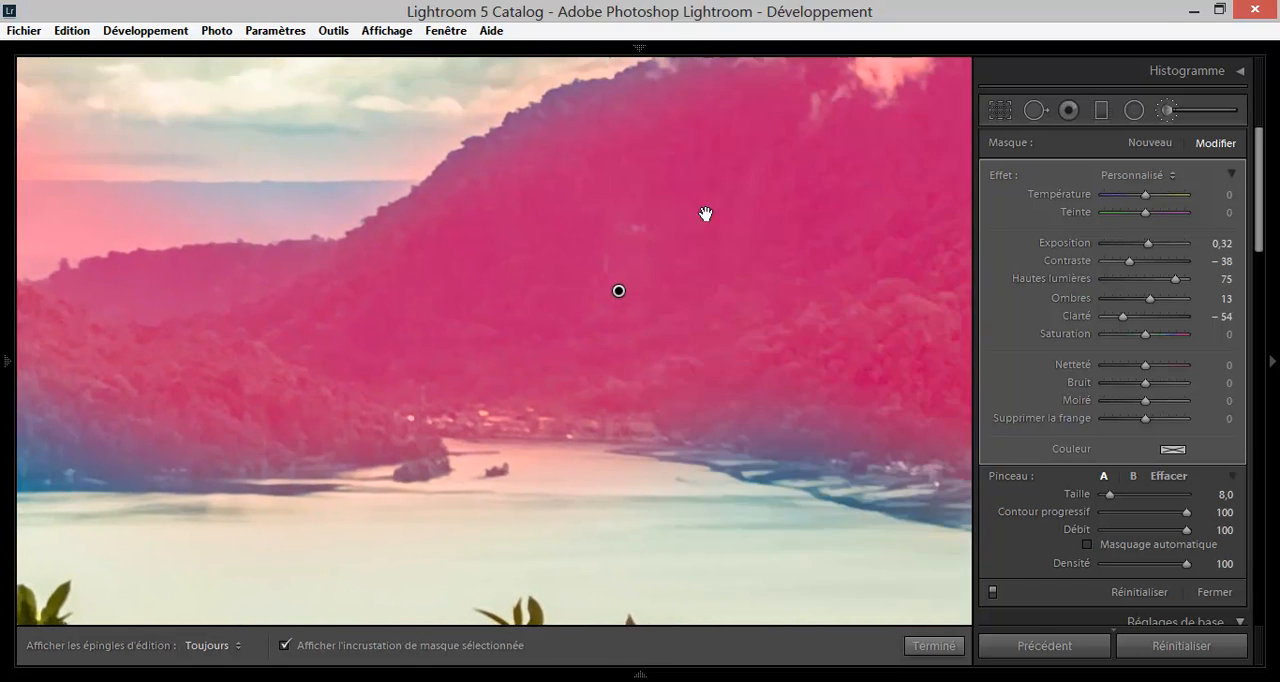
drag(706, 214, 508, 280)
click(3, 191)
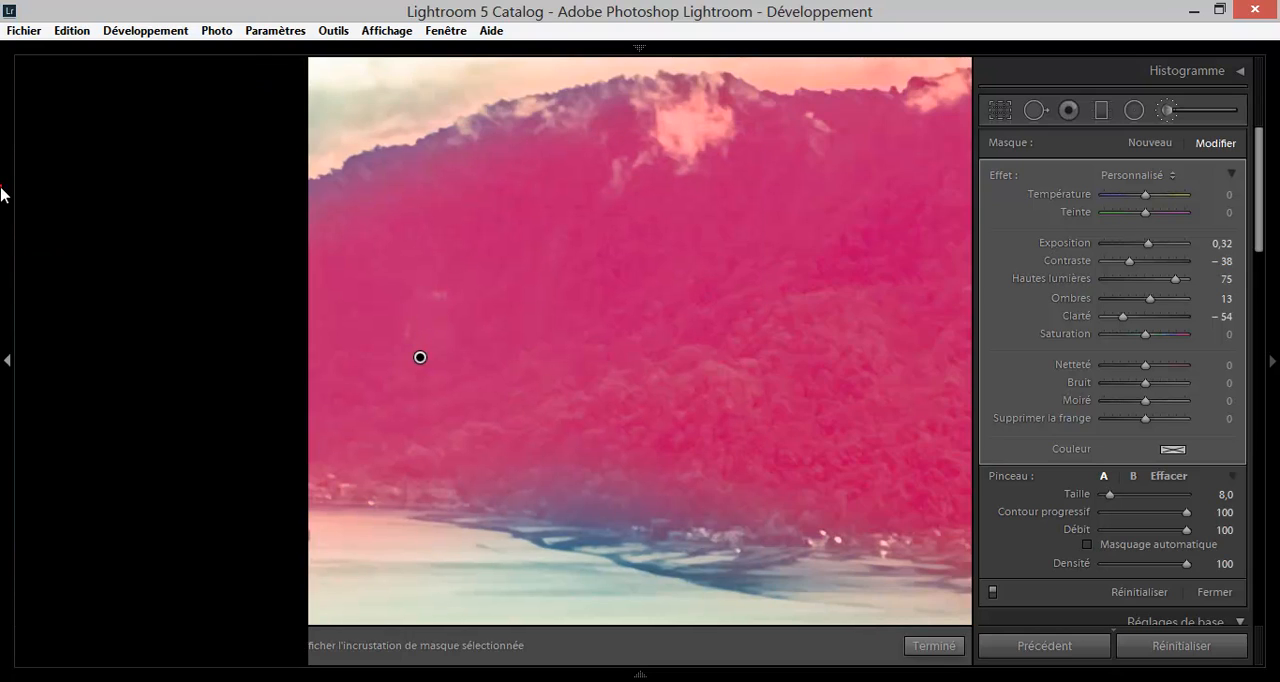
drag(109, 206, 93, 208)
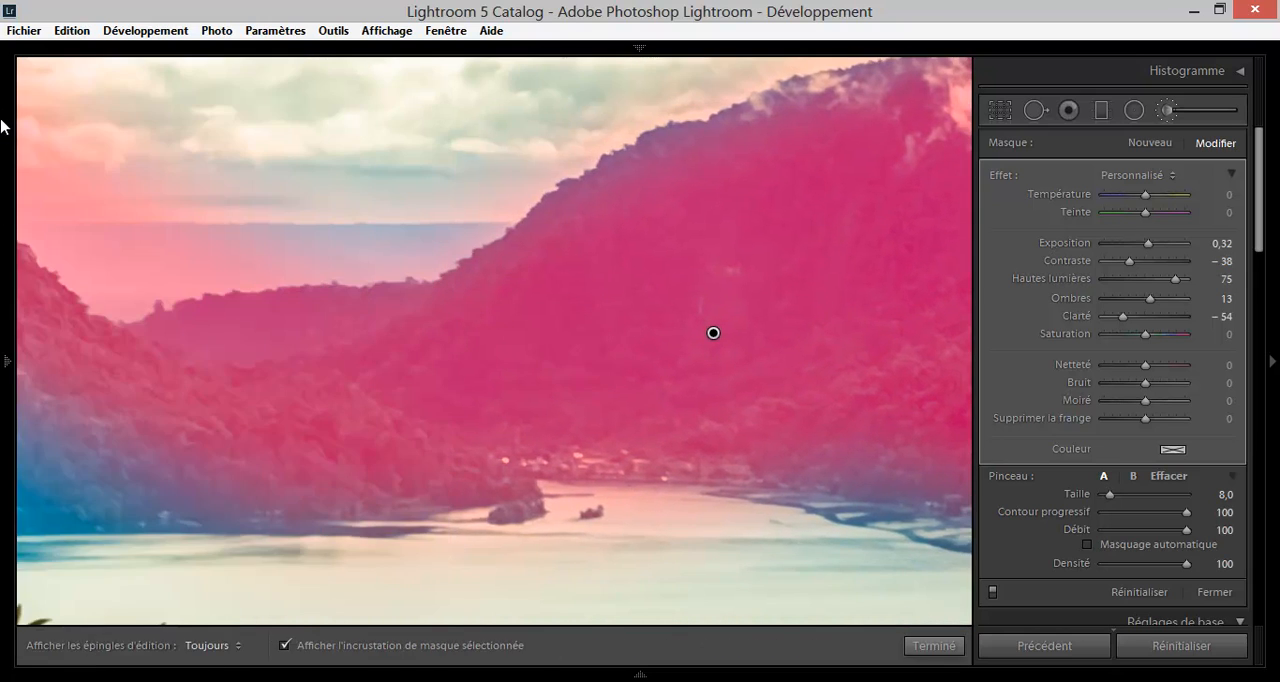
mouse_move(2, 115)
click(212, 69)
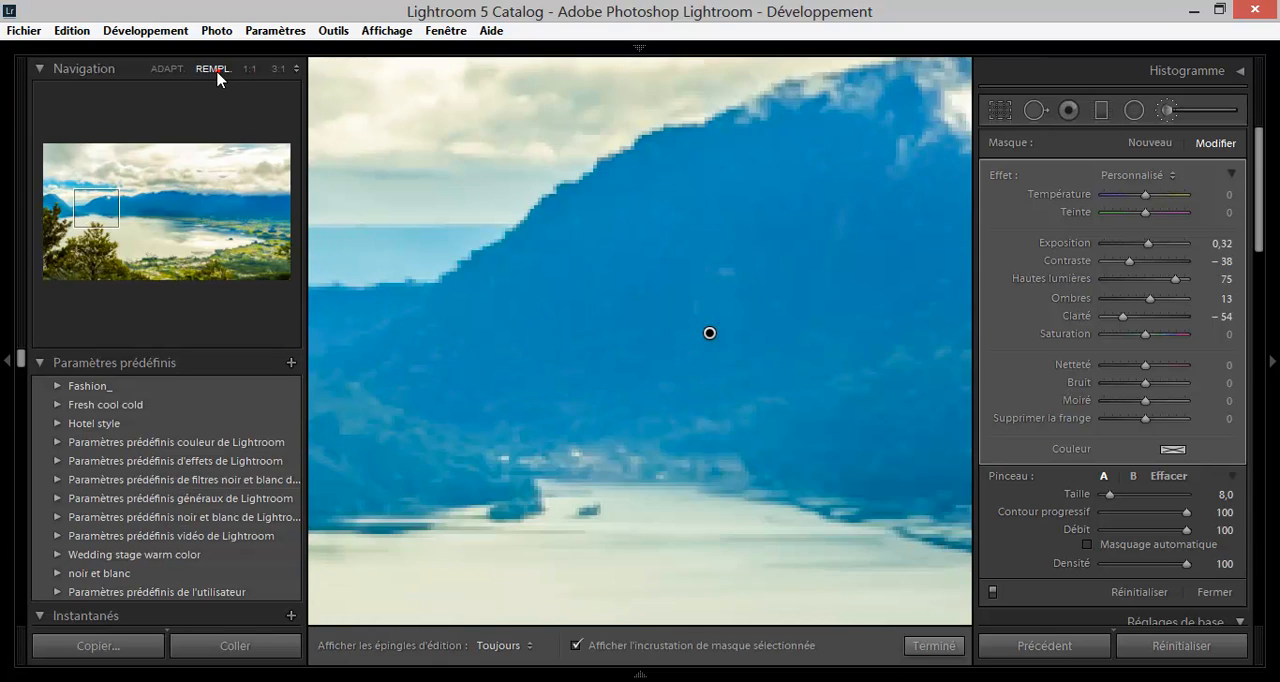
click(172, 70)
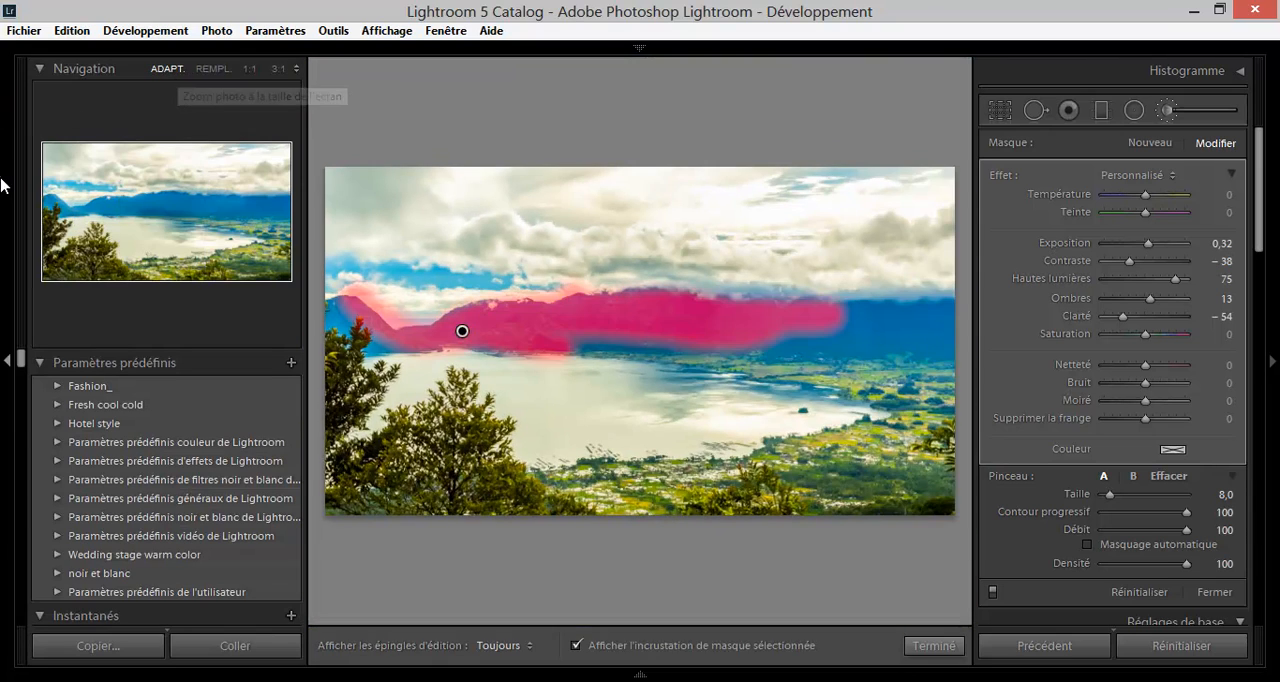
click(1, 177)
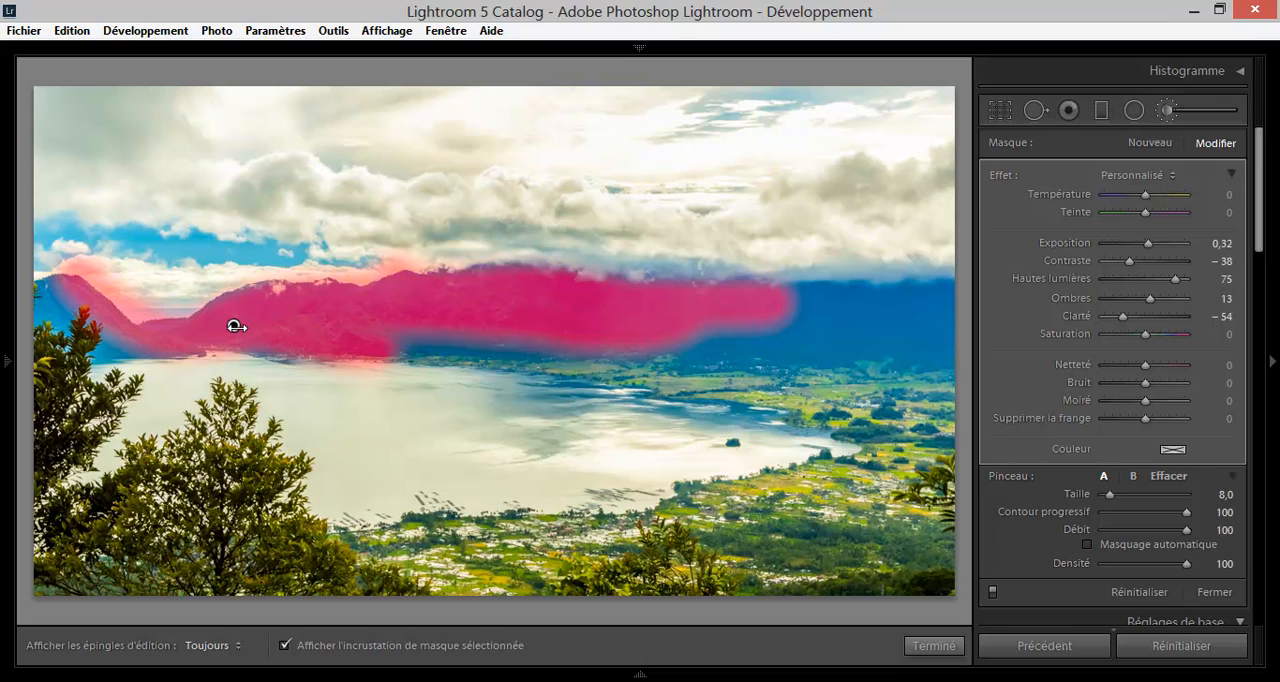
Delete the brush adjustment from the mountains and finish local brush editing.
key(Delete)
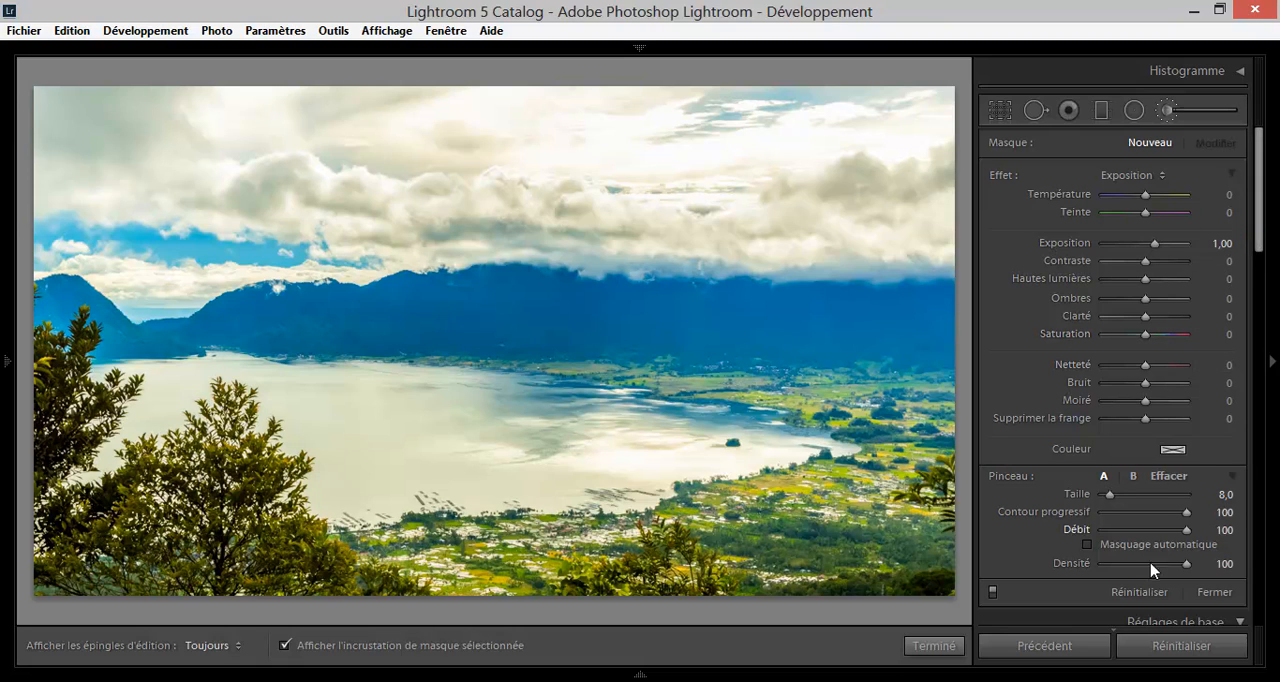
click(933, 645)
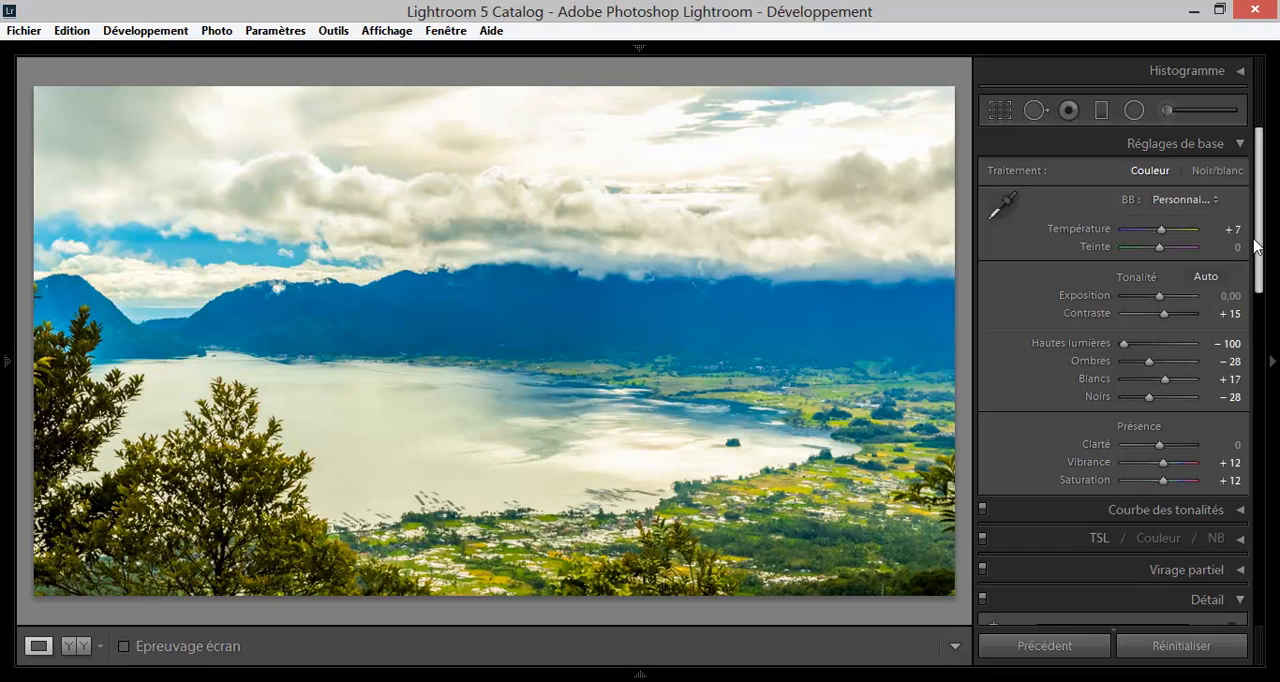
Compare the photo before and after editing in the side-by-side, top-and-bottom and split views.
drag(1258, 246, 1259, 380)
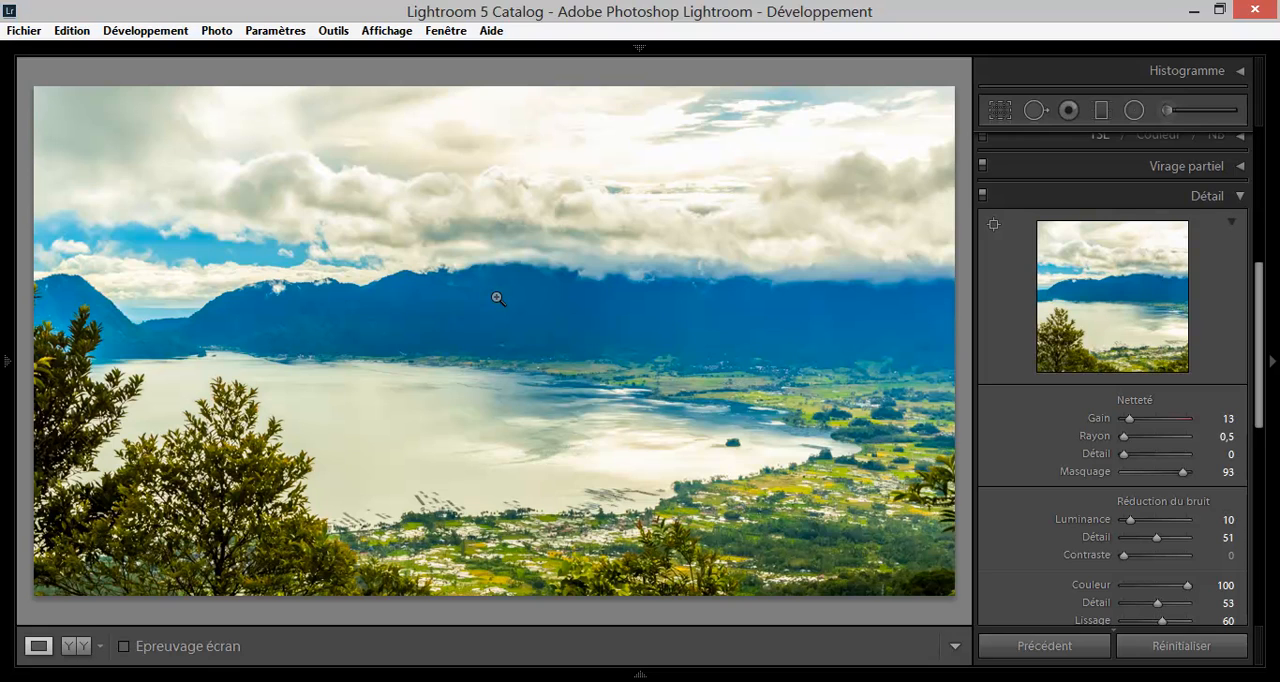
mouse_move(2, 191)
click(77, 650)
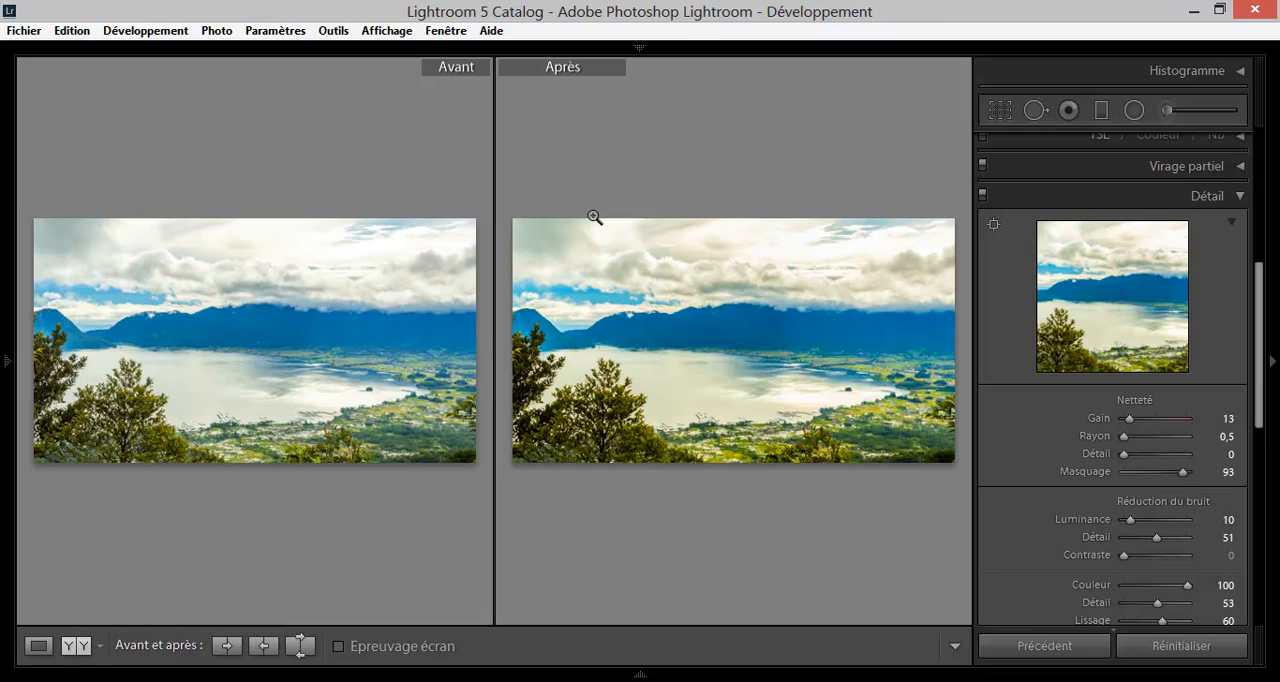
click(79, 646)
click(79, 646)
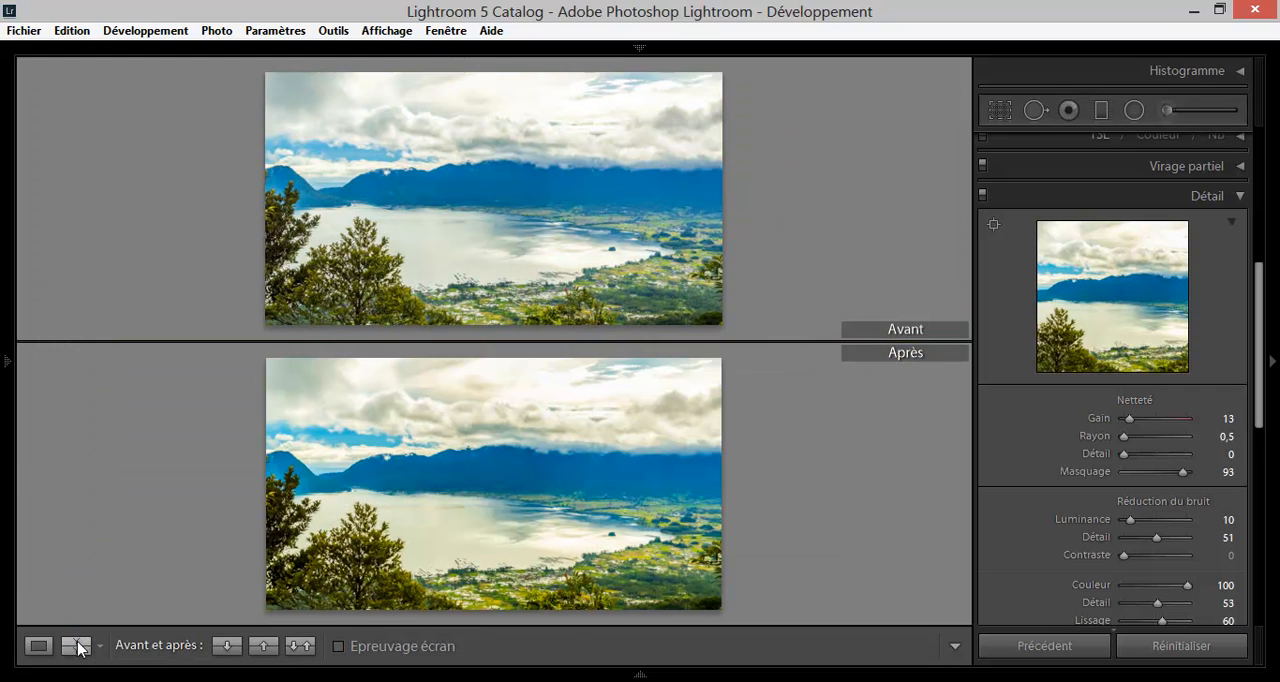
click(79, 646)
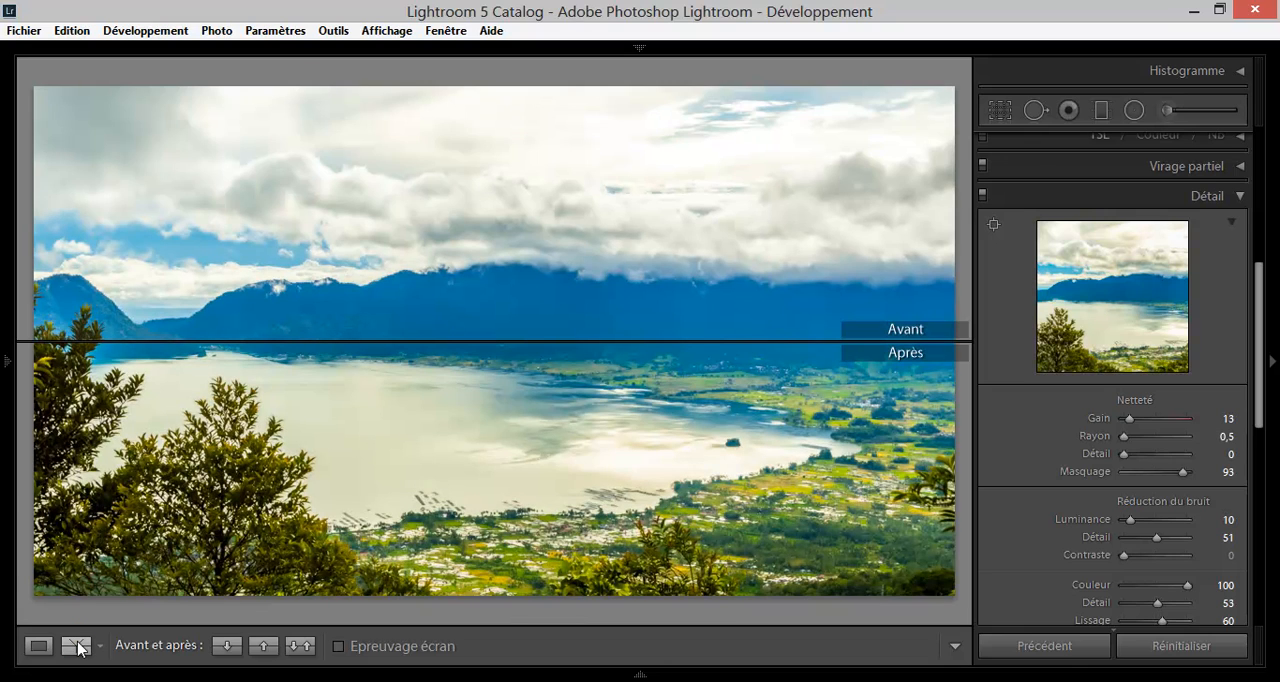
Compare the photo before and after editing side by side and in the left/right split, and return to the single photo view.
click(79, 646)
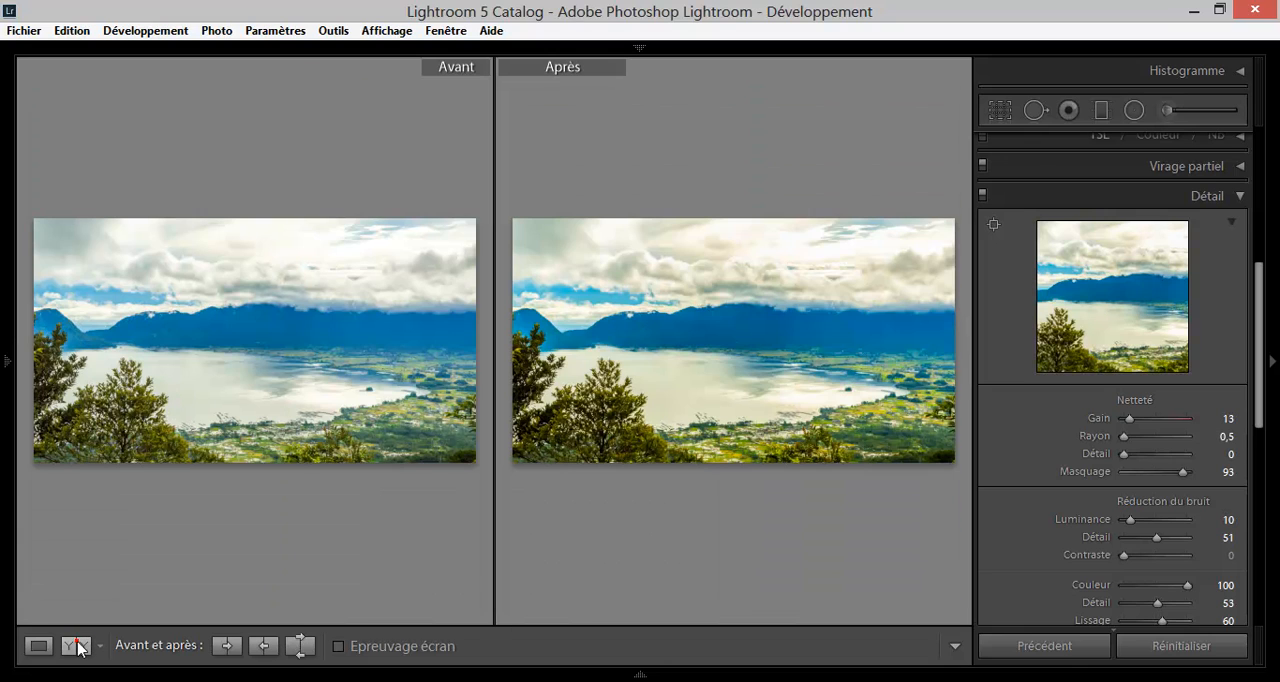
click(79, 646)
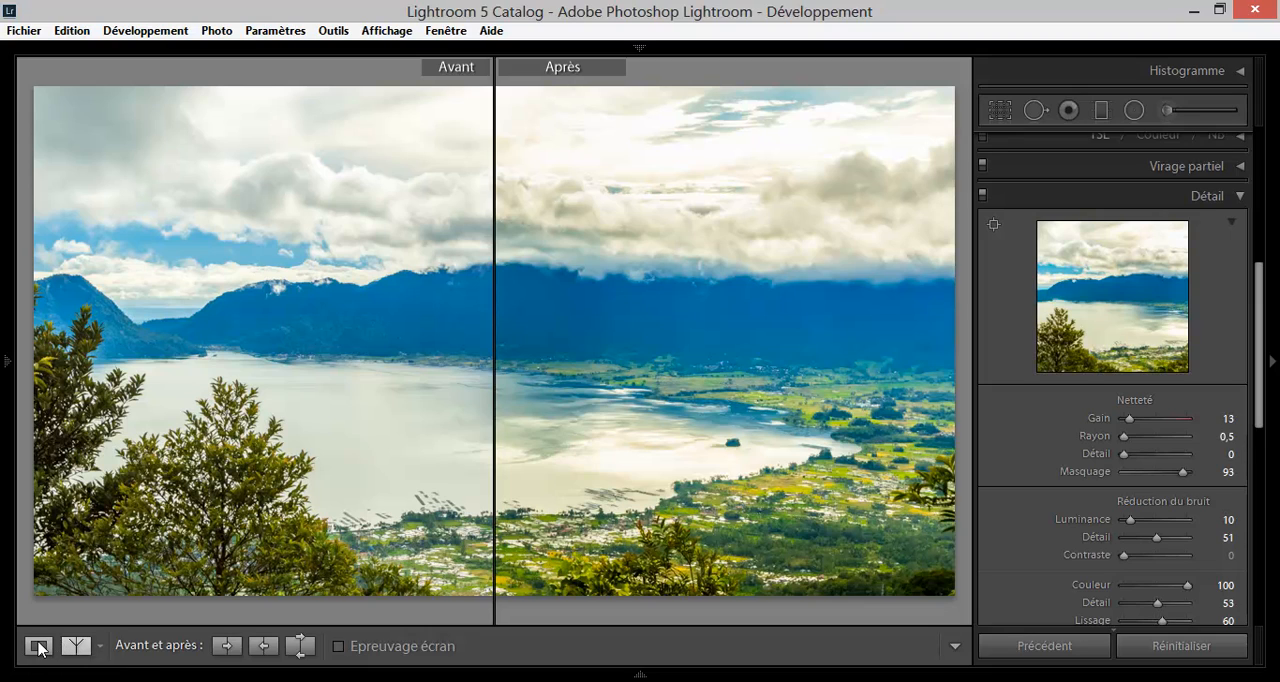
click(39, 646)
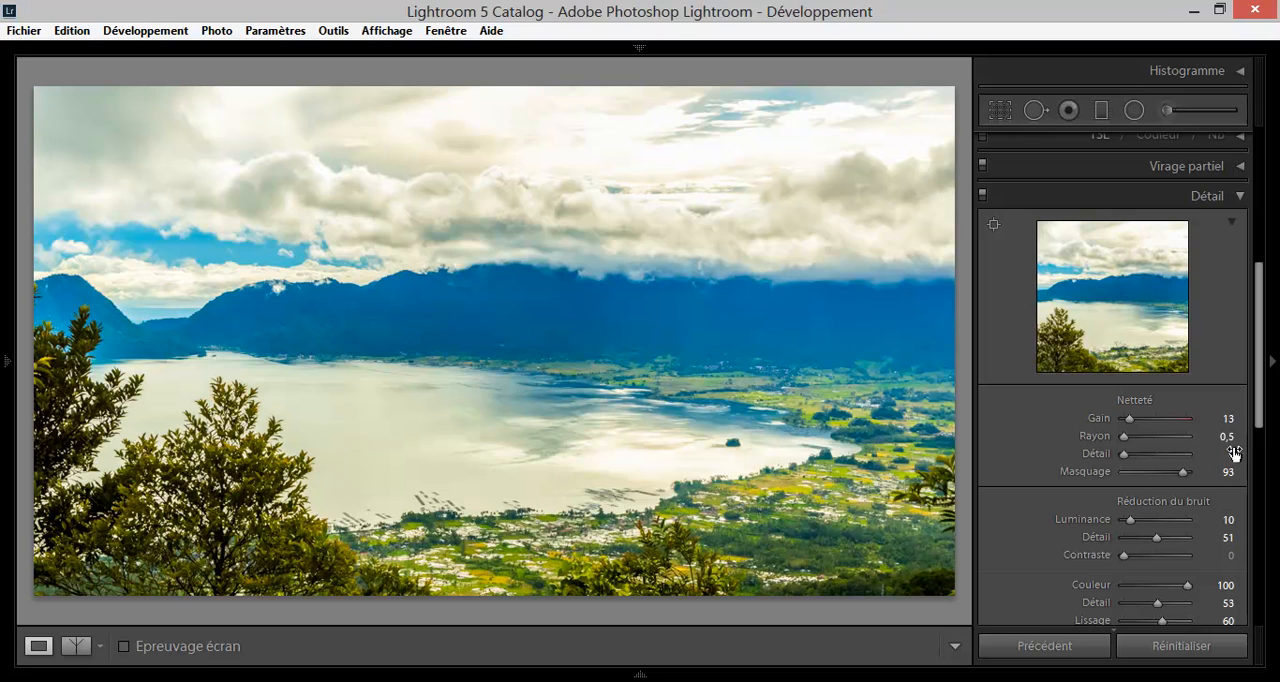
drag(1255, 411, 1254, 612)
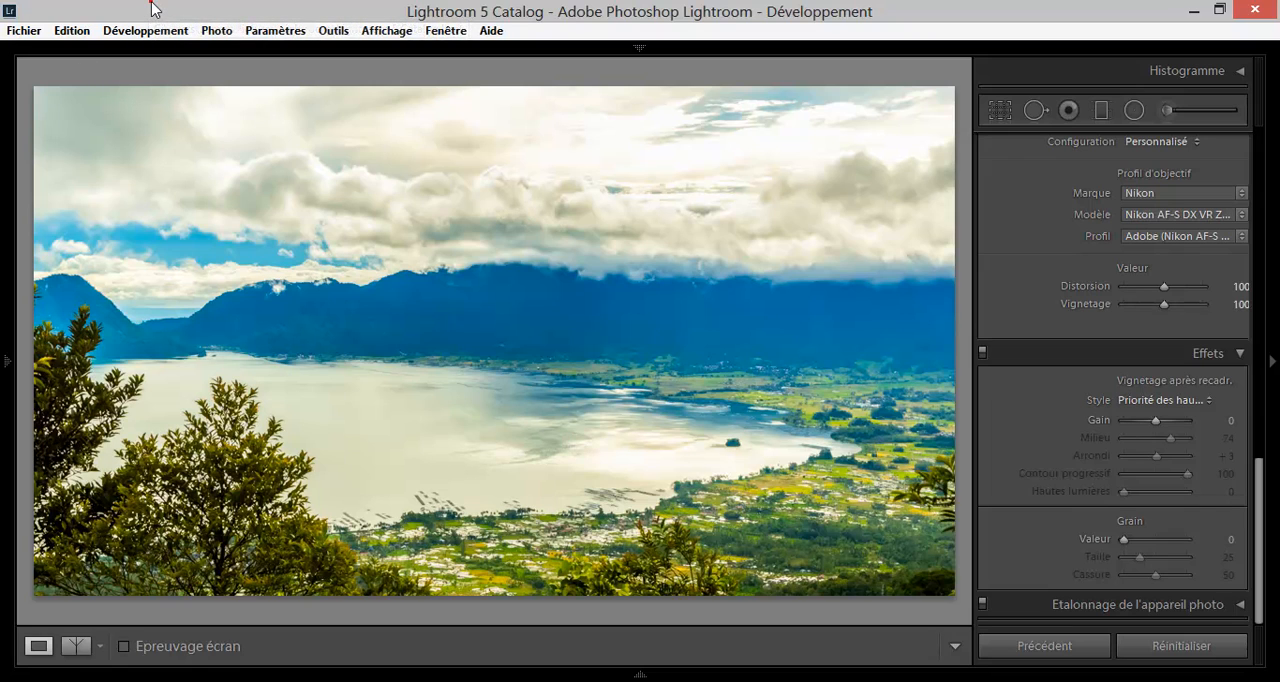
Open the export settings for the photo and examine the export location options, closing the folder chooser without picking a folder.
click(20, 32)
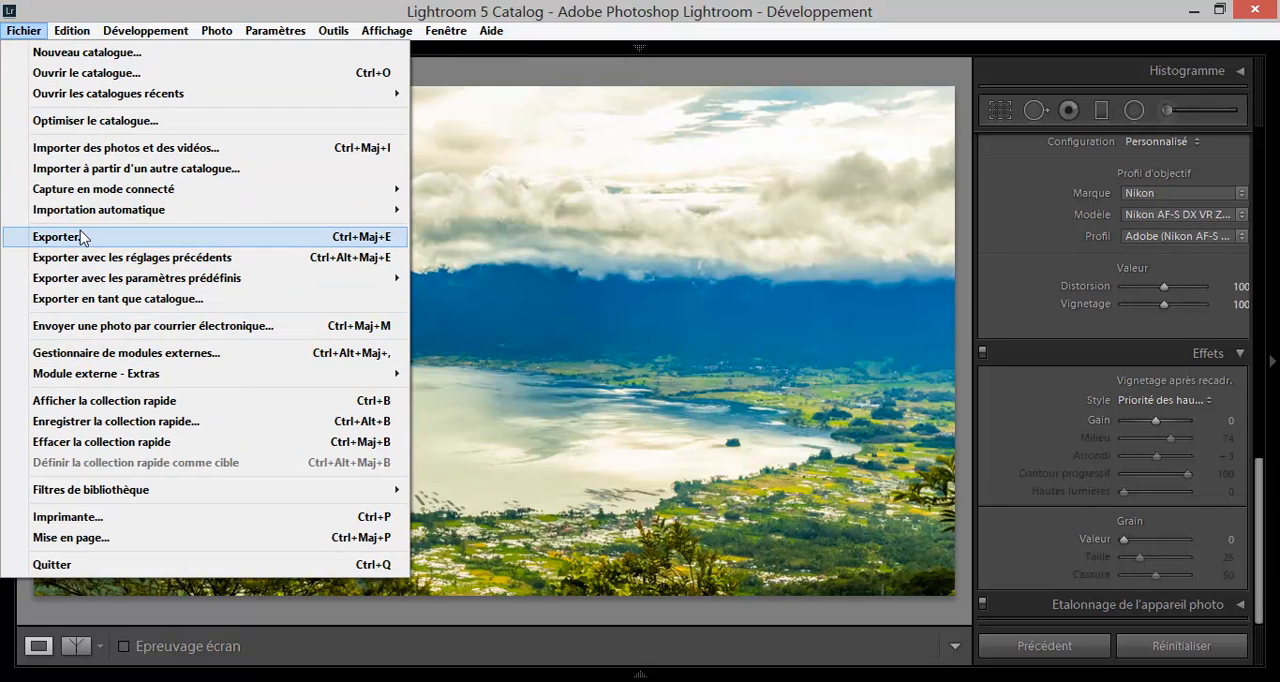
click(576, 5)
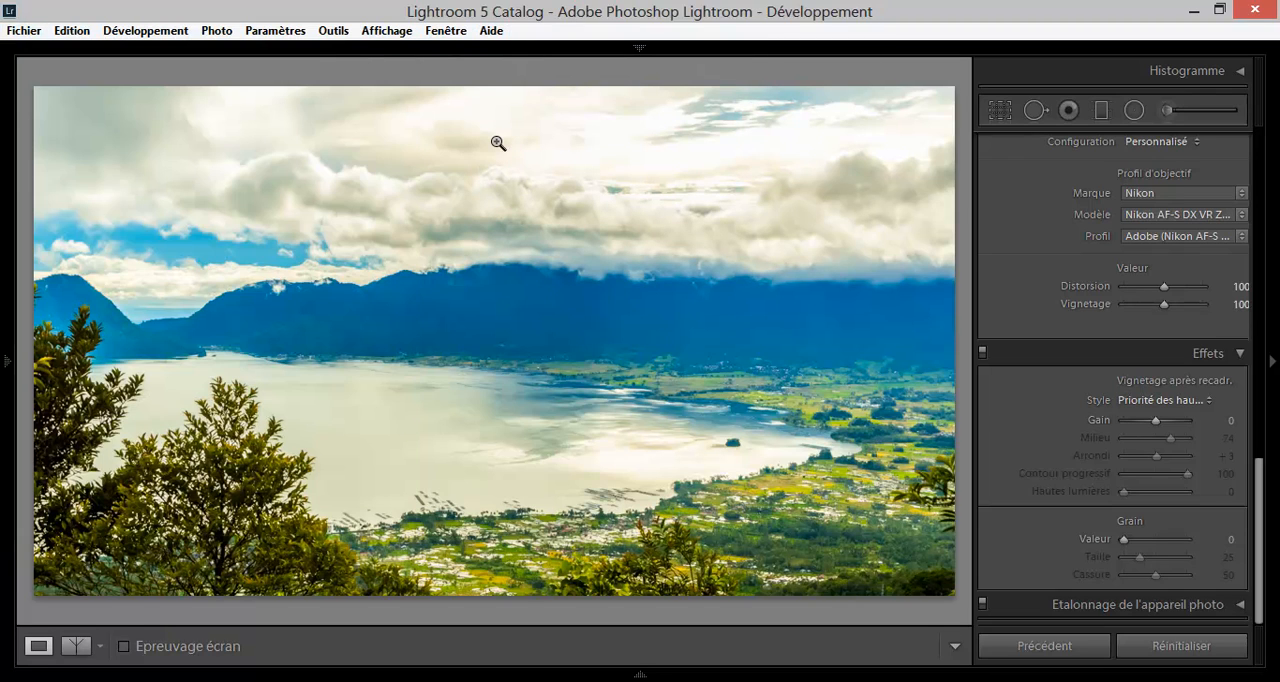
key(shift)
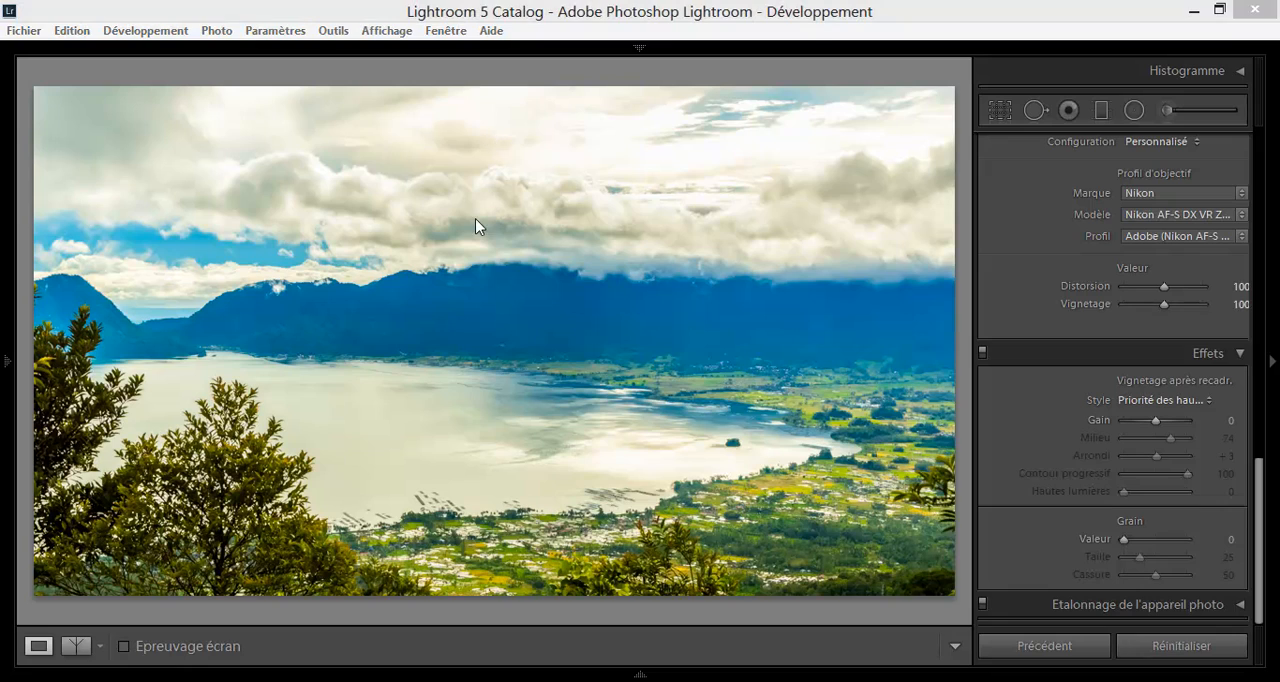
key(ctrl+shift+e)
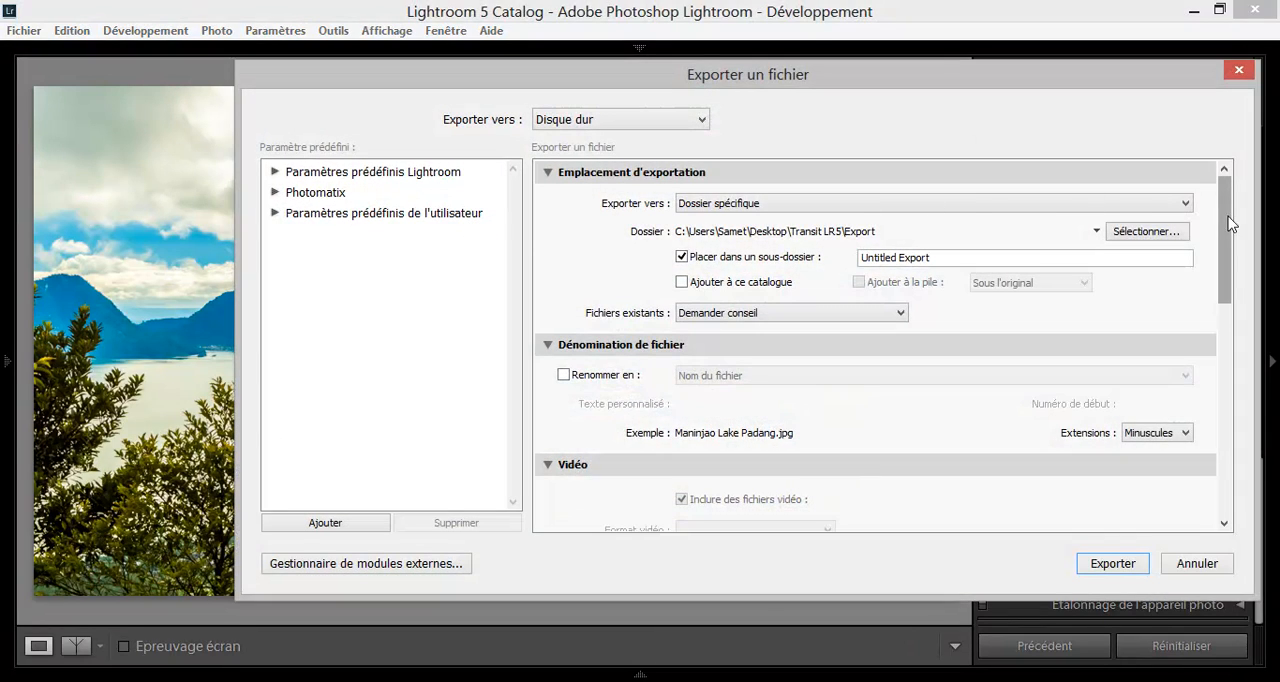
click(1135, 204)
click(1135, 204)
click(1166, 234)
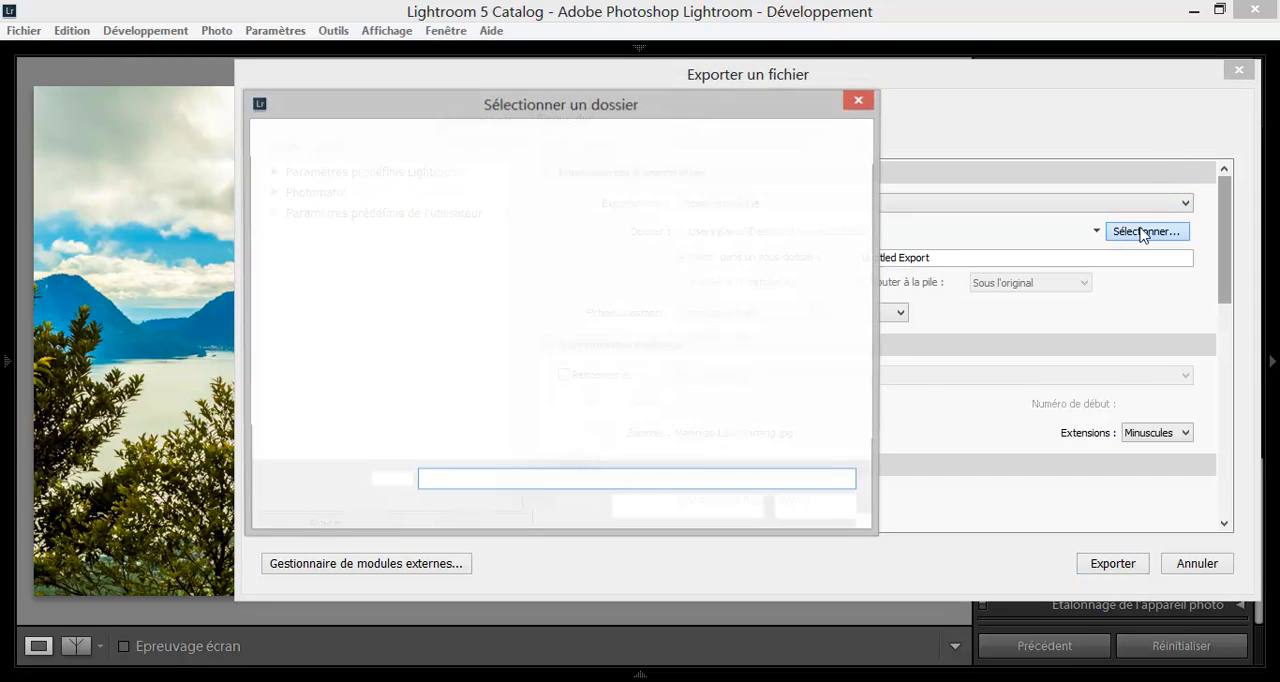
click(859, 100)
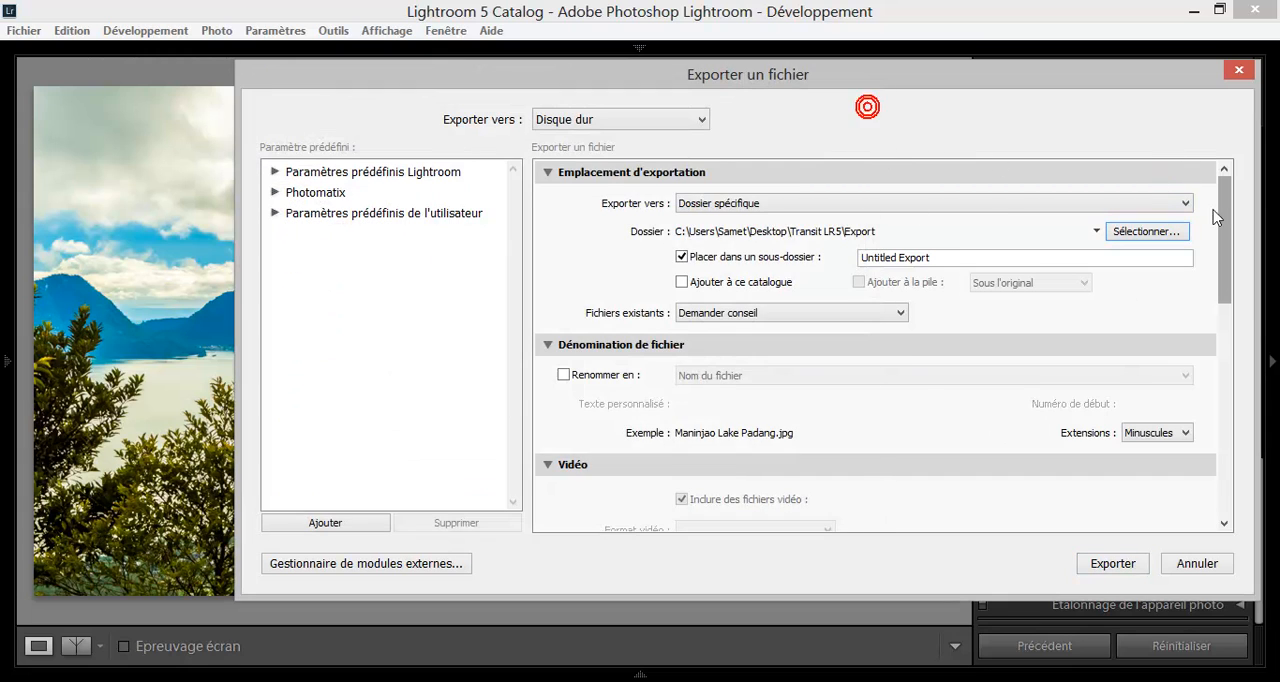
Review the export file format, sizing, sharpening, metadata and watermark options, and leave the export settings without exporting.
drag(1222, 228, 1206, 343)
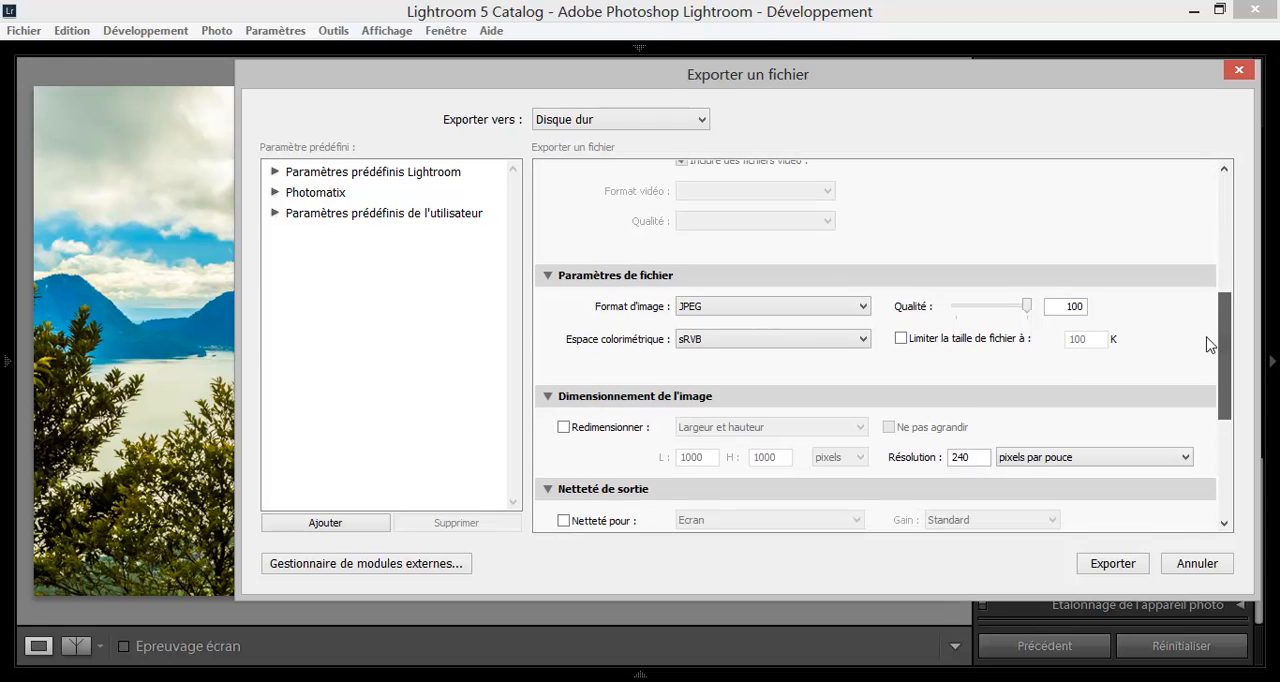
click(688, 308)
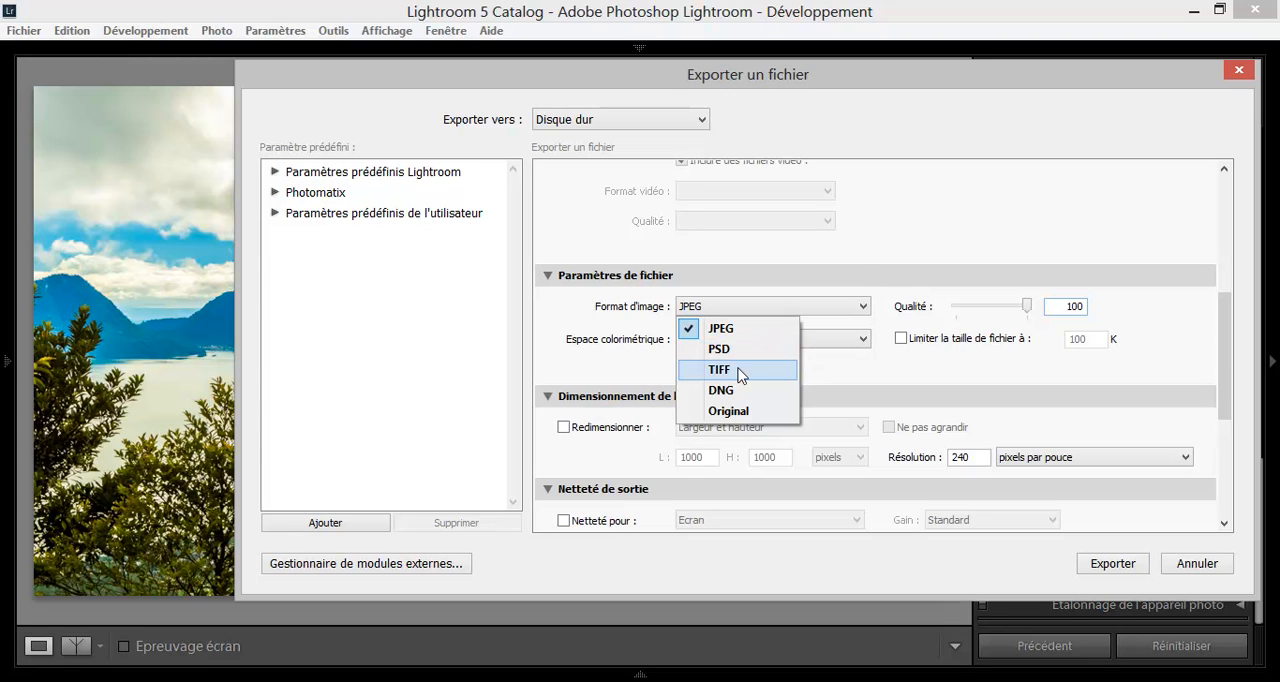
click(922, 256)
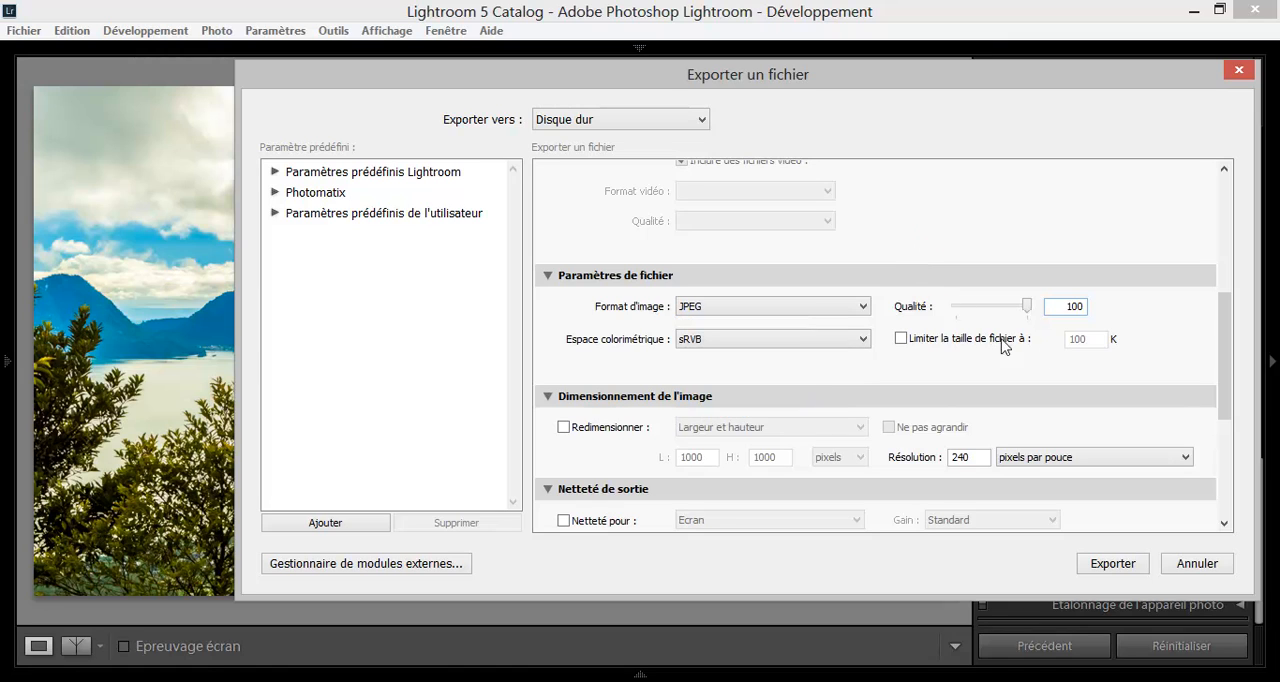
drag(1219, 319, 1220, 442)
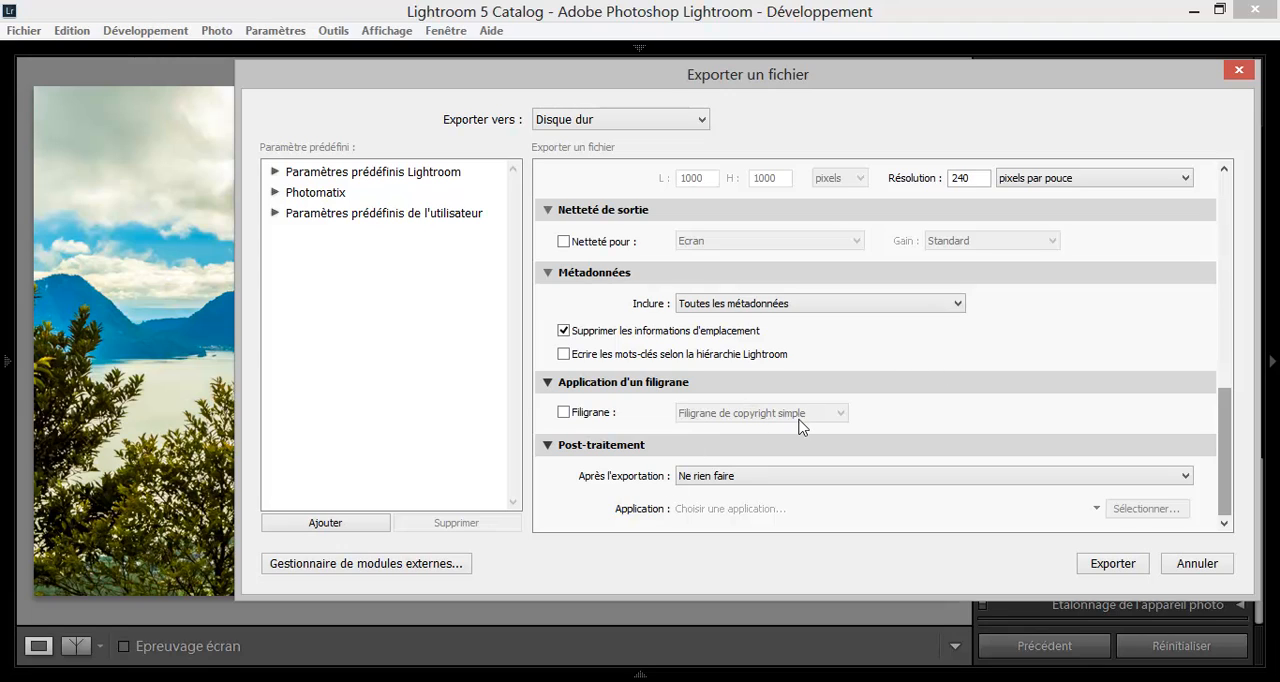
click(1182, 563)
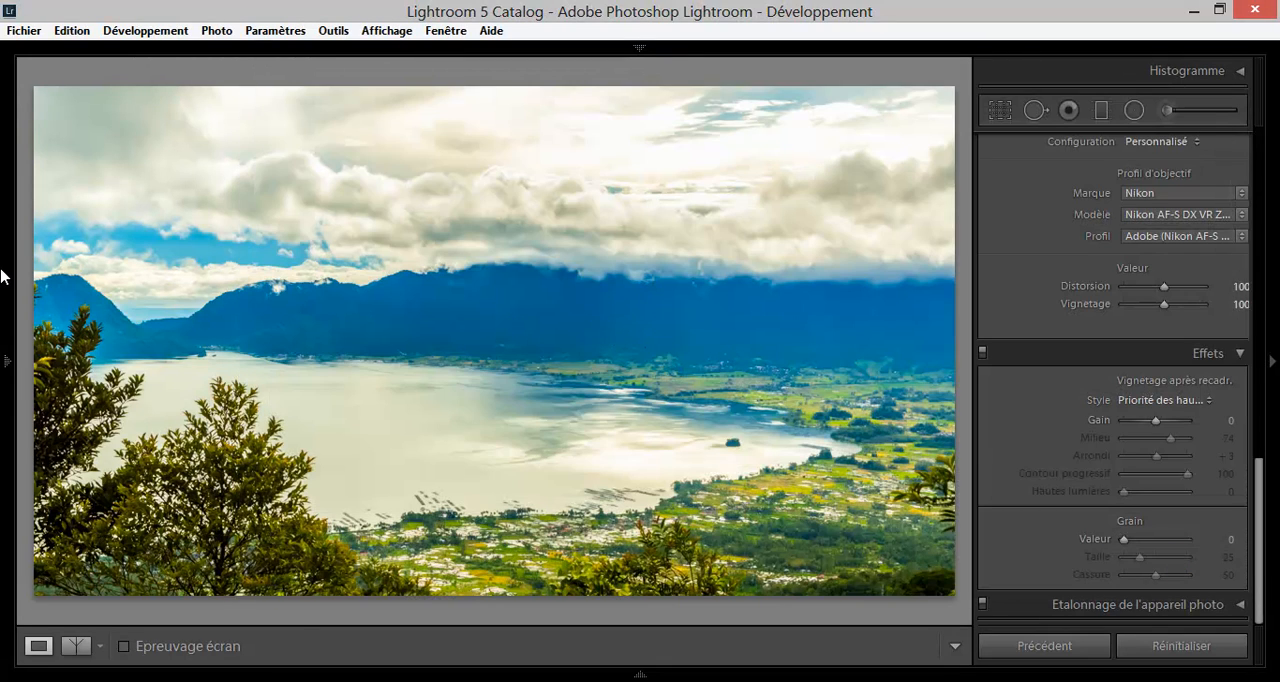
Reveal the navigation and develop presets, look over the preset groups, and hide them again.
mouse_move(3, 277)
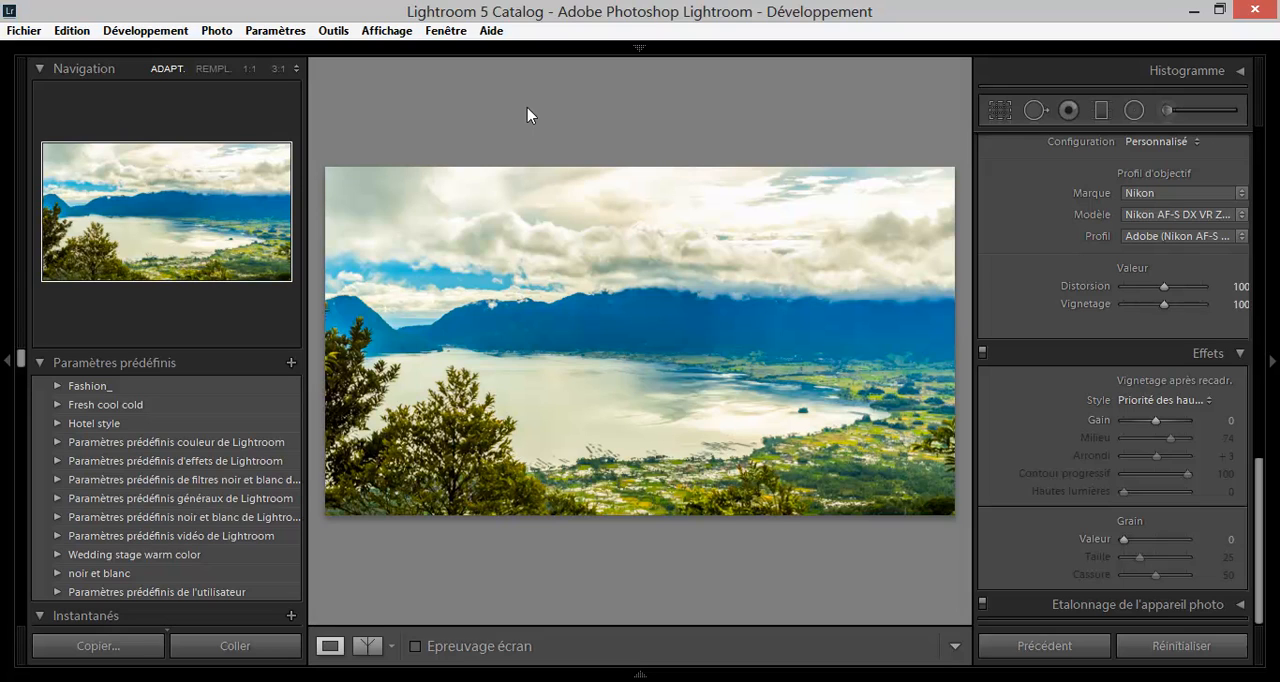
click(3, 195)
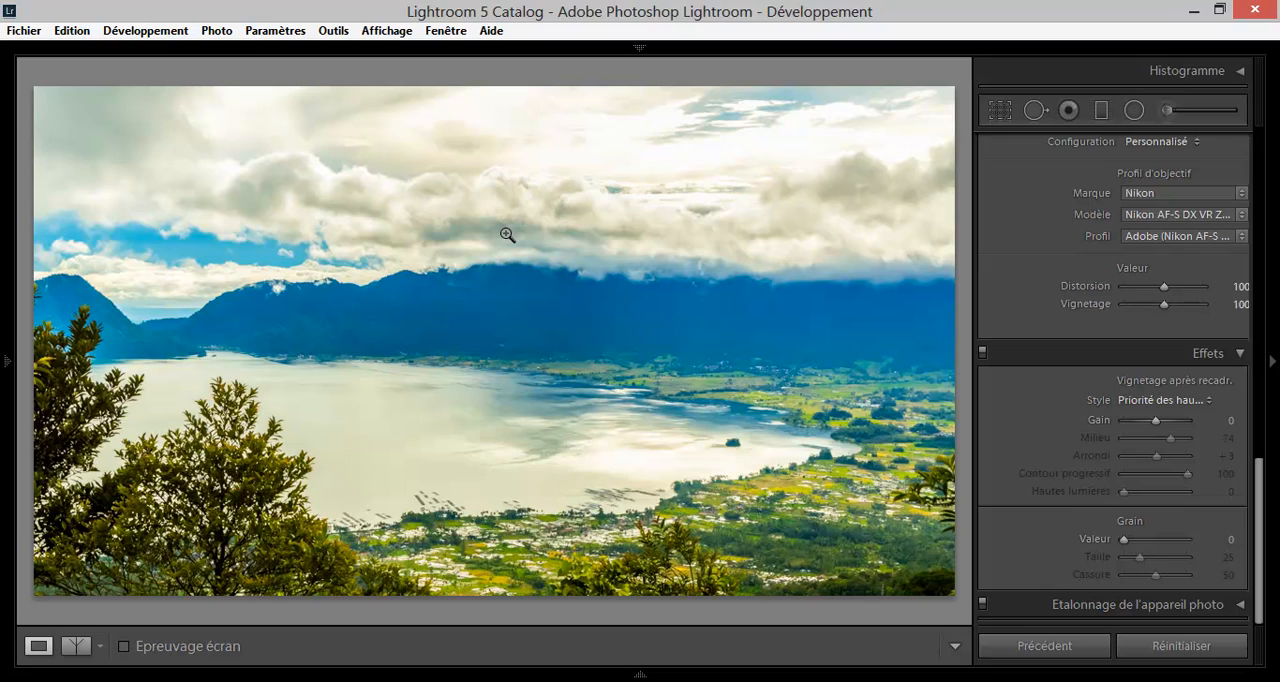